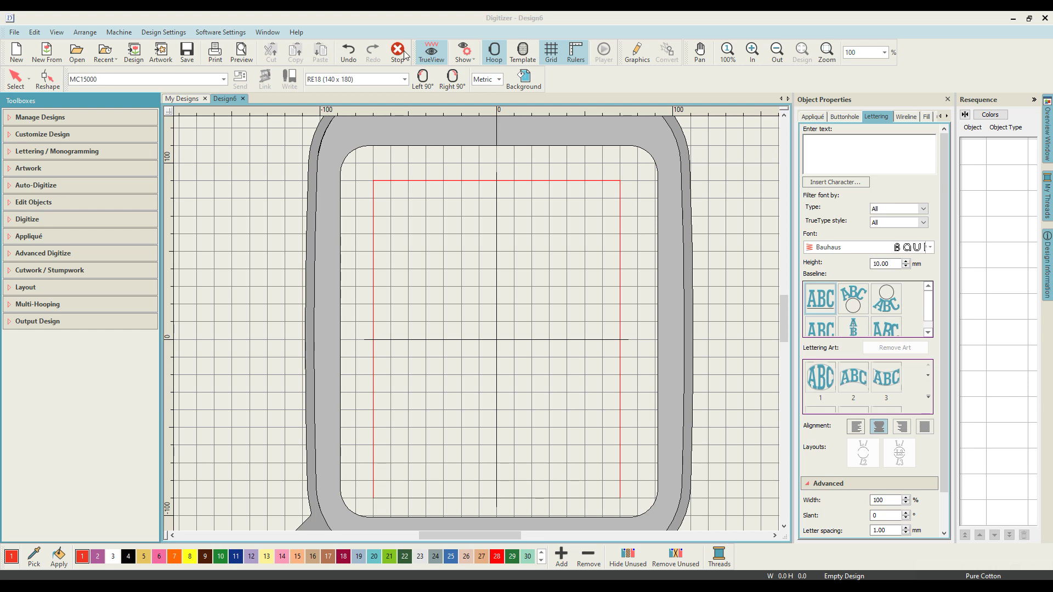
# Step: Insert the 'Bluework Baby Fairies - 001' line art into the design
pyautogui.click(161, 54)
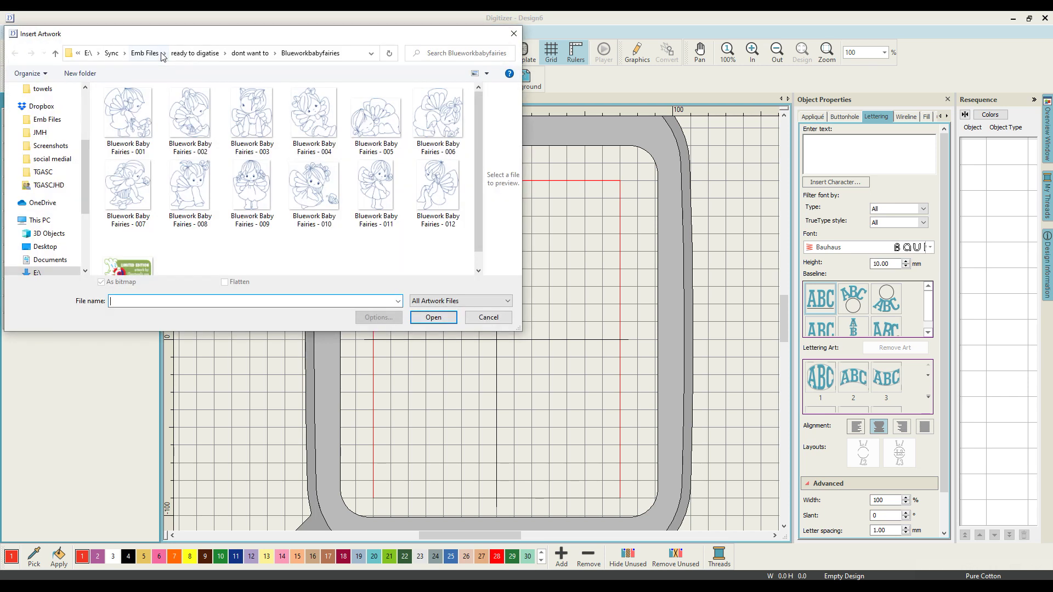
pyautogui.click(139, 122)
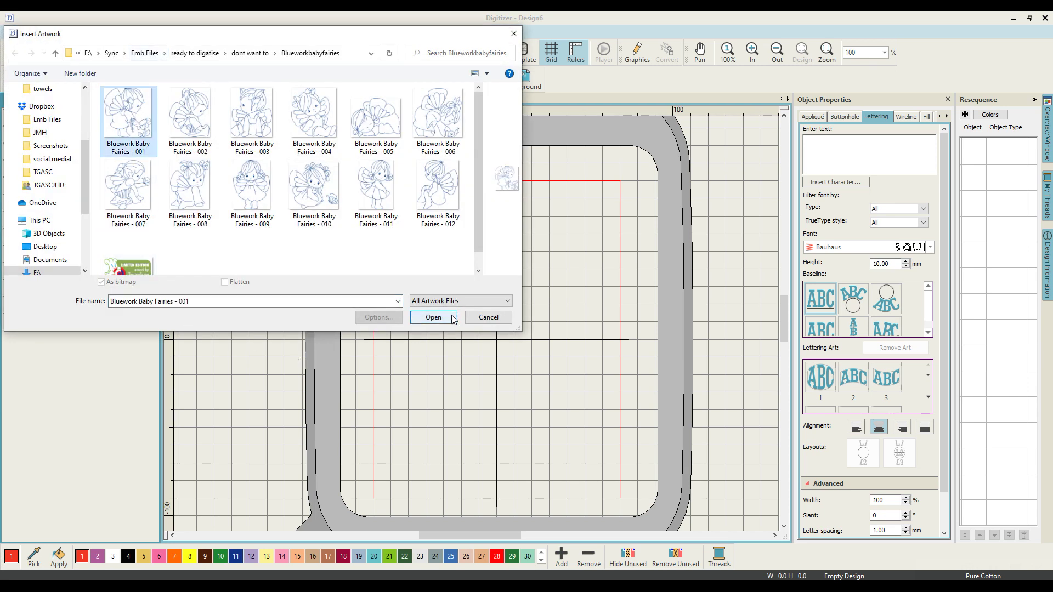
pyautogui.click(432, 318)
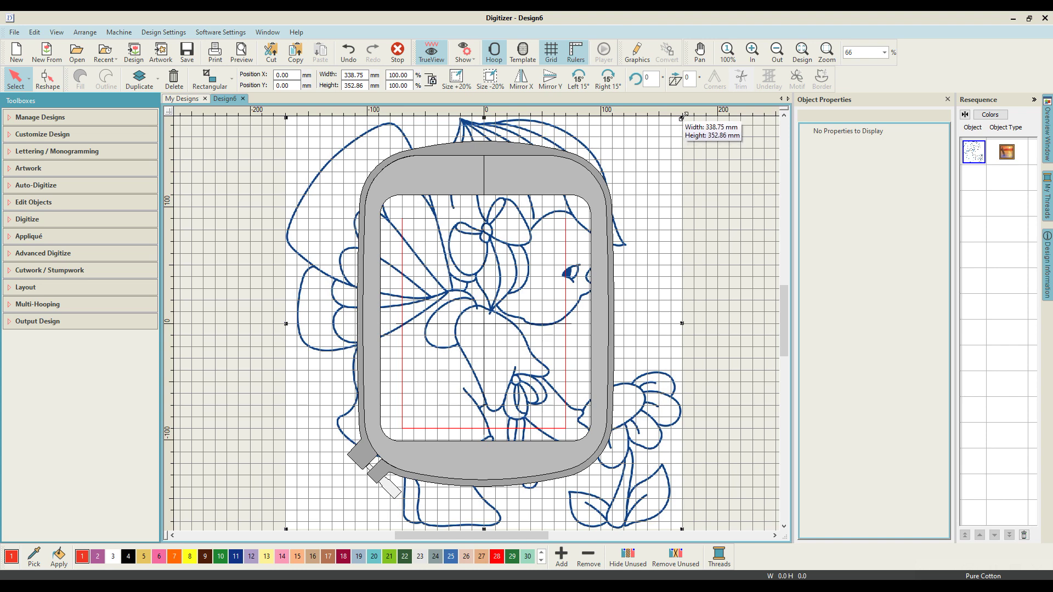
# Step: Shrink the fairy artwork to about 138.82 × 144.60 mm so it fits inside the hoop
pyautogui.moveTo(682, 117); pyautogui.dragTo(543, 255)
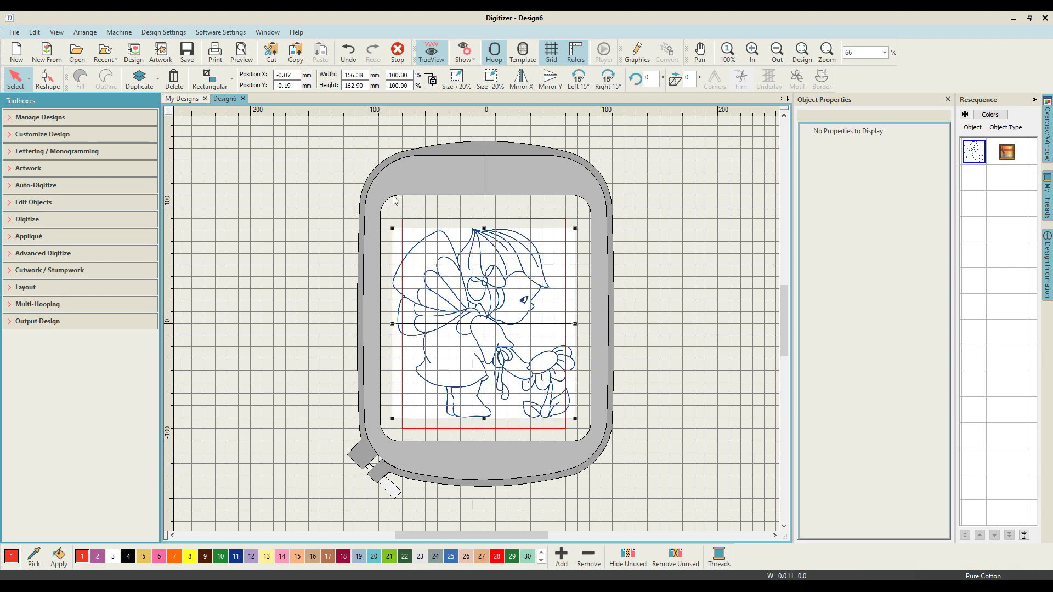
pyautogui.press('z')
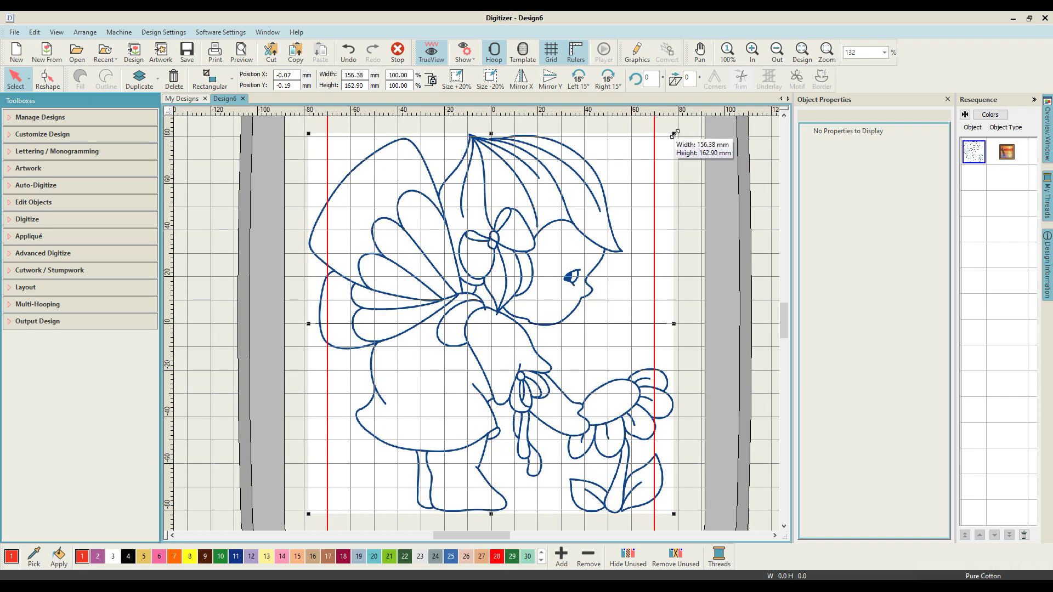
pyautogui.moveTo(674, 134); pyautogui.dragTo(654, 150)
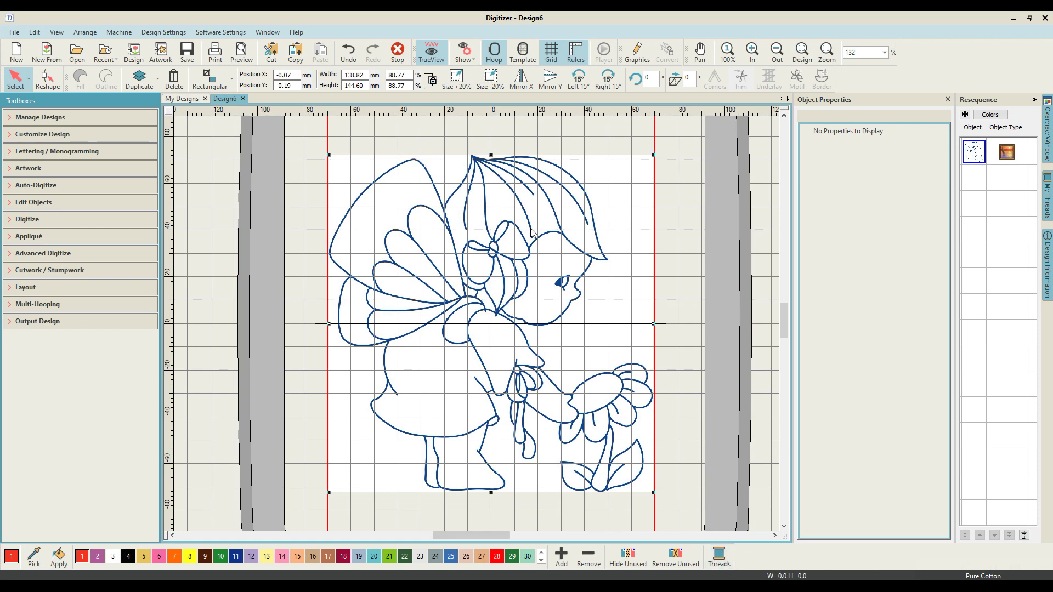
pyautogui.click(588, 250)
pyautogui.click(517, 268)
pyautogui.scroll(-1, 716, 428)
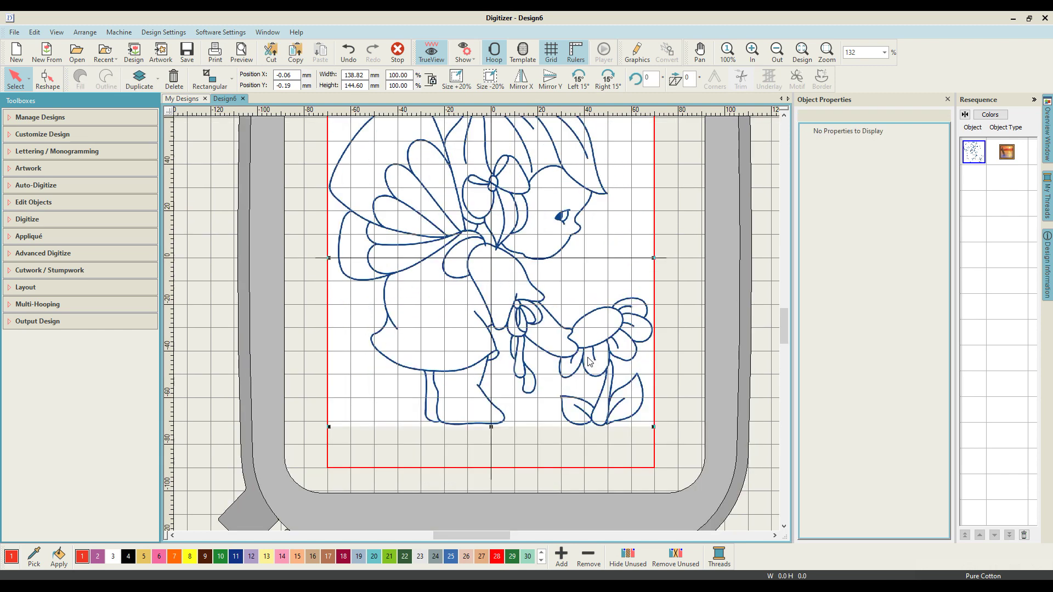
pyautogui.scroll(1, 716, 133)
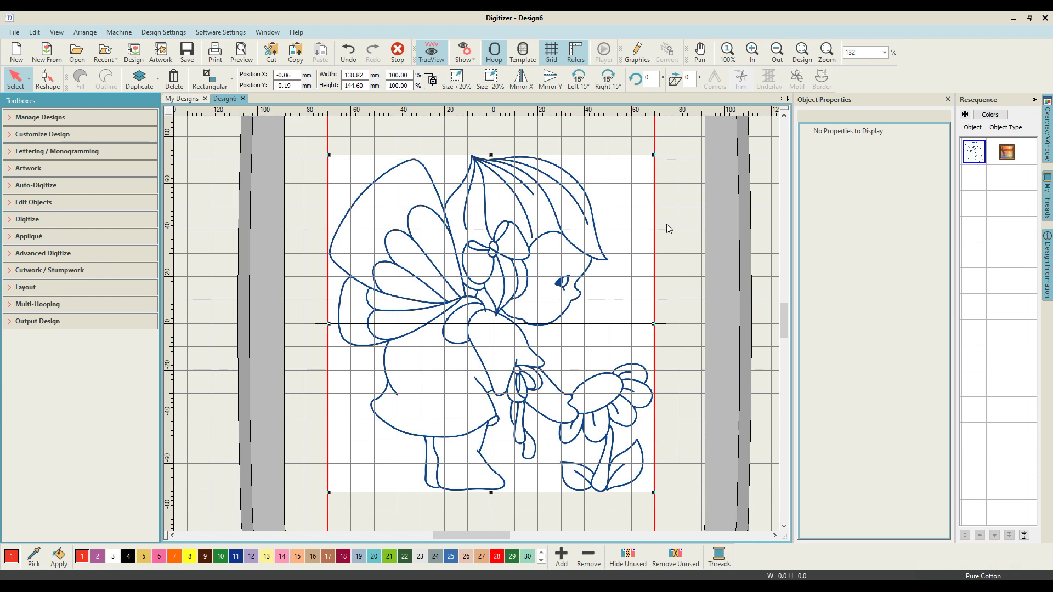
pyautogui.click(683, 252)
pyautogui.click(600, 296)
# Step: Lock the resized fairy artwork in place from its right-click menu
pyautogui.rightClick(553, 246)
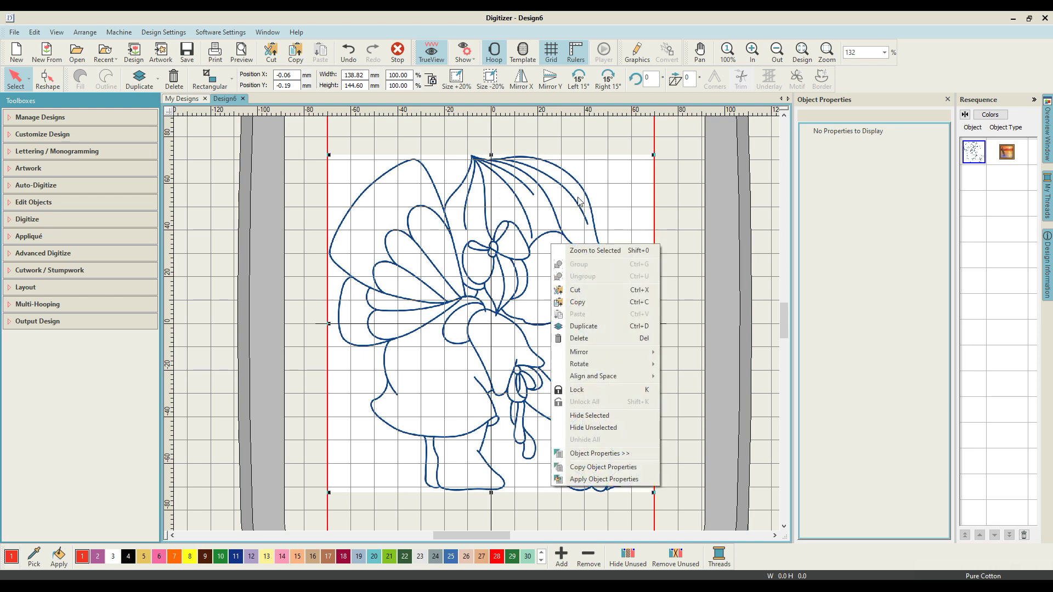
pyautogui.click(603, 389)
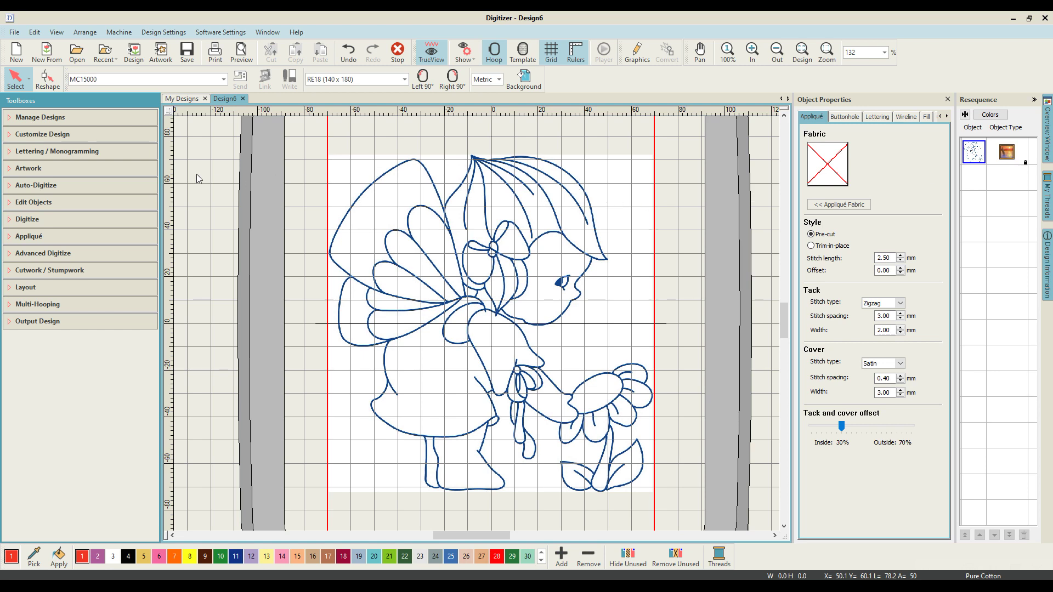
pyautogui.click(14, 189)
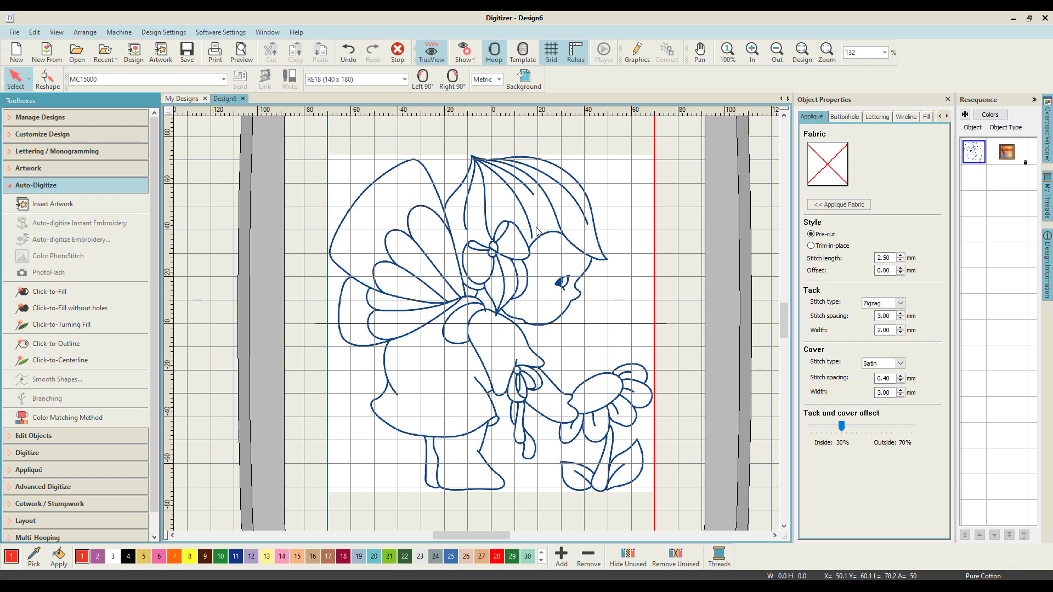
# Step: Start a Digitize Open Shape line using Triple Run at 3.00 mm stitch length
pyautogui.click(5, 455)
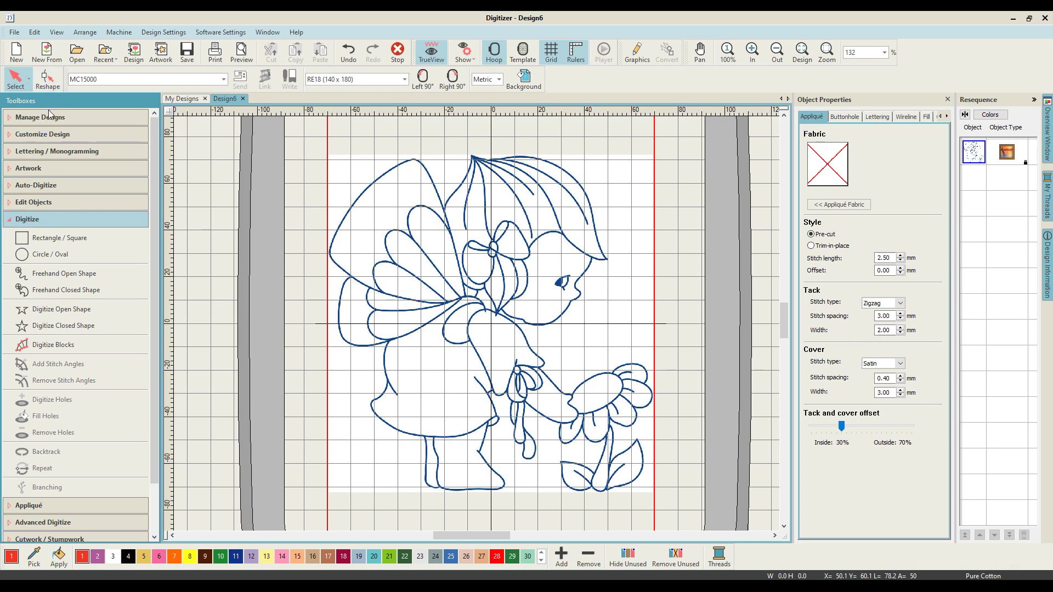
pyautogui.click(73, 312)
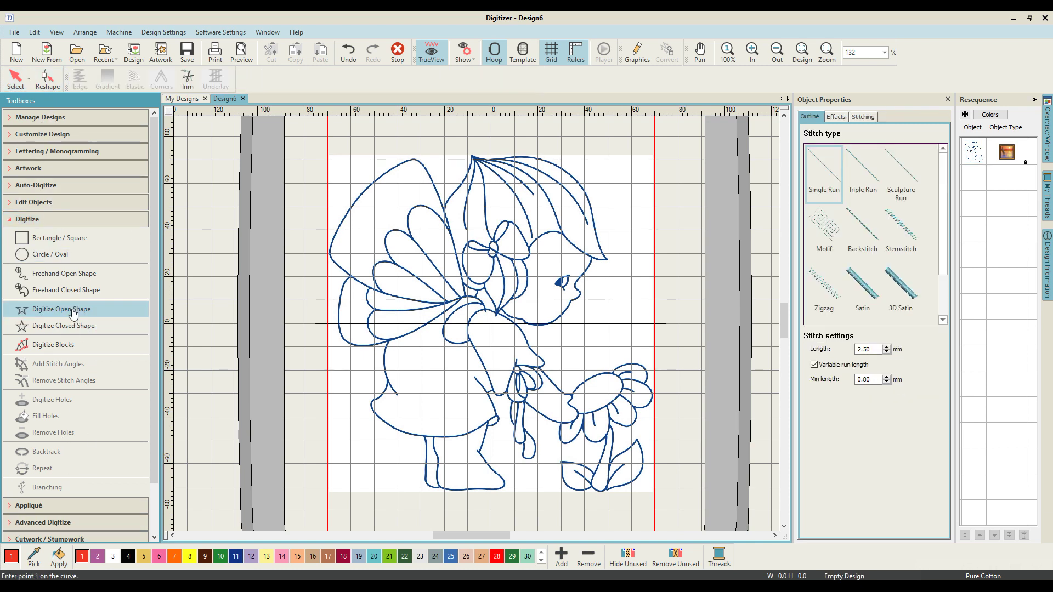
pyautogui.click(861, 170)
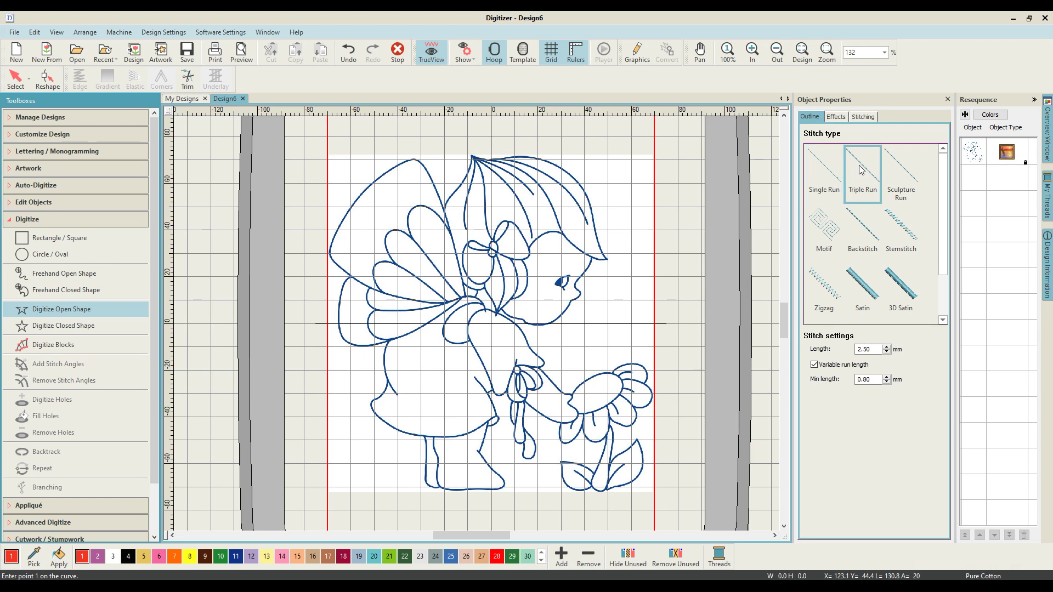
pyautogui.doubleClick(871, 349)
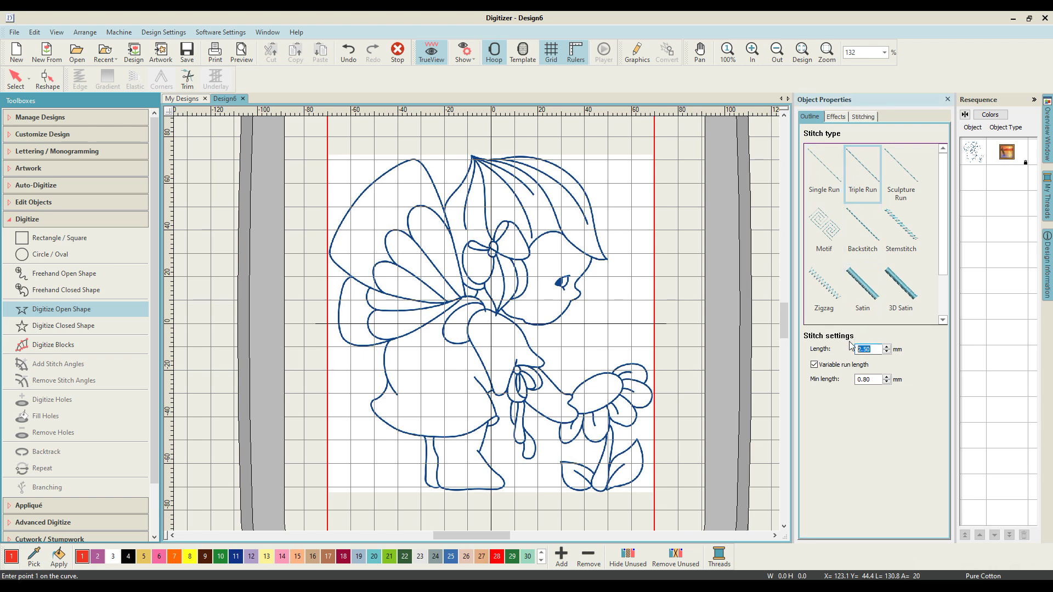
pyautogui.write('3.00')
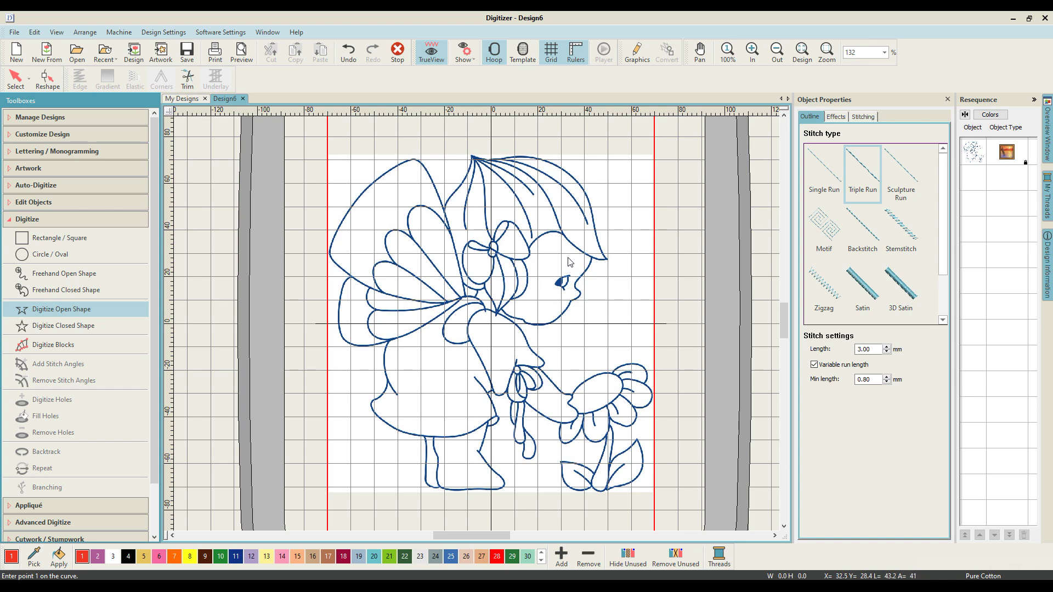
pyautogui.press('z')
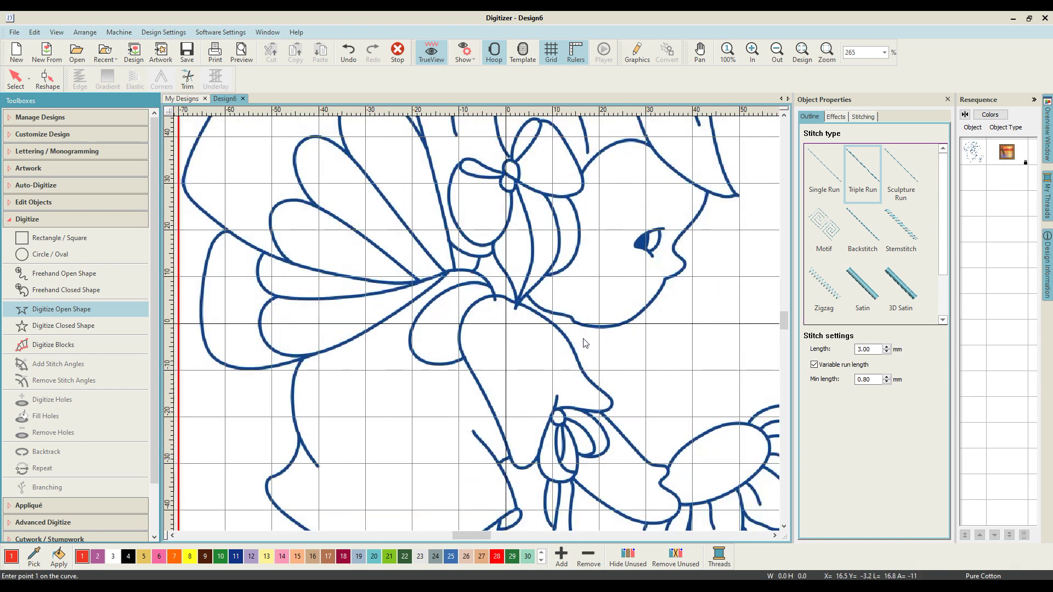
# Step: Zoom in on the bow and hat and begin placing curve points, removing misplaced ones
pyautogui.scroll(3, 583, 329)
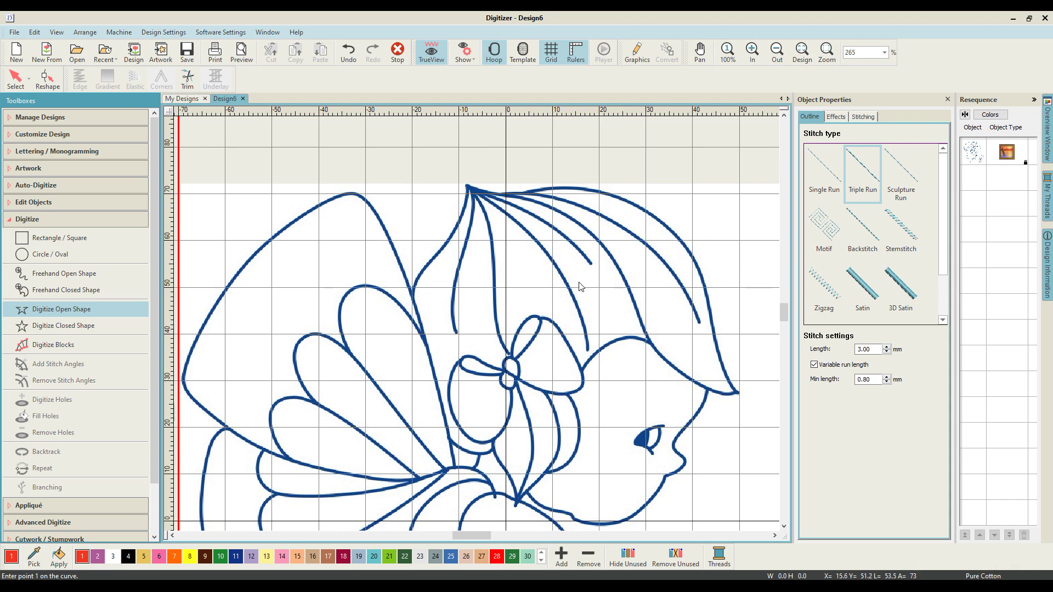
pyautogui.click(776, 537)
pyautogui.press('z')
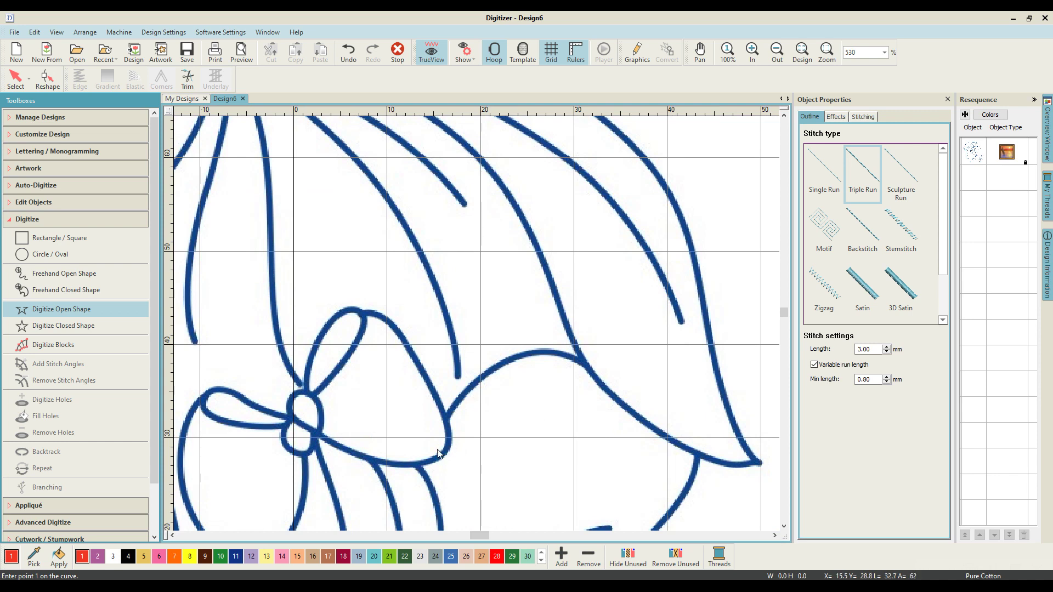
pyautogui.click(445, 421)
pyautogui.click(477, 382)
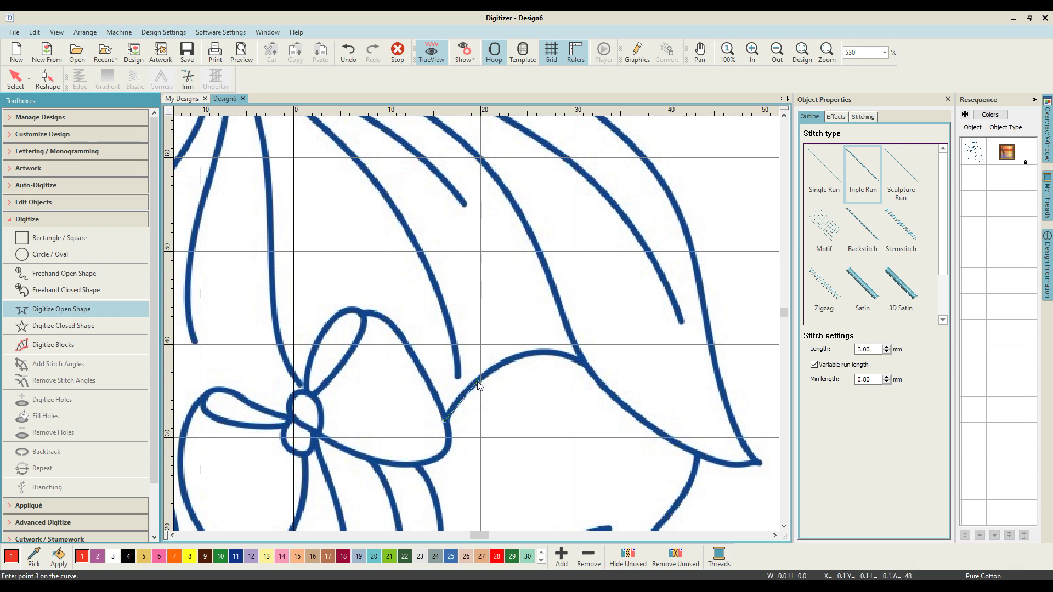
pyautogui.click(519, 356)
pyautogui.click(553, 353)
pyautogui.press('BackSpace')
pyautogui.press('BackSpace')
pyautogui.press('BackSpace')
# Step: Place trial points around the bow curve and backspace away the stray ones
pyautogui.click(561, 214)
pyautogui.click(663, 303)
pyautogui.click(567, 366)
pyautogui.click(456, 457)
pyautogui.click(300, 387)
pyautogui.click(405, 285)
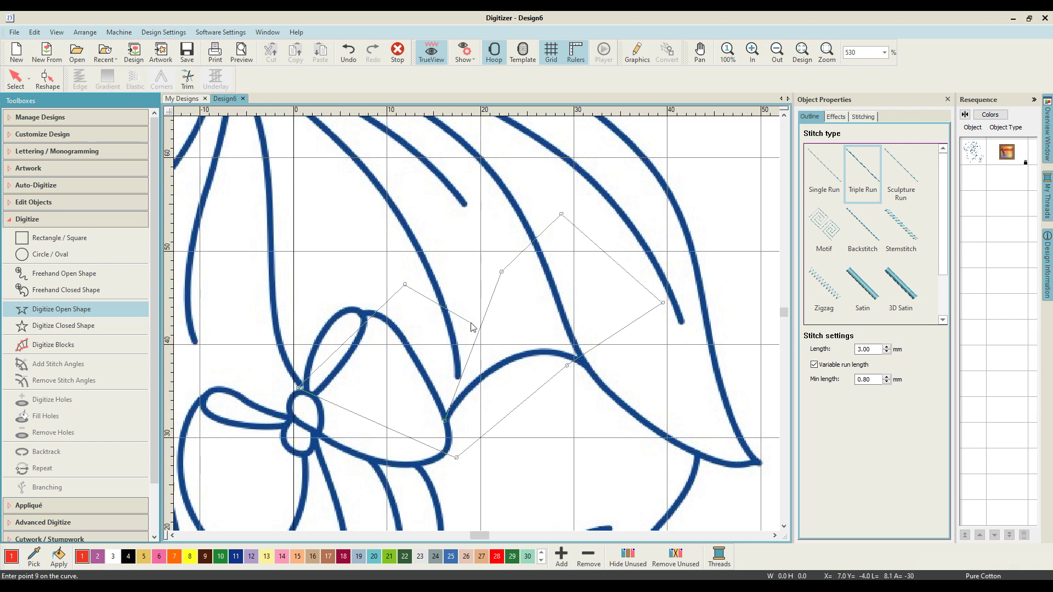
pyautogui.press('BackSpace')
pyautogui.press('BackSpace')
pyautogui.press('BackSpace')
pyautogui.press('BackSpace')
pyautogui.press('BackSpace')
pyautogui.press('BackSpace')
pyautogui.press('BackSpace')
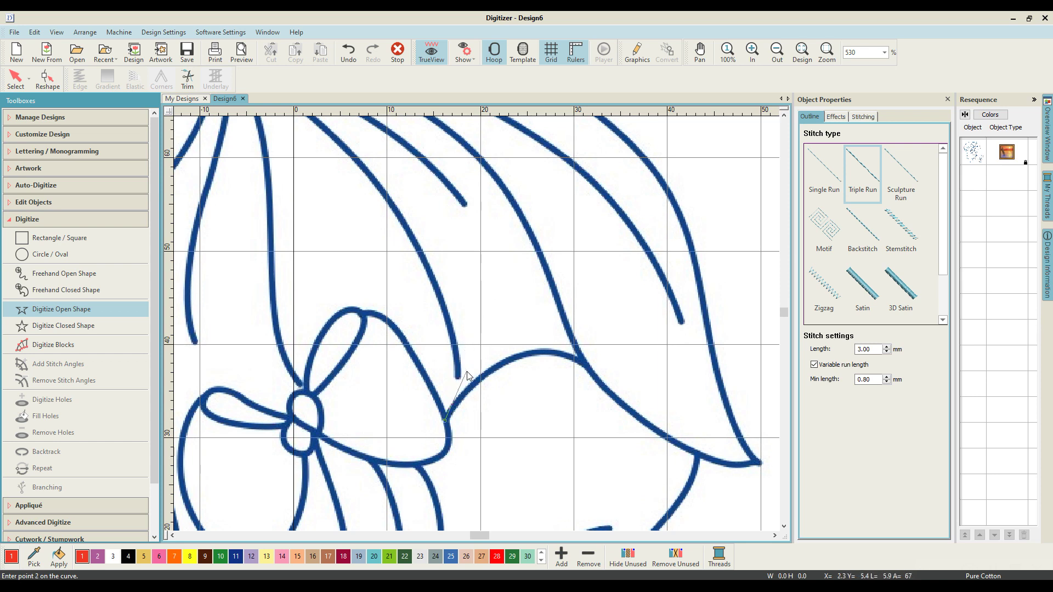
pyautogui.click(455, 347)
pyautogui.click(524, 320)
pyautogui.click(577, 387)
pyautogui.click(548, 458)
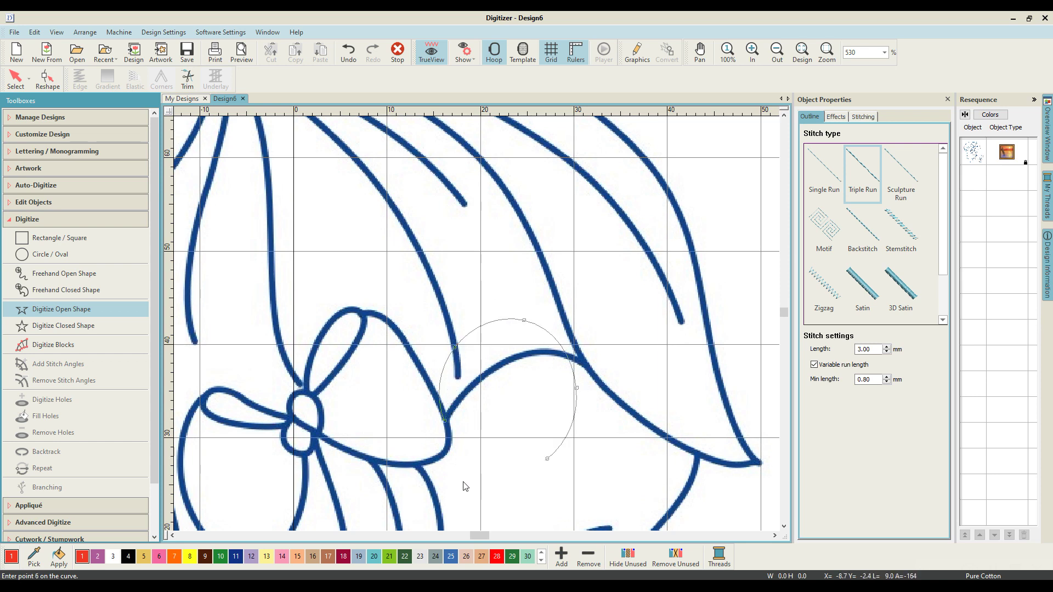
pyautogui.click(460, 481)
pyautogui.click(370, 421)
pyautogui.click(401, 292)
pyautogui.click(484, 273)
pyautogui.click(602, 321)
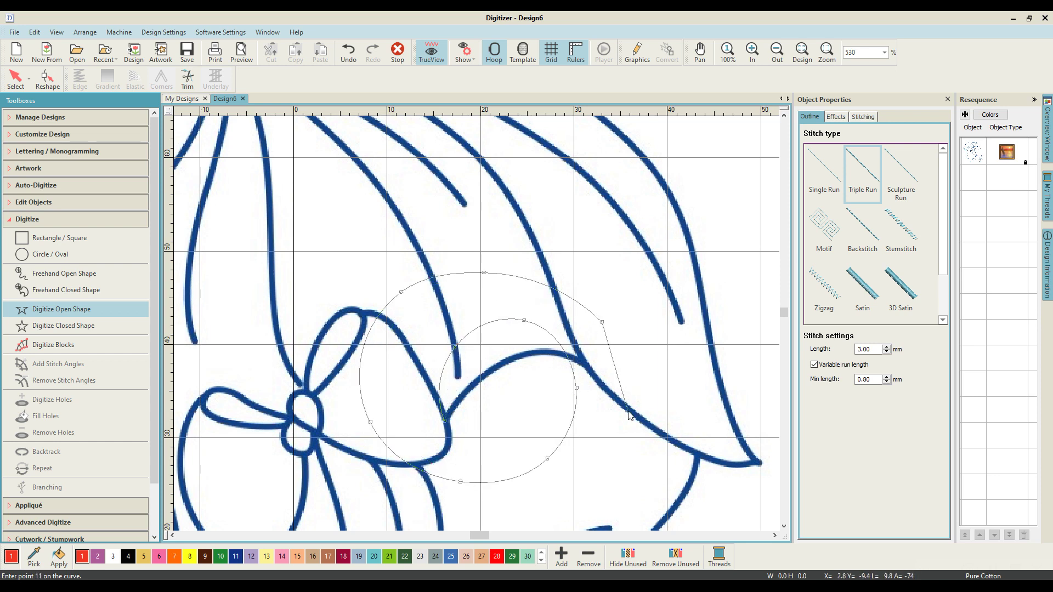
pyautogui.click(628, 410)
pyautogui.click(592, 493)
pyautogui.click(408, 434)
pyautogui.click(318, 386)
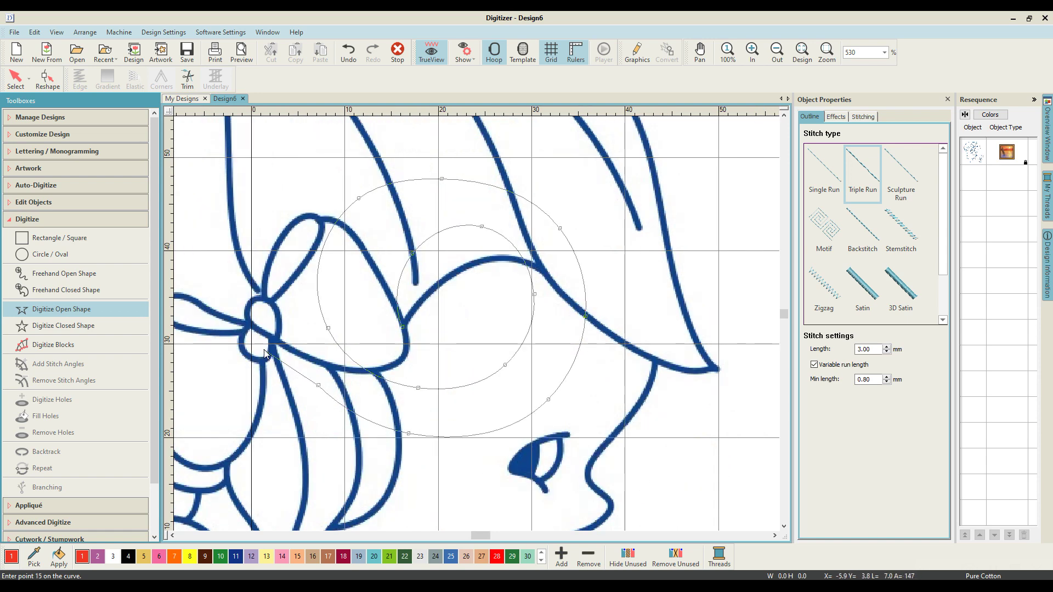
pyautogui.press('BackSpace')
pyautogui.press('BackSpace')
pyautogui.press('BackSpace')
pyautogui.press('BackSpace')
pyautogui.press('BackSpace')
pyautogui.press('BackSpace')
pyautogui.press('BackSpace')
pyautogui.press('BackSpace')
pyautogui.press('BackSpace')
pyautogui.press('BackSpace')
pyautogui.press('BackSpace')
pyautogui.press('BackSpace')
pyautogui.press('BackSpace')
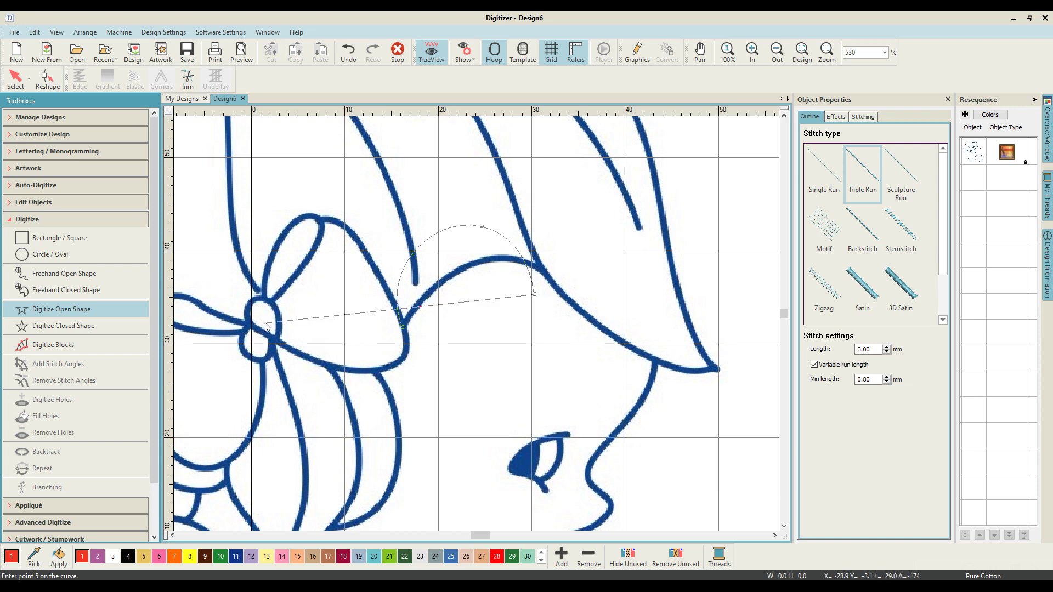
# Step: Complete the triple-run curve from the bow up to the hat brim and finish it
pyautogui.click(418, 305)
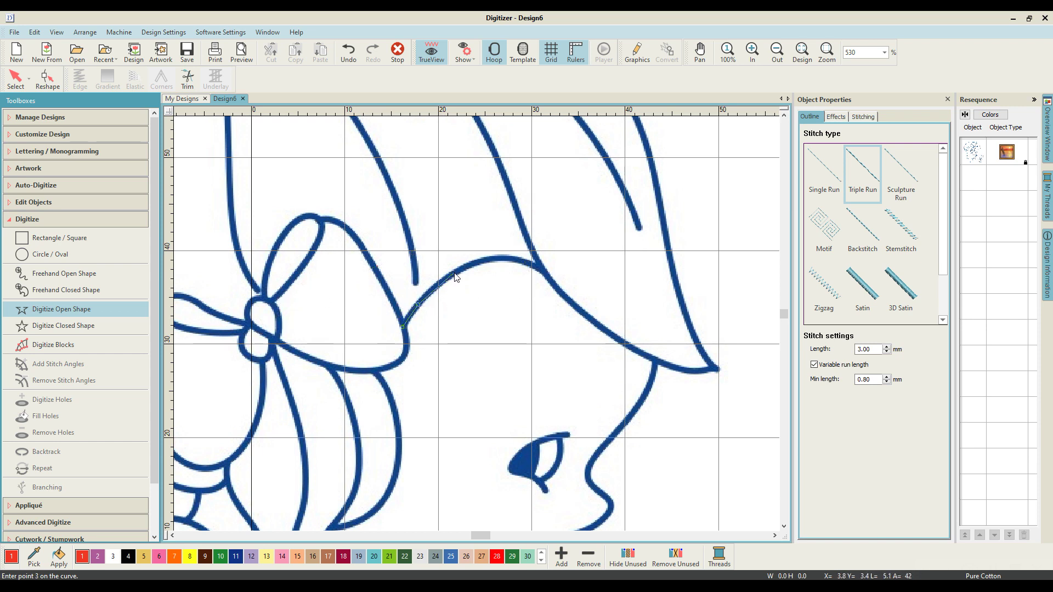
pyautogui.click(454, 272)
pyautogui.click(496, 259)
pyautogui.click(530, 265)
pyautogui.press('Return')
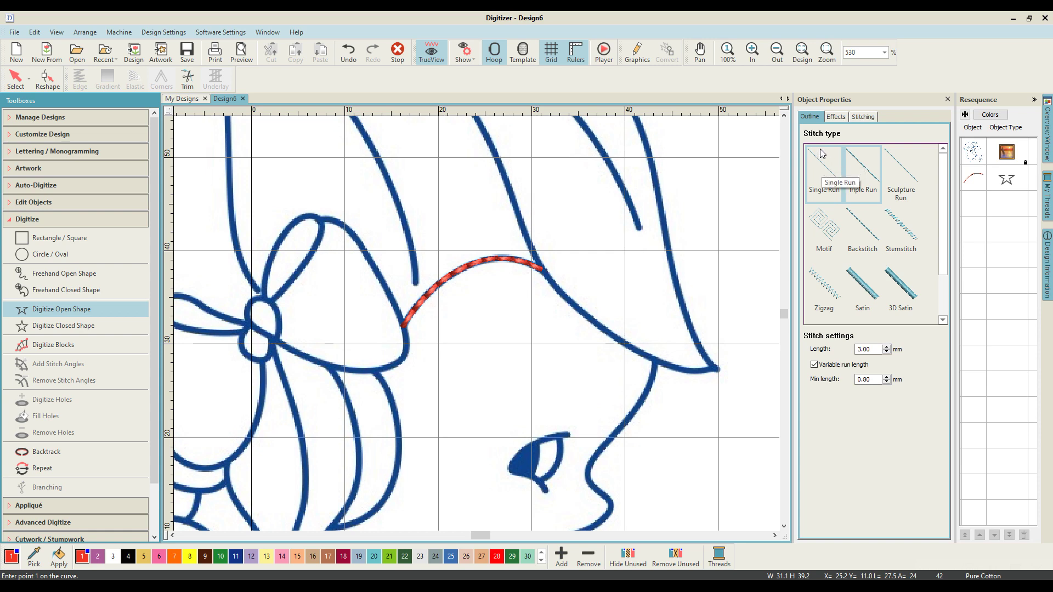
pyautogui.scroll(4, 607, 279)
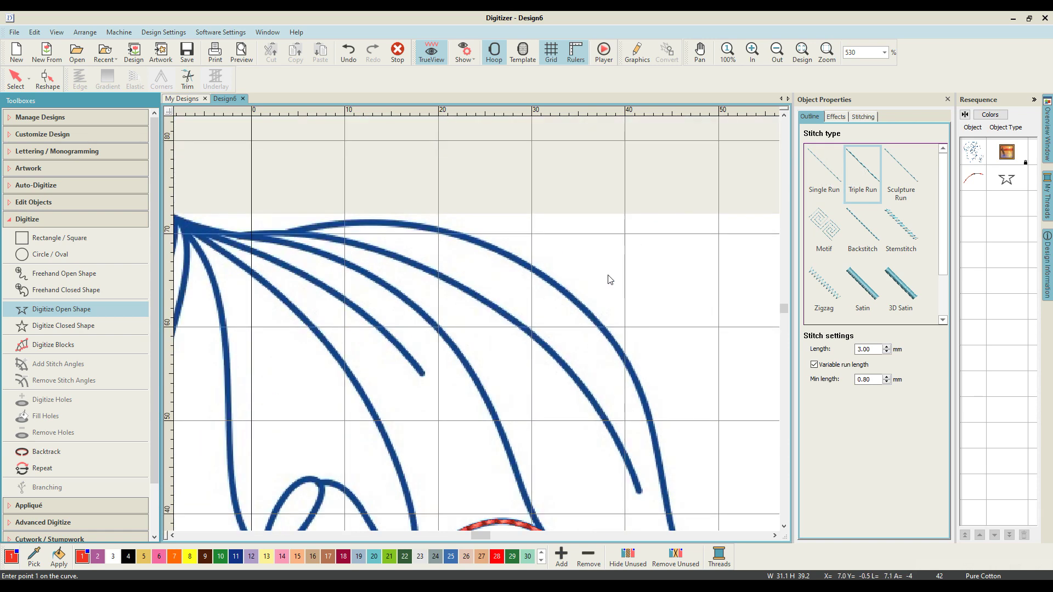
pyautogui.scroll(-1, 607, 279)
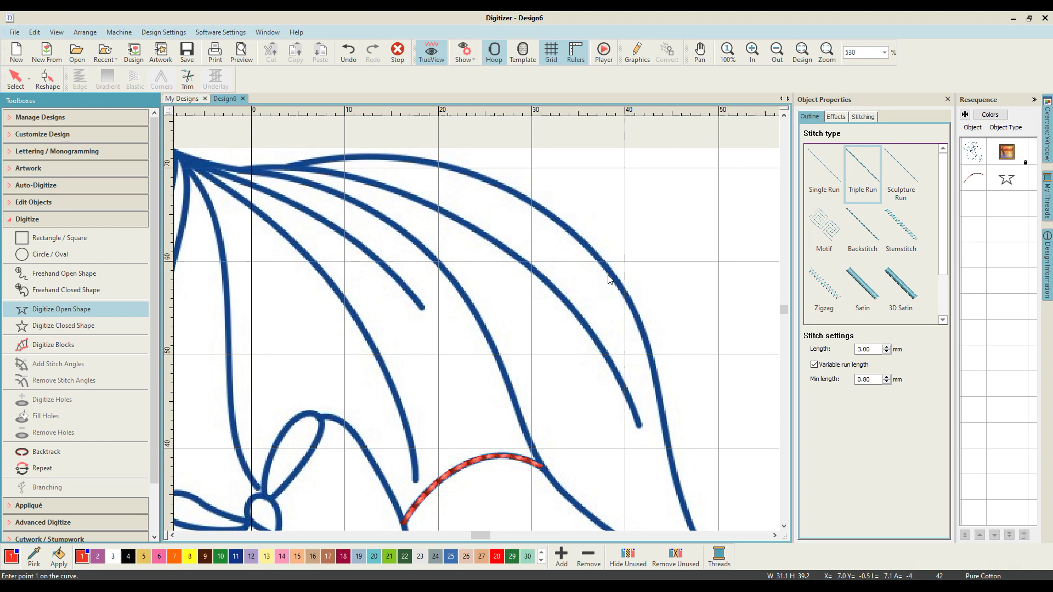
# Step: Trace the hat's inner edge as a single-run line from the red arc's end to the top corner
pyautogui.click(823, 163)
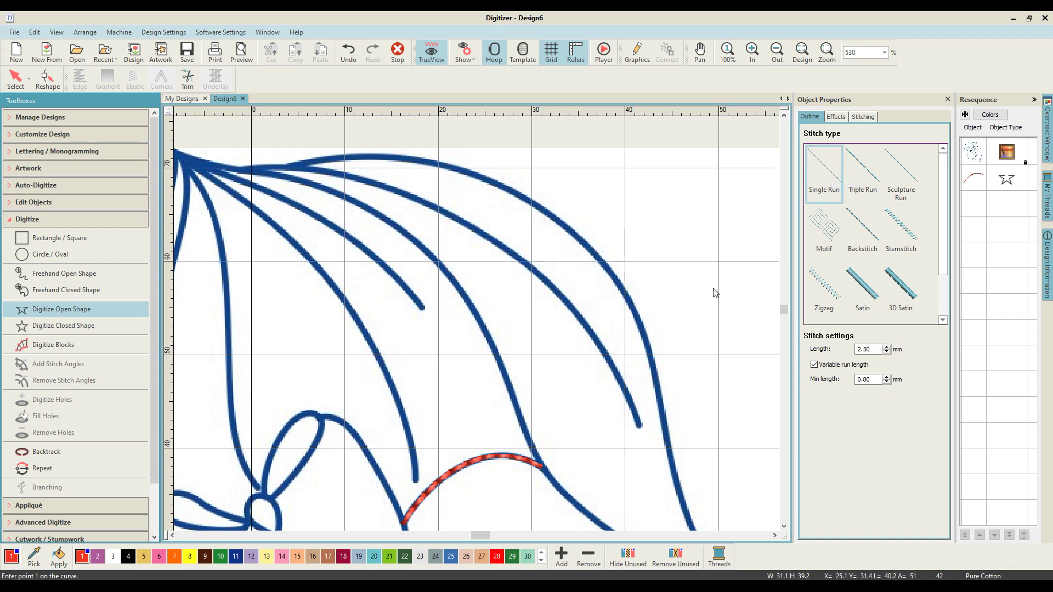
pyautogui.click(540, 468)
pyautogui.click(515, 404)
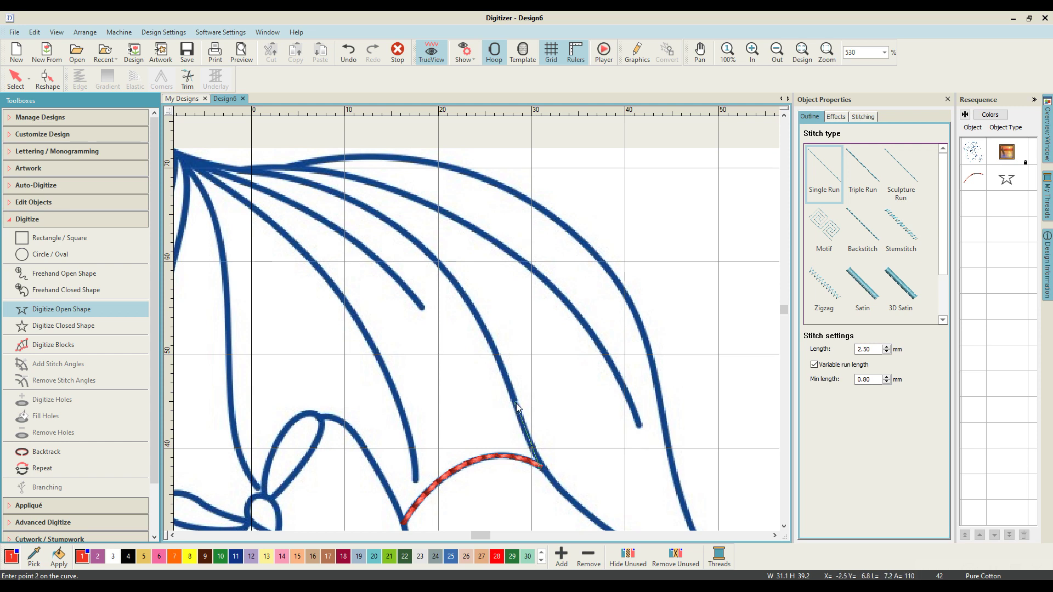
pyautogui.click(470, 305)
pyautogui.click(389, 221)
pyautogui.click(269, 173)
pyautogui.click(238, 169)
pyautogui.press('Return')
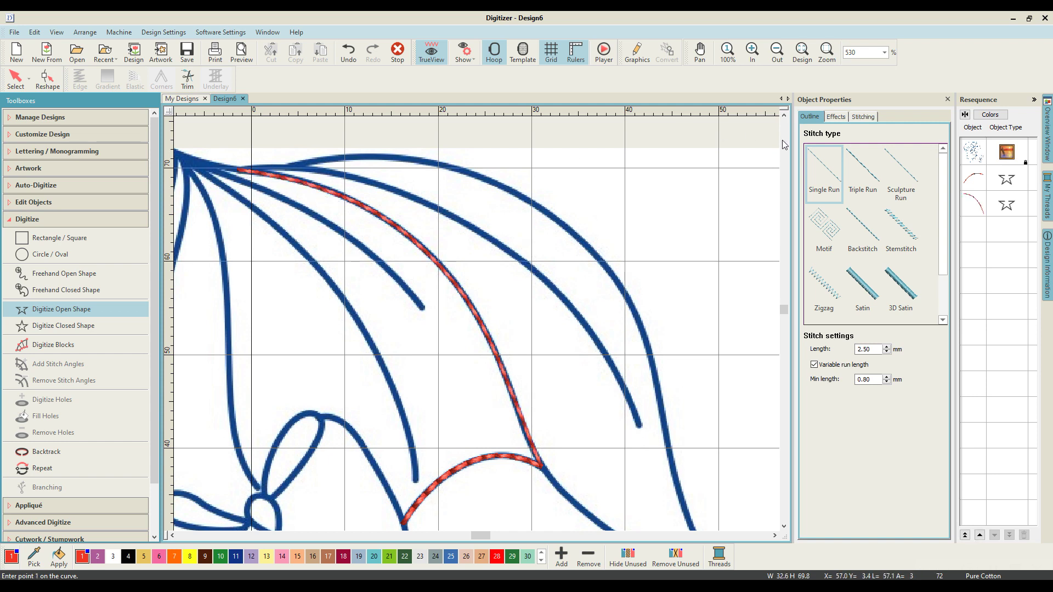
# Step: Lay a triple-run line from the hat's top corner back down the edge toward the brim tip
pyautogui.click(878, 171)
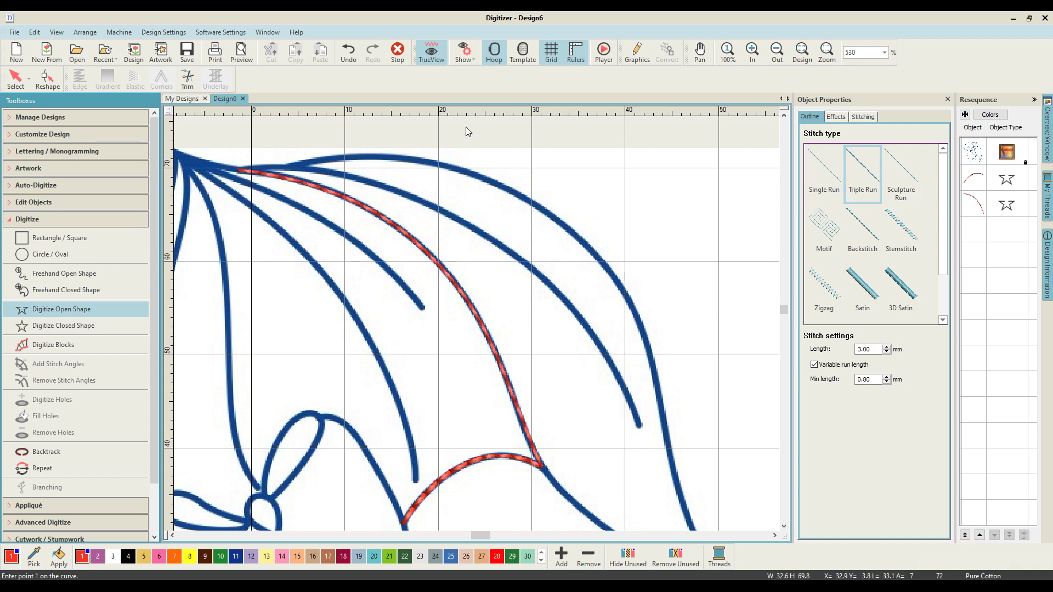
pyautogui.click(236, 168)
pyautogui.click(315, 185)
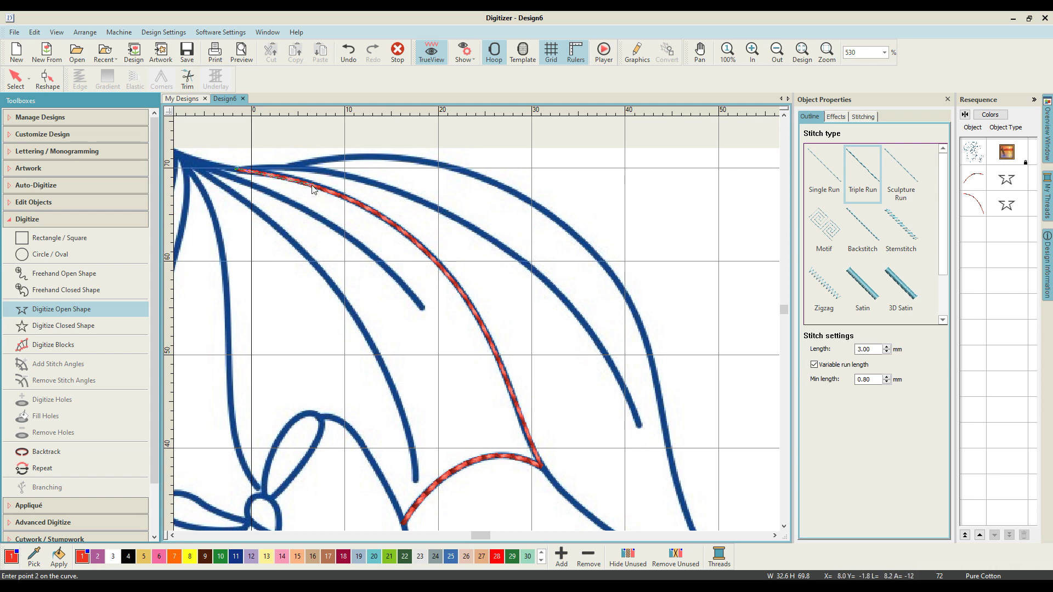
pyautogui.click(397, 228)
pyautogui.click(475, 312)
pyautogui.click(510, 386)
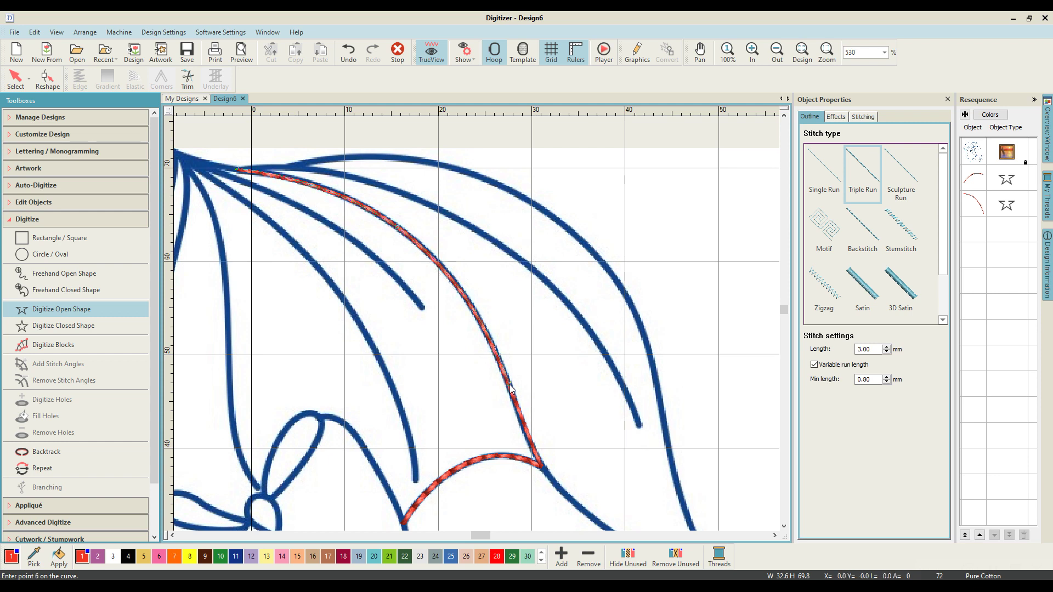
pyautogui.click(530, 445)
pyautogui.click(543, 470)
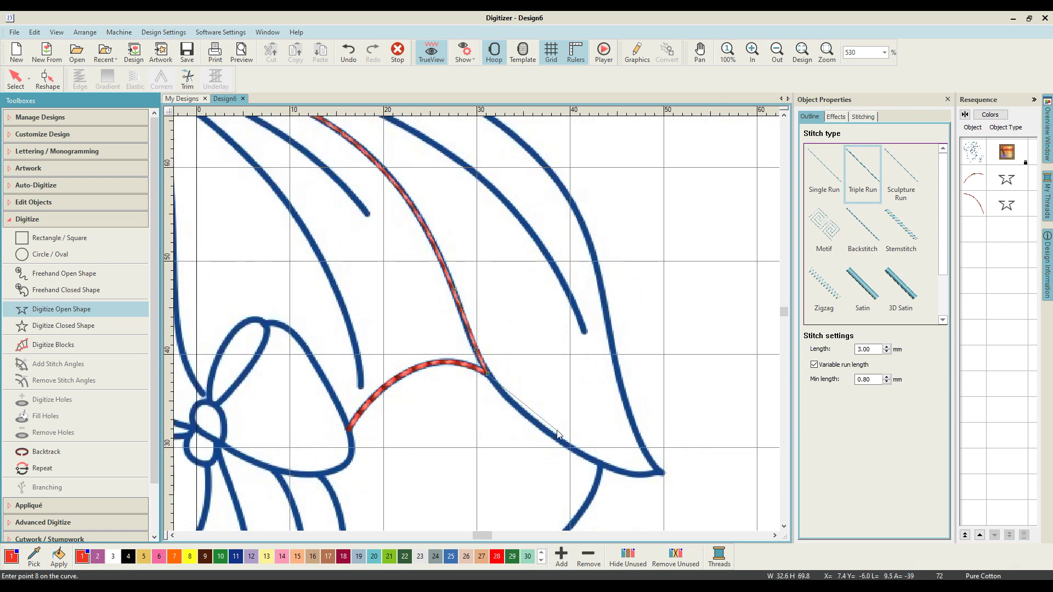
pyautogui.click(607, 470)
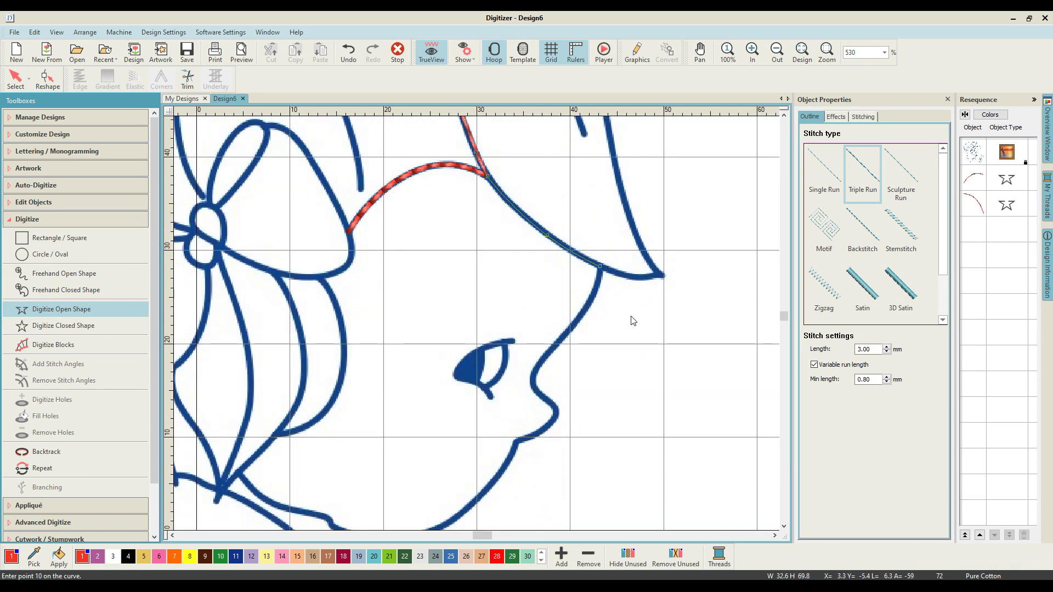
pyautogui.scroll(-1, 537, 332)
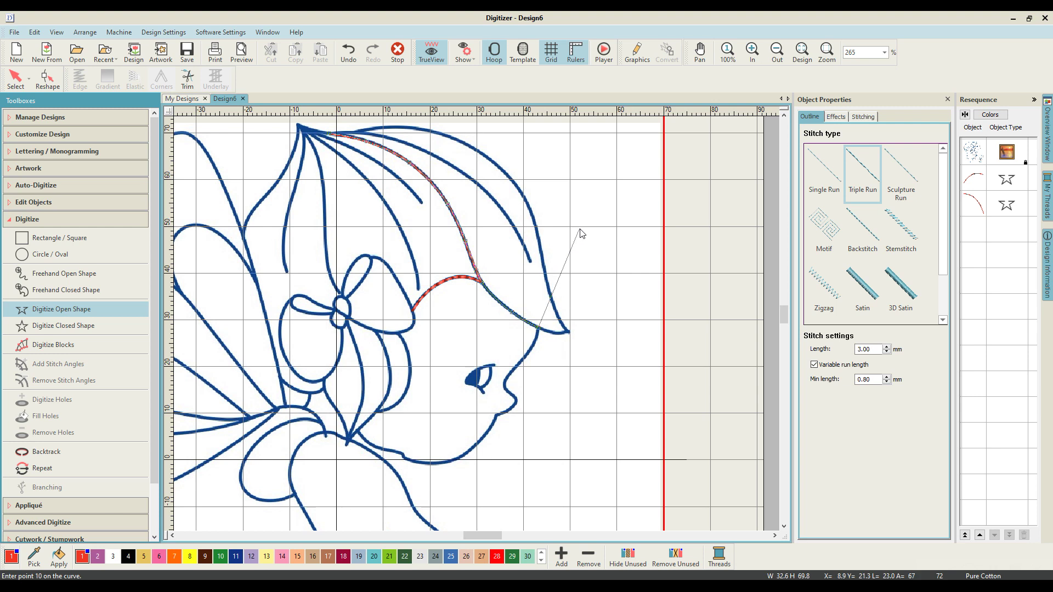
# Step: Finish the triple-run hat line and start a single-run face profile over forehead, nose and lips
pyautogui.press('Return')
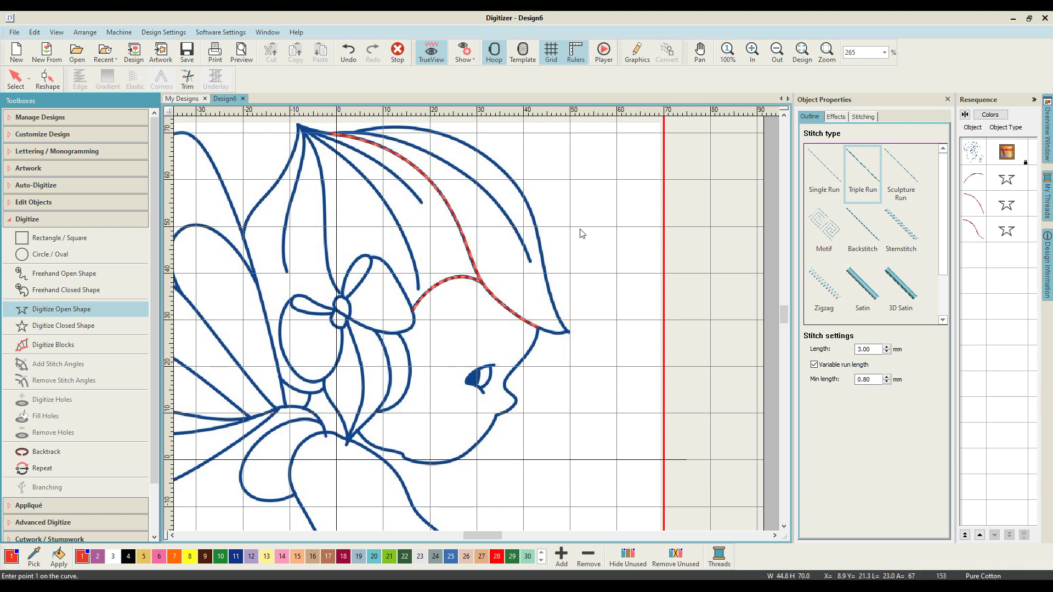
pyautogui.click(823, 166)
pyautogui.scroll(2, 704, 373)
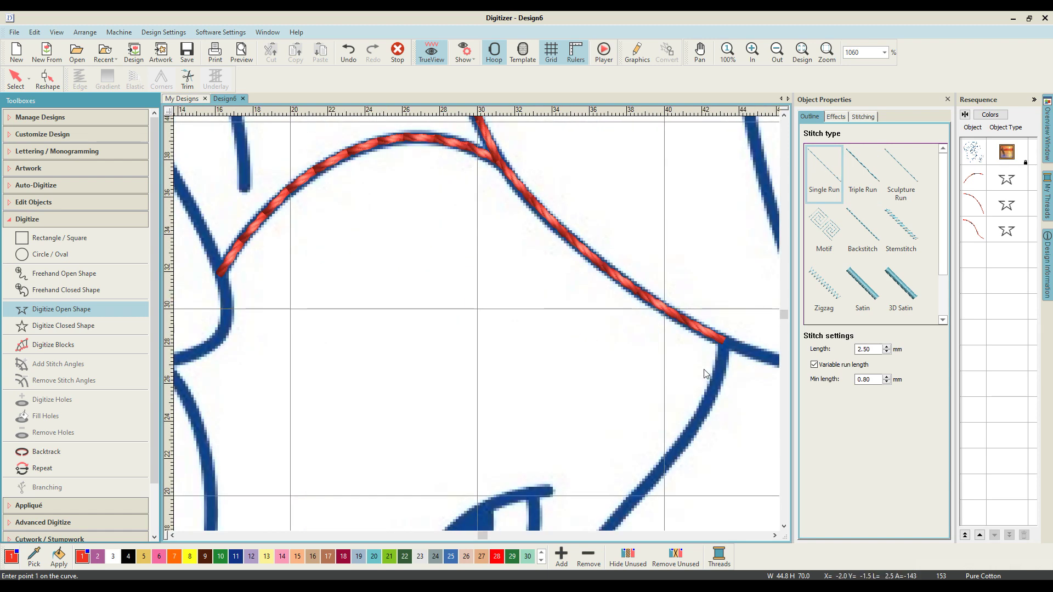
pyautogui.click(722, 338)
pyautogui.click(718, 380)
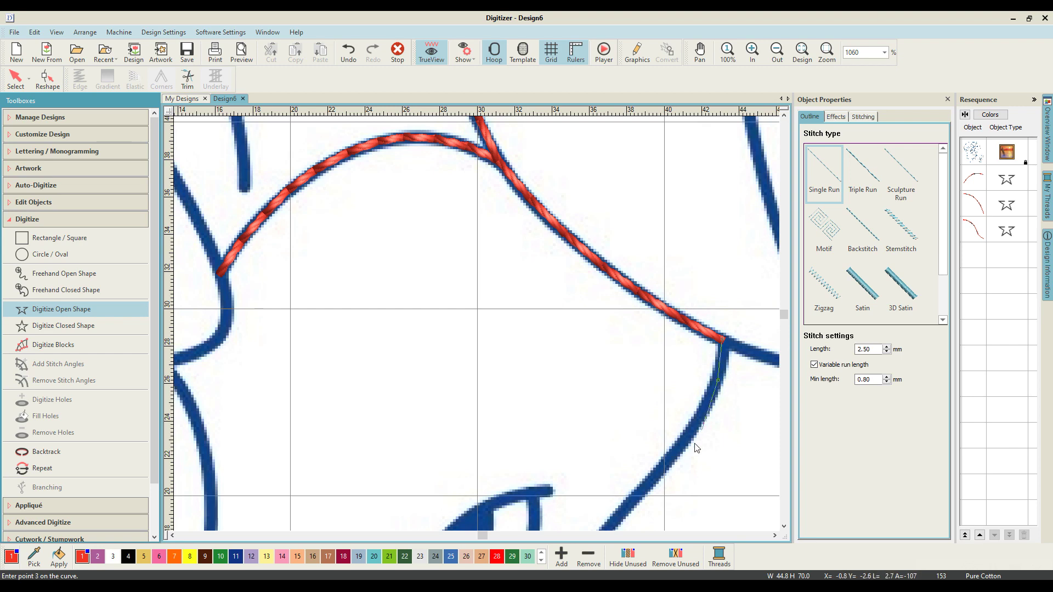
pyautogui.click(663, 470)
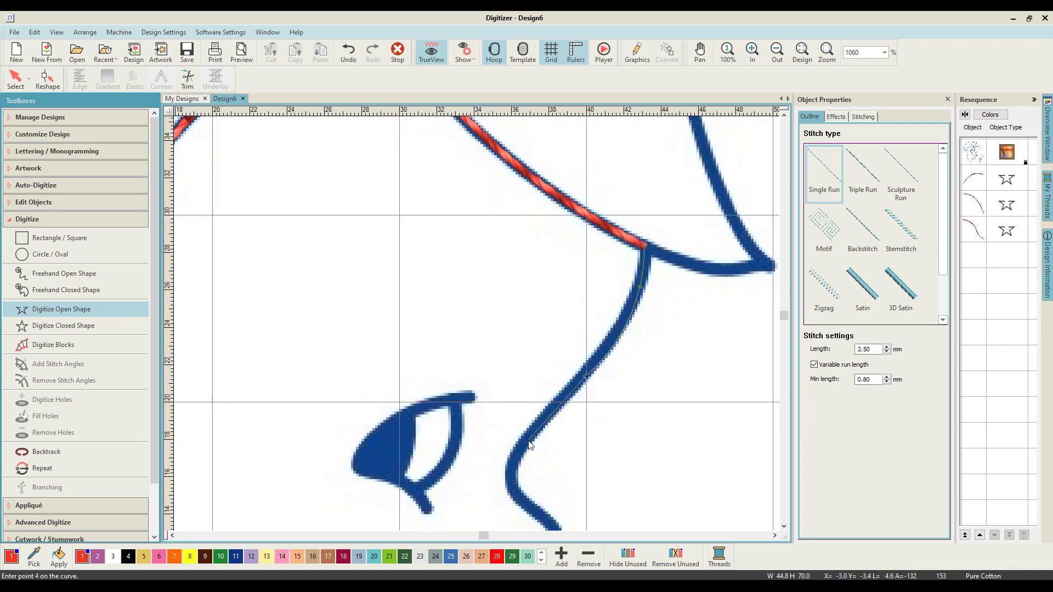
pyautogui.click(528, 441)
pyautogui.click(511, 475)
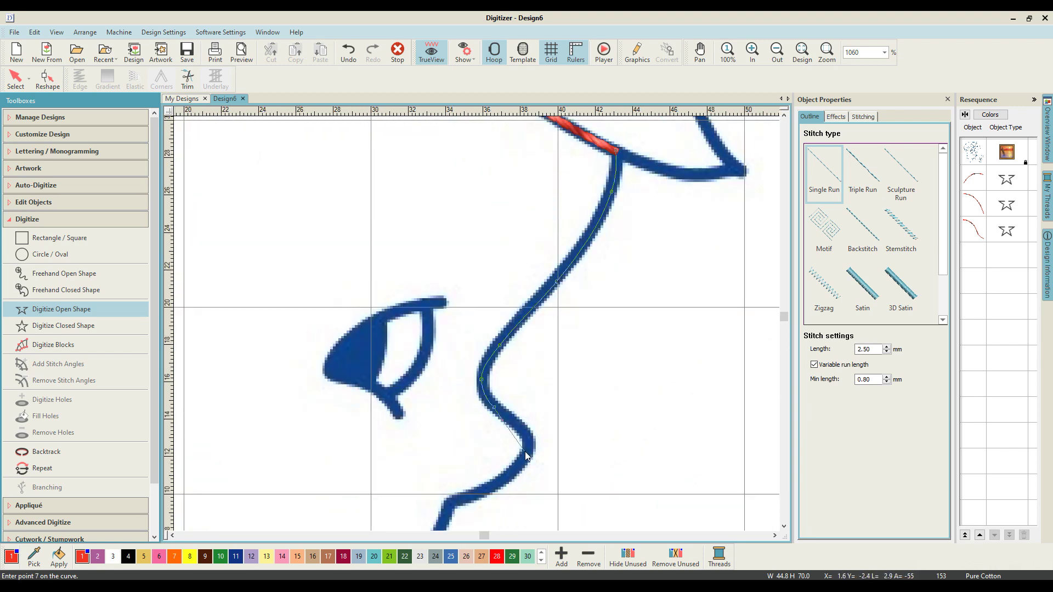
pyautogui.click(526, 434)
pyautogui.click(528, 453)
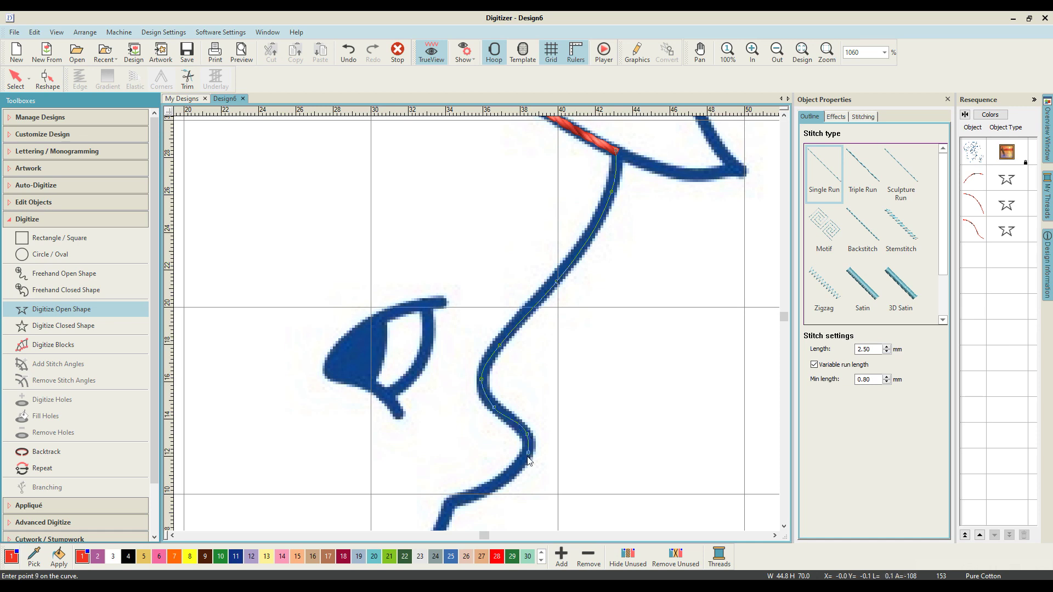
pyautogui.click(502, 481)
pyautogui.click(451, 503)
# Step: Continue the single-run profile around the chin and jaw to the neck junction and finish it
pyautogui.scroll(-3, 447, 494)
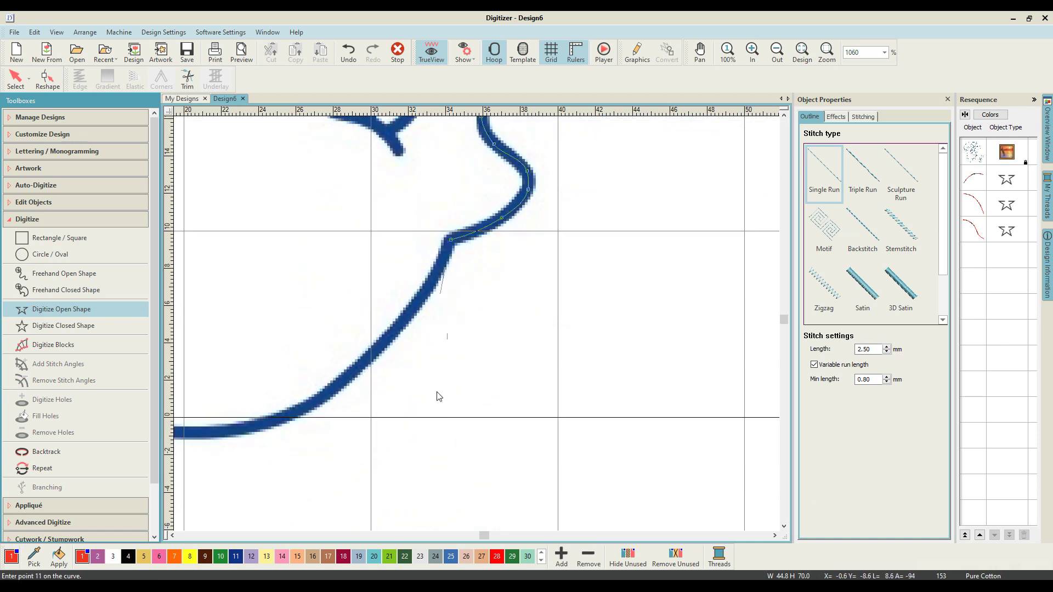
pyautogui.click(389, 335)
pyautogui.click(294, 413)
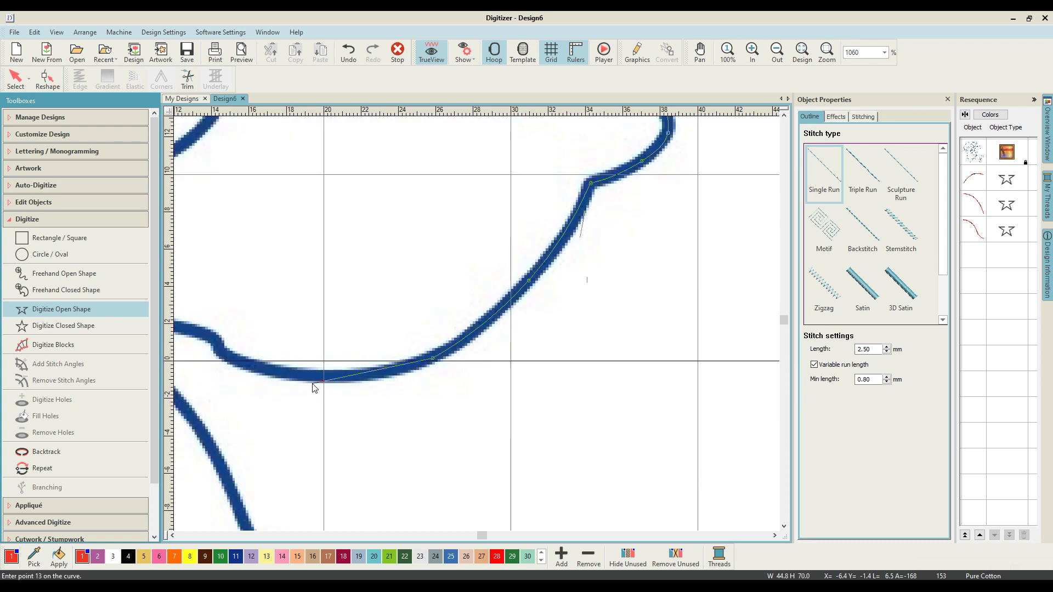
pyautogui.click(312, 377)
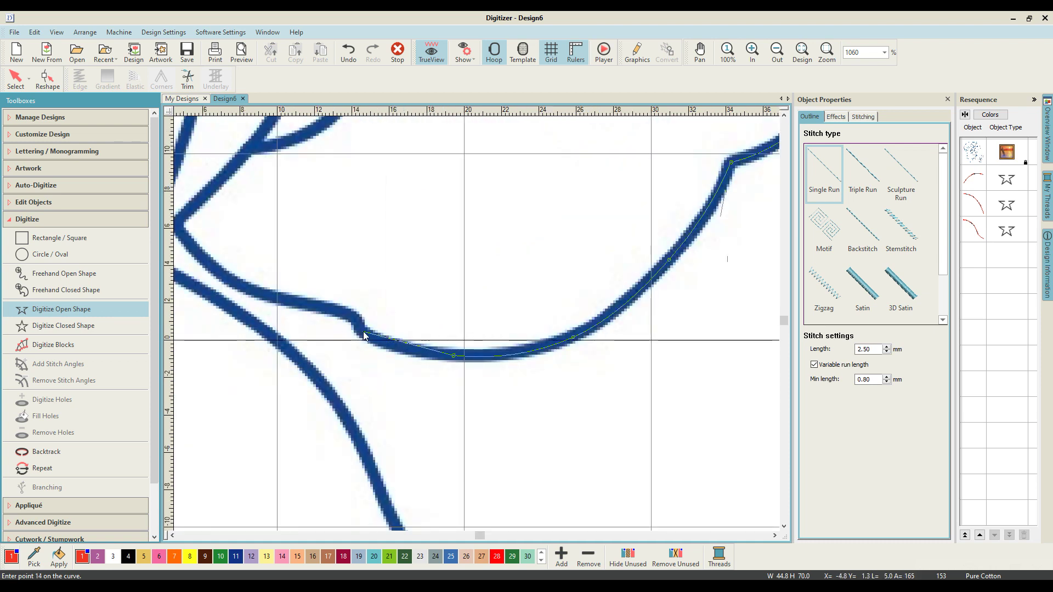
pyautogui.click(363, 333)
pyautogui.click(349, 316)
pyautogui.click(276, 298)
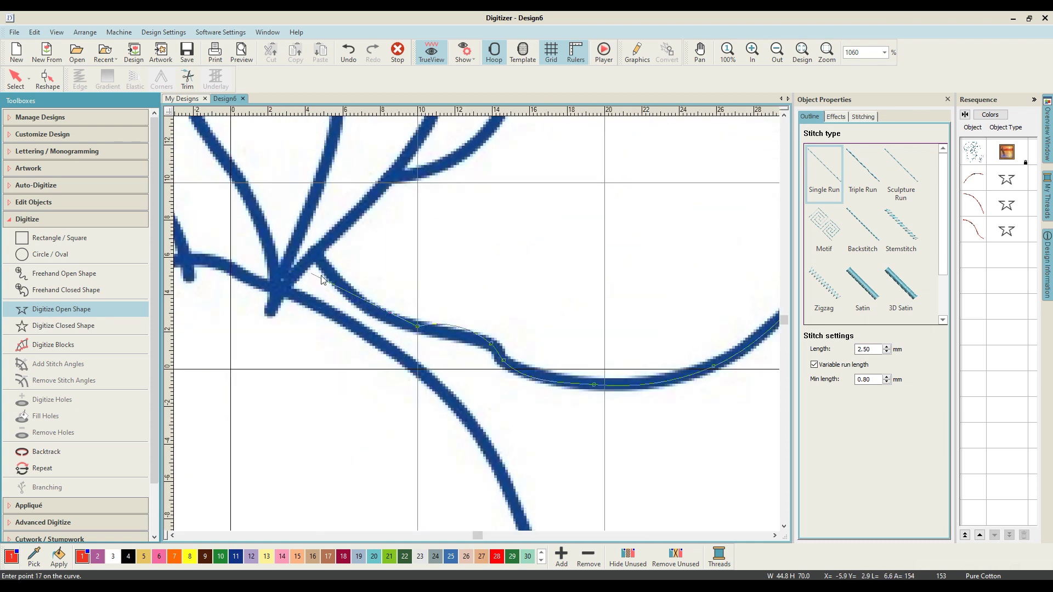
pyautogui.click(341, 286)
pyautogui.click(316, 254)
pyautogui.hotkey('shift', 'z')
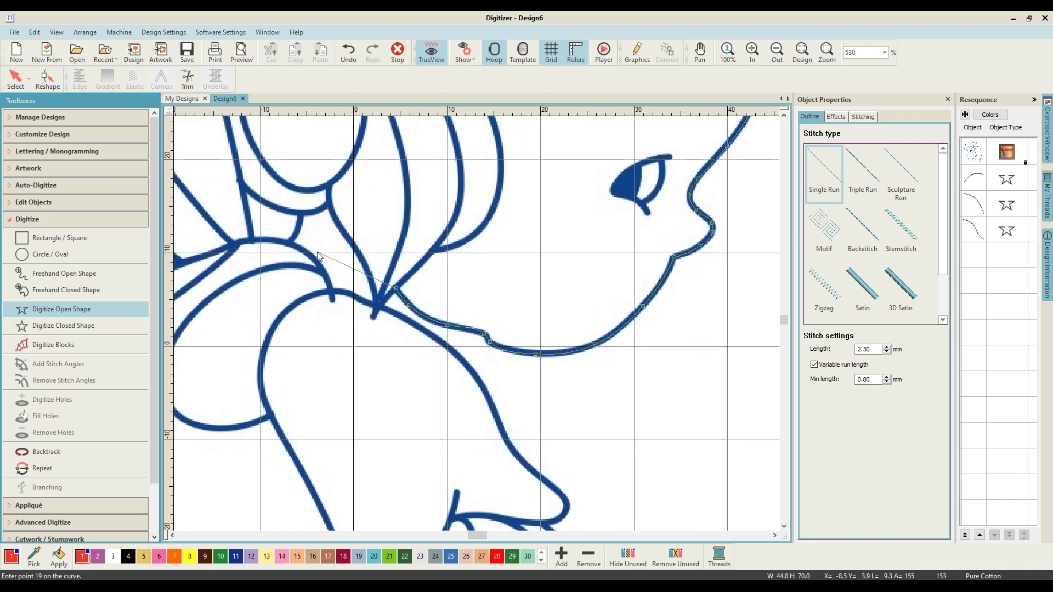
pyautogui.press('Return')
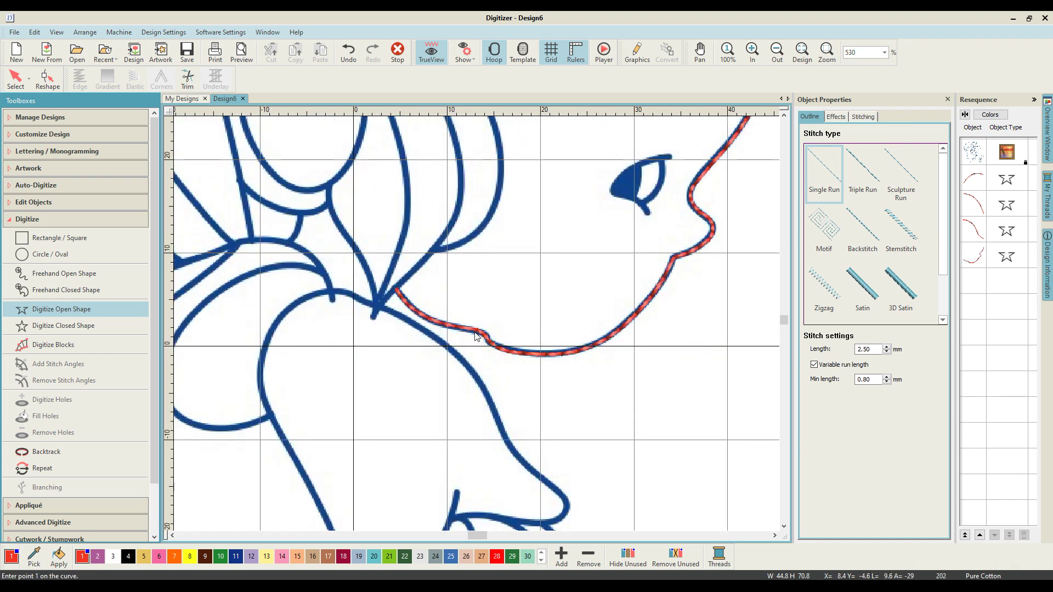
pyautogui.press('z')
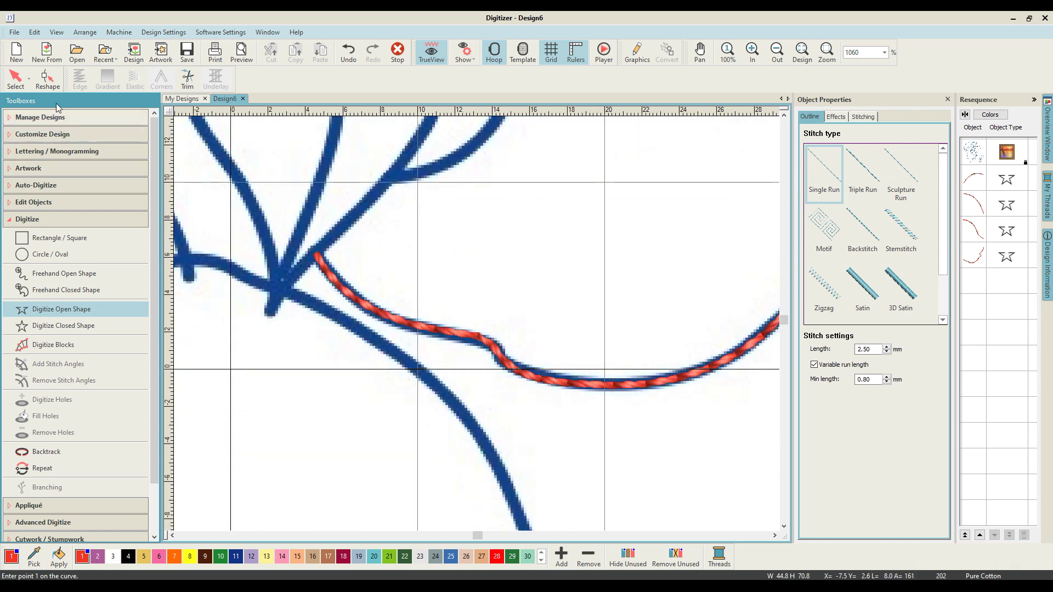
# Step: Select the face-profile line and reshape its jaw bump by adding and moving control points
pyautogui.click(974, 255)
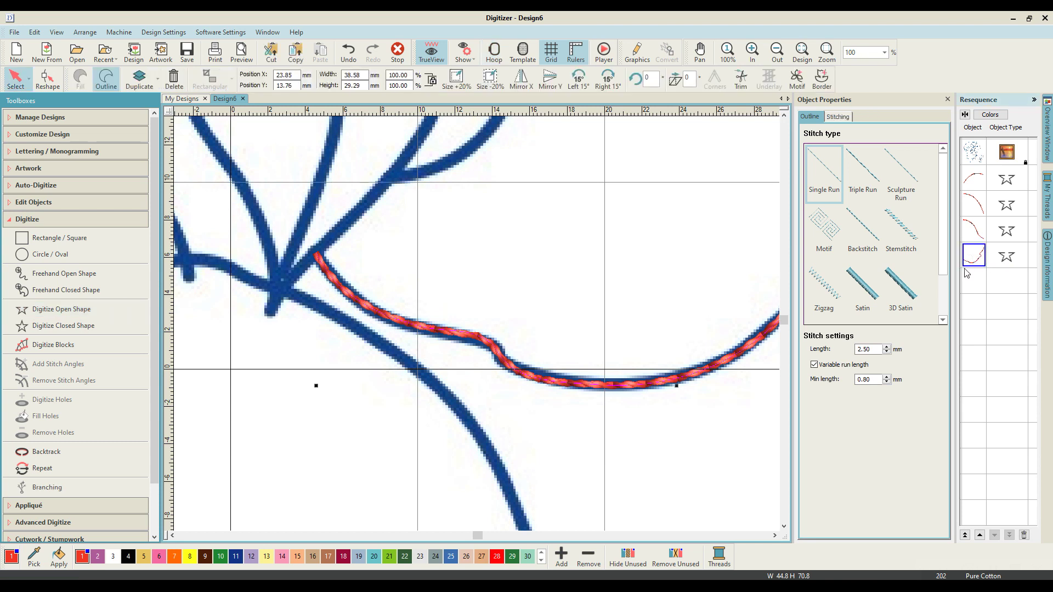
pyautogui.click(47, 80)
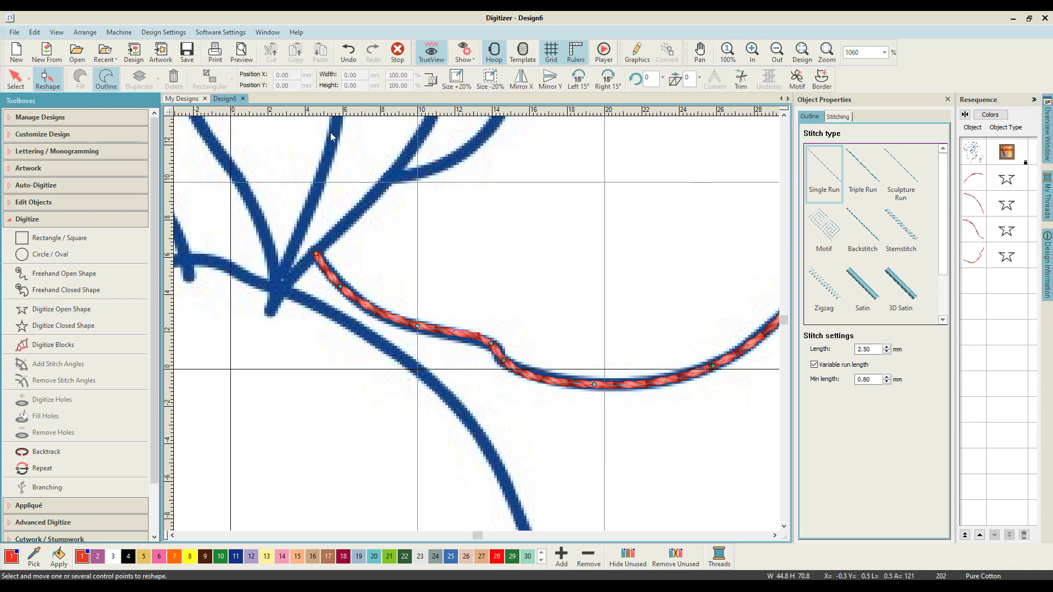
pyautogui.click(472, 336)
pyautogui.moveTo(472, 335); pyautogui.dragTo(471, 338)
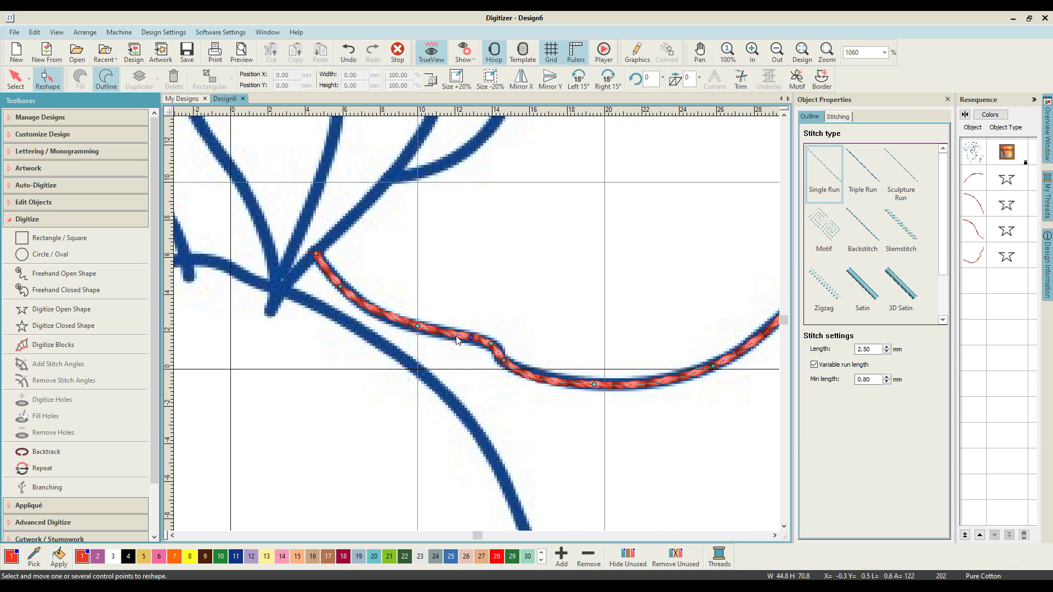
pyautogui.click(456, 335)
pyautogui.moveTo(457, 338); pyautogui.dragTo(470, 301)
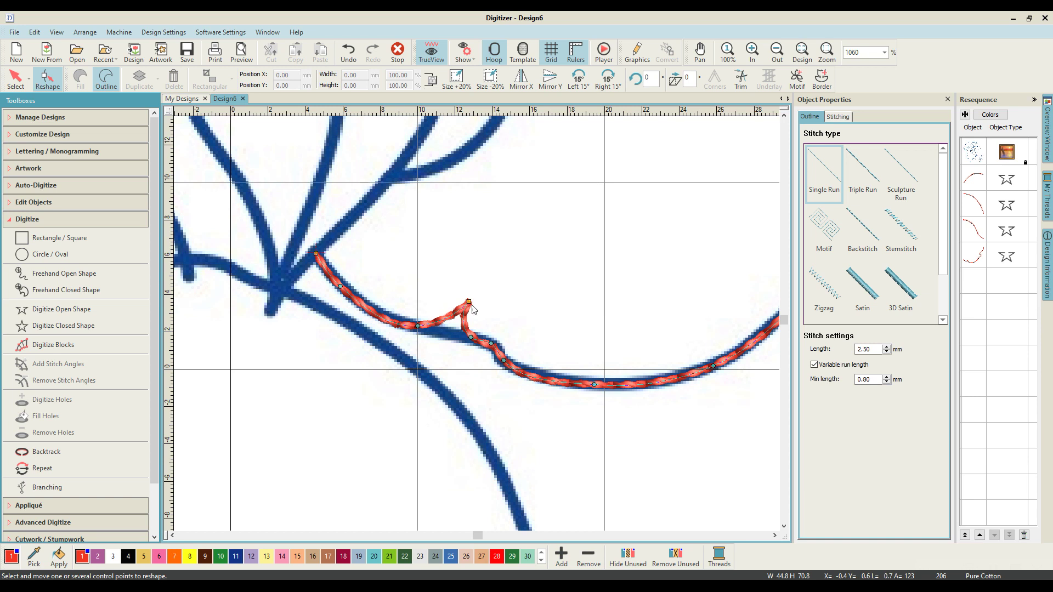
pyautogui.moveTo(468, 303); pyautogui.dragTo(457, 334)
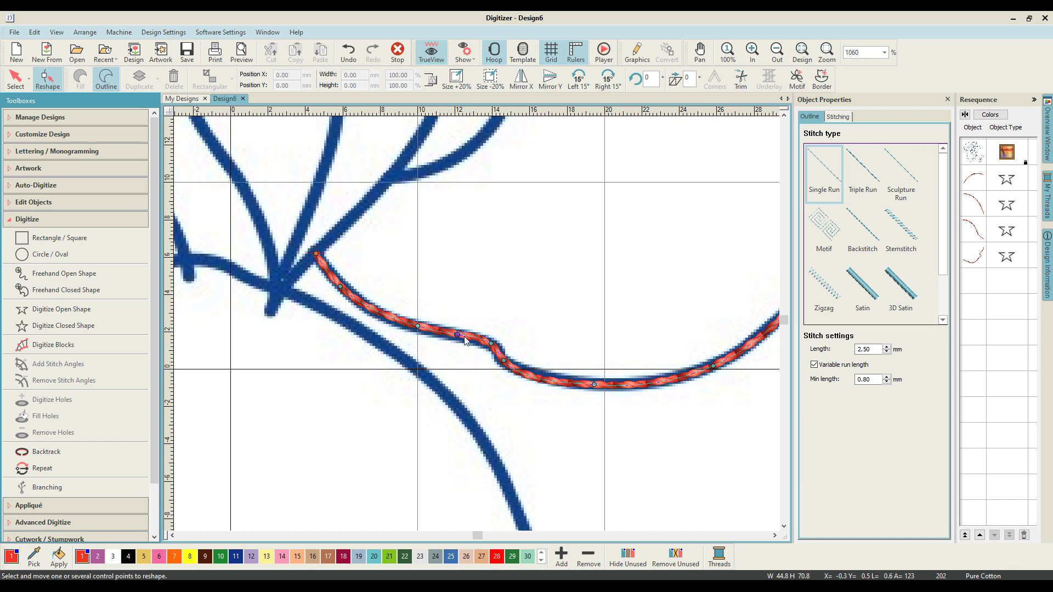
# Step: Adjust control points on the left jaw section, then return to the Select tool
pyautogui.click(375, 311)
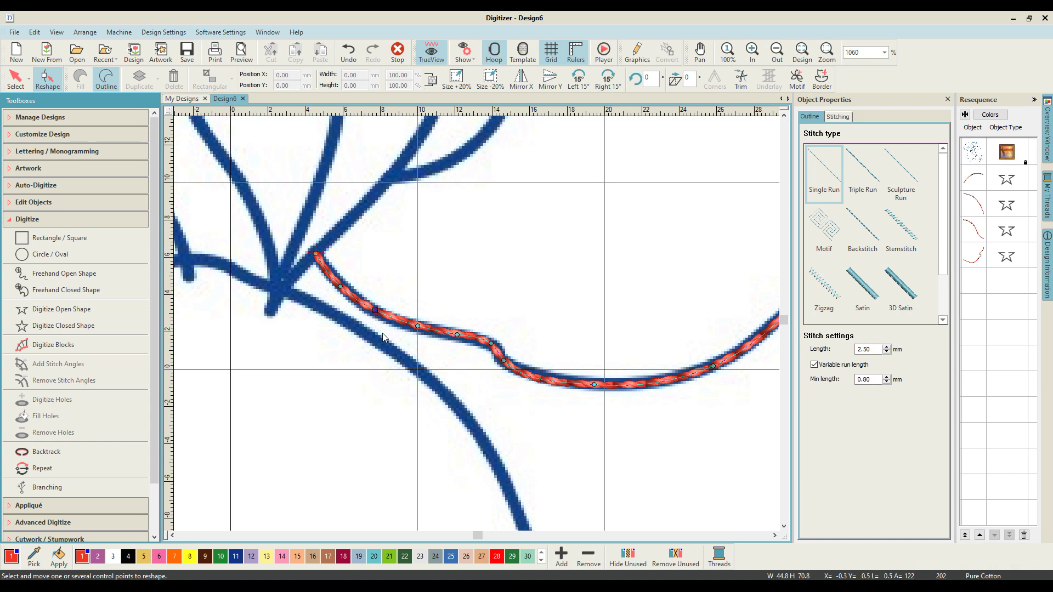
pyautogui.press('Delete')
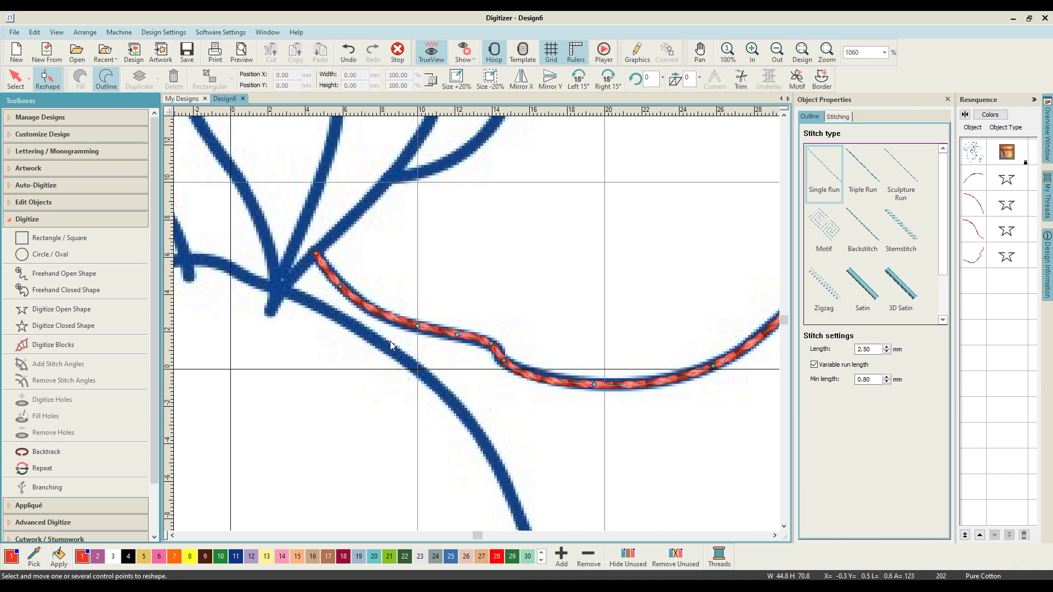
pyautogui.click(377, 312)
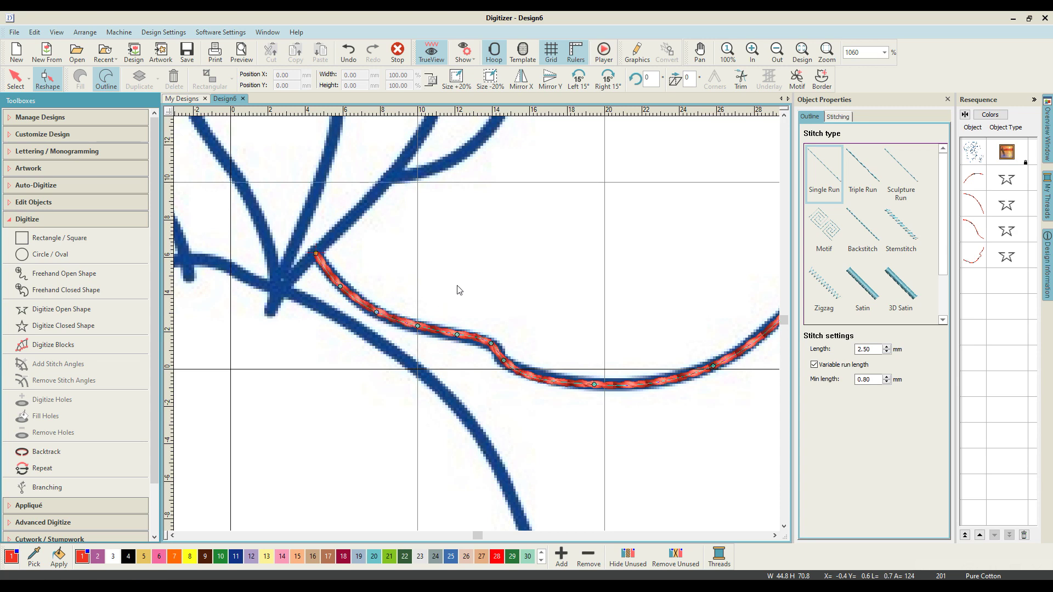
pyautogui.hotkey('shift', 'z')
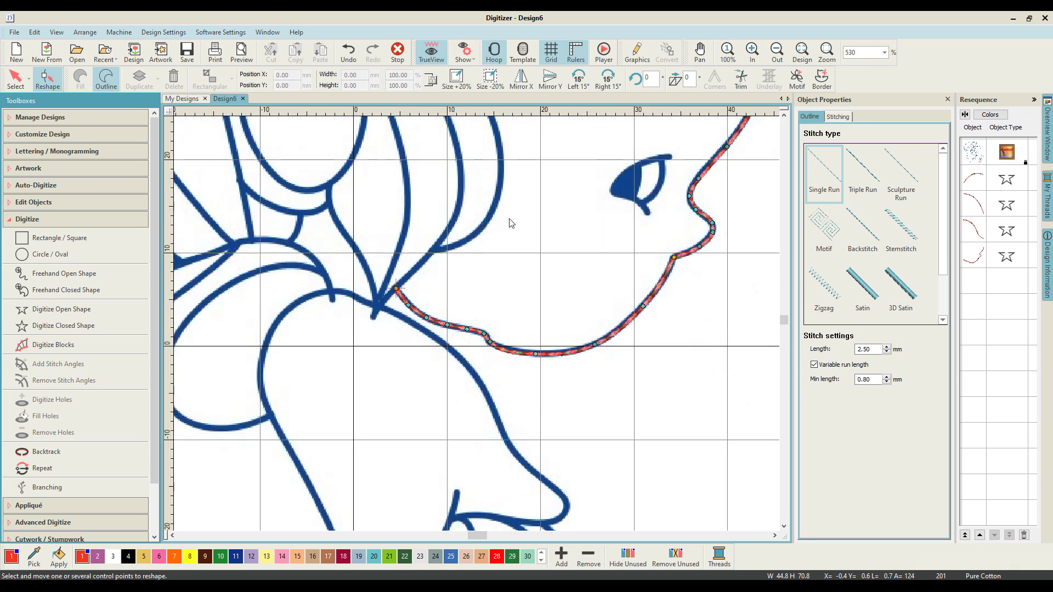
pyautogui.click(16, 80)
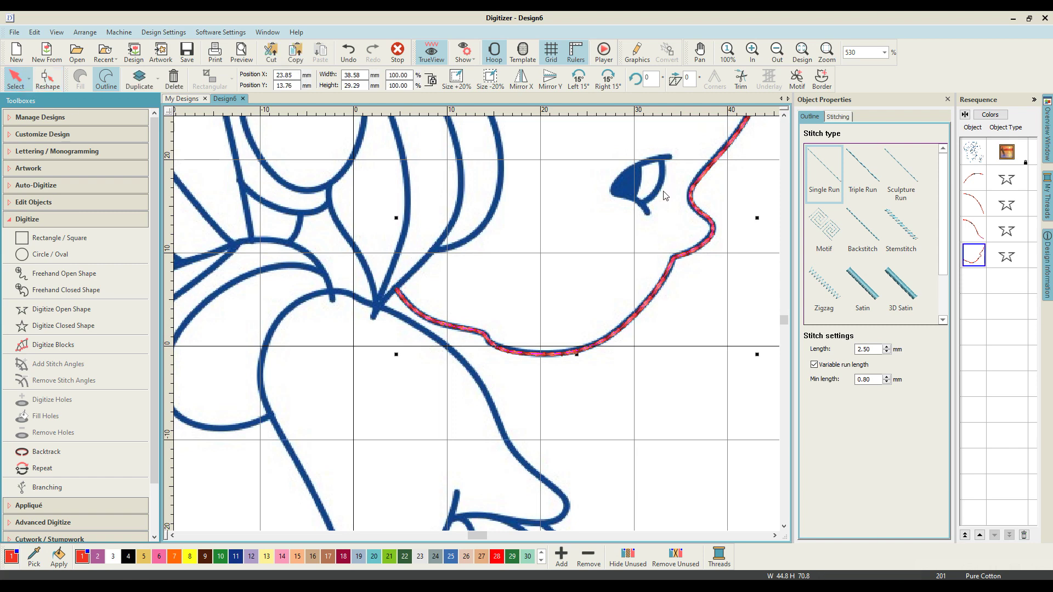
# Step: Give the face-profile line a backtrack pass and switch it to Triple Run at 3.00 mm
pyautogui.hotkey('shift', 'z')
pyautogui.click(649, 250)
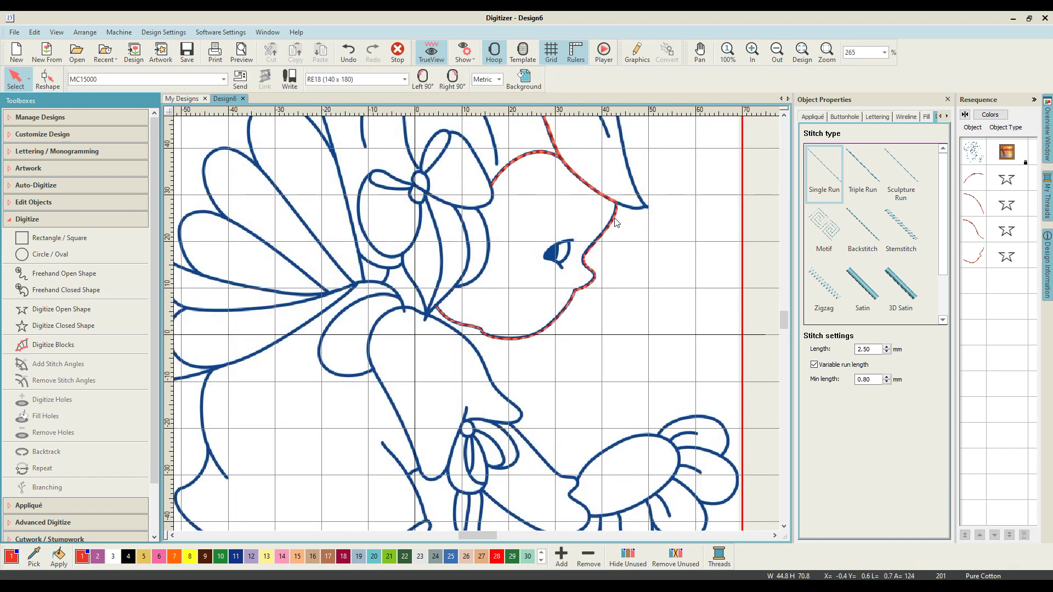
pyautogui.click(612, 225)
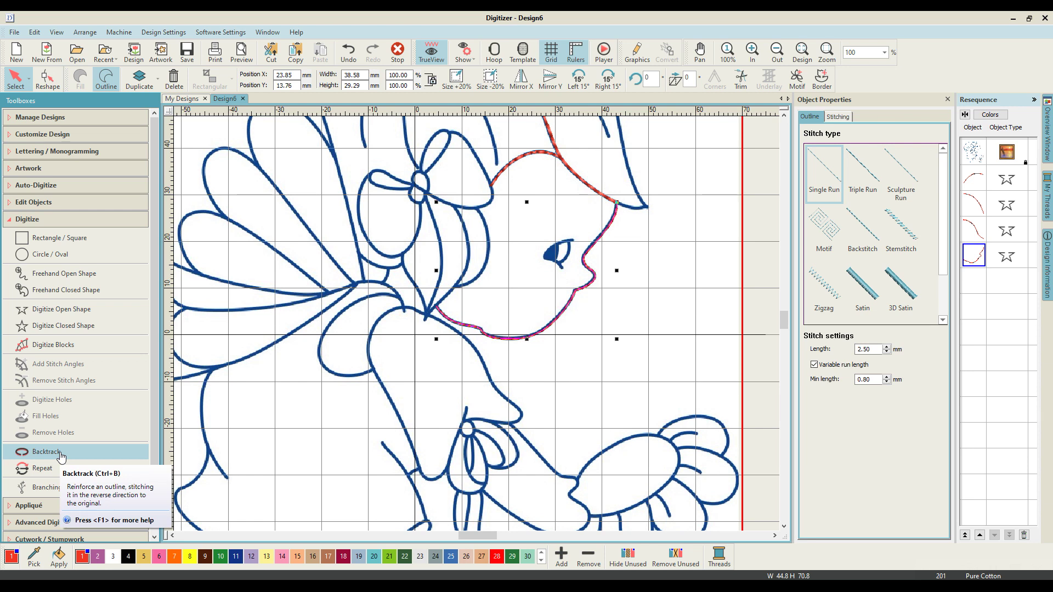
pyautogui.click(60, 456)
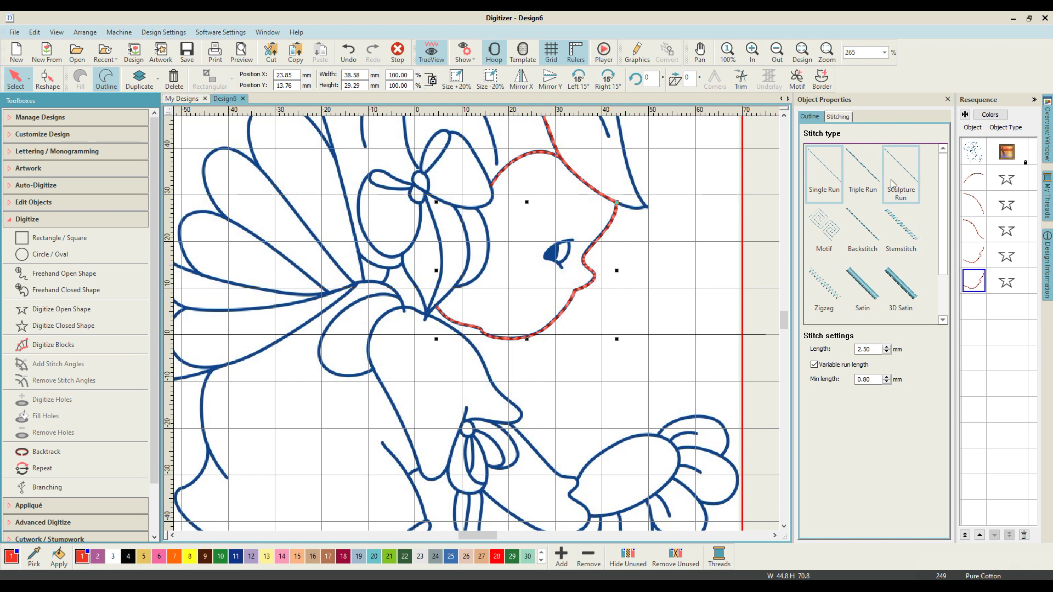
pyautogui.click(865, 169)
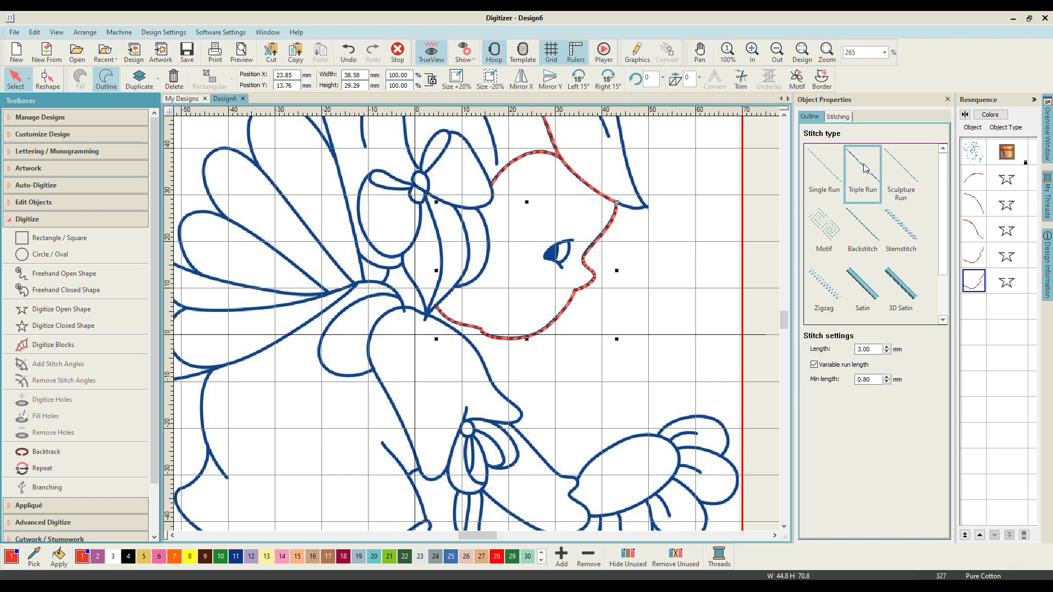
pyautogui.click(650, 382)
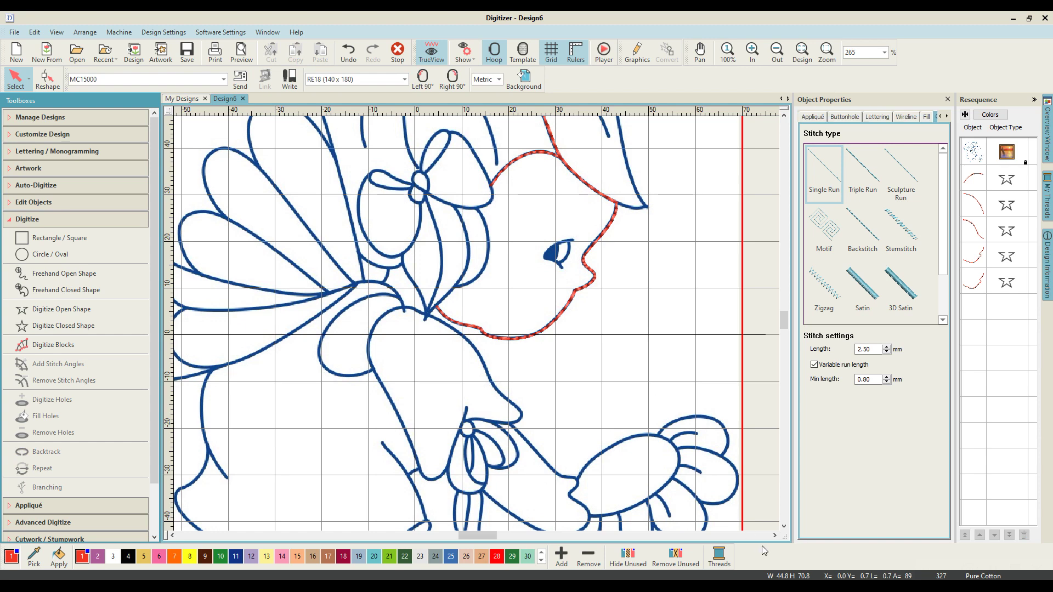
pyautogui.click(776, 535)
pyautogui.click(775, 535)
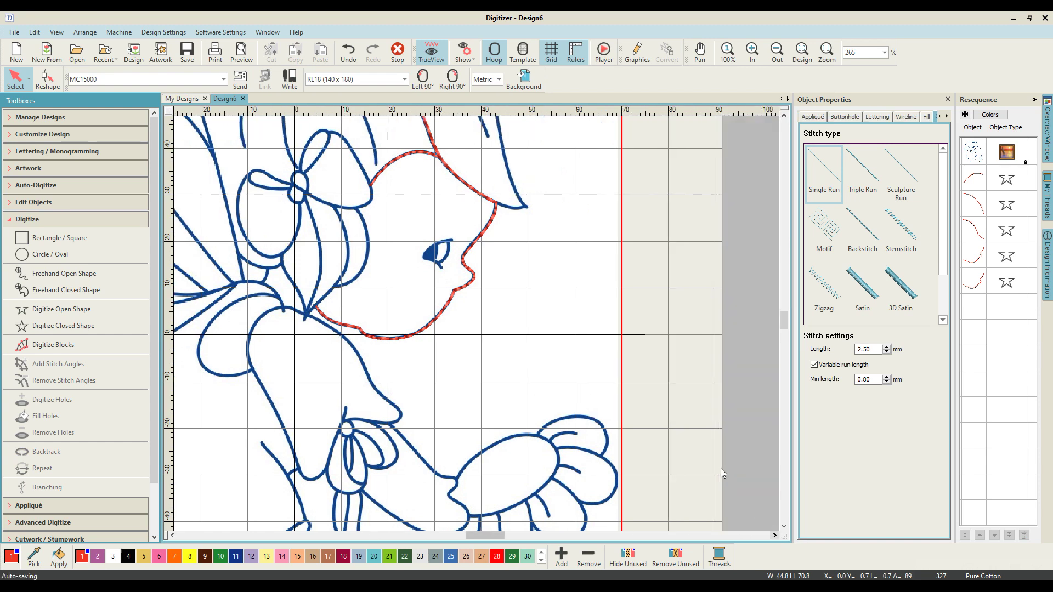
pyautogui.scroll(1, 678, 453)
pyautogui.scroll(1, 667, 454)
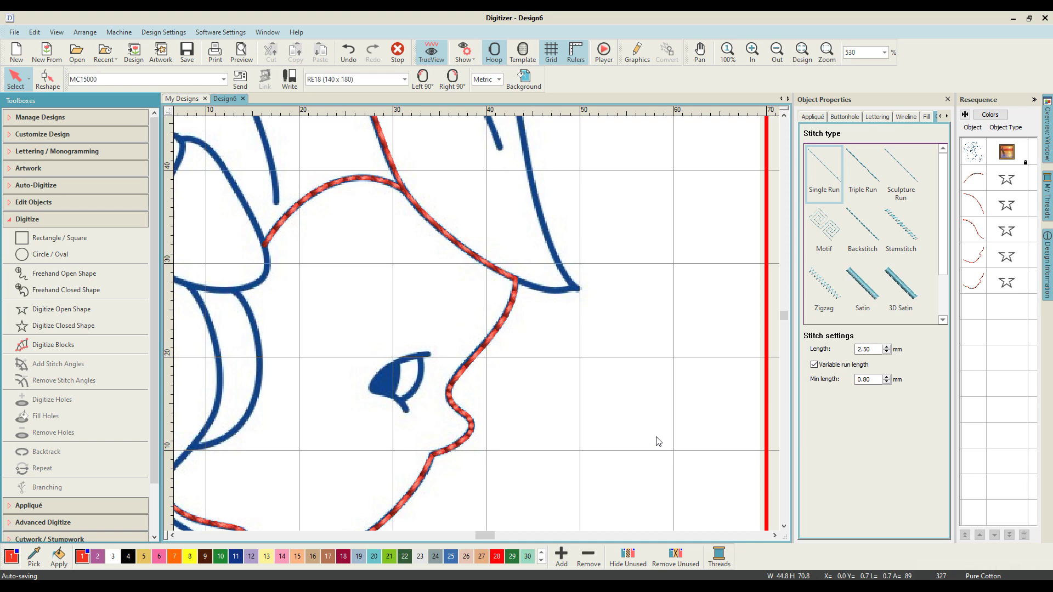
pyautogui.scroll(2, 658, 441)
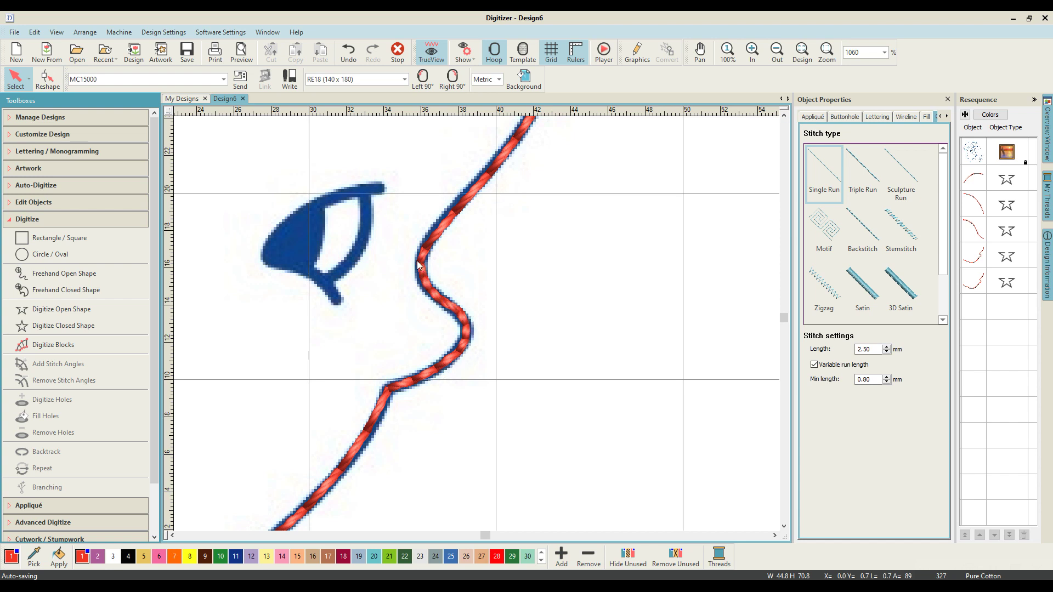
pyautogui.click(977, 282)
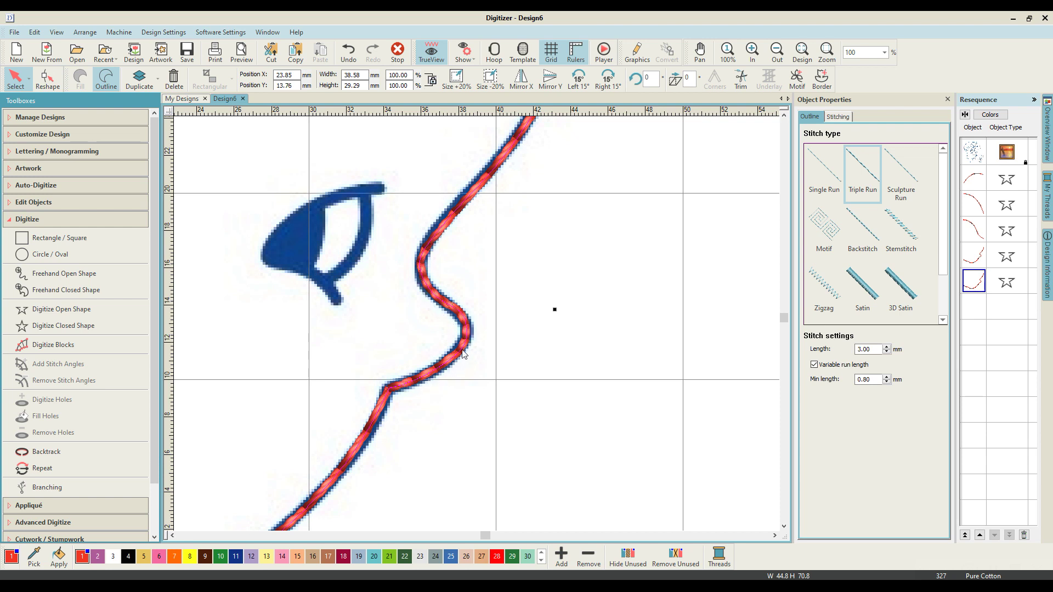
pyautogui.click(636, 324)
pyautogui.scroll(-3, 635, 322)
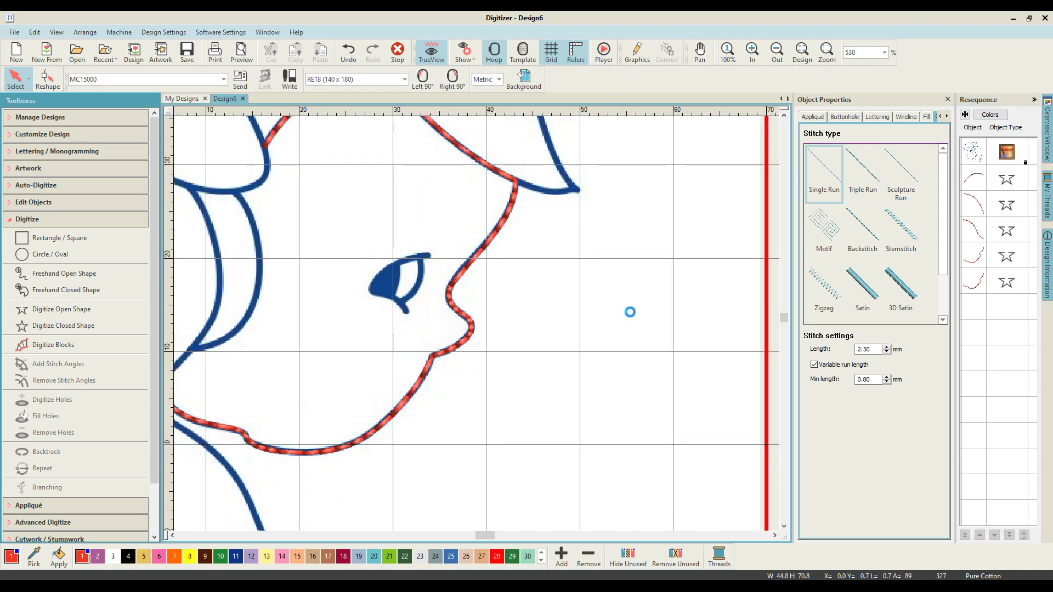
pyautogui.scroll(1, 633, 254)
pyautogui.scroll(3, 633, 253)
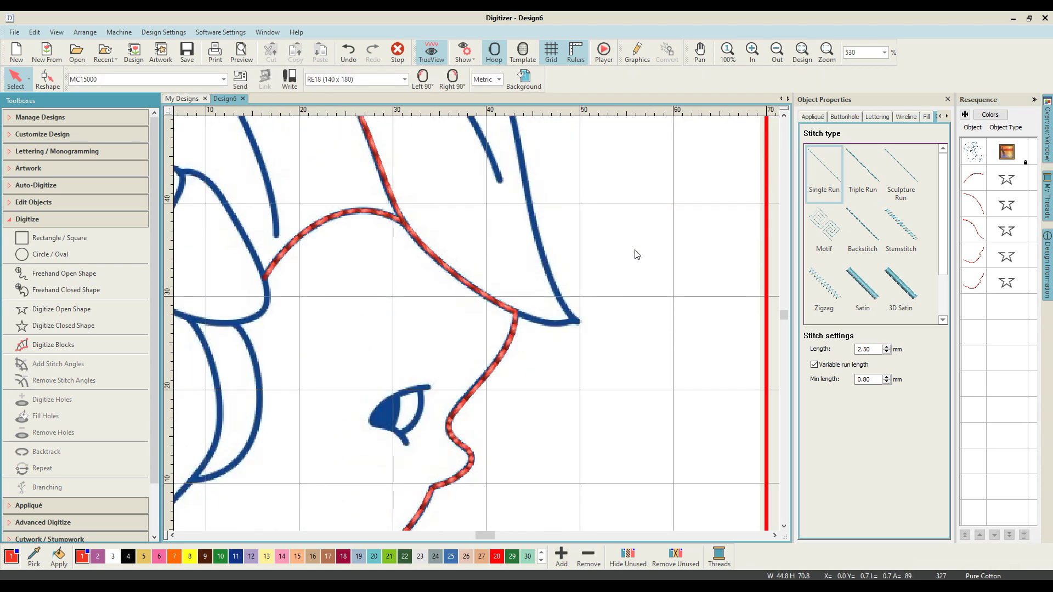
# Step: Trace a triple-run open line from the hat brim around the hat tip and along the outer wing curve
pyautogui.click(71, 308)
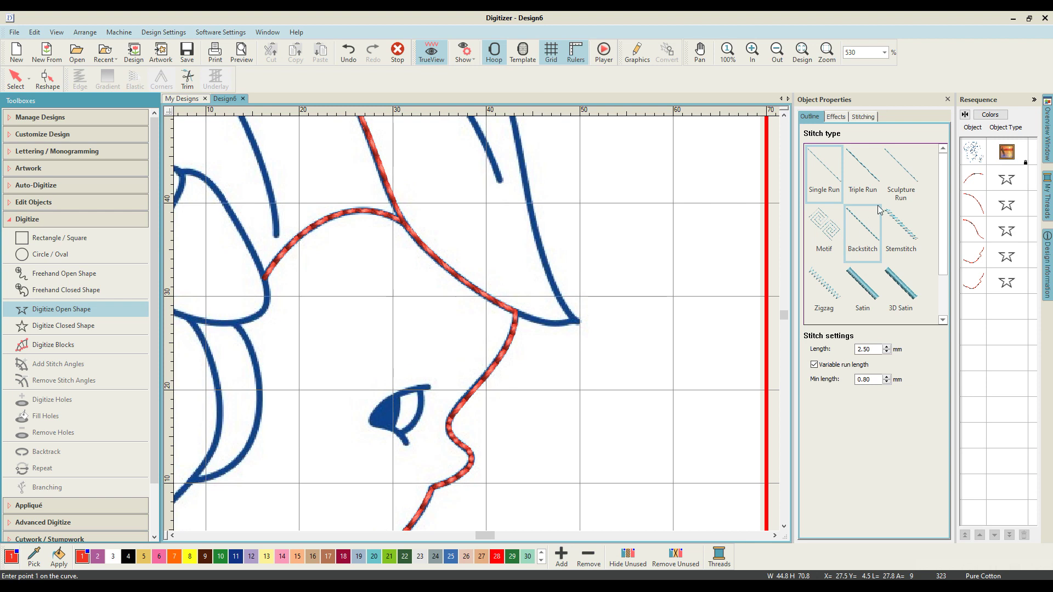
pyautogui.click(515, 311)
pyautogui.click(545, 323)
pyautogui.click(578, 321)
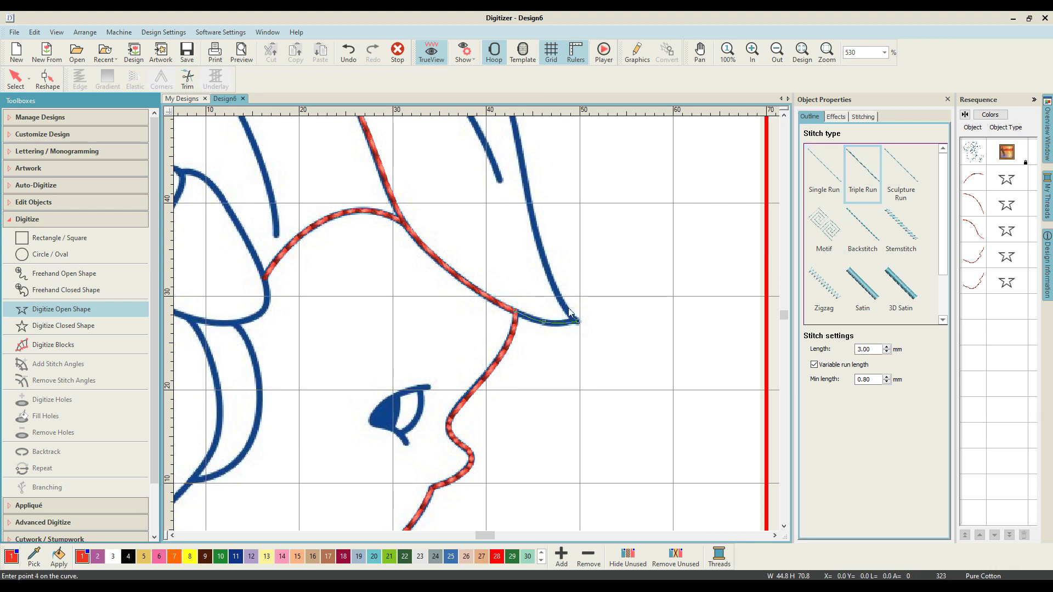
pyautogui.click(547, 270)
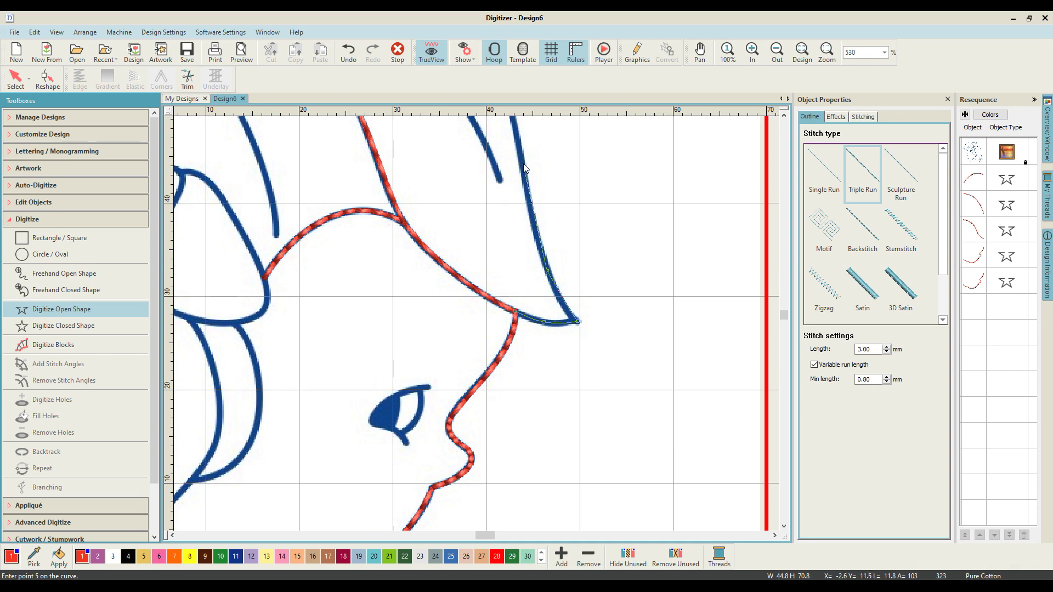
pyautogui.click(512, 117)
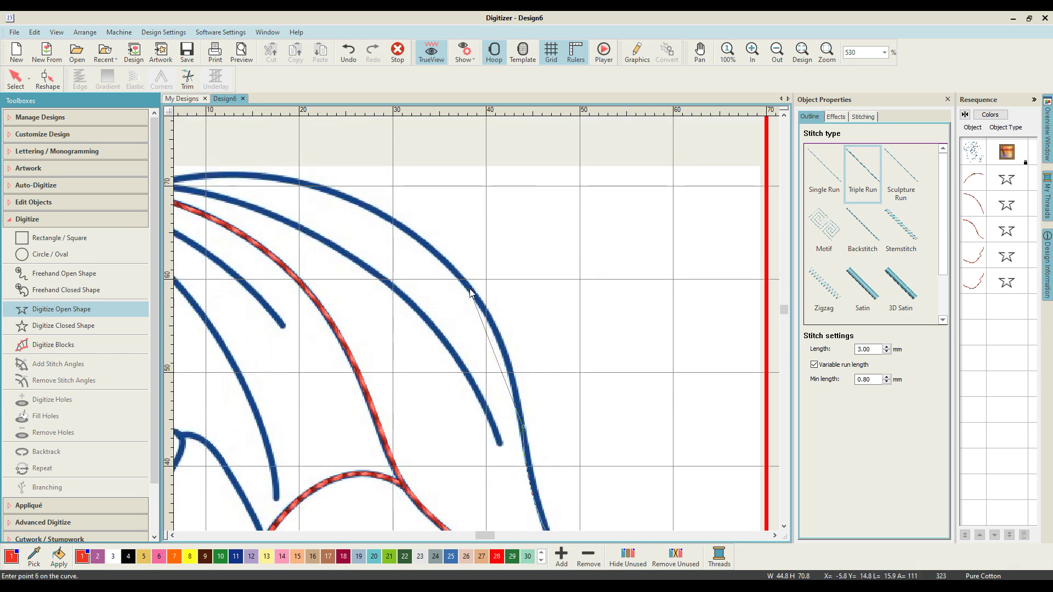
pyautogui.click(470, 287)
pyautogui.click(331, 191)
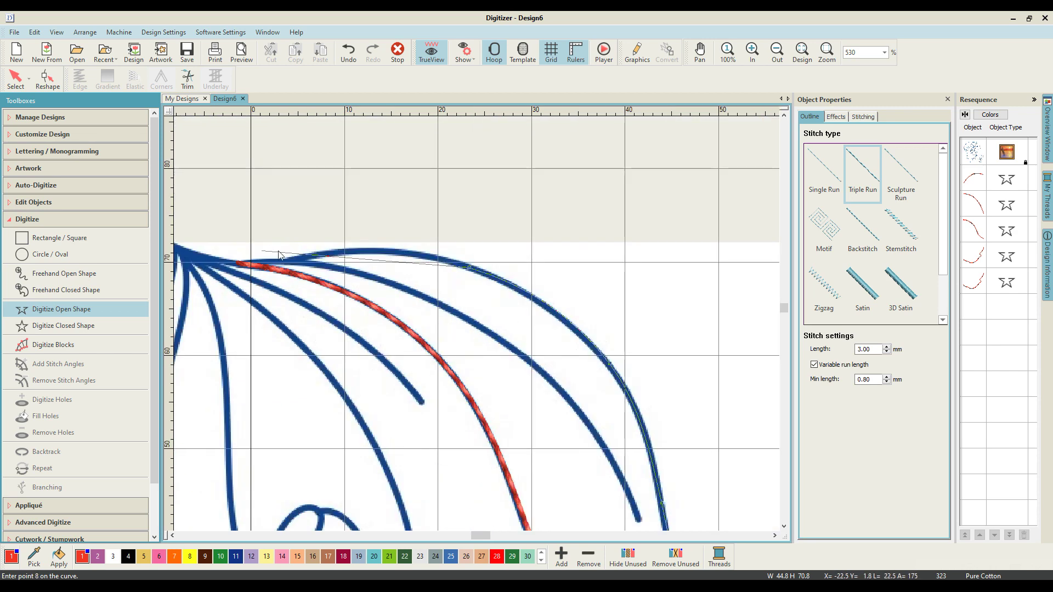
pyautogui.click(325, 255)
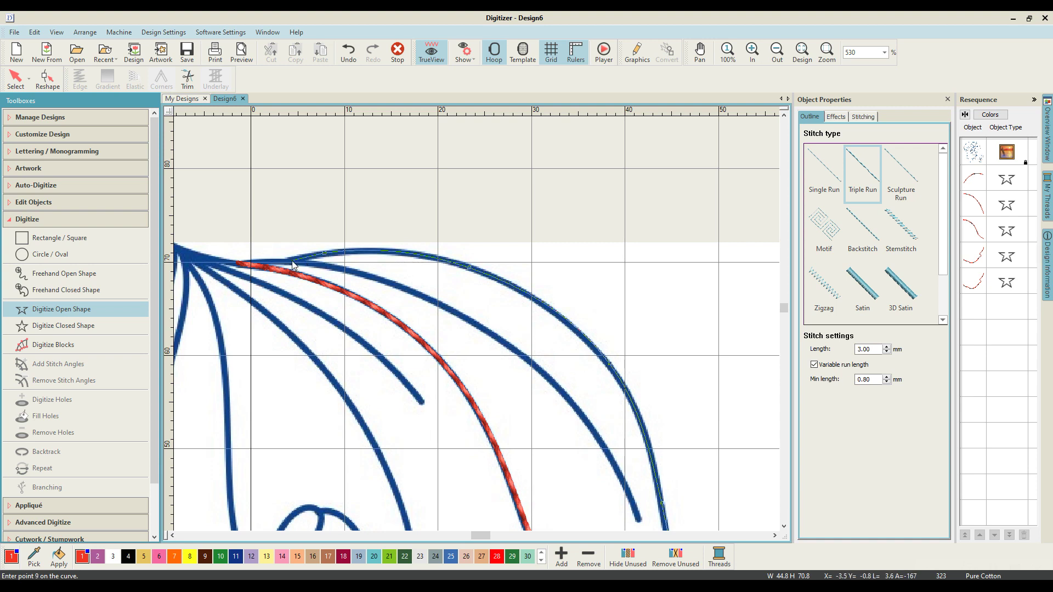
pyautogui.press('Return')
# Step: Switch to Single Run and trace the next wing stroke down to its end
pyautogui.click(823, 169)
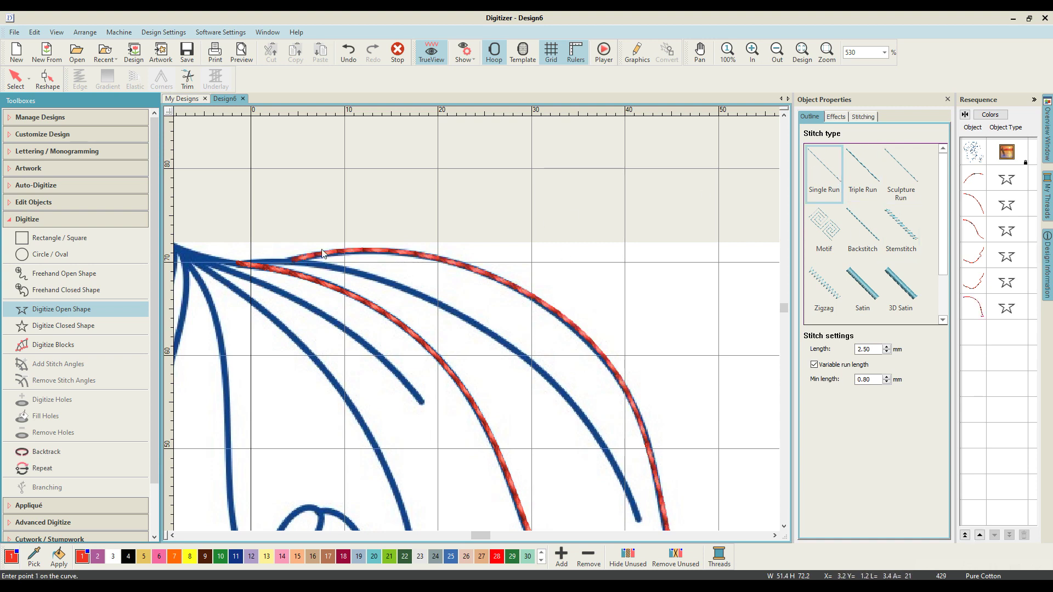
pyautogui.click(292, 260)
pyautogui.click(429, 299)
pyautogui.click(555, 383)
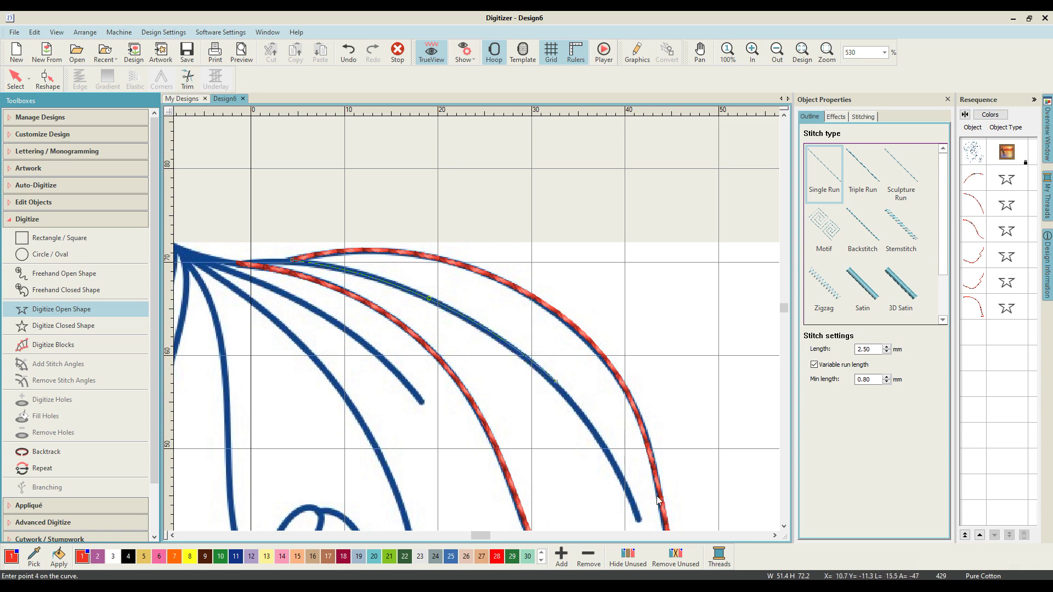
pyautogui.click(555, 430)
pyautogui.press('Return')
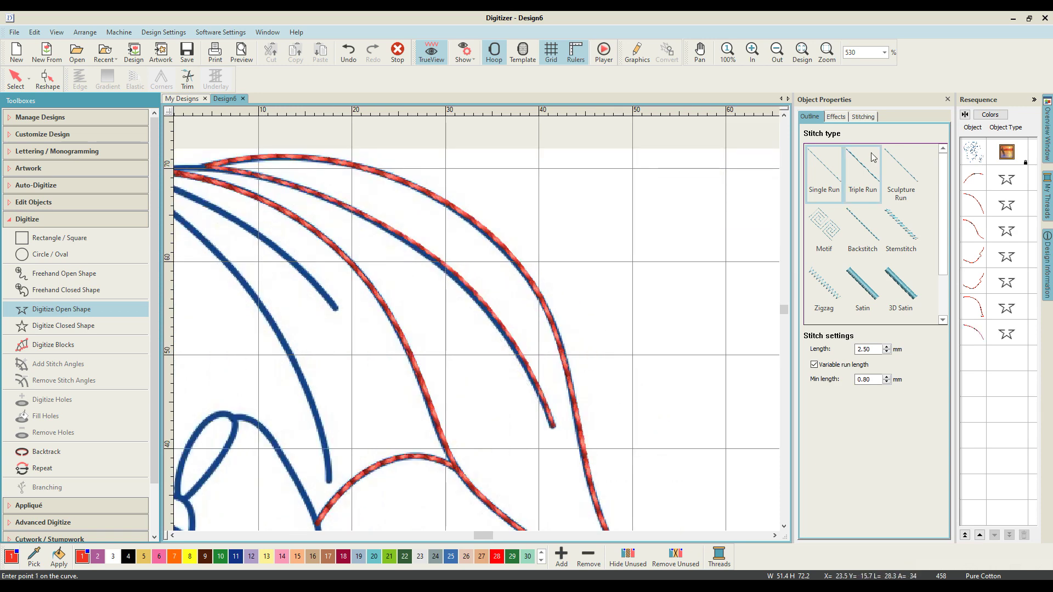
# Step: Trace the top wing stroke from the previous stroke's end out to its tip
pyautogui.click(554, 428)
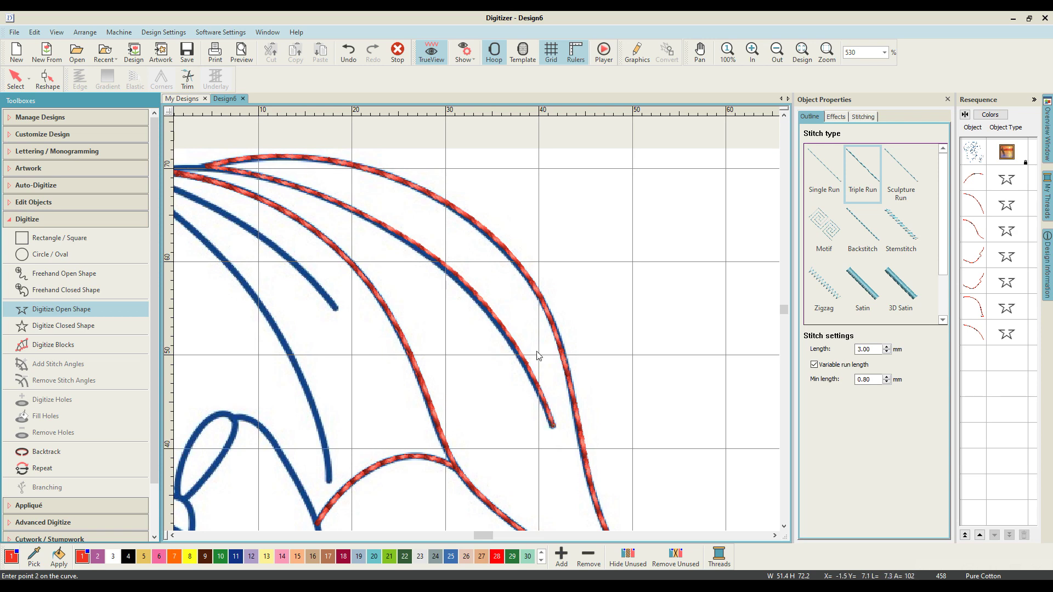
pyautogui.click(506, 332)
pyautogui.click(365, 219)
pyautogui.click(393, 253)
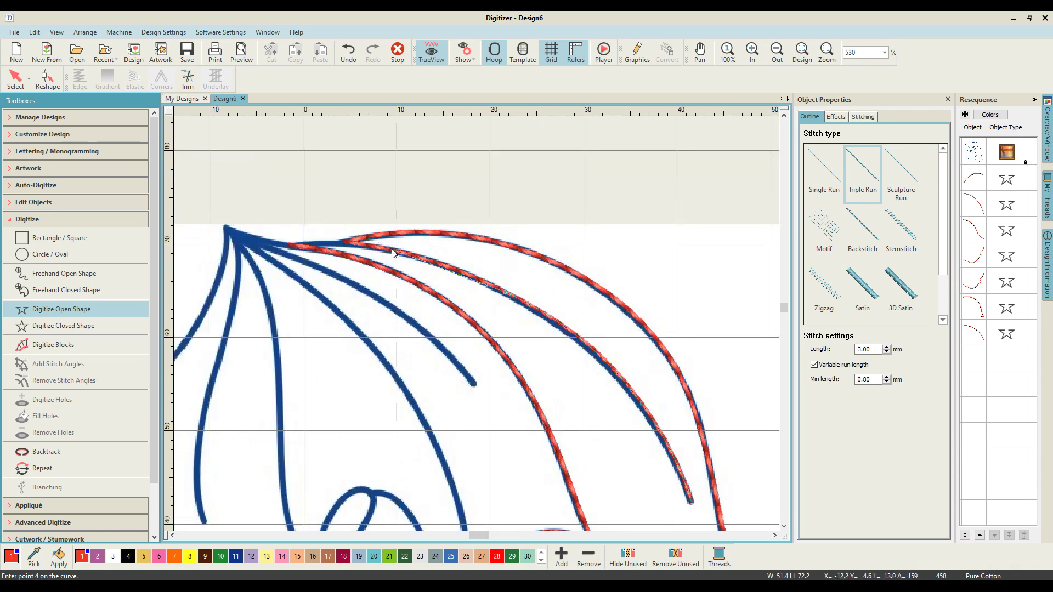
pyautogui.click(346, 243)
pyautogui.click(303, 243)
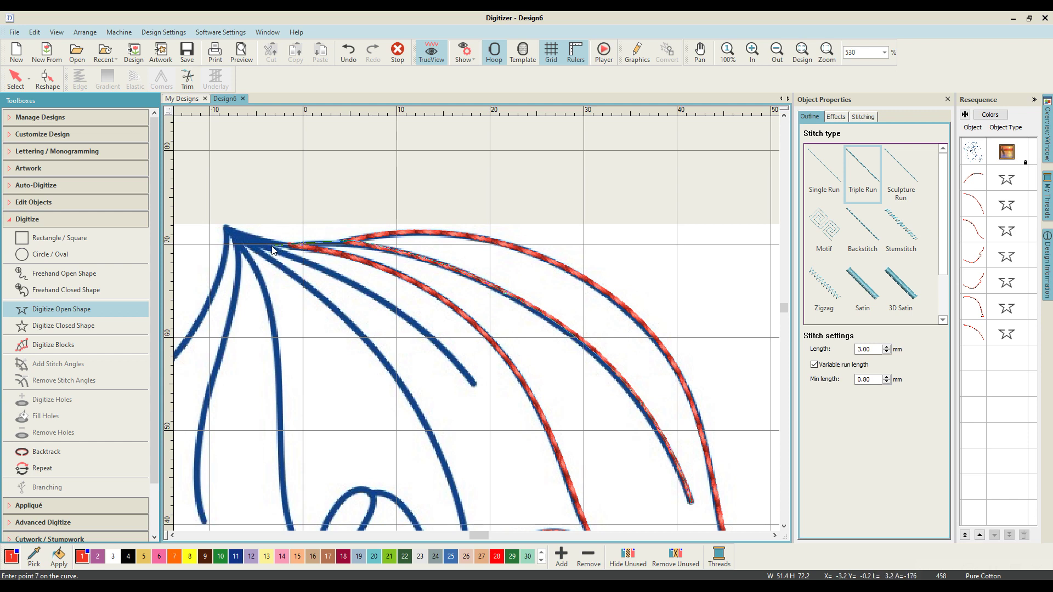
pyautogui.click(271, 242)
pyautogui.click(227, 229)
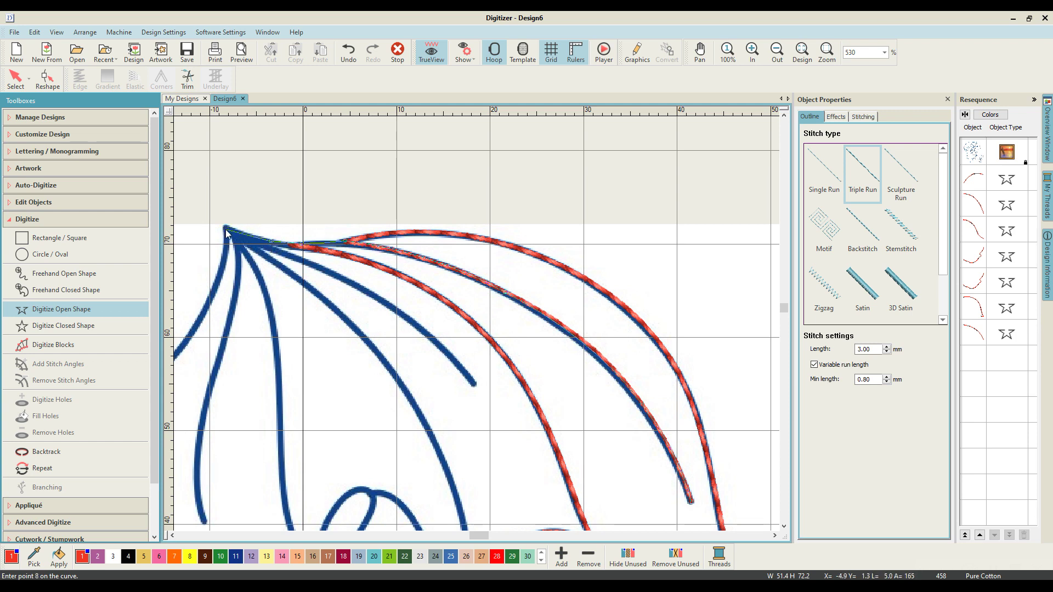
pyautogui.press('Return')
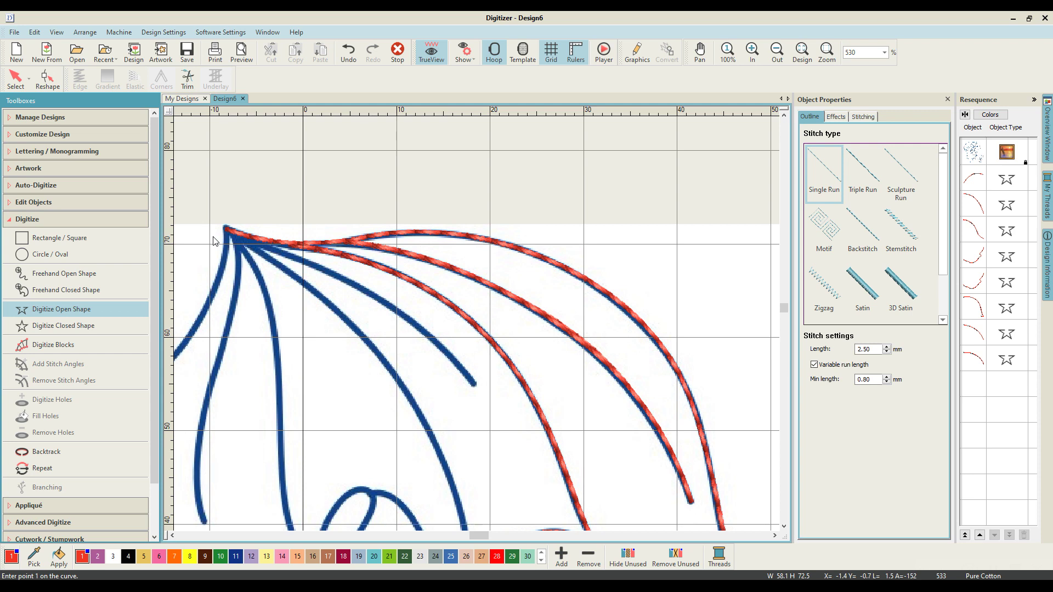
# Step: Trace a single-run wing vein from the wing tip down to its end
pyautogui.click(227, 228)
pyautogui.click(342, 280)
pyautogui.click(474, 382)
pyautogui.press('Return')
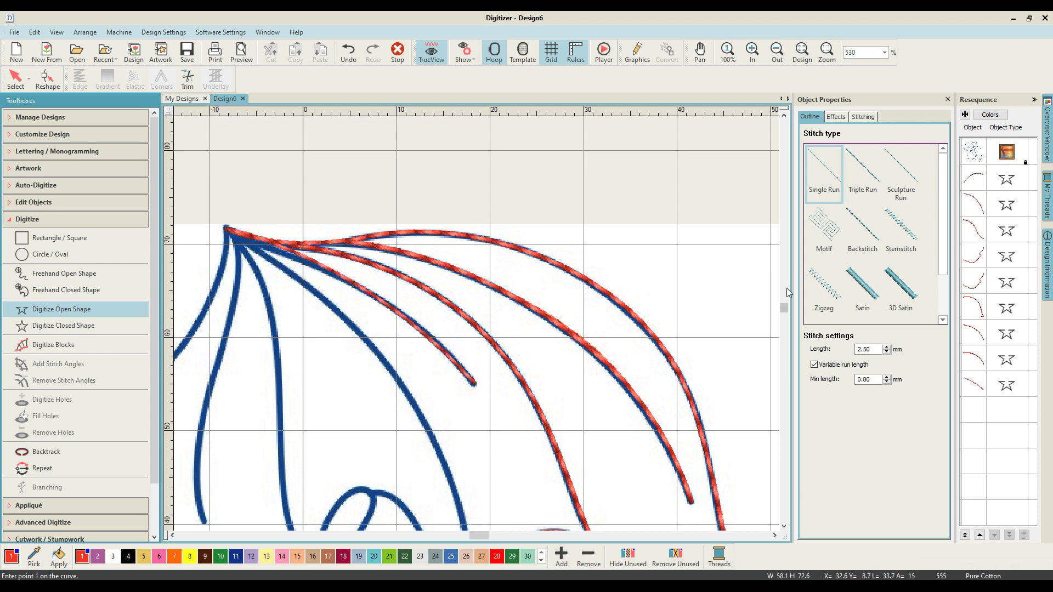
# Step: Switch to Triple Run and trace the wing vein back up to the wing tip
pyautogui.click(860, 174)
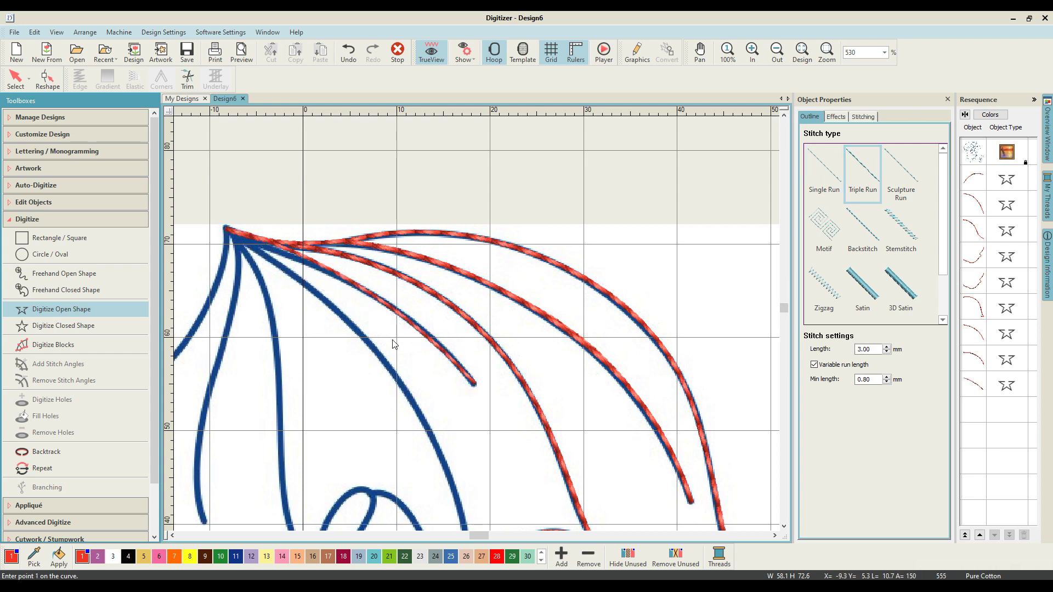
pyautogui.click(475, 385)
pyautogui.click(363, 287)
pyautogui.click(292, 251)
pyautogui.click(229, 231)
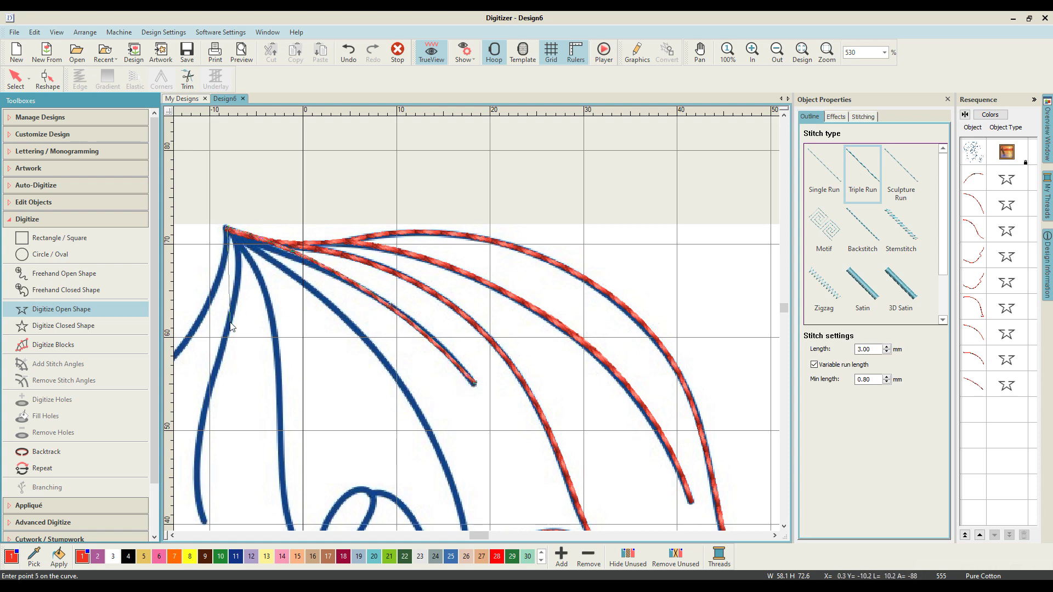
pyautogui.scroll(-2, 237, 317)
pyautogui.scroll(1, 237, 317)
pyautogui.press('Return')
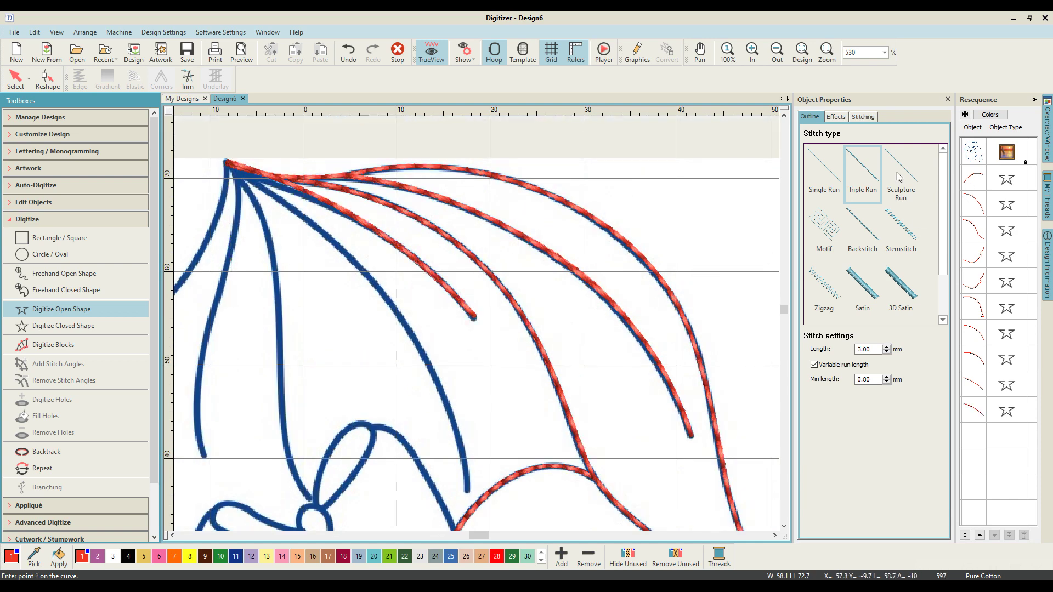
# Step: Switch to Single Run and trace the next vein from the wing tip
pyautogui.click(824, 171)
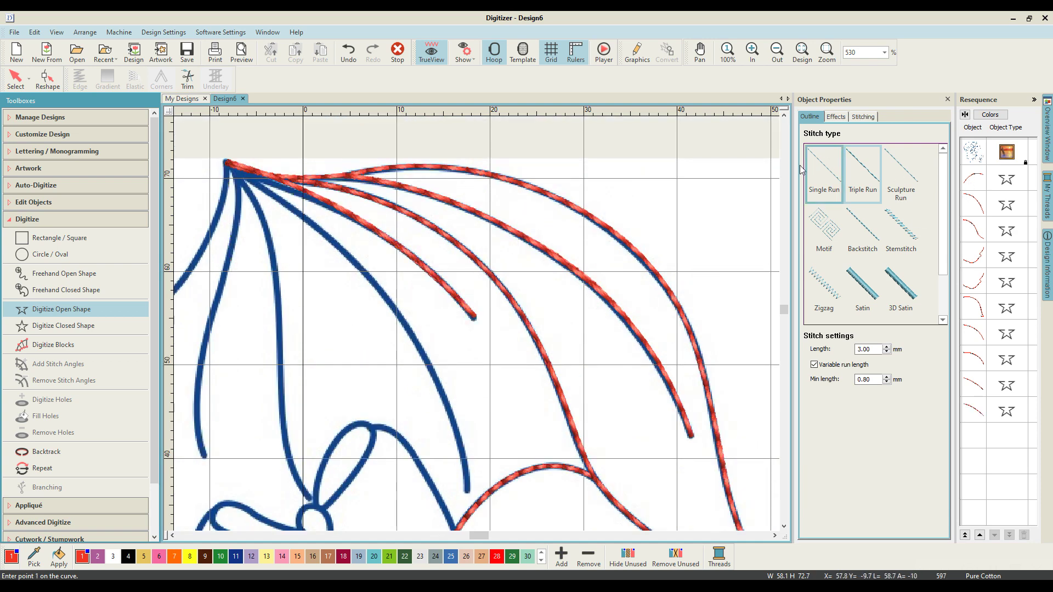
pyautogui.click(227, 164)
pyautogui.click(289, 206)
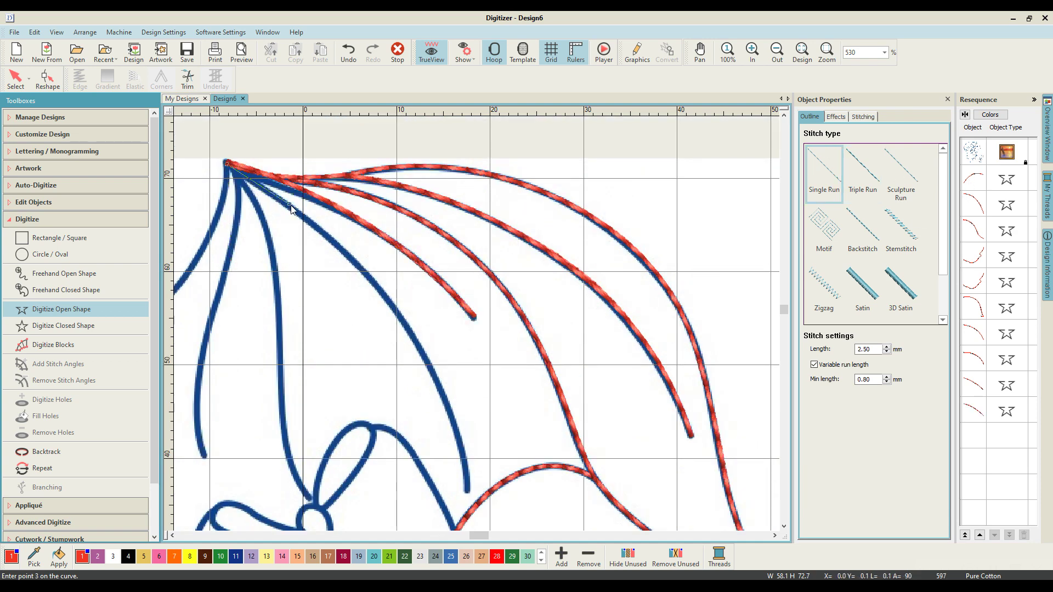
pyautogui.click(395, 311)
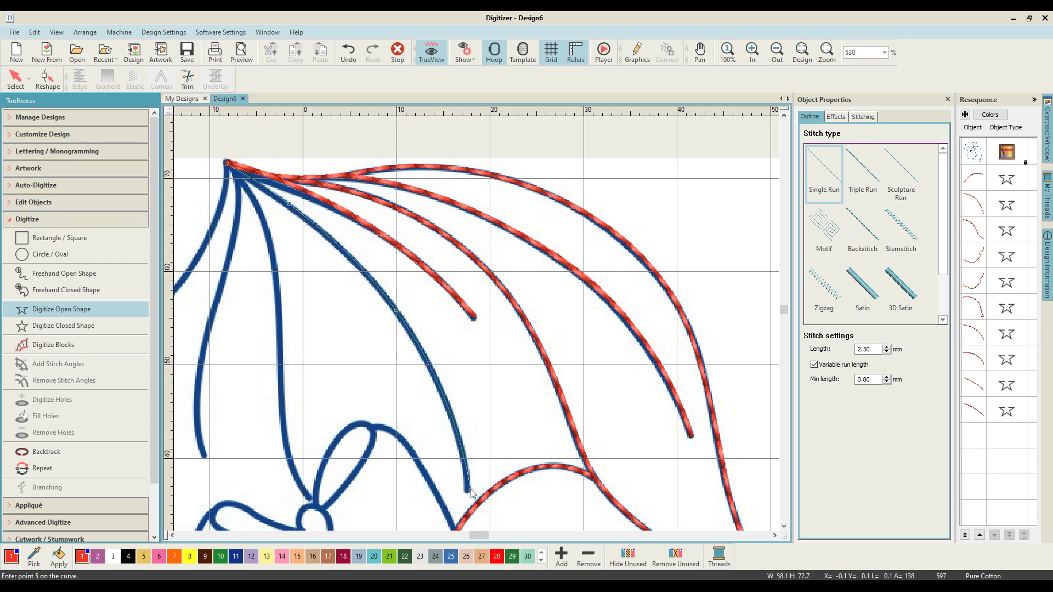
pyautogui.press('Return')
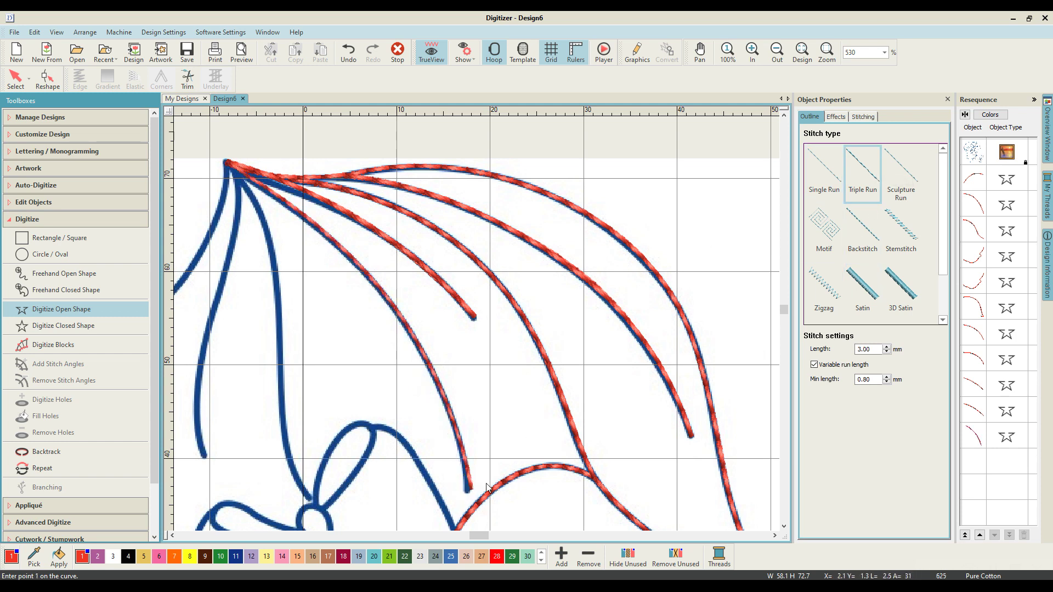
# Step: Trace a triple-run line along the lower wing edge up to its top tip
pyautogui.click(469, 490)
pyautogui.click(440, 390)
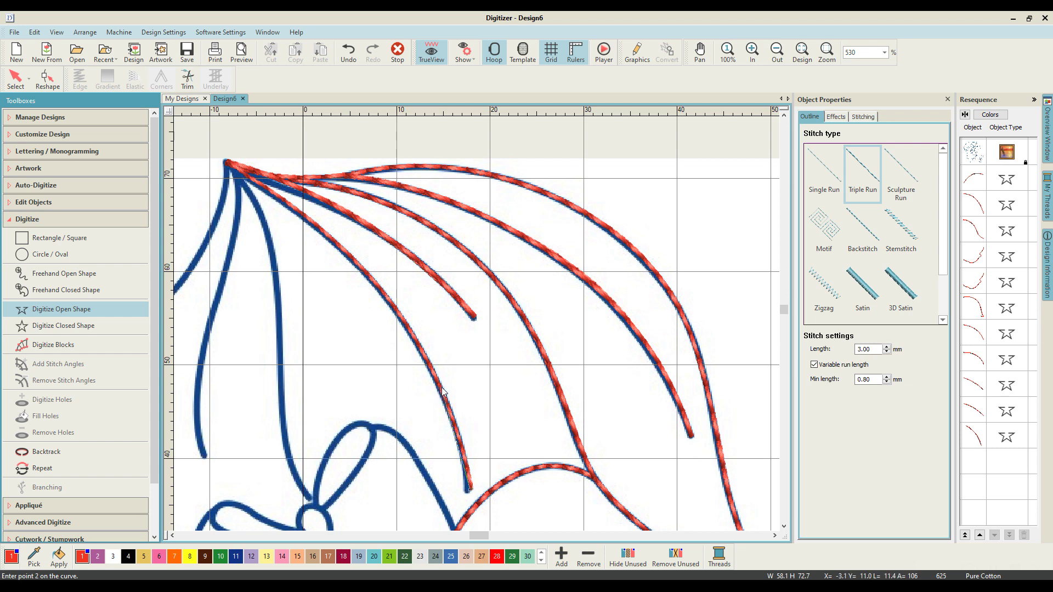
pyautogui.click(374, 278)
pyautogui.click(230, 165)
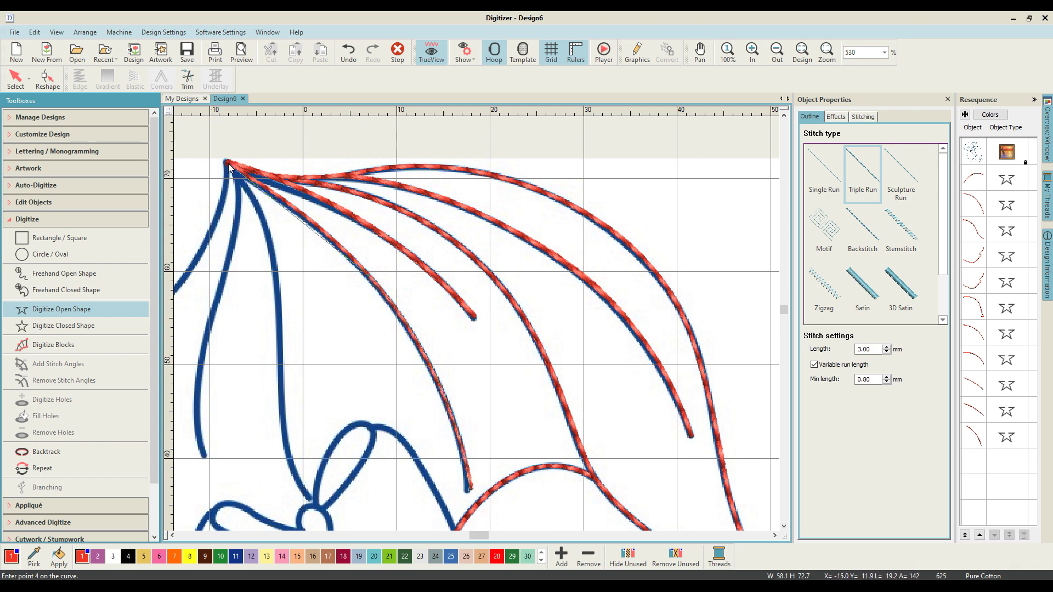
pyautogui.press('Return')
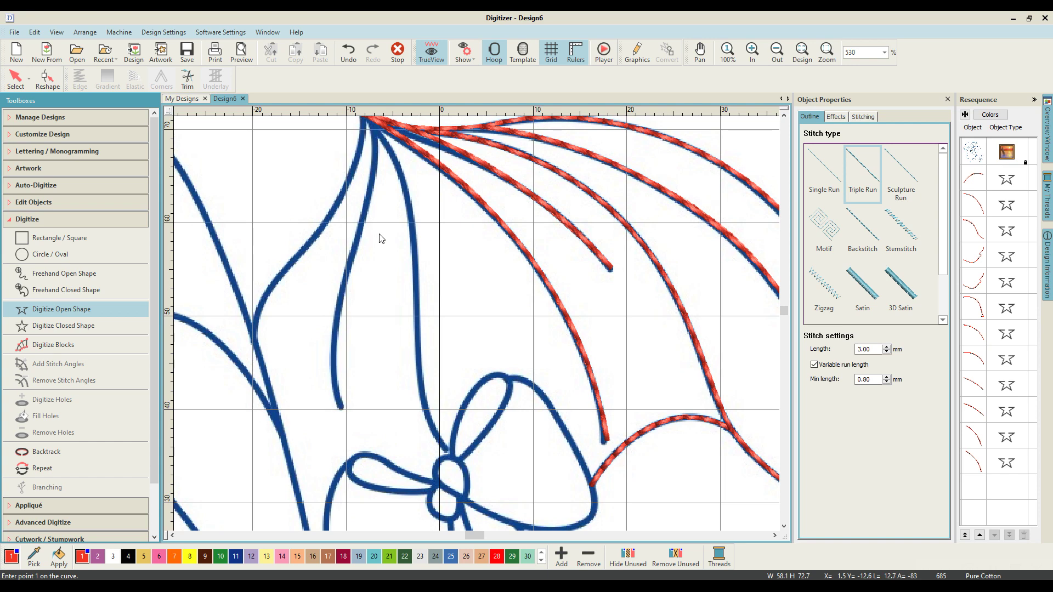
pyautogui.scroll(-3, 392, 201)
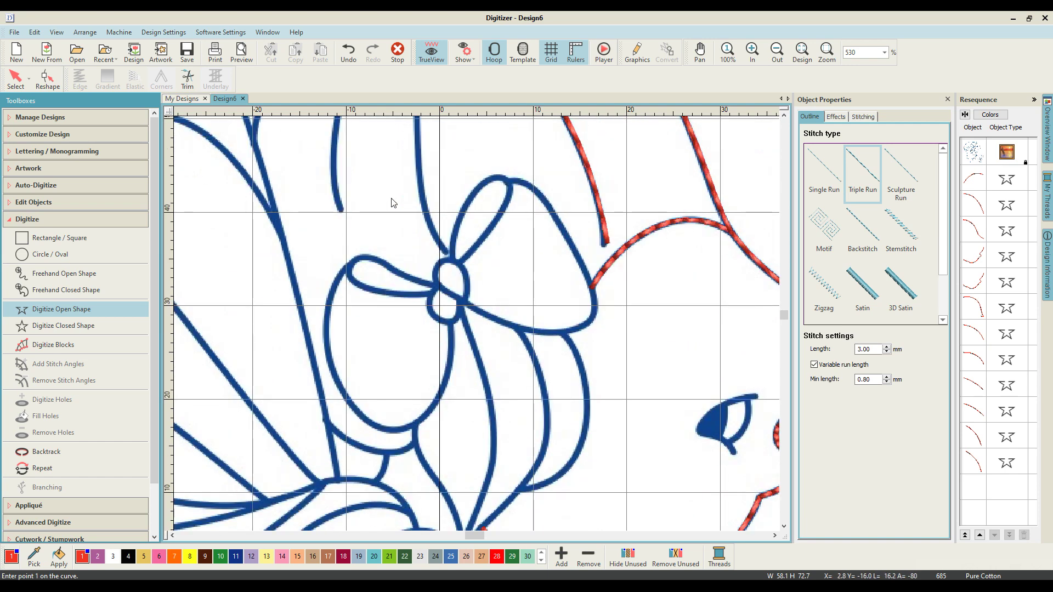
pyautogui.hotkey('shift', 'z')
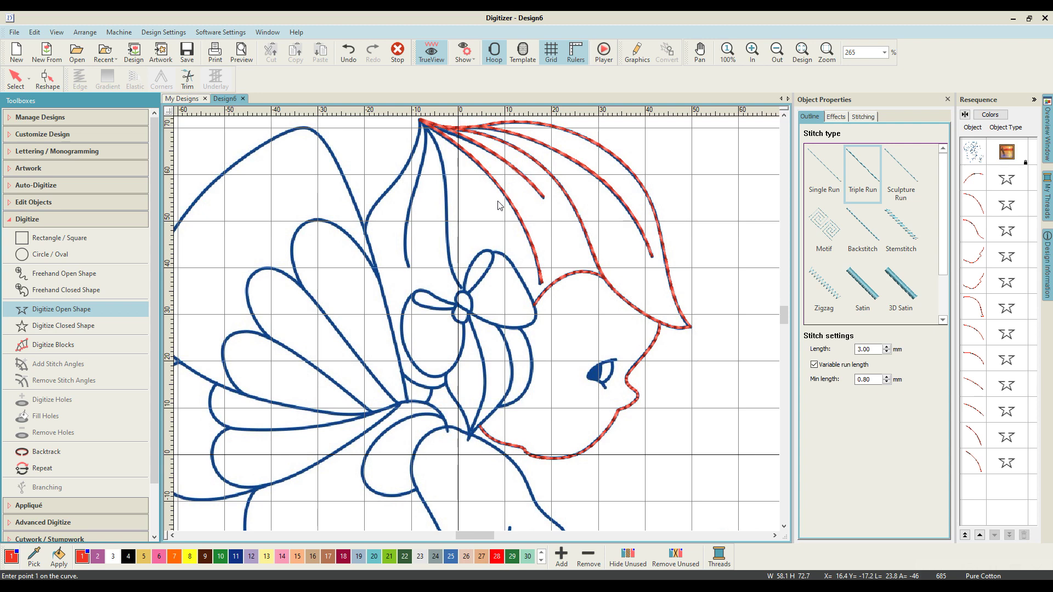
pyautogui.scroll(-3, 499, 204)
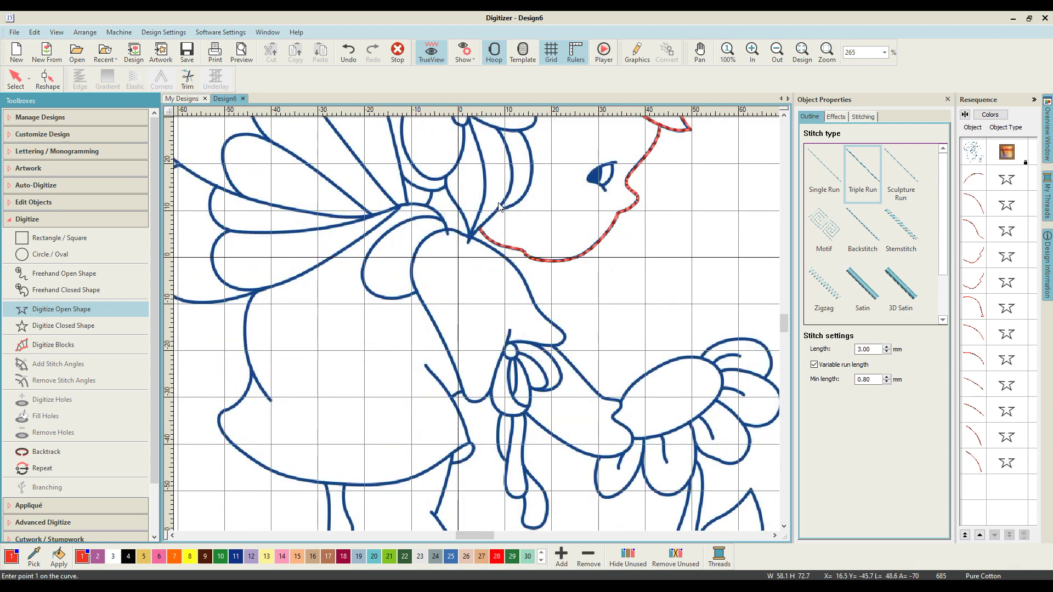
pyautogui.scroll(4, 500, 207)
pyautogui.scroll(1, 499, 208)
pyautogui.scroll(1, 498, 203)
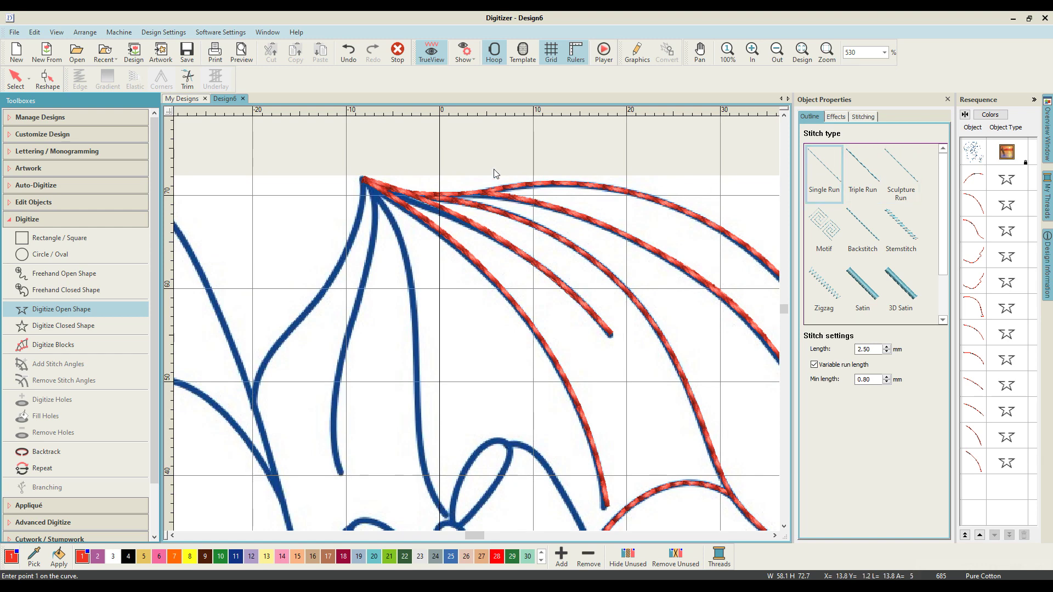
pyautogui.scroll(-2, 494, 169)
pyautogui.scroll(-3, 492, 213)
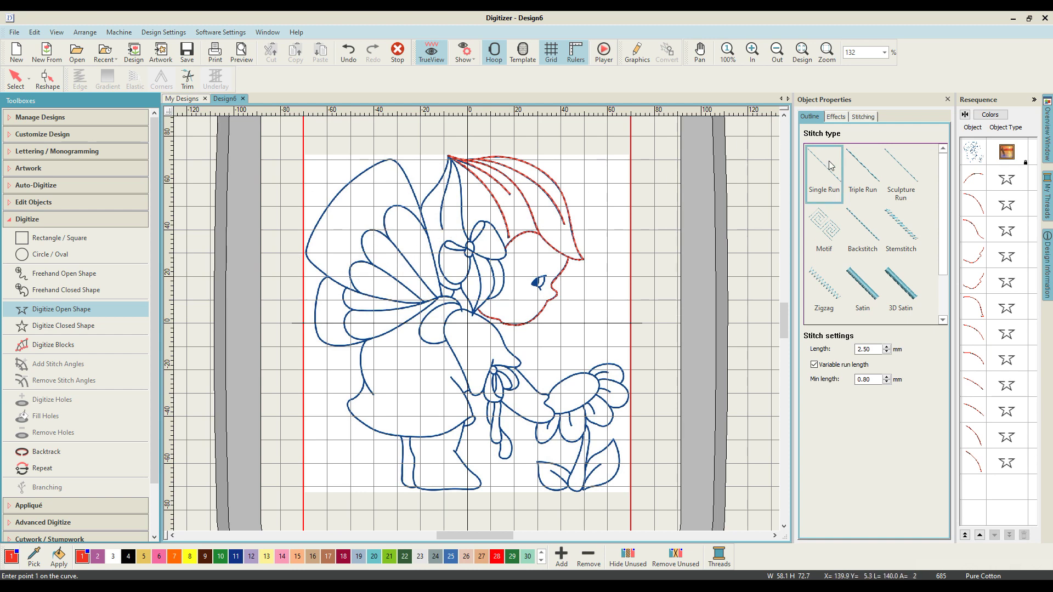
pyautogui.scroll(6, 475, 170)
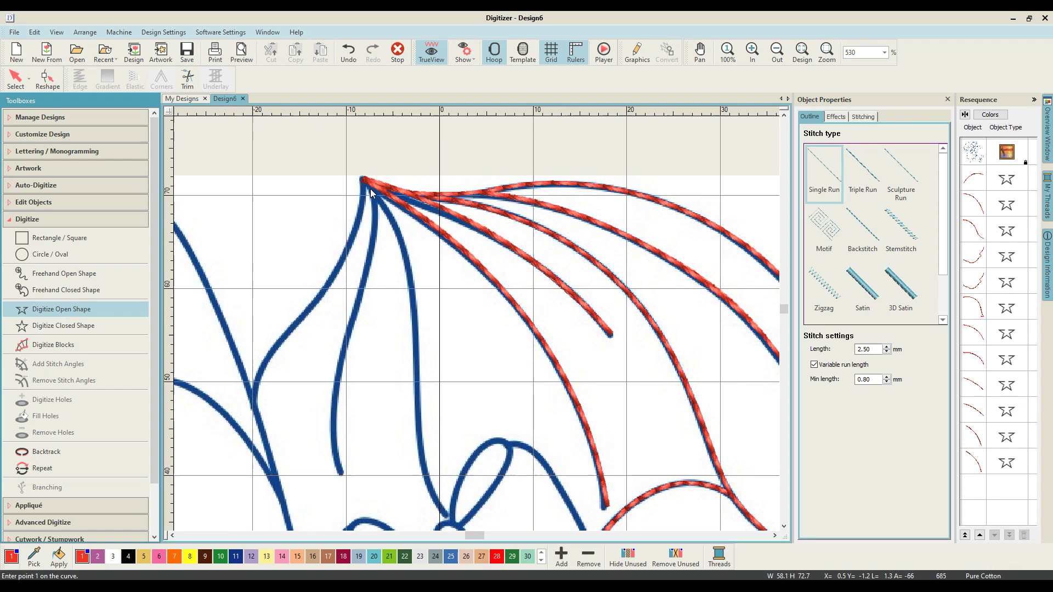
# Step: Complete the single-run strand down toward the bow
pyautogui.click(398, 231)
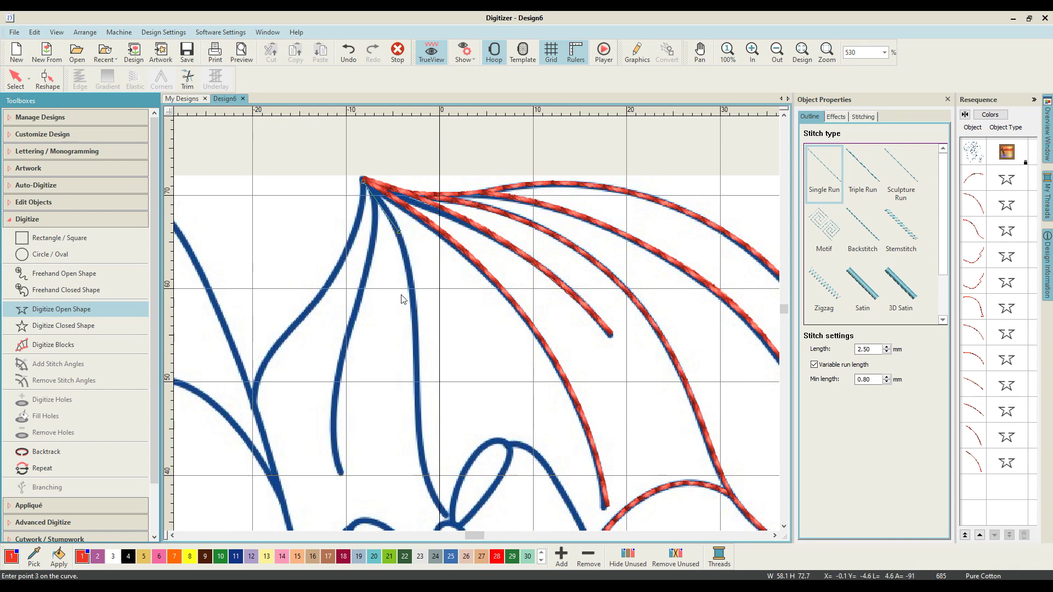
pyautogui.click(414, 339)
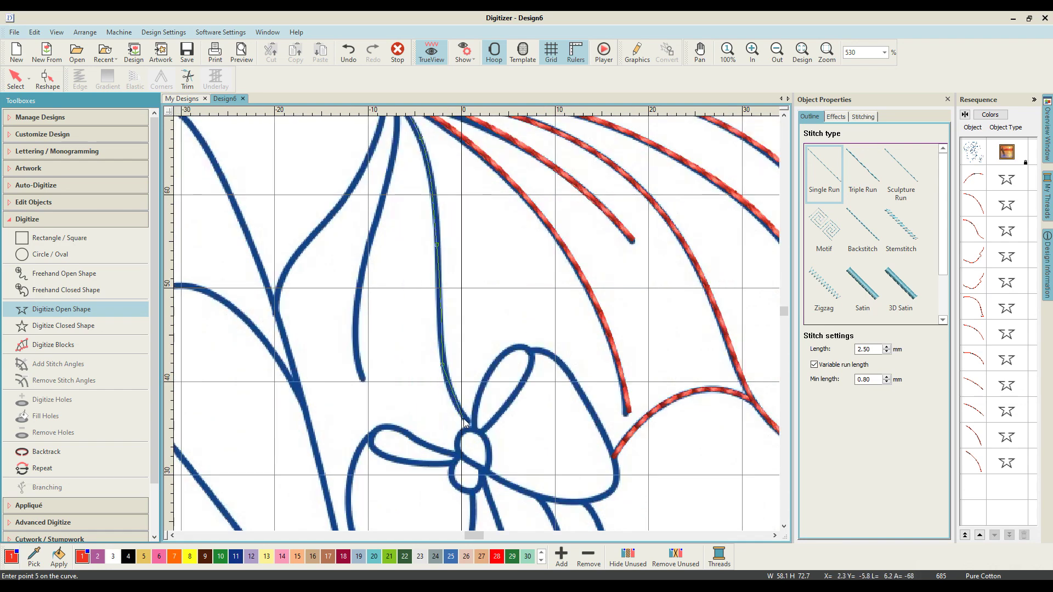
pyautogui.click(464, 419)
pyautogui.press('Return')
# Step: Switch to Triple Run and trace from the strand's end up to the strands' junction
pyautogui.click(871, 198)
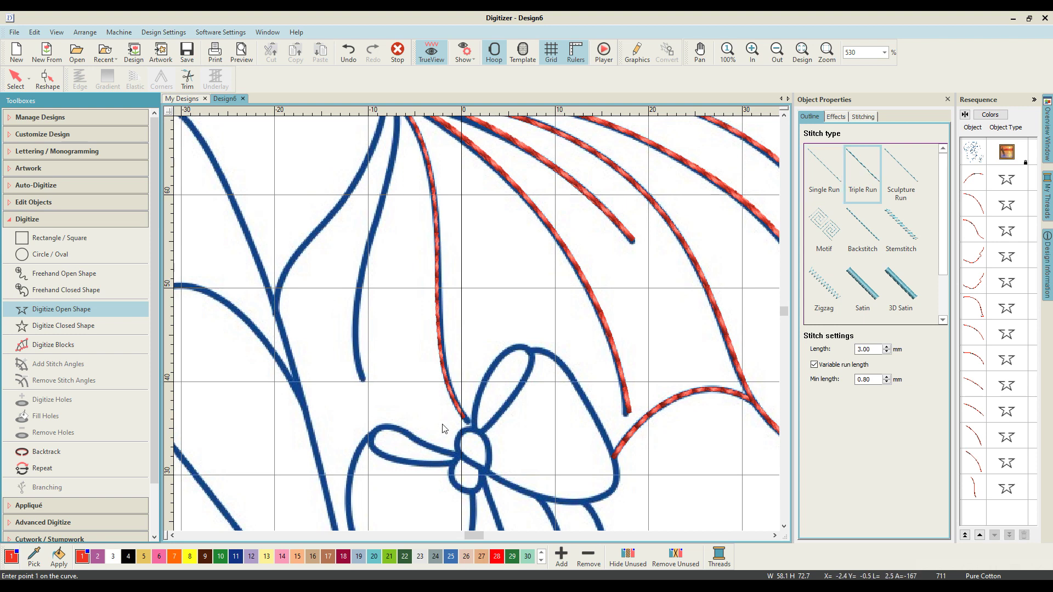
pyautogui.click(465, 420)
pyautogui.click(443, 366)
pyautogui.click(438, 284)
pyautogui.click(434, 188)
pyautogui.scroll(2, 426, 222)
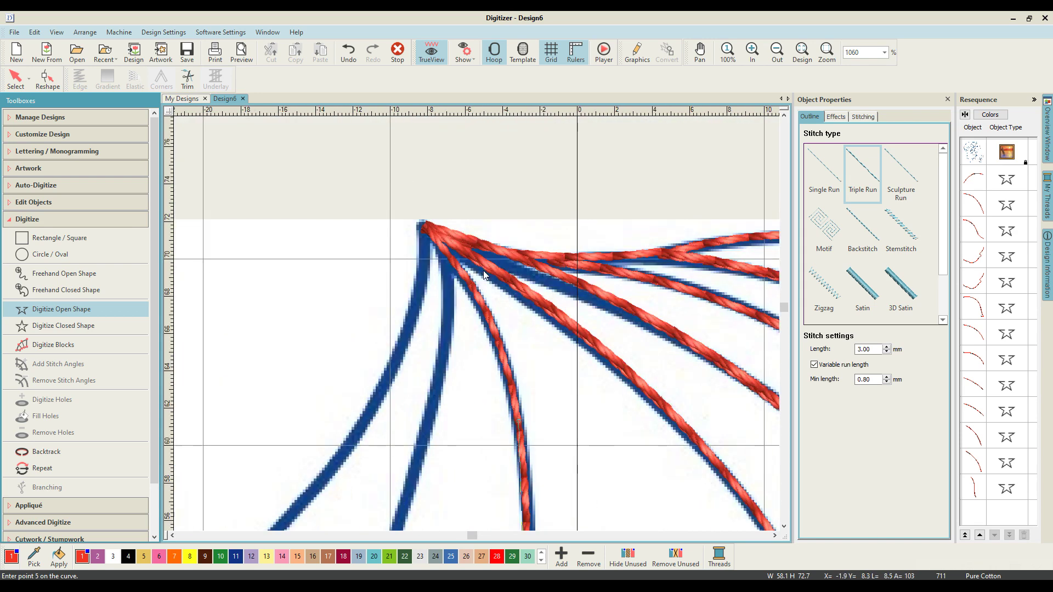
pyautogui.click(479, 301)
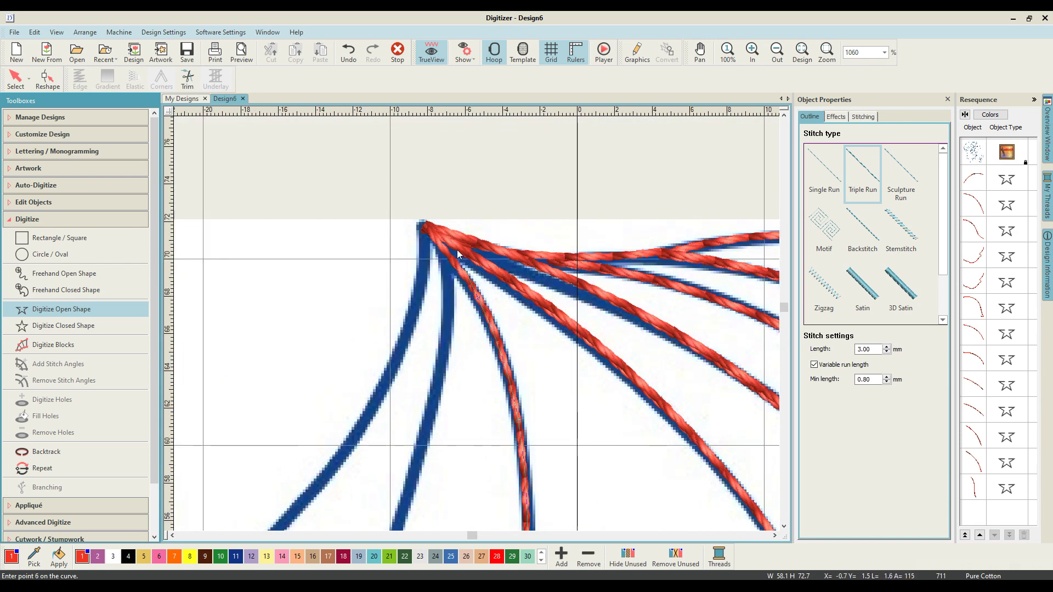
pyautogui.click(432, 235)
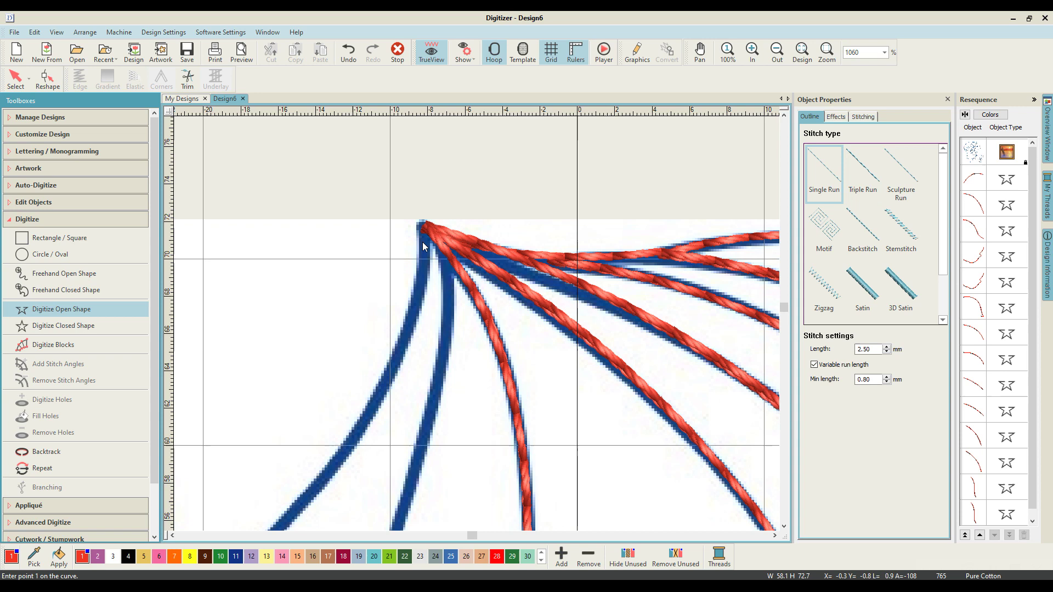
# Step: Continue the triple-run line down the next strand and finish it
pyautogui.click(443, 358)
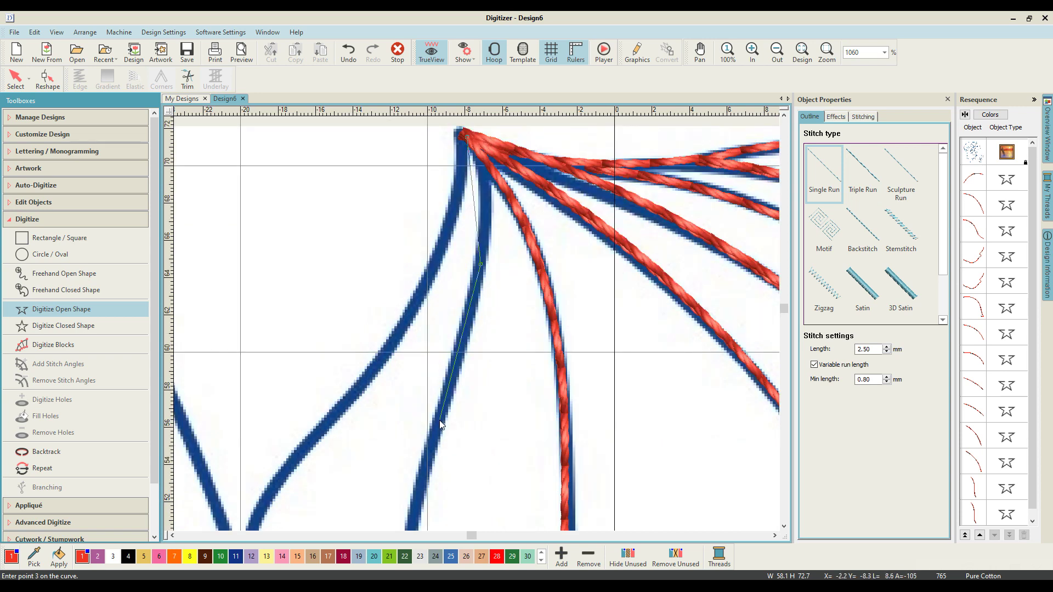
pyautogui.click(438, 422)
pyautogui.click(446, 468)
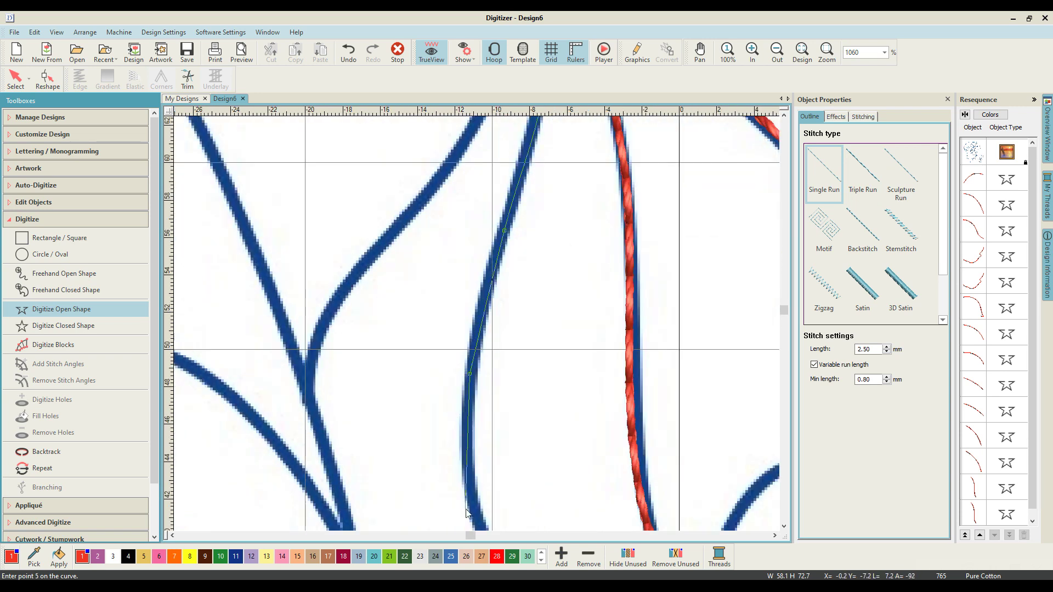
pyautogui.click(472, 506)
pyautogui.click(481, 445)
pyautogui.press('Return')
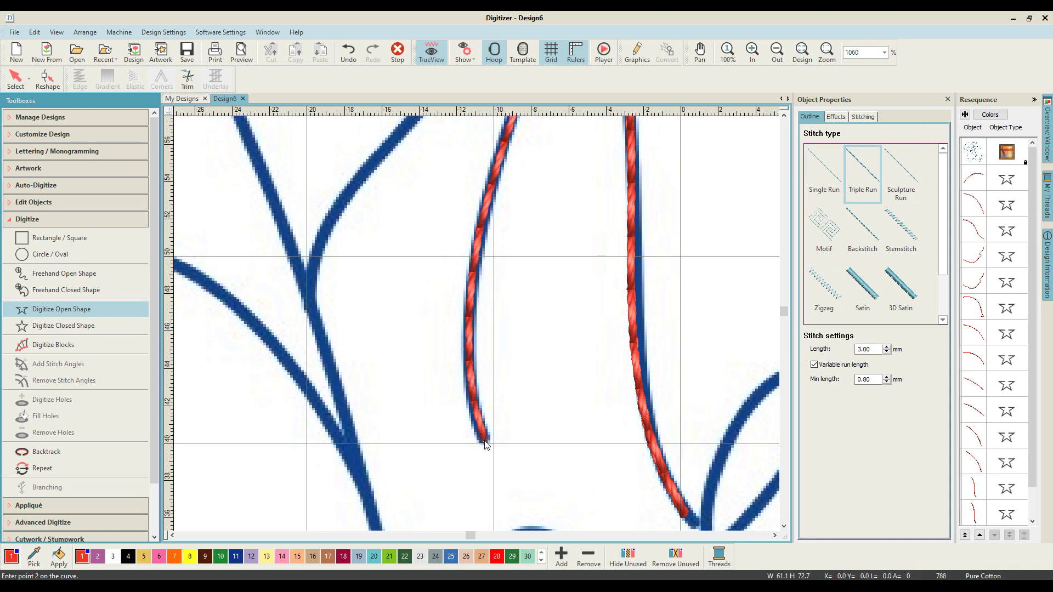
# Step: Begin a new line over the stitched strand to the top point, then down the next strand
pyautogui.click(469, 325)
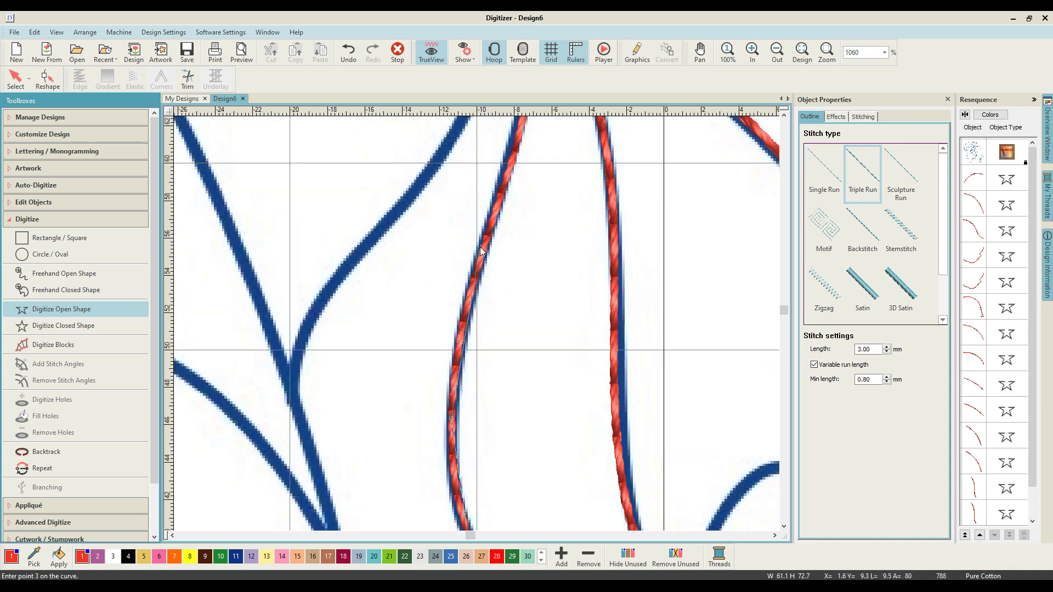
pyautogui.click(474, 279)
pyautogui.click(506, 208)
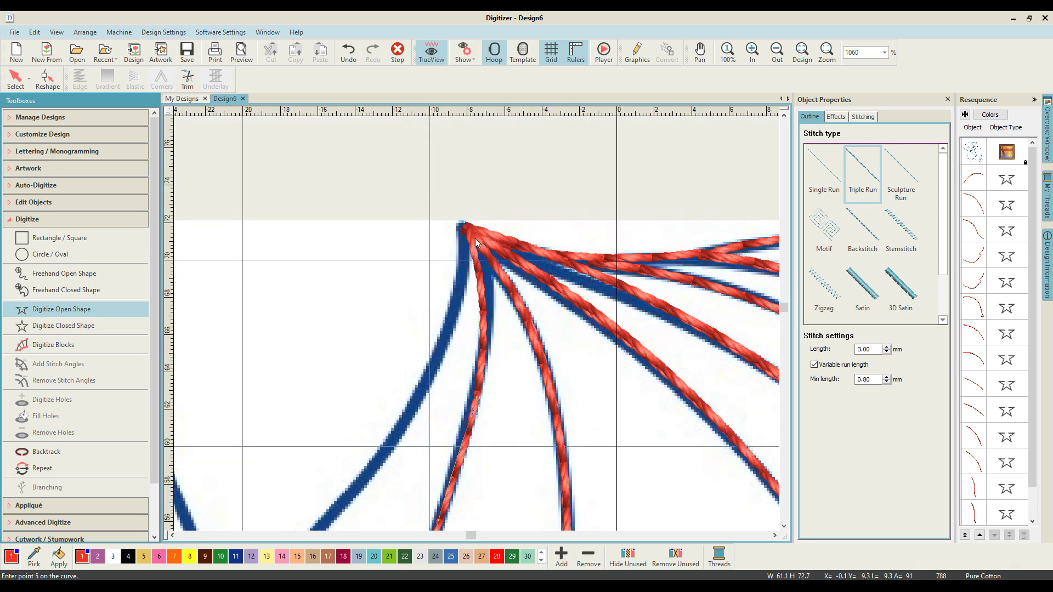
pyautogui.click(480, 287)
pyautogui.click(445, 338)
pyautogui.click(365, 479)
pyautogui.click(427, 401)
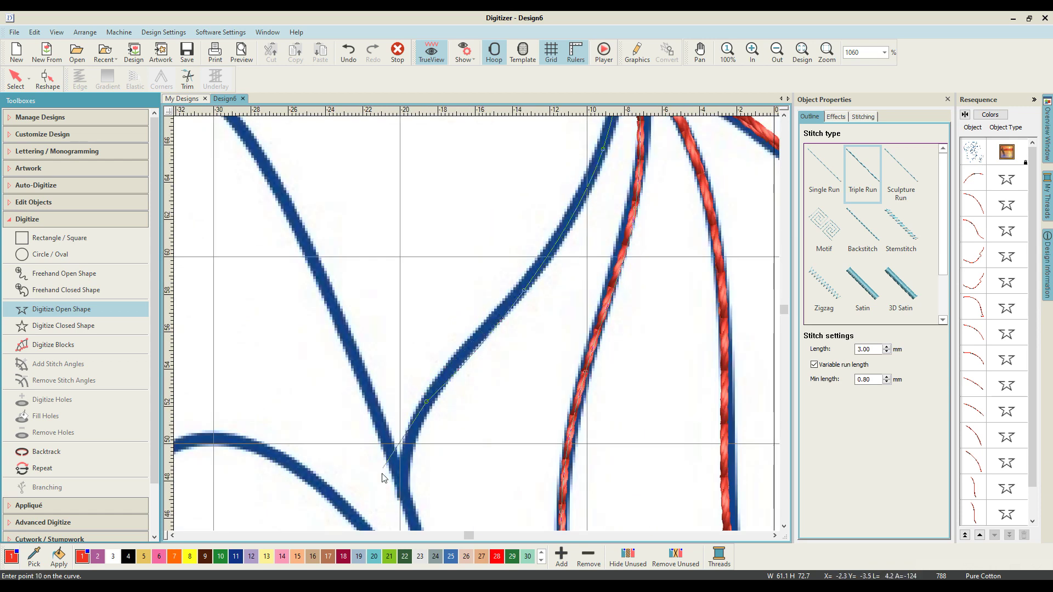
pyautogui.click(403, 492)
pyautogui.scroll(-5, 403, 492)
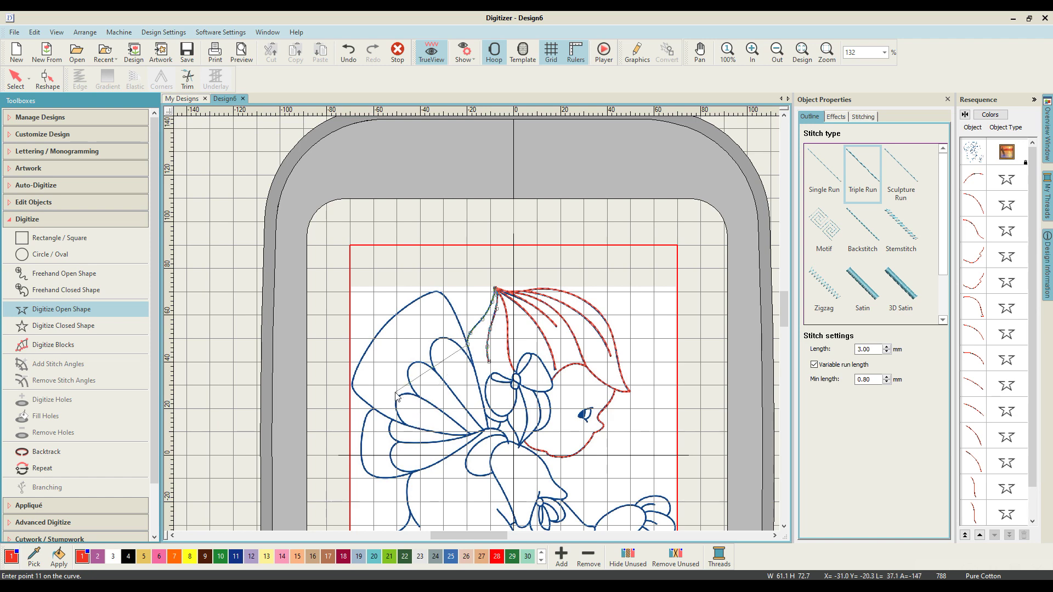
# Step: Finish the partly traced strand line with its last point
pyautogui.scroll(2, 446, 377)
pyautogui.scroll(2, 479, 320)
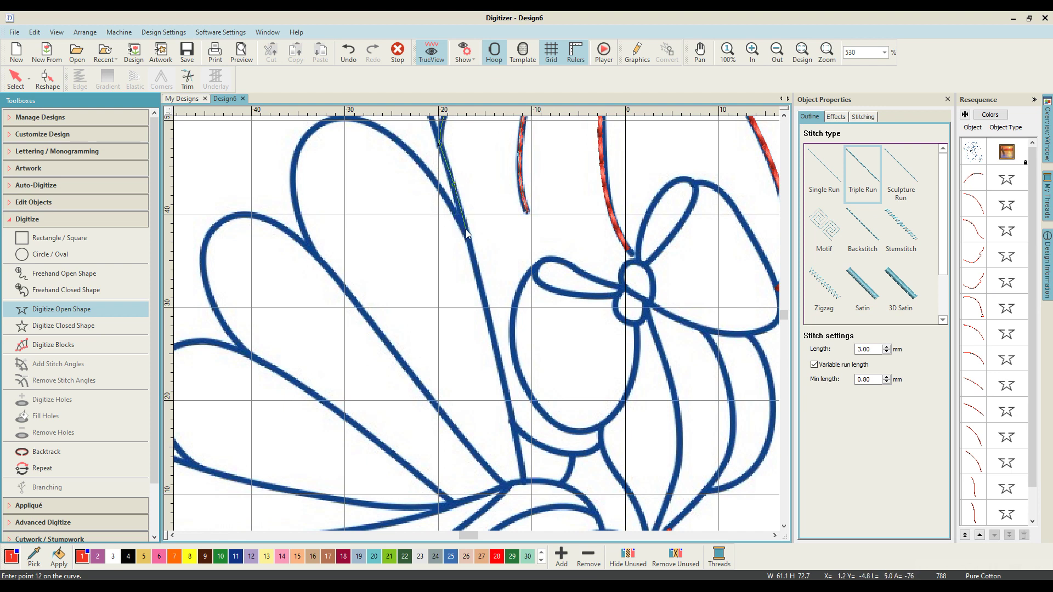
pyautogui.click(467, 233)
pyautogui.press('Return')
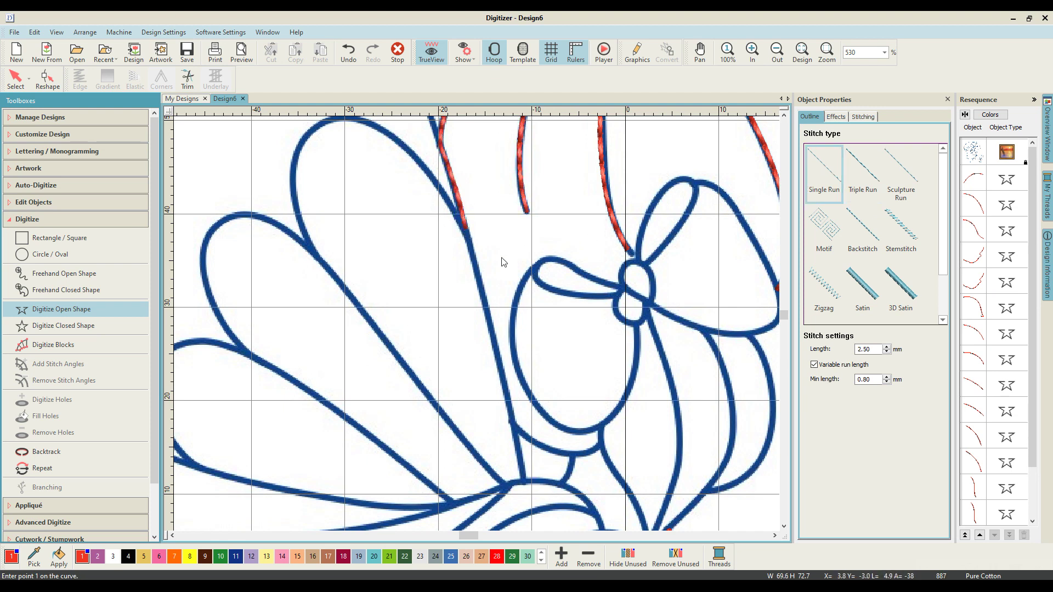
# Step: Stitch a single-run line down the next strand to its end
pyautogui.click(465, 229)
pyautogui.click(493, 340)
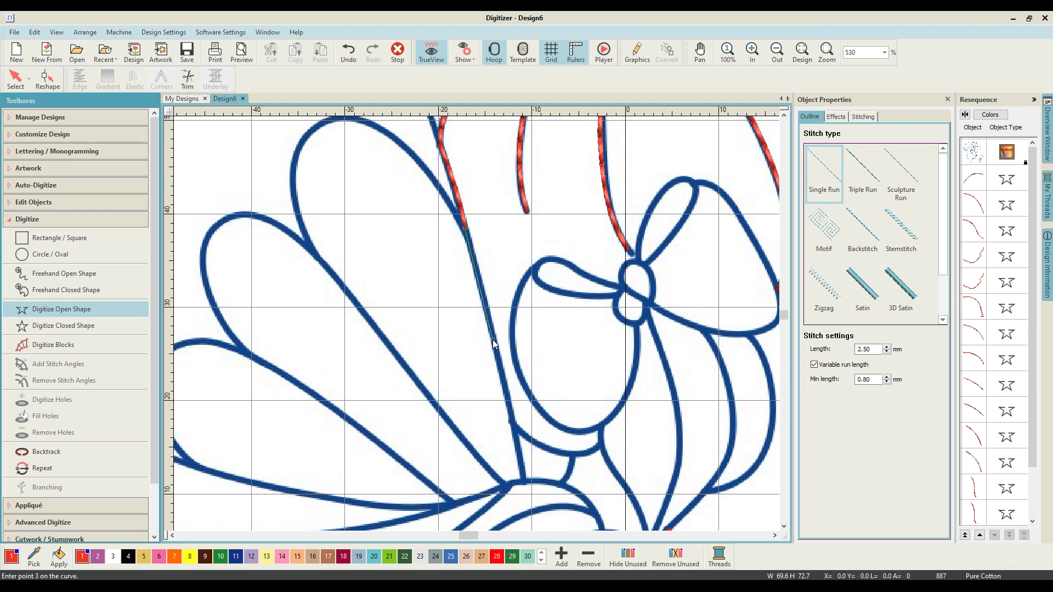
pyautogui.click(514, 427)
pyautogui.press('Return')
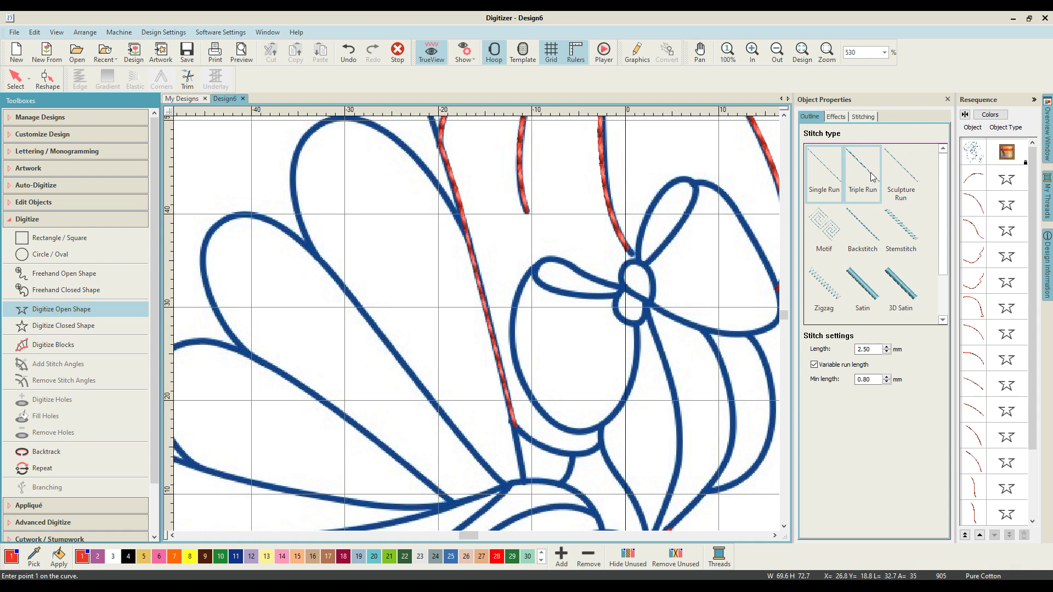
# Step: Trace a triple-run line from the strand's lower end up and around the petal curve
pyautogui.click(870, 173)
pyautogui.click(514, 427)
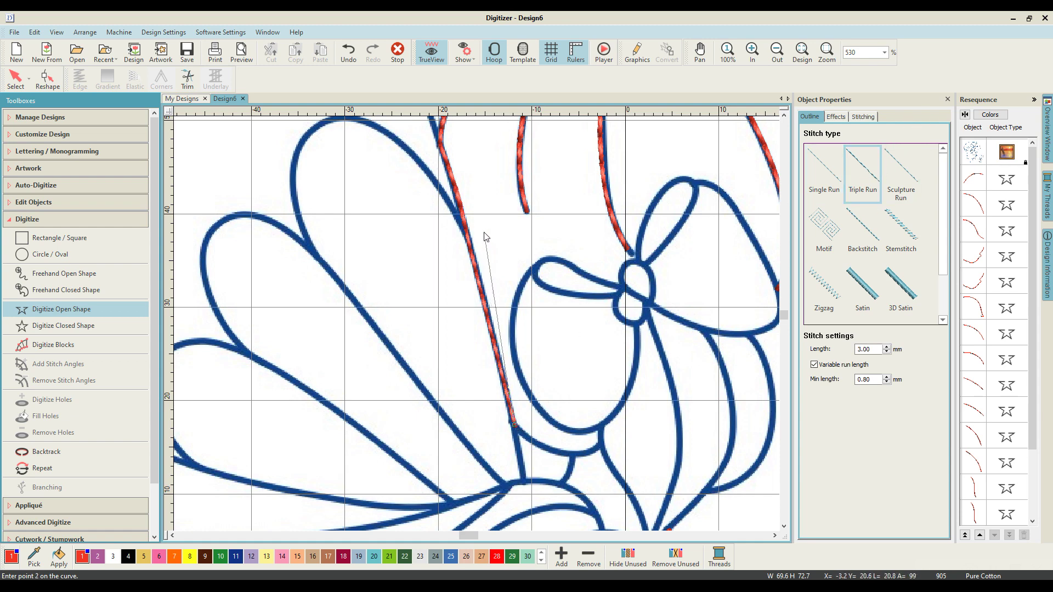
pyautogui.click(470, 248)
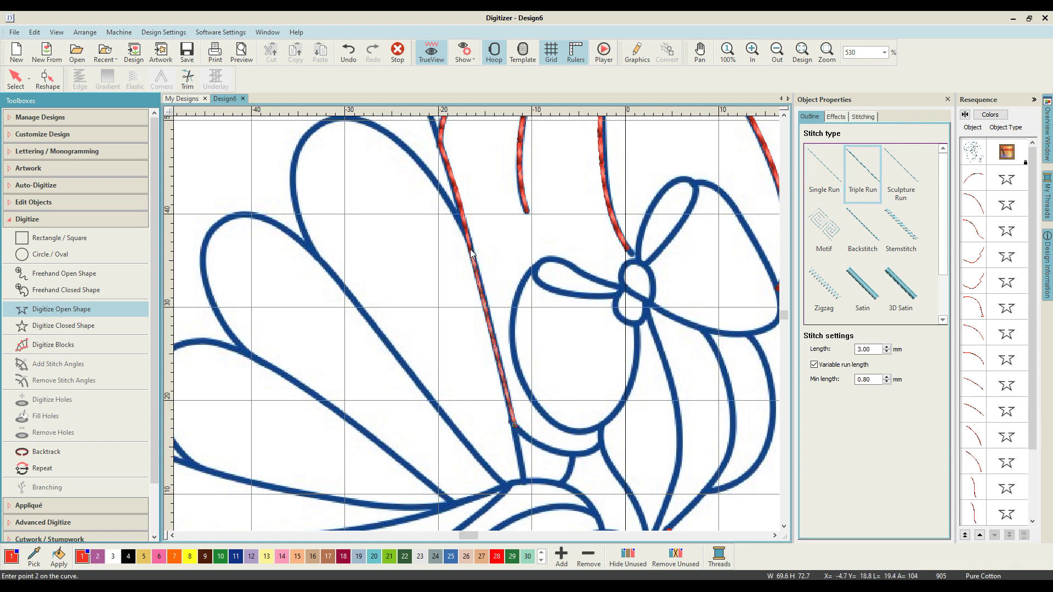
pyautogui.click(437, 186)
pyautogui.scroll(3, 437, 186)
pyautogui.click(413, 220)
pyautogui.press('z')
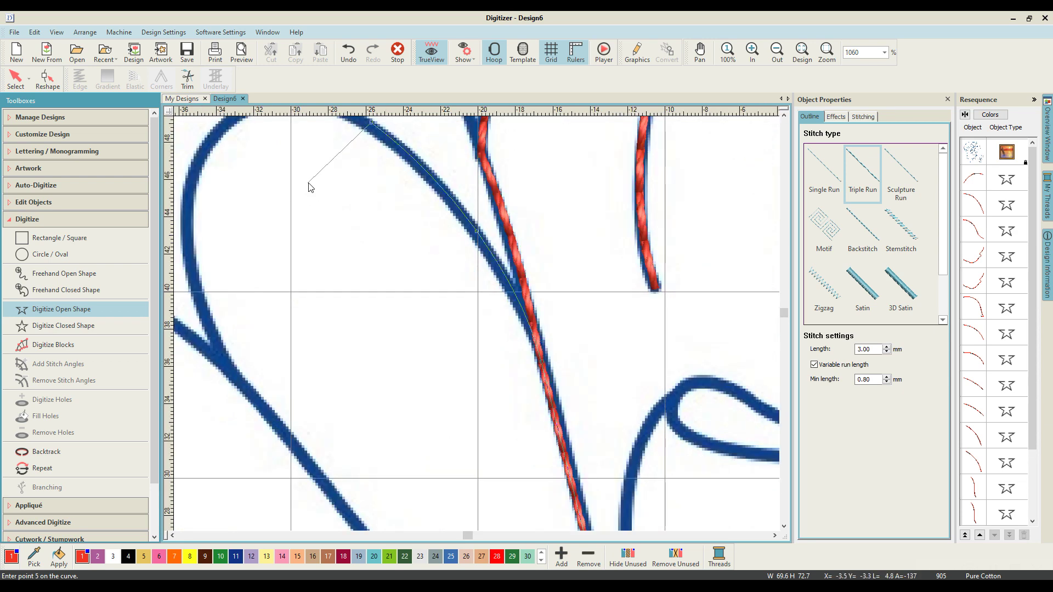
pyautogui.click(348, 199)
pyautogui.click(281, 265)
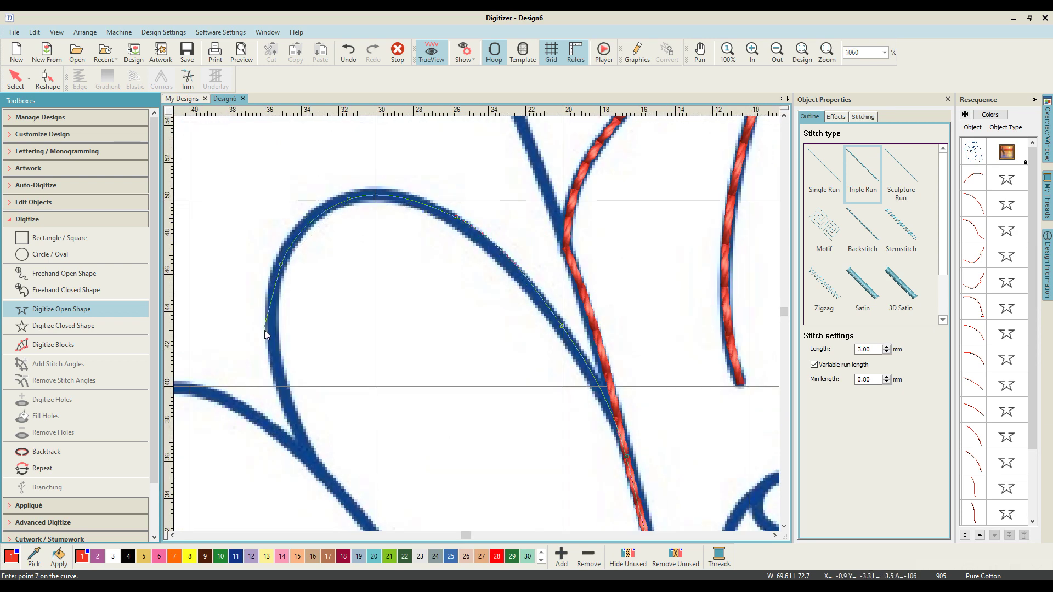
pyautogui.click(317, 470)
pyautogui.press('Return')
# Step: Switch back to Single Run, zoom out over the wing, and end the line
pyautogui.click(824, 167)
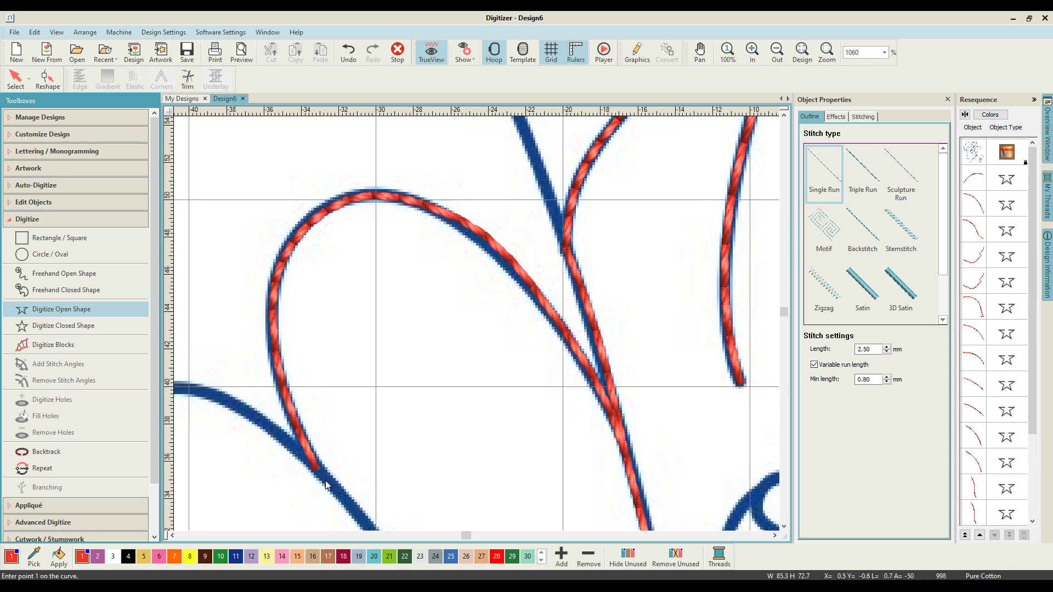
pyautogui.scroll(-10, 317, 471)
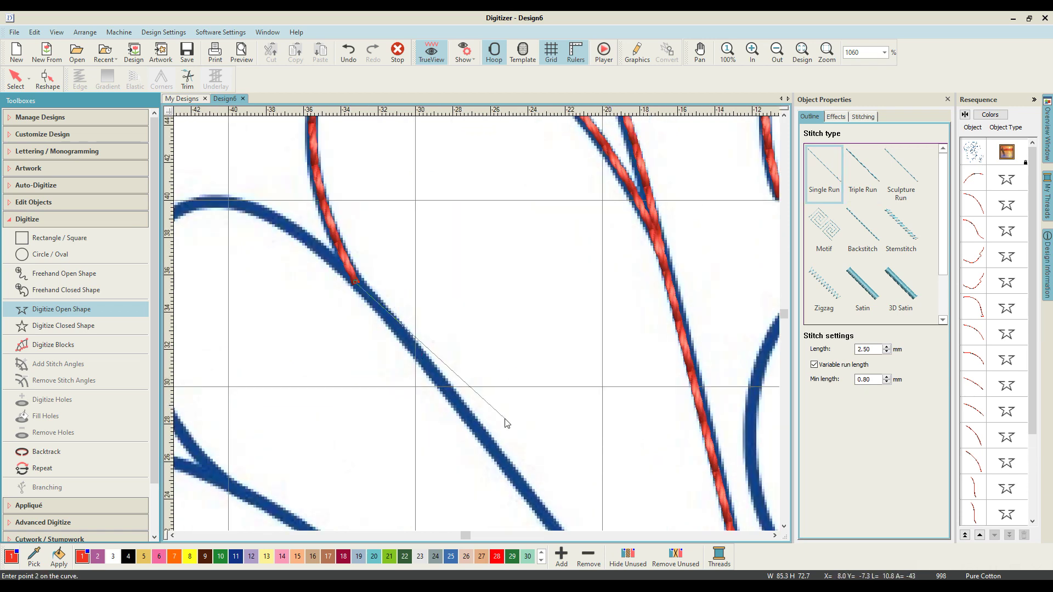
pyautogui.hotkey('shift', 'z')
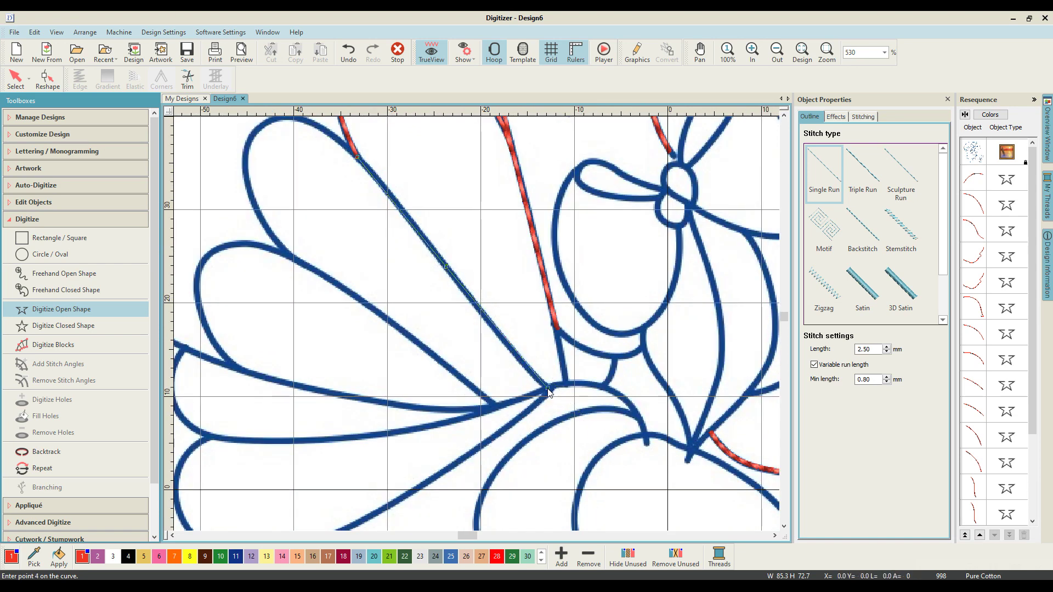
pyautogui.press('Return')
# Step: Trace a triple-run petal outline along the wing, over its top and down its left edge
pyautogui.click(862, 173)
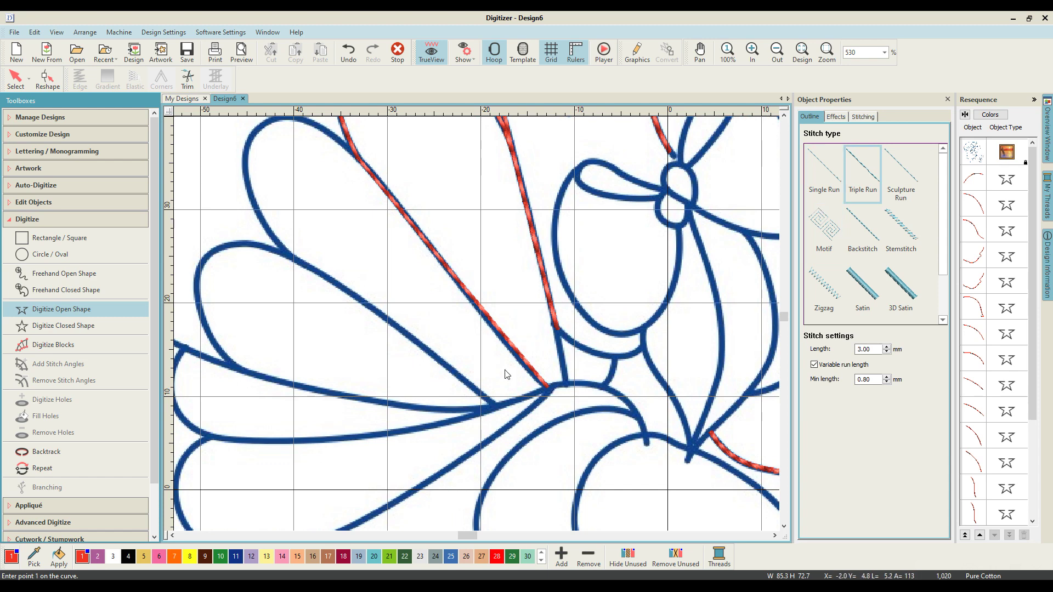
pyautogui.click(547, 389)
pyautogui.click(435, 252)
pyautogui.press('c')
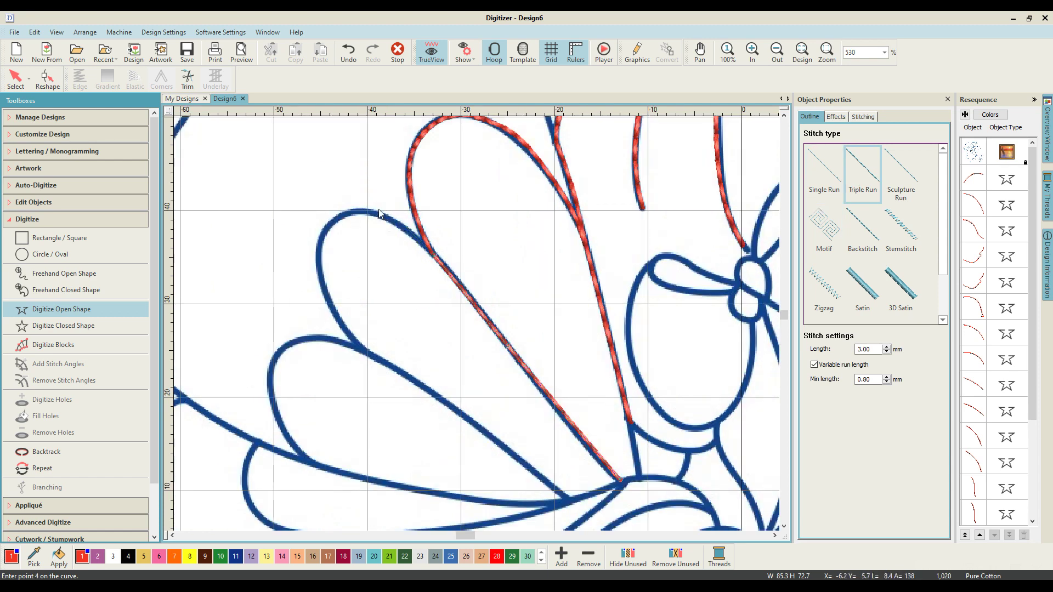
pyautogui.click(385, 218)
pyautogui.click(340, 217)
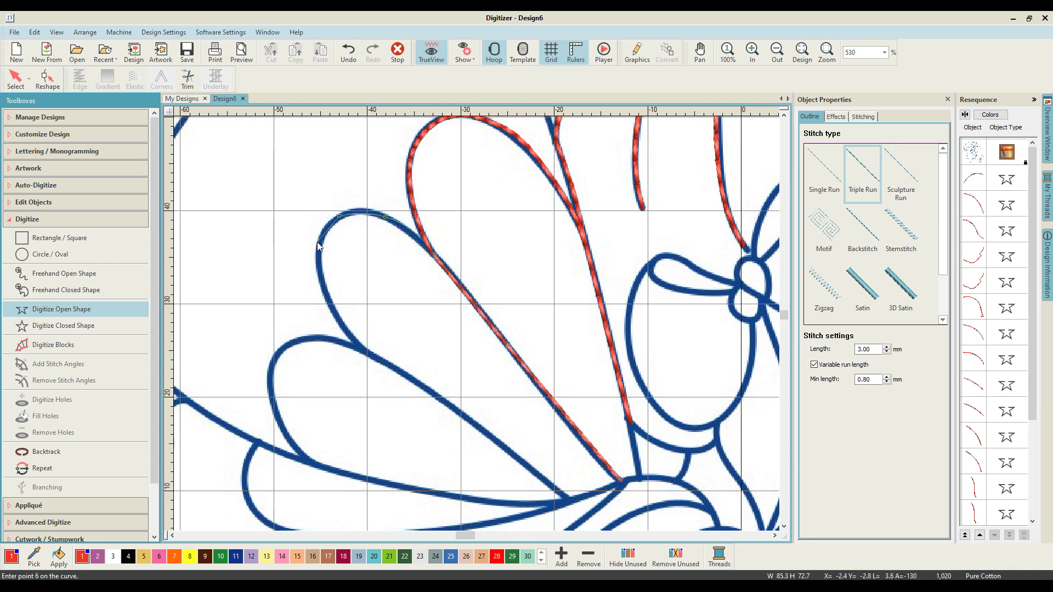
pyautogui.click(318, 245)
pyautogui.click(325, 292)
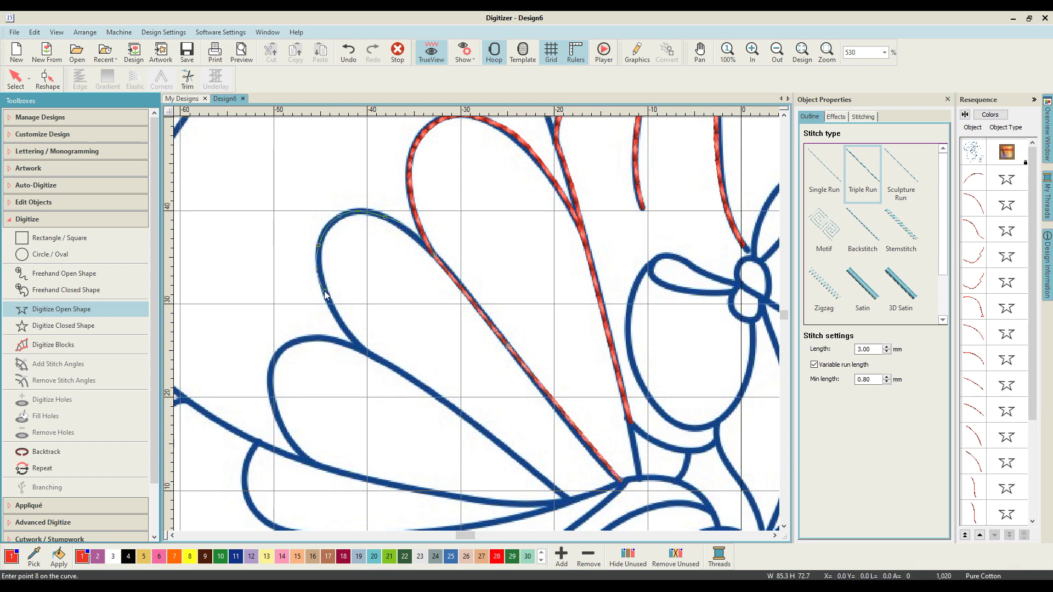
pyautogui.click(342, 325)
pyautogui.click(365, 351)
pyautogui.press('Return')
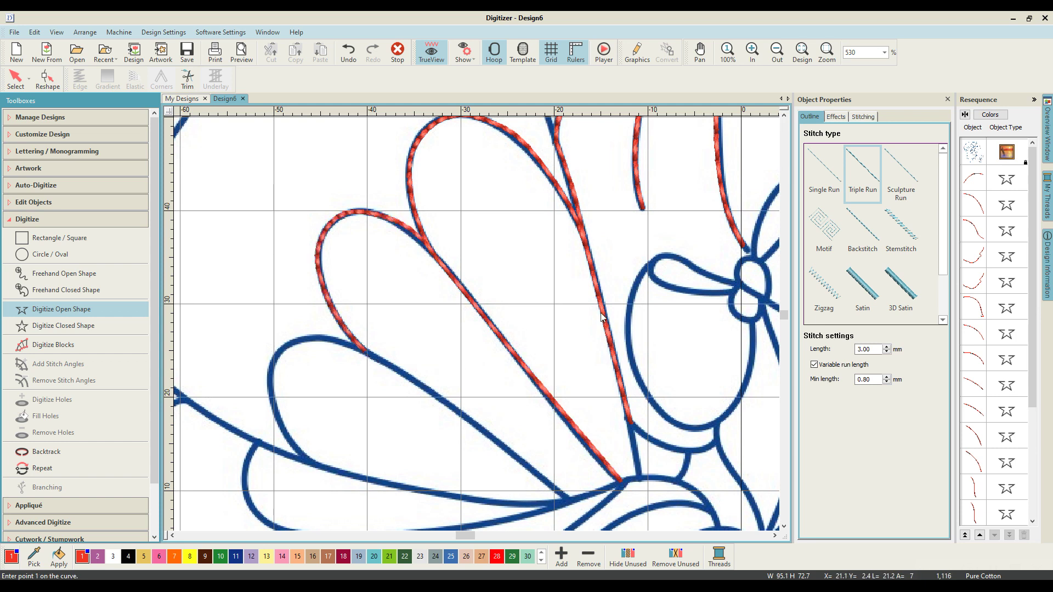
# Step: Add a short run line from the petal edge to the petal base
pyautogui.click(364, 352)
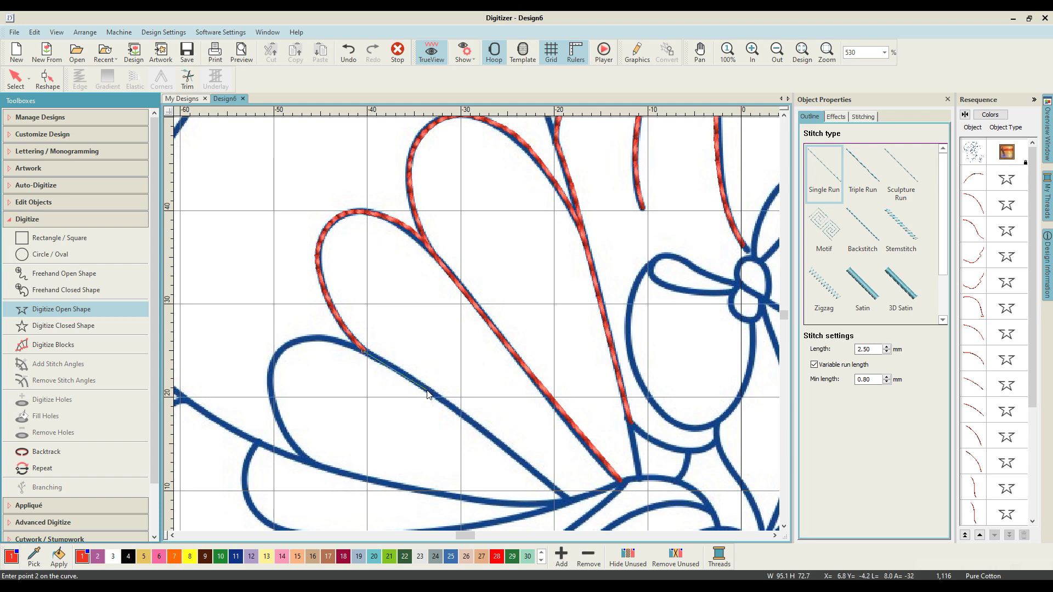
pyautogui.click(568, 498)
pyautogui.press('Return')
# Step: Trace the lower-left petal's full outline in Triple Run, then zoom out to the whole design
pyautogui.click(855, 170)
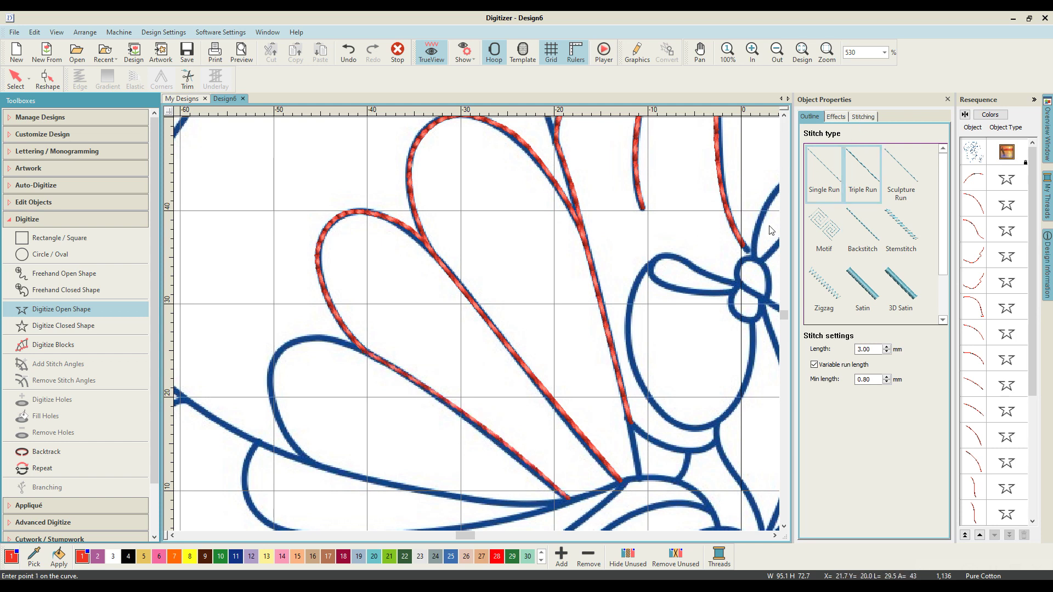
pyautogui.click(567, 499)
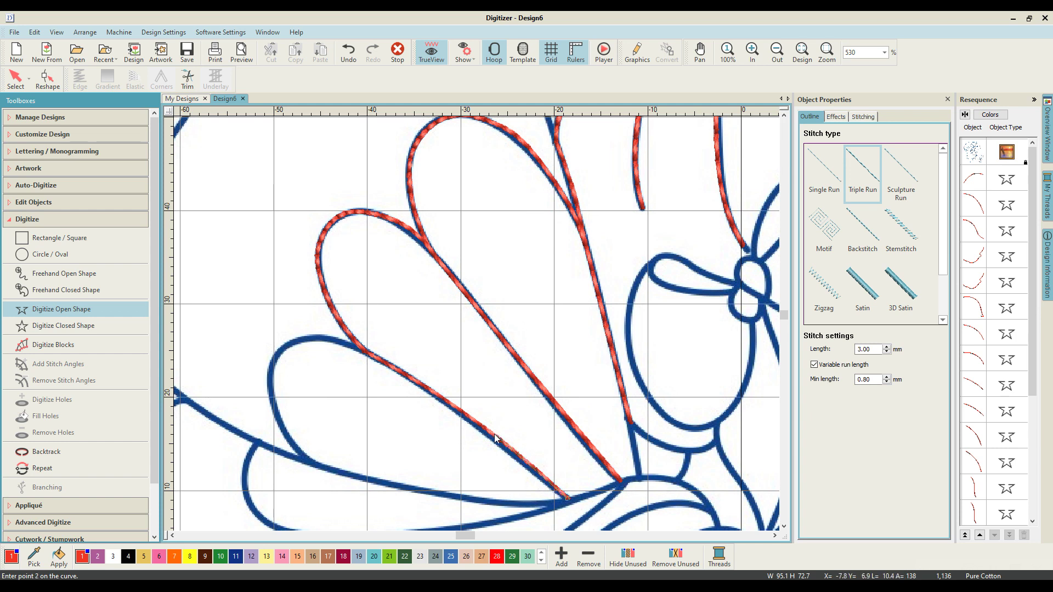
pyautogui.click(495, 436)
pyautogui.click(413, 379)
pyautogui.click(364, 350)
pyautogui.click(322, 339)
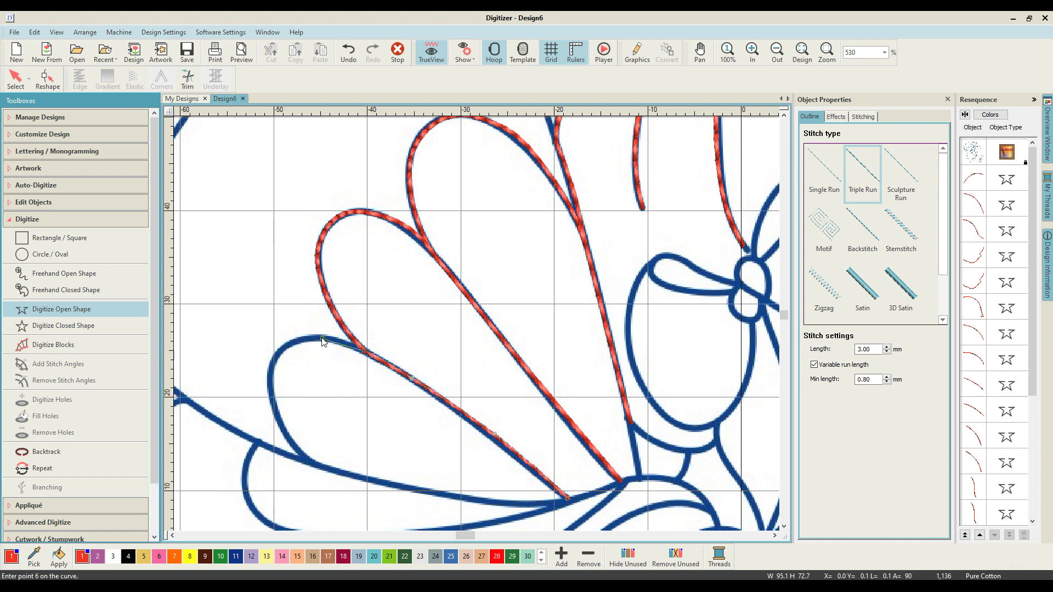
pyautogui.click(278, 351)
pyautogui.click(270, 393)
pyautogui.click(283, 427)
pyautogui.click(309, 466)
pyautogui.press('Return')
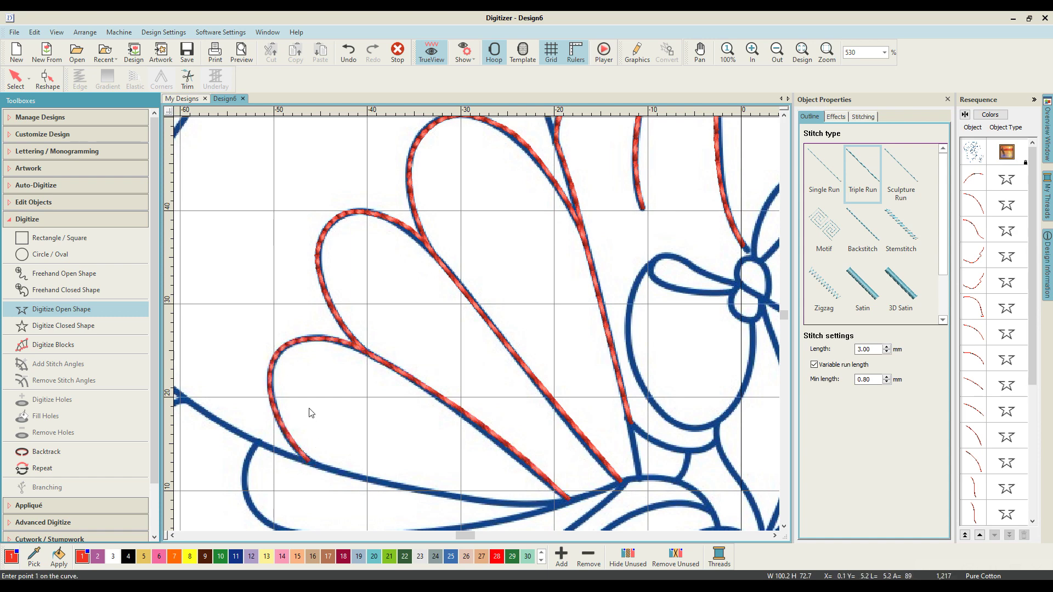
pyautogui.press('0')
pyautogui.scroll(-3, 309, 328)
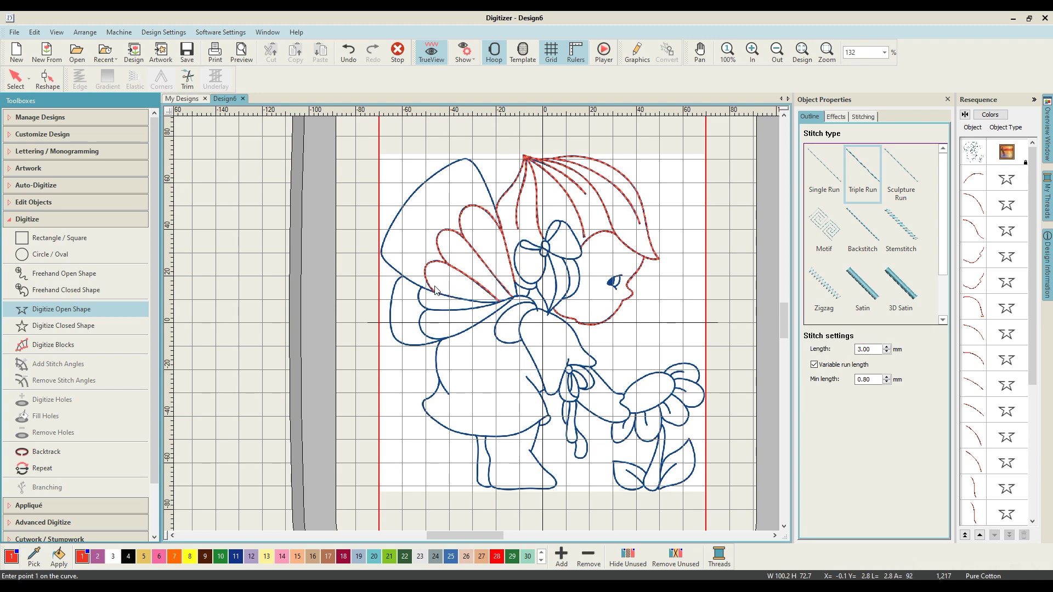
# Step: Trace the lower wing's upper line across to the wing centre
pyautogui.scroll(3, 435, 290)
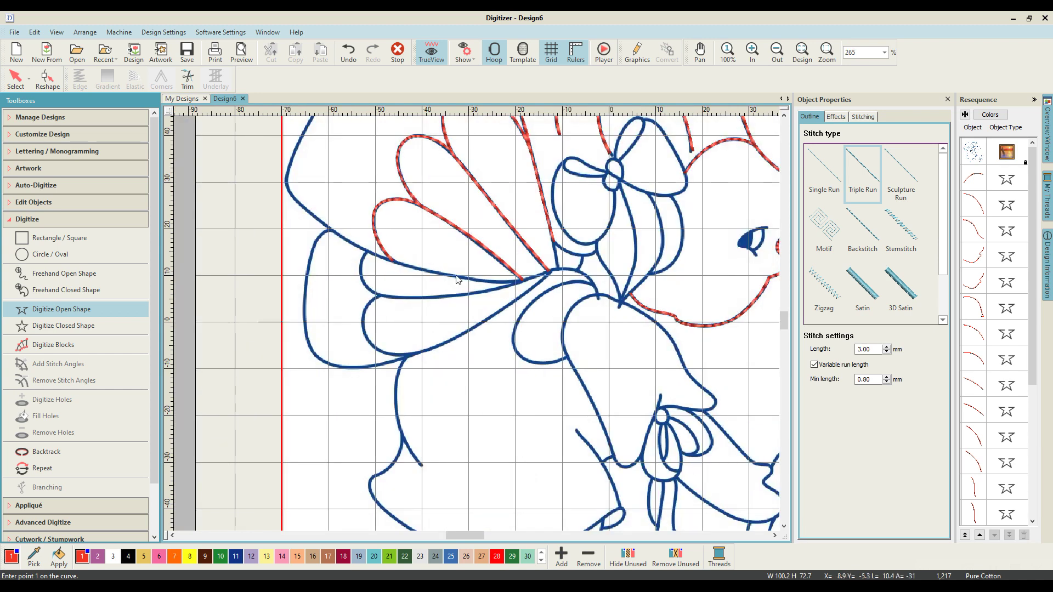
pyautogui.scroll(1, 362, 185)
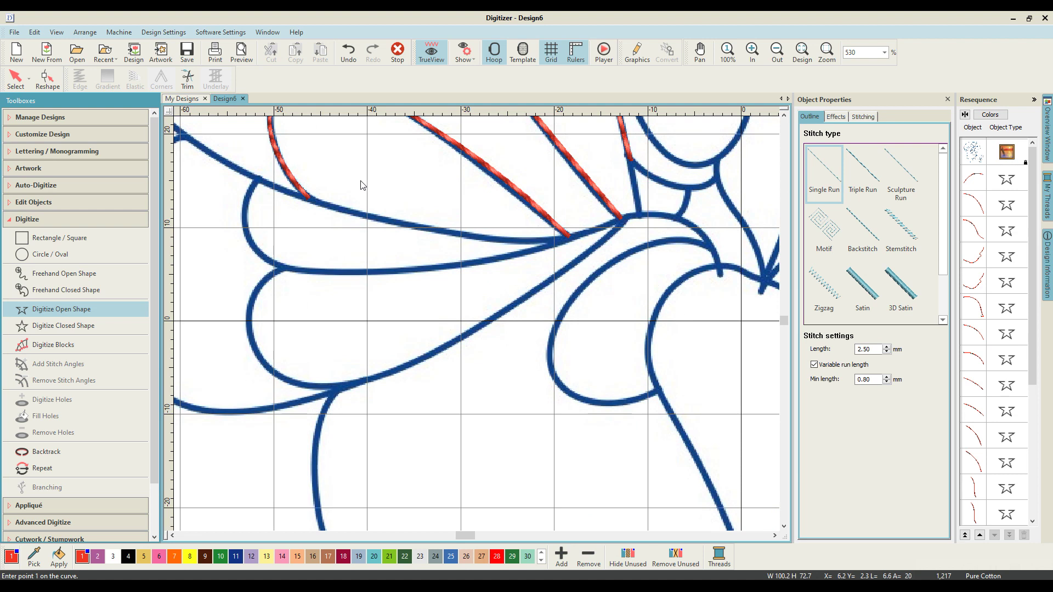
pyautogui.click(308, 201)
pyautogui.click(437, 230)
pyautogui.click(528, 244)
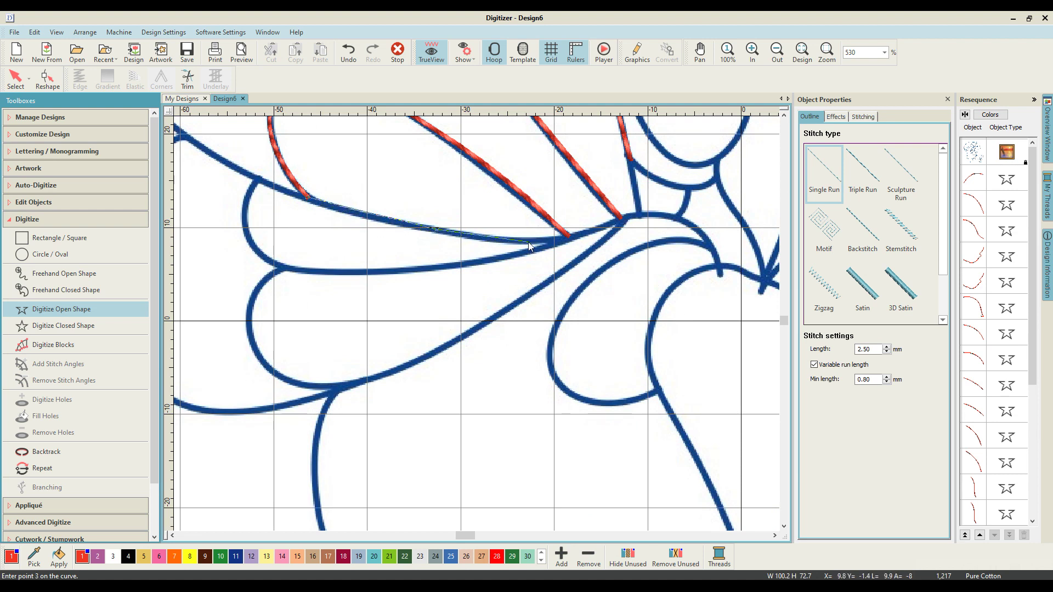
pyautogui.click(562, 244)
pyautogui.press('Return')
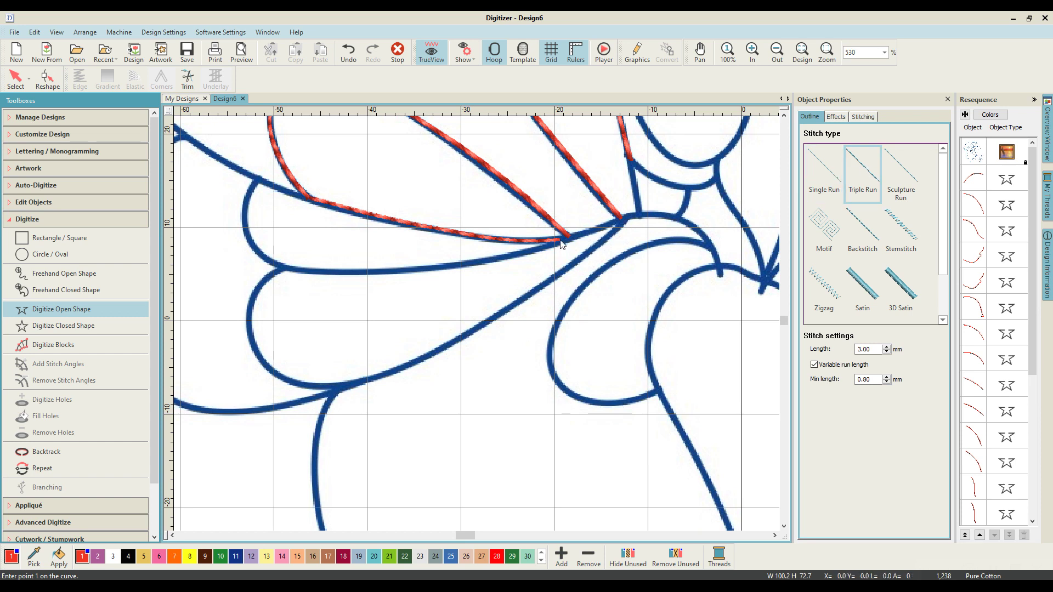
# Step: Trace the next petal edge from the wing centre back up its left side
pyautogui.click(562, 244)
pyautogui.click(494, 242)
pyautogui.click(371, 217)
pyautogui.click(307, 199)
pyautogui.click(257, 181)
pyautogui.press('Return')
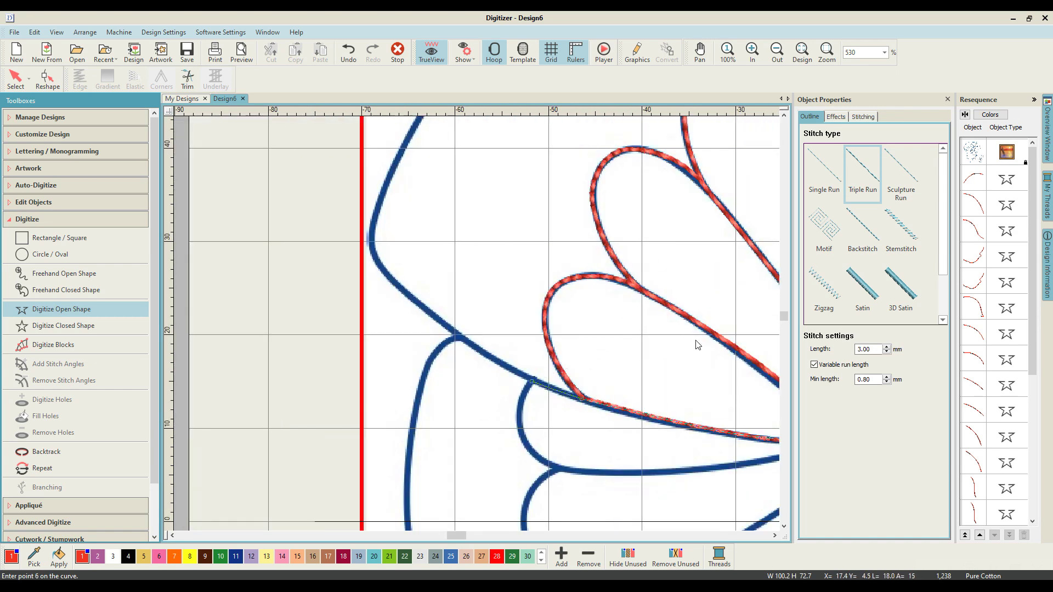
# Step: Add a short single-run connecting line on the lower wing
pyautogui.click(817, 176)
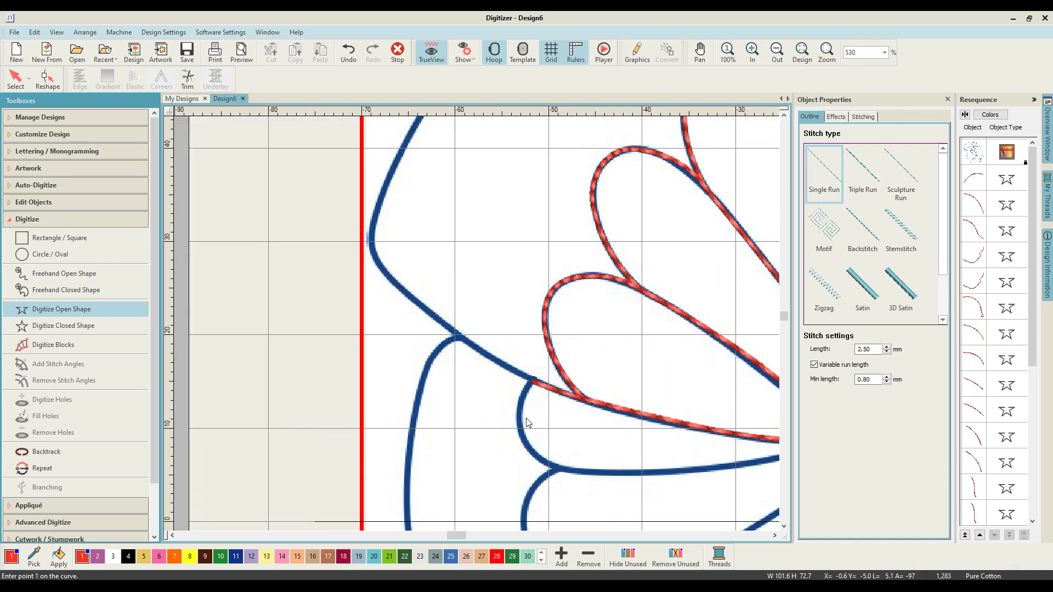
pyautogui.click(493, 357)
pyautogui.press('Return')
# Step: Trace the petal curve down its left side in Triple Run
pyautogui.click(865, 173)
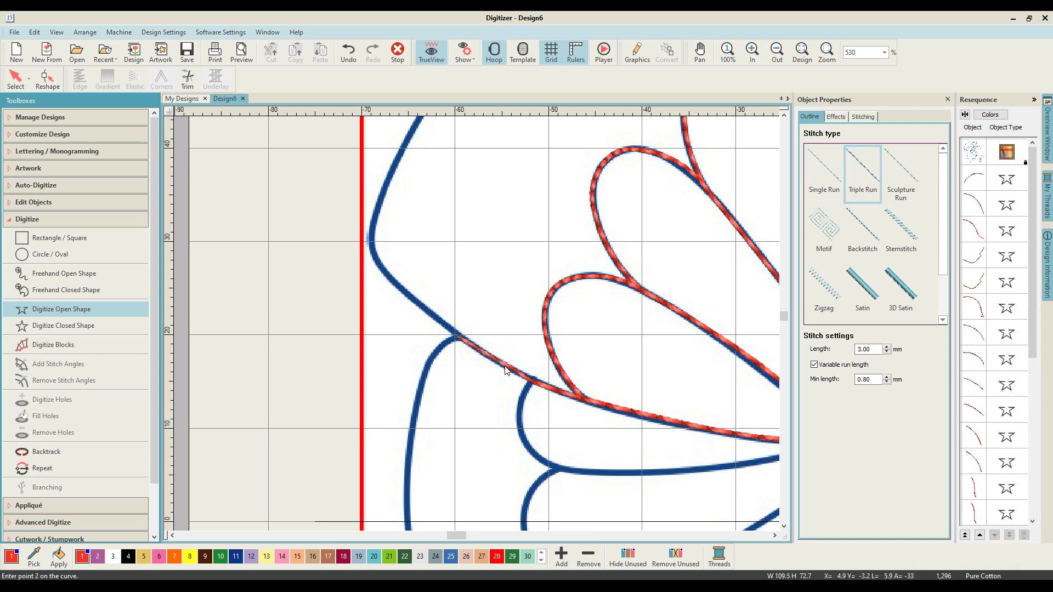
pyautogui.click(519, 416)
pyautogui.click(527, 447)
pyautogui.click(561, 470)
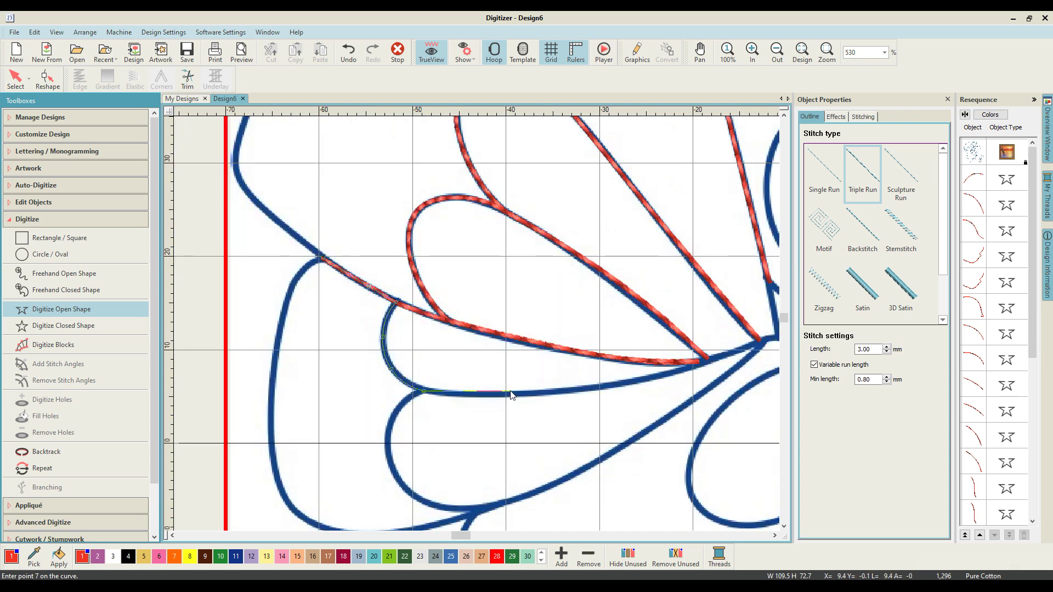
pyautogui.press('Return')
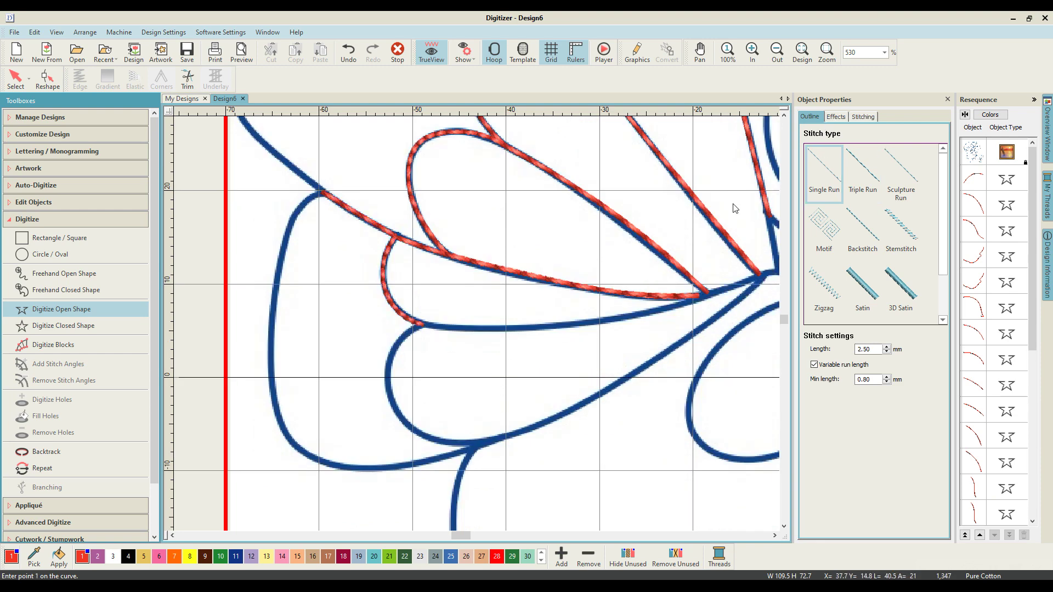
# Step: Trace the lower petal's top edge to the wing centre
pyautogui.click(421, 325)
pyautogui.click(515, 328)
pyautogui.click(686, 302)
pyautogui.click(747, 285)
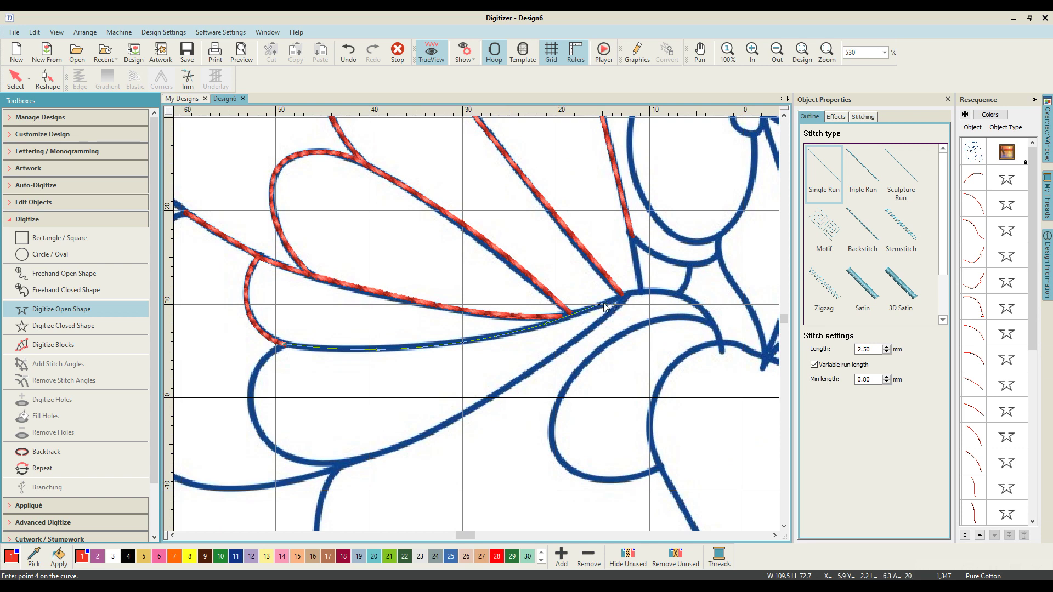
pyautogui.press('Return')
# Step: Outline the lower petal in Triple Run, around its rounded left end and back along the bottom
pyautogui.click(869, 191)
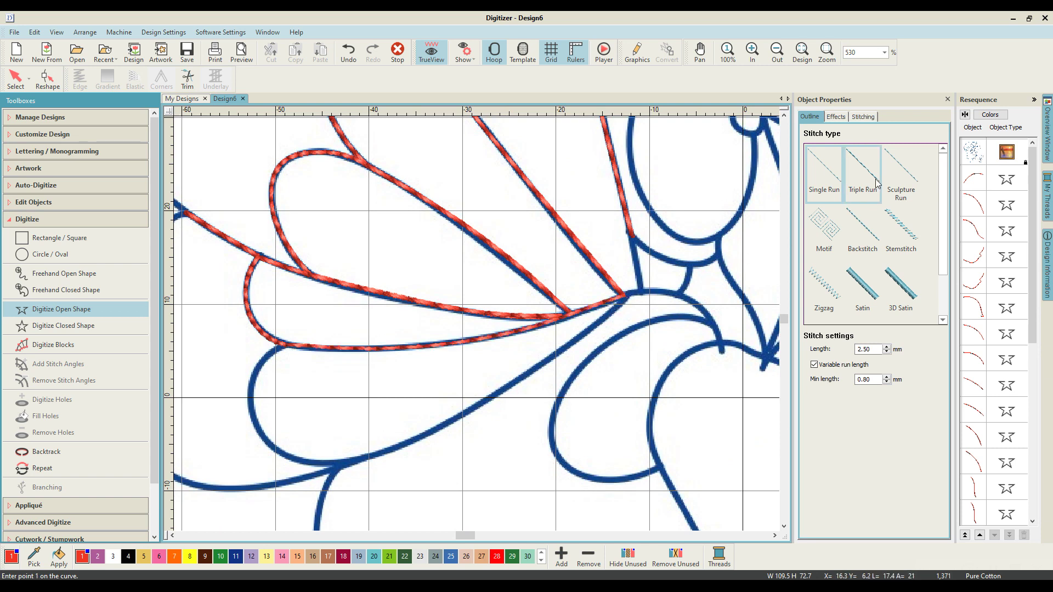
pyautogui.click(625, 296)
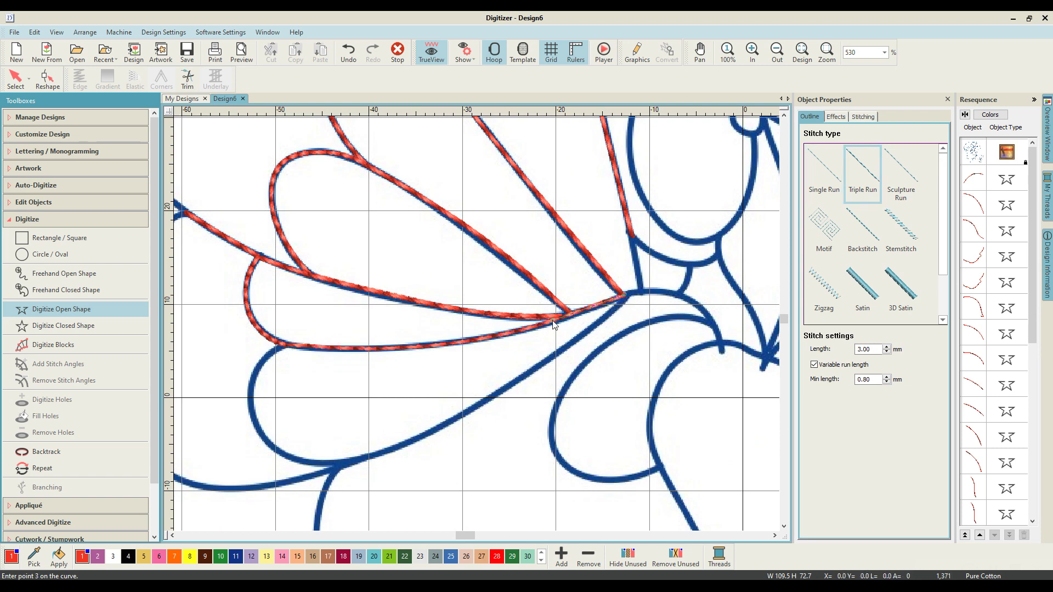
pyautogui.click(554, 324)
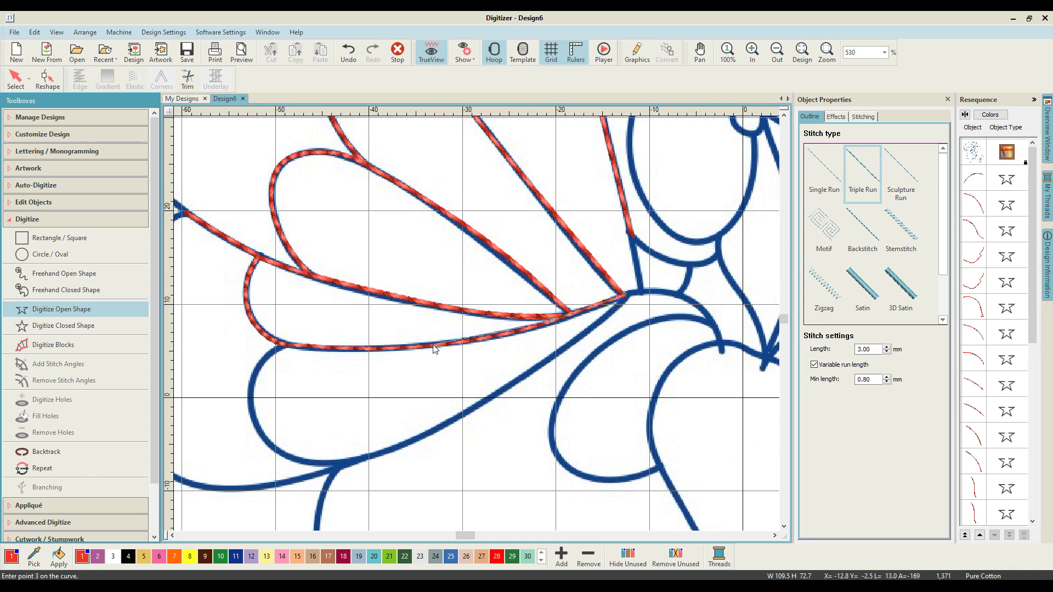
pyautogui.click(286, 346)
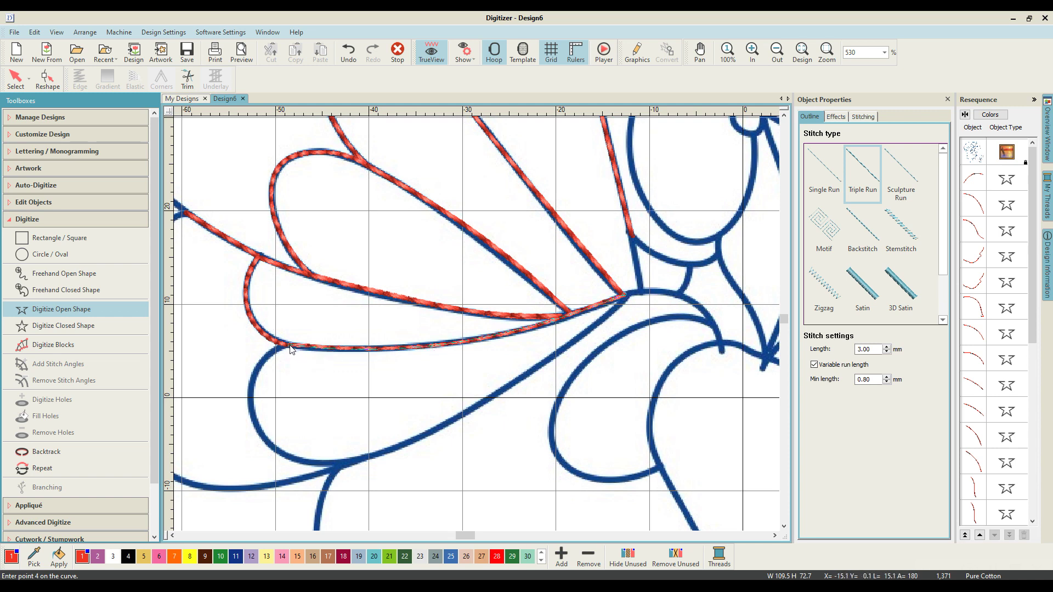
pyautogui.click(259, 364)
pyautogui.click(255, 423)
pyautogui.click(284, 454)
pyautogui.click(343, 464)
pyautogui.press('Return')
pyautogui.hotkey('shift', 'z')
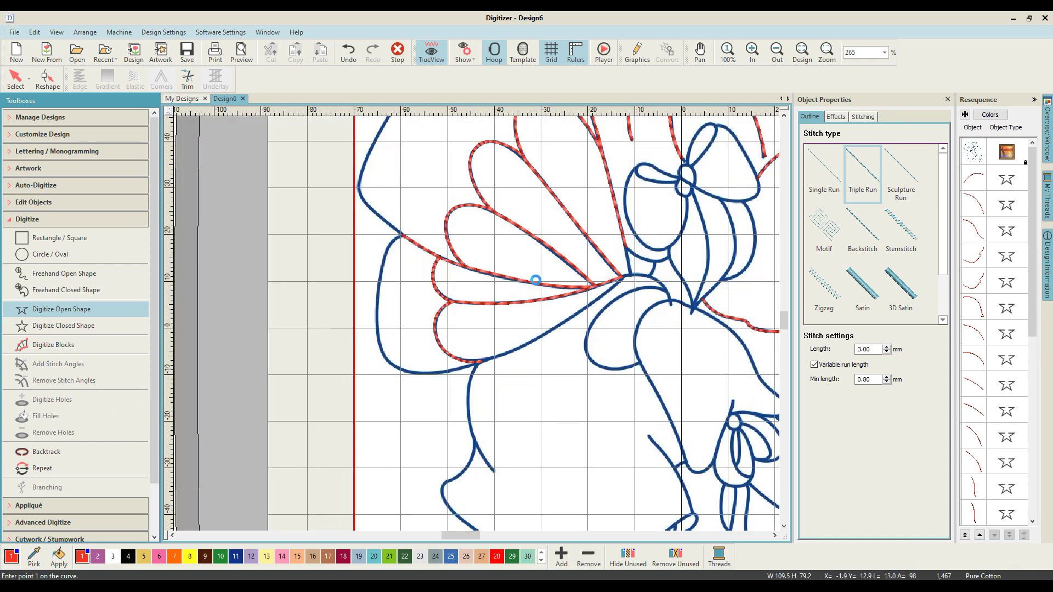
# Step: Switch to Single Run and trace the outer wing edge along the bottom and up the left side
pyautogui.hotkey('shift', 'z')
pyautogui.click(824, 170)
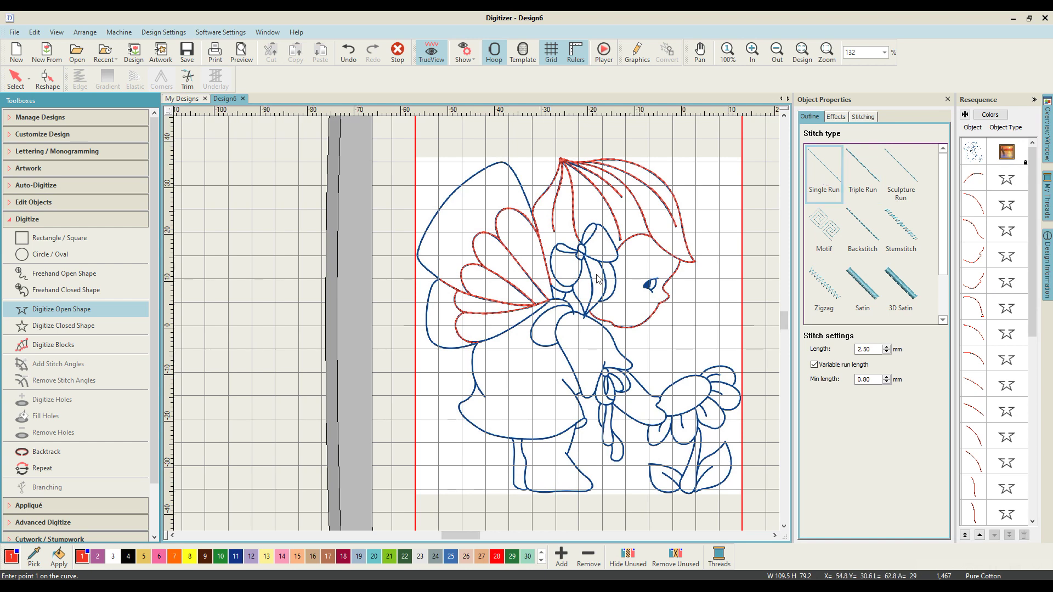
pyautogui.press('z')
pyautogui.scroll(-2, 540, 307)
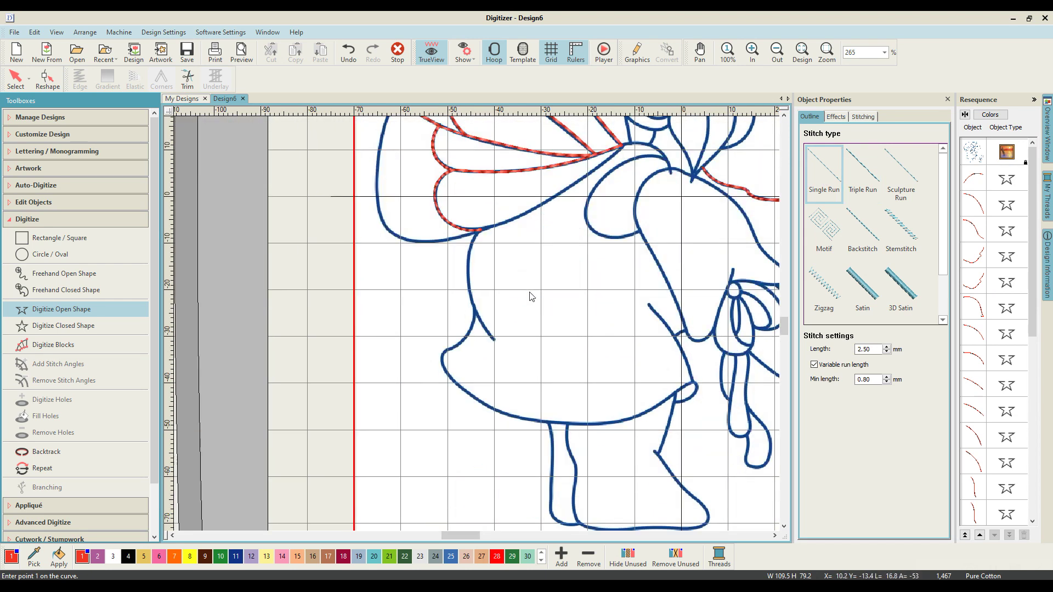
pyautogui.press('z')
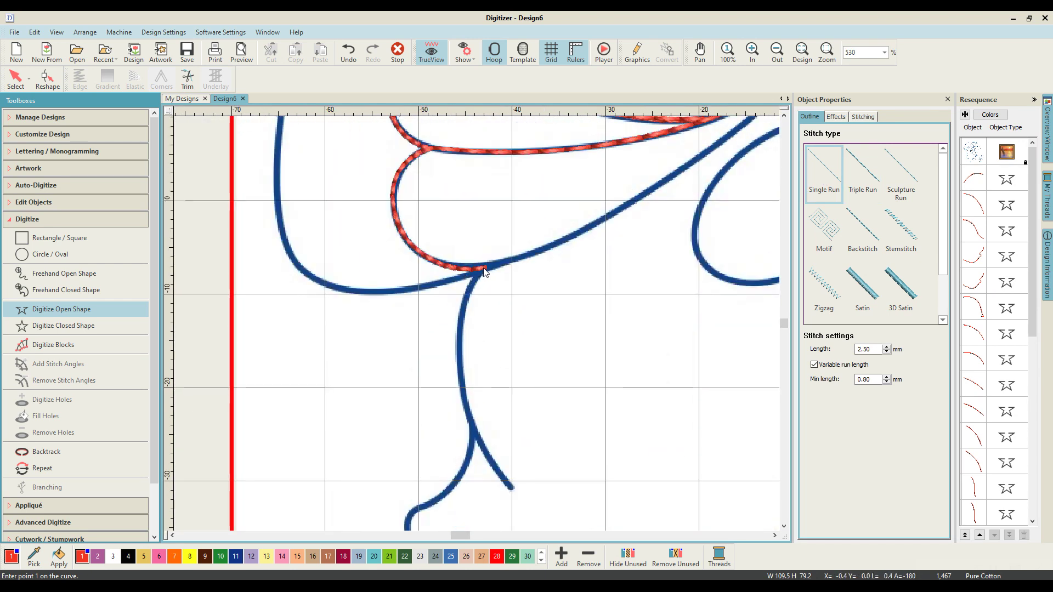
pyautogui.click(486, 267)
pyautogui.click(418, 289)
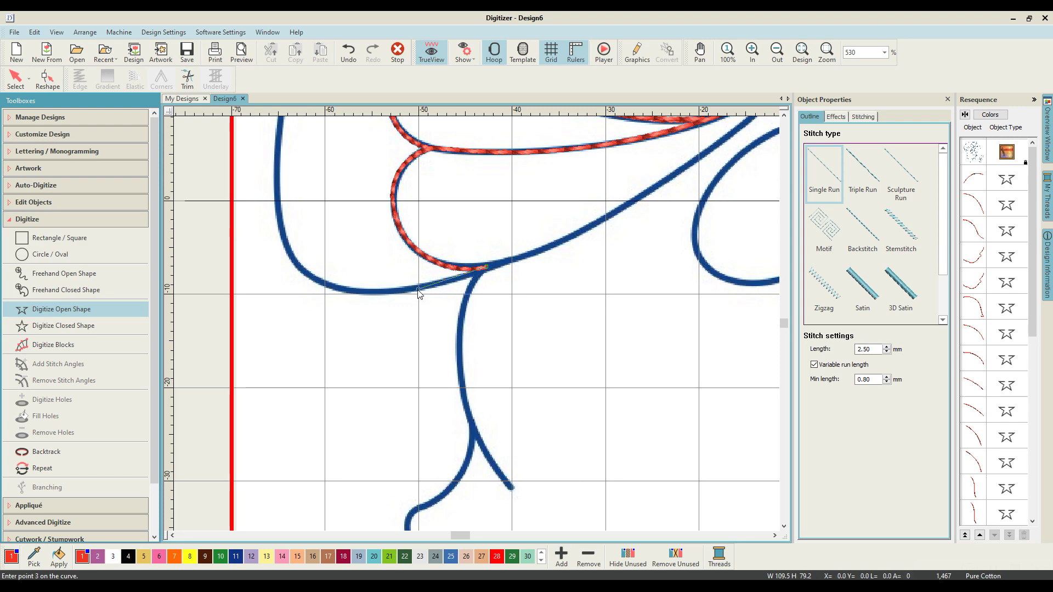
pyautogui.click(359, 291)
pyautogui.click(311, 276)
pyautogui.click(283, 235)
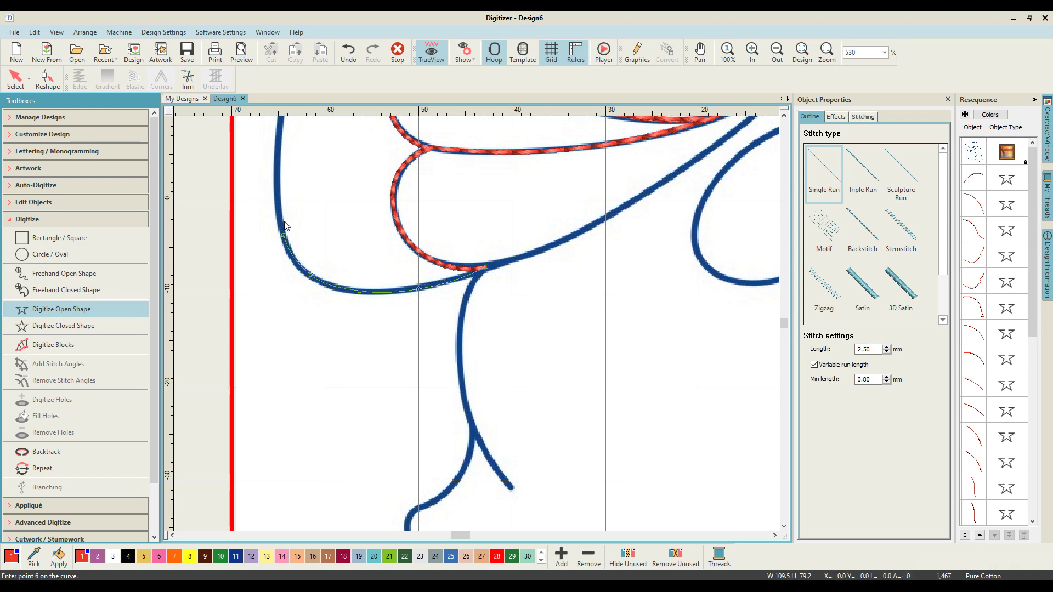
pyautogui.click(379, 262)
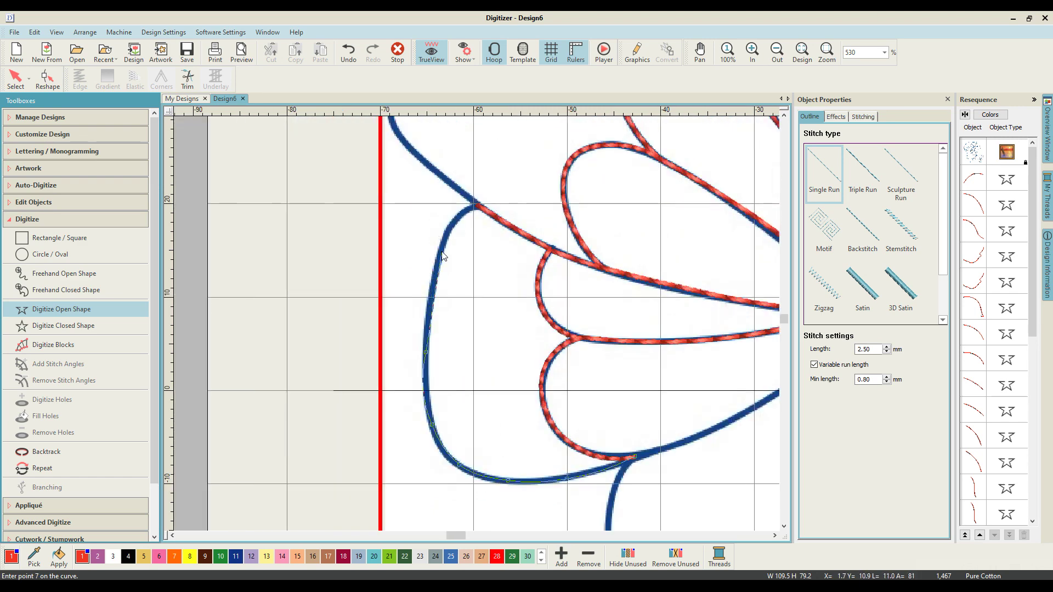
pyautogui.click(394, 153)
pyautogui.click(457, 218)
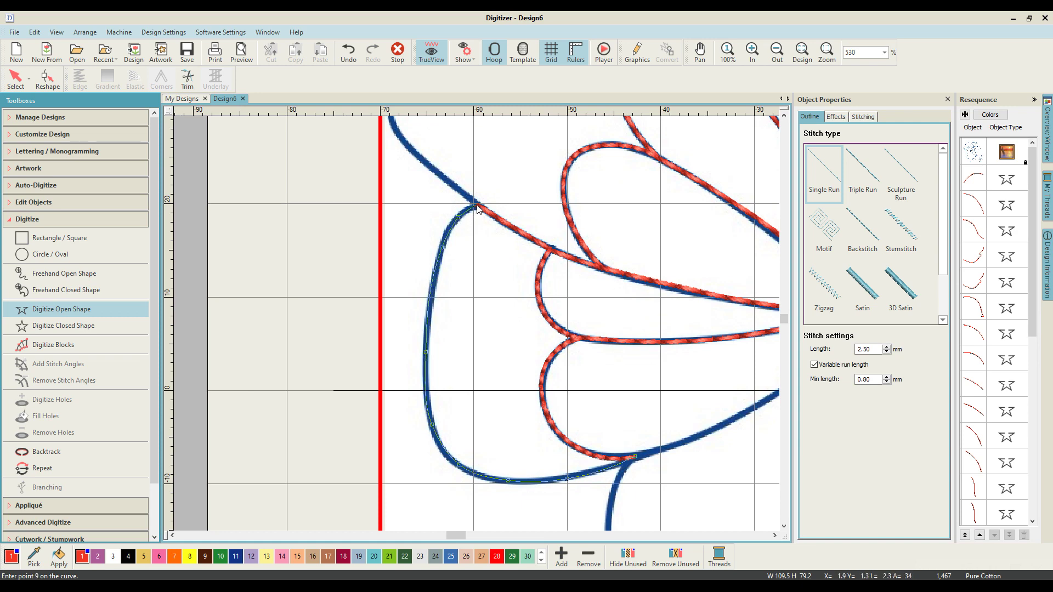
pyautogui.click(478, 207)
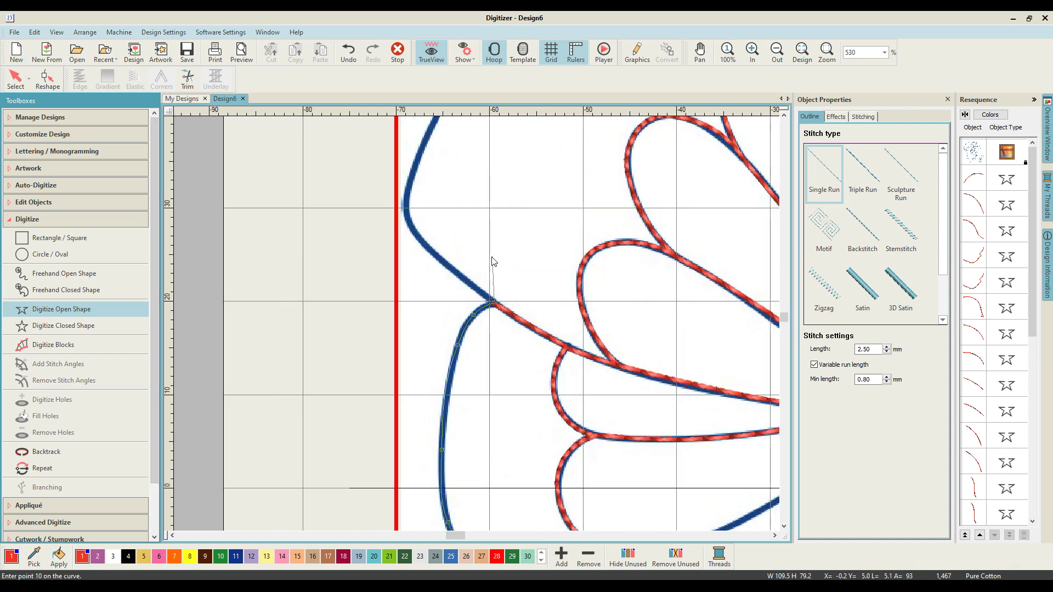
# Step: Continue the outer edge over the top of the wing and finish the line
pyautogui.scroll(1, 419, 245)
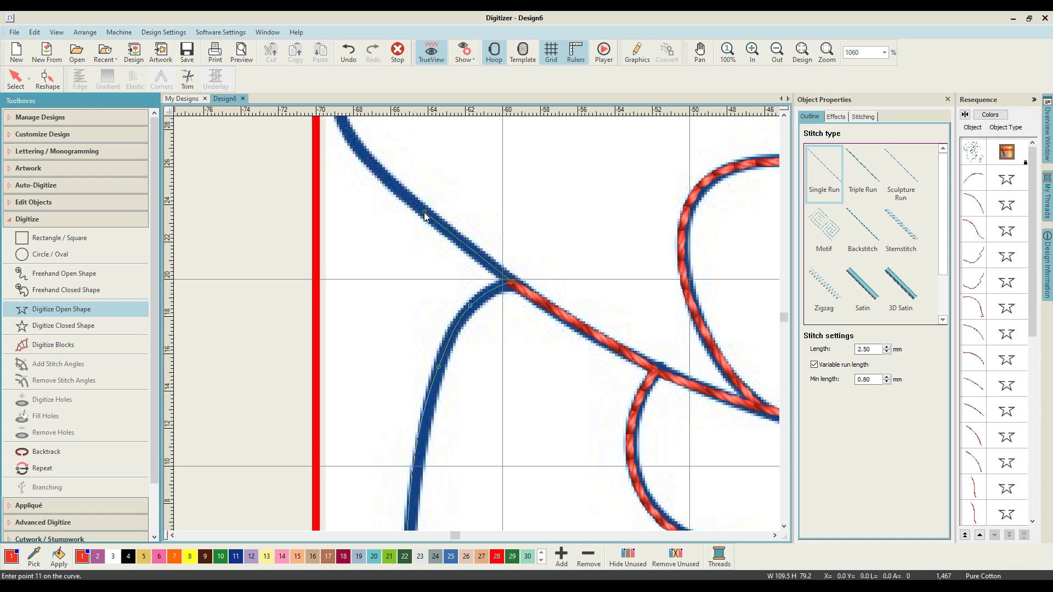
pyautogui.click(448, 267)
pyautogui.click(406, 231)
pyautogui.click(393, 180)
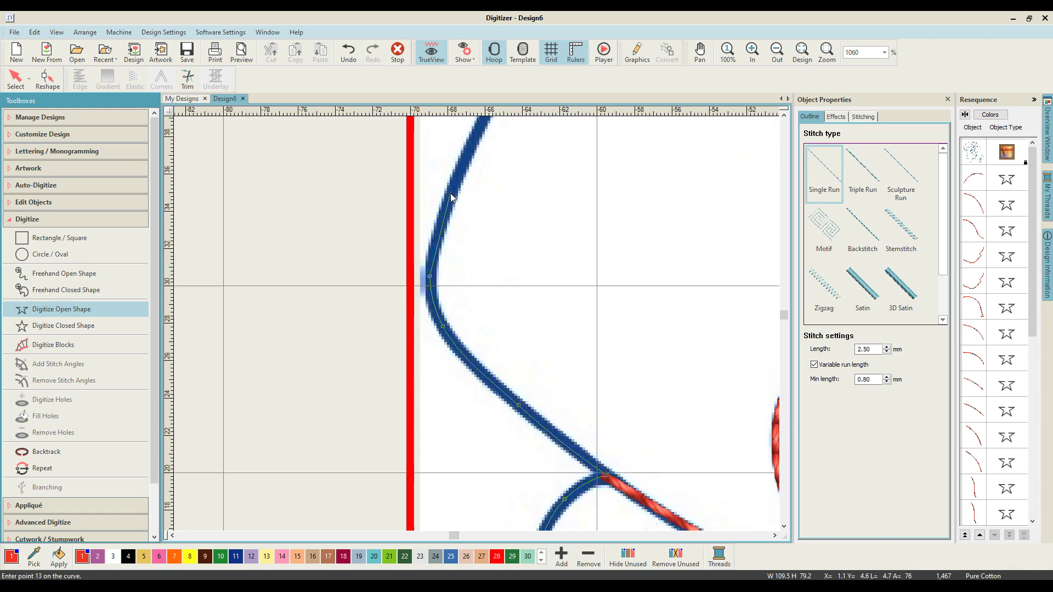
pyautogui.click(450, 202)
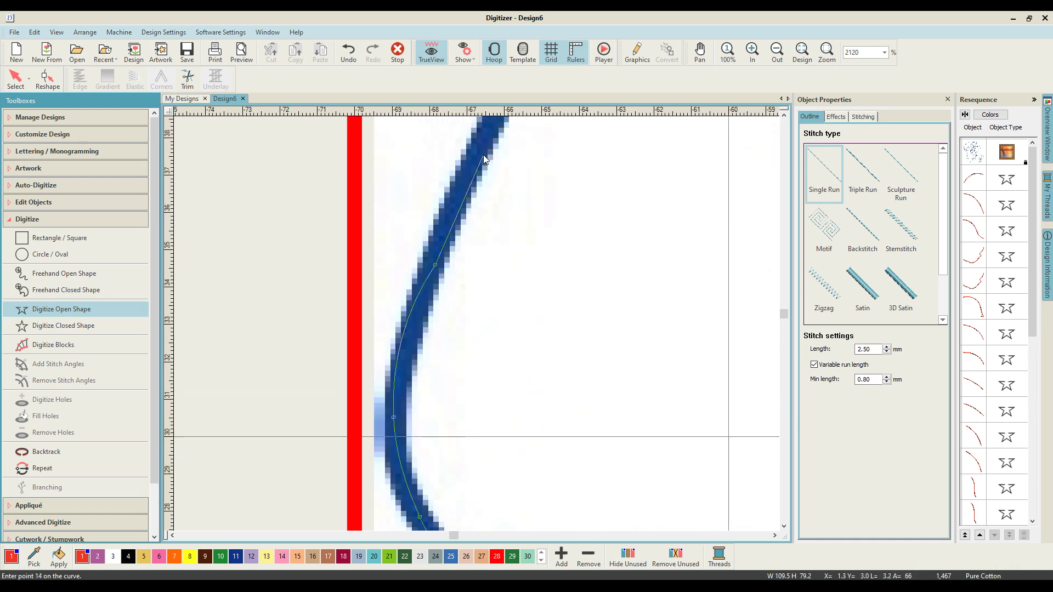
pyautogui.click(503, 238)
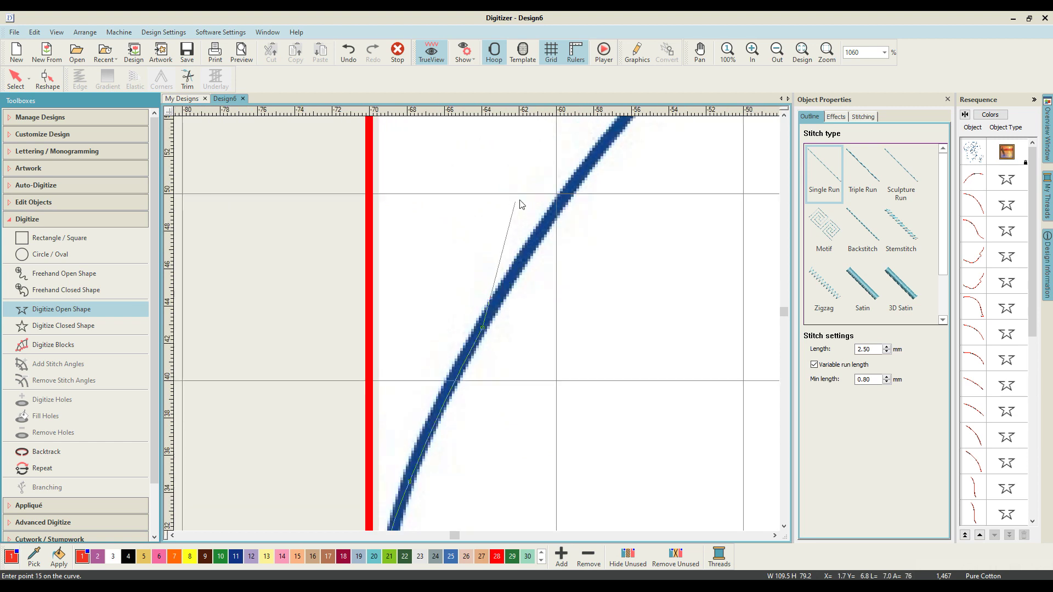
pyautogui.click(599, 152)
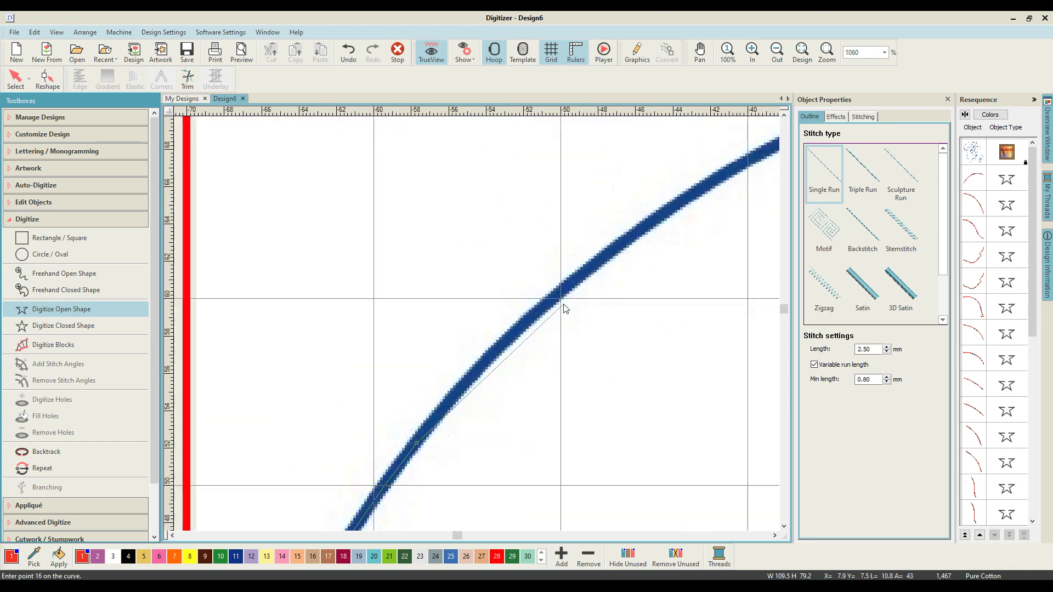
pyautogui.scroll(-1, 553, 297)
pyautogui.click(541, 287)
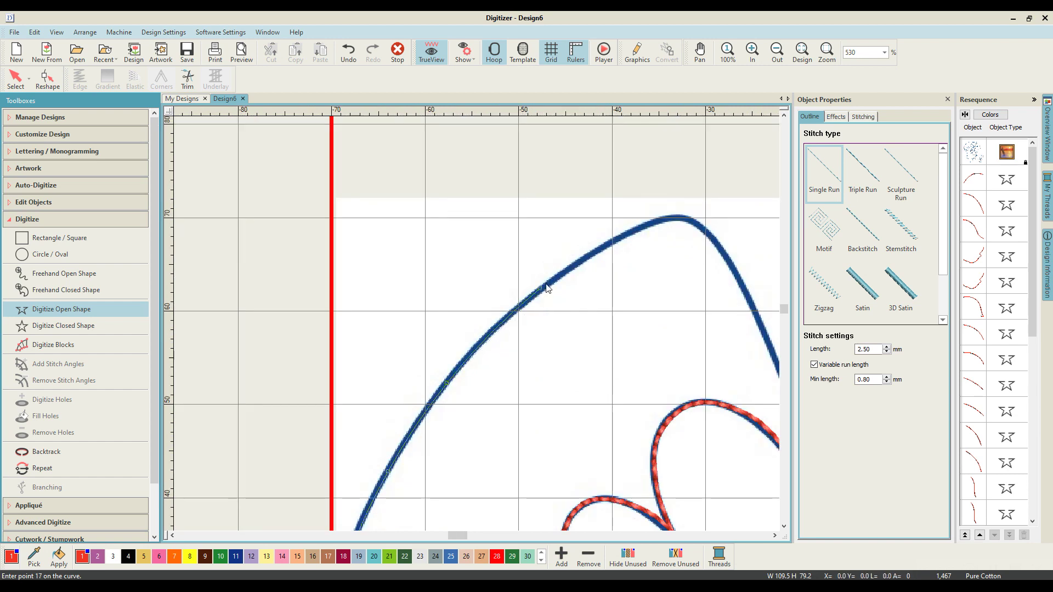
pyautogui.click(625, 236)
pyautogui.click(677, 216)
pyautogui.click(694, 221)
pyautogui.click(720, 250)
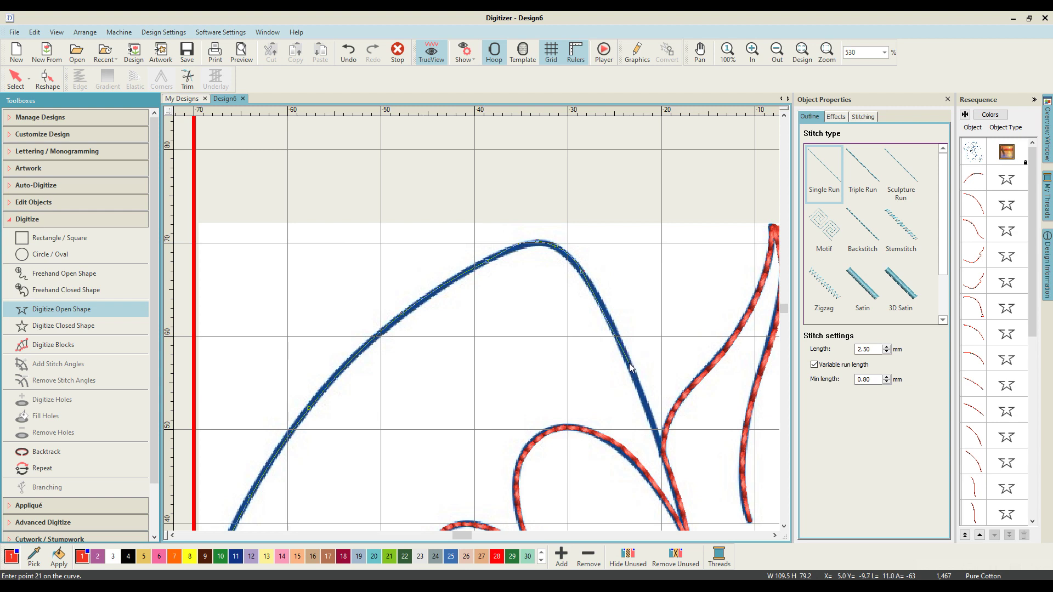
pyautogui.click(630, 364)
pyautogui.press('Return')
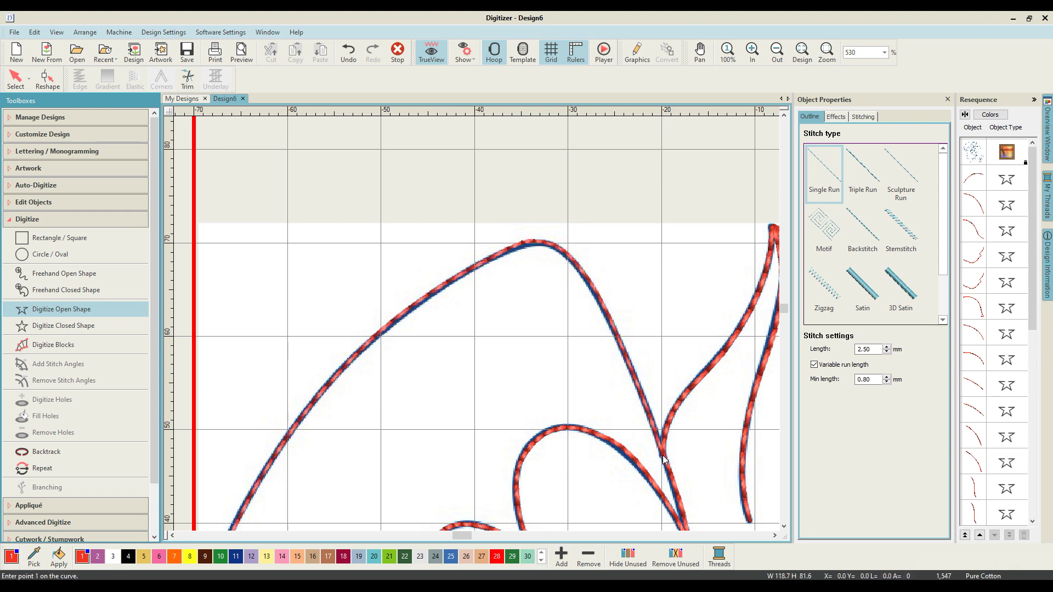
# Step: Add a Backtrack to the outer wing outline and change it to Triple Run at 3.00 mm
pyautogui.moveTo(1033, 225); pyautogui.dragTo(1052, 454)
pyautogui.press('Escape')
pyautogui.click(982, 503)
pyautogui.scroll(-2, 749, 389)
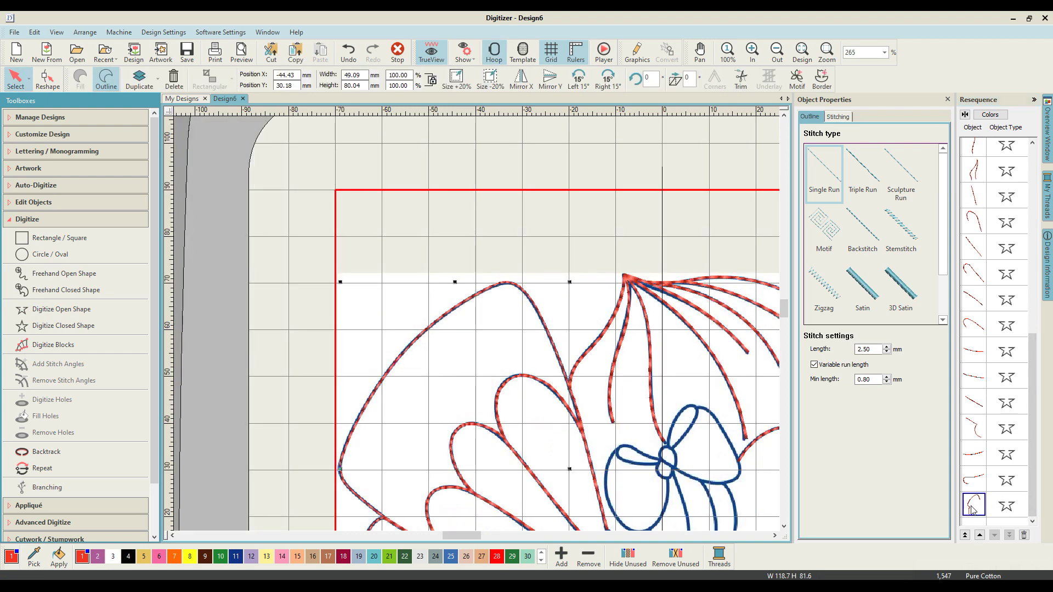
pyautogui.scroll(-3, 641, 338)
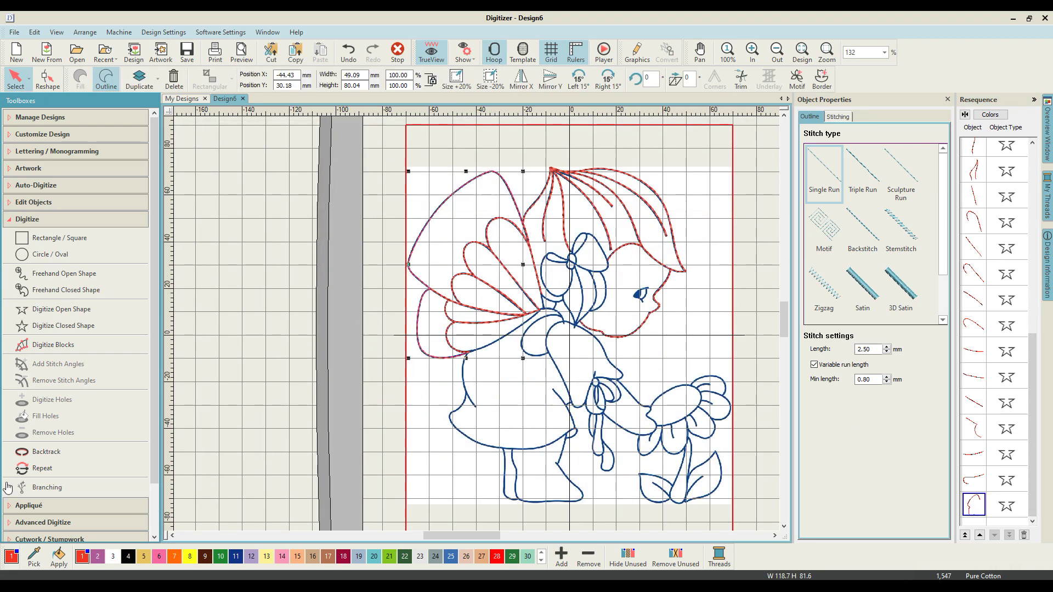
pyautogui.click(26, 453)
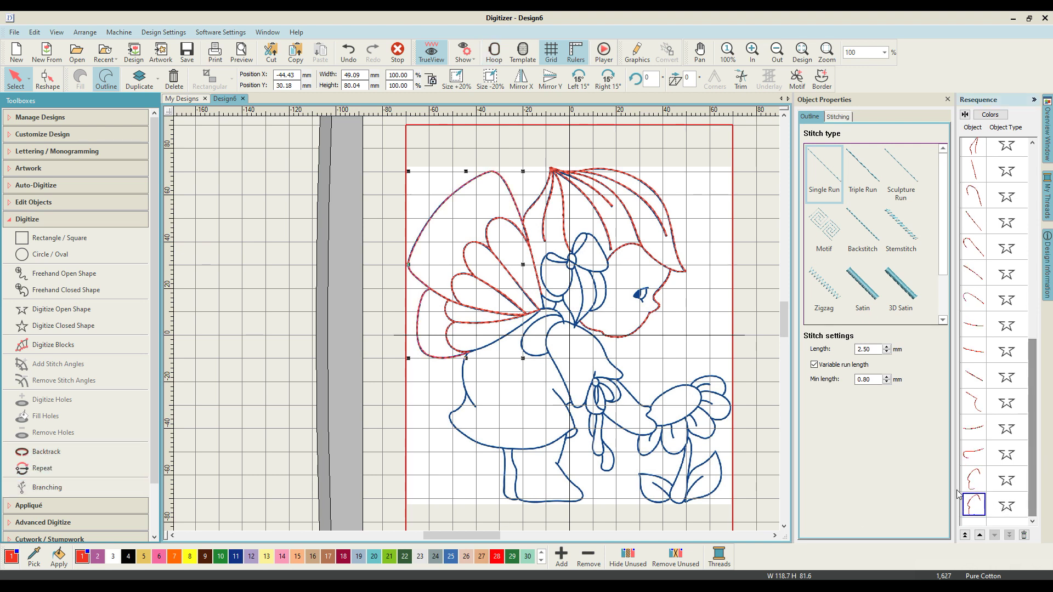
pyautogui.click(845, 178)
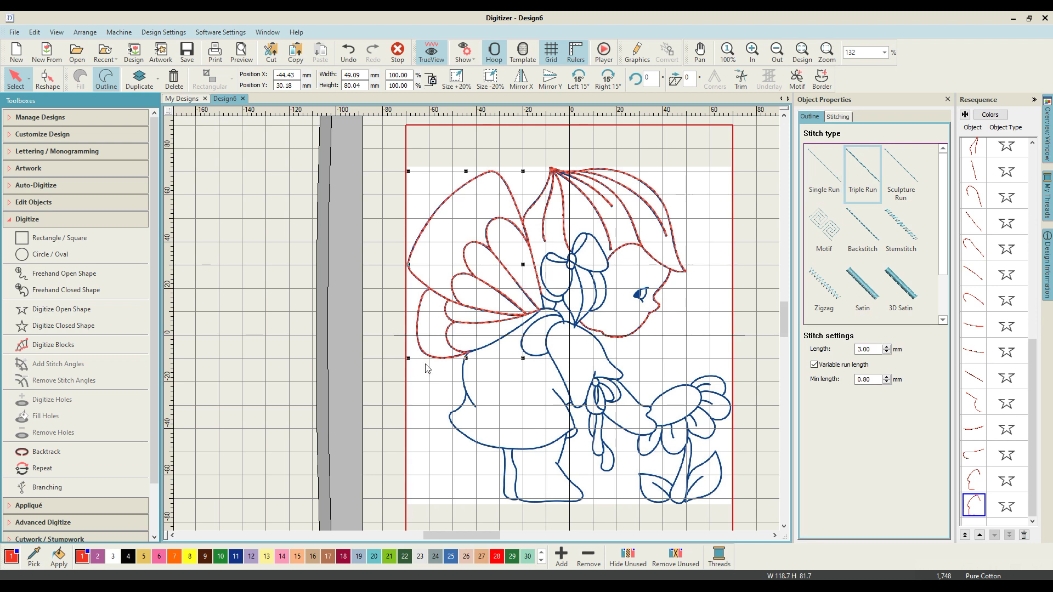
pyautogui.click(434, 441)
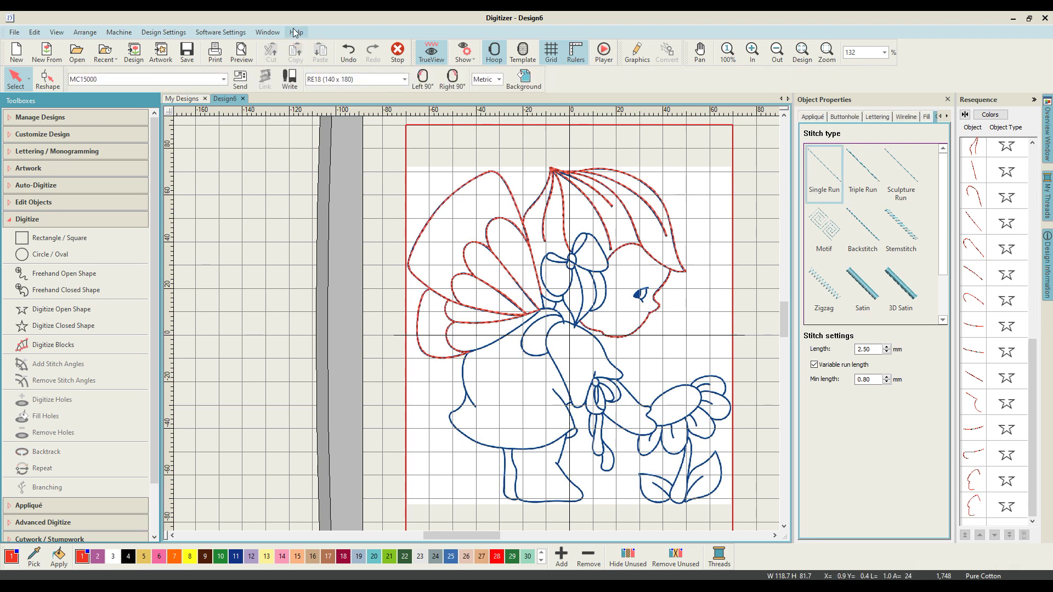
# Step: Save the design as girl1 in the Blueworkbabyfairies folder
pyautogui.click(187, 54)
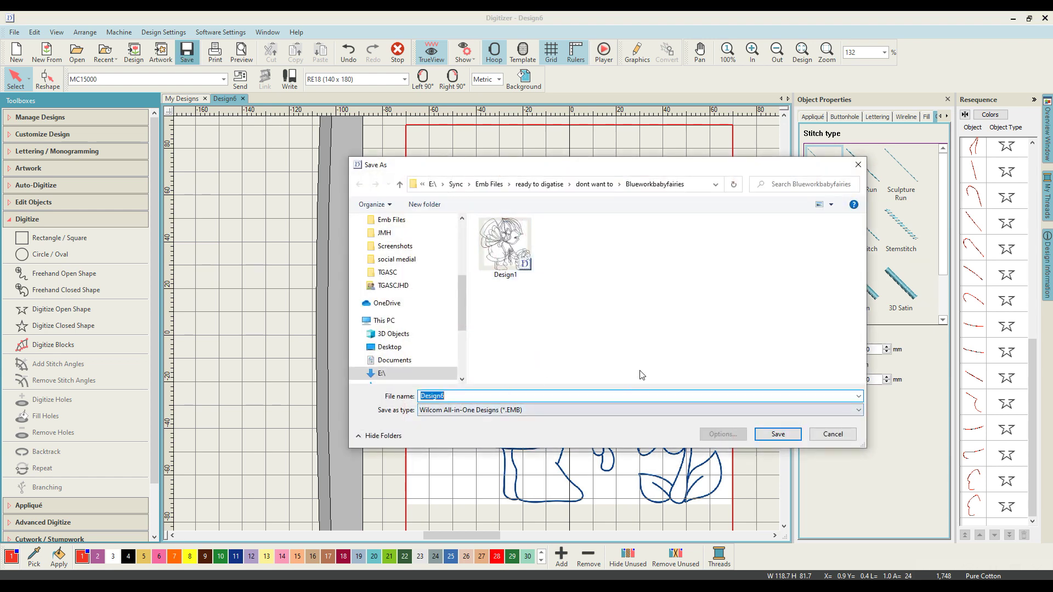
pyautogui.write('gi')
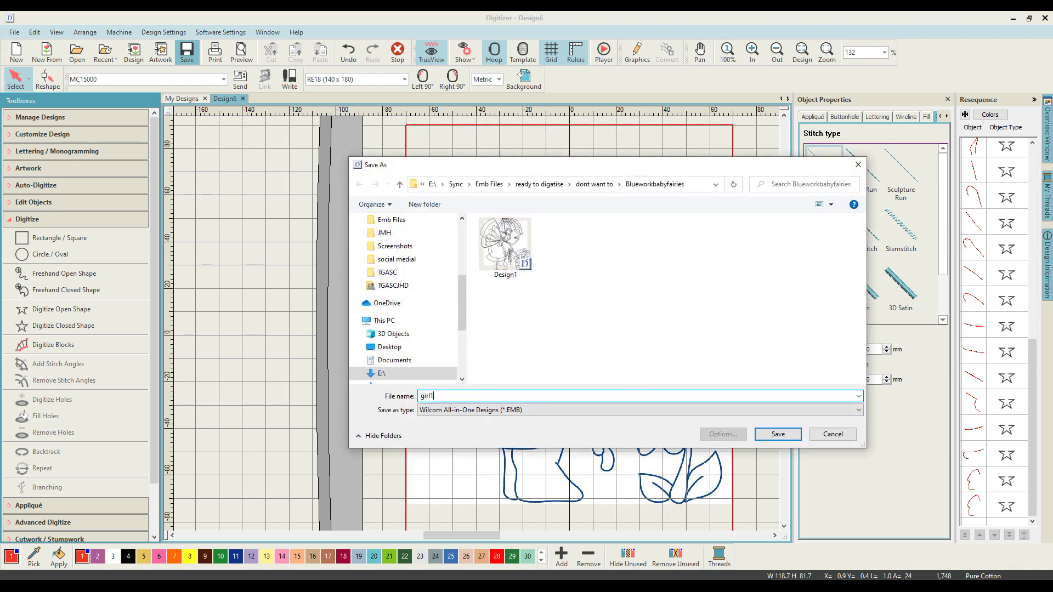
pyautogui.write('rl1')
pyautogui.press('Return')
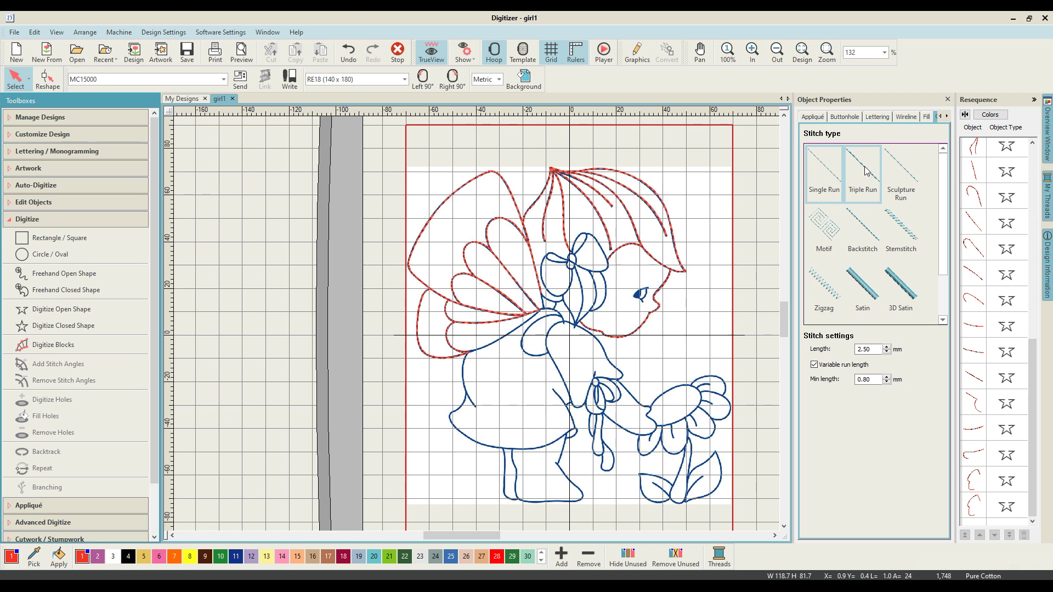
# Step: Turn on TrueView, set Triple Run for new lines, and fit the whole design in view
pyautogui.click(433, 55)
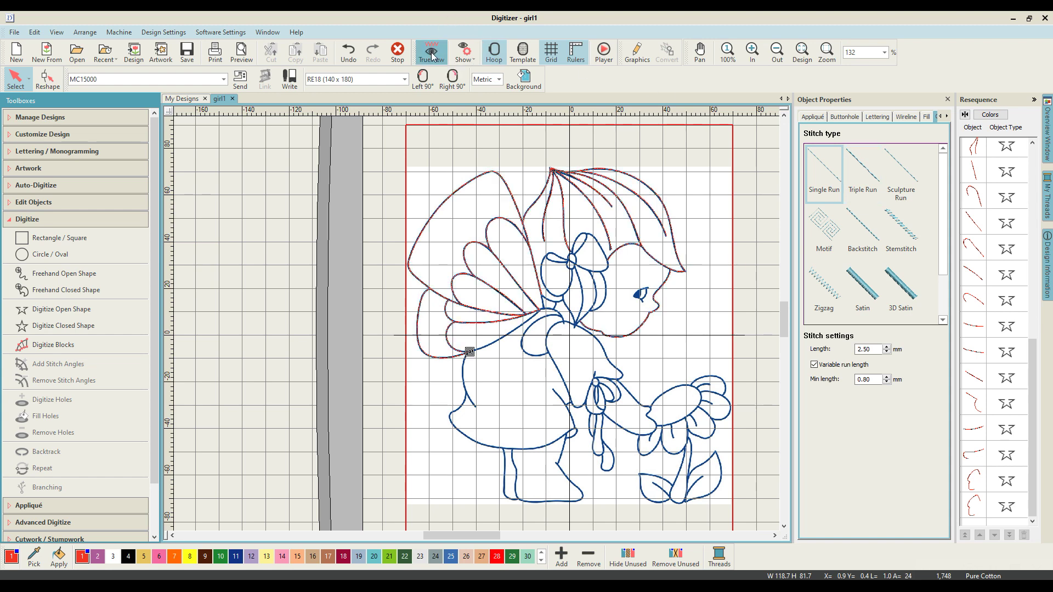
pyautogui.click(868, 170)
pyautogui.scroll(5, 556, 347)
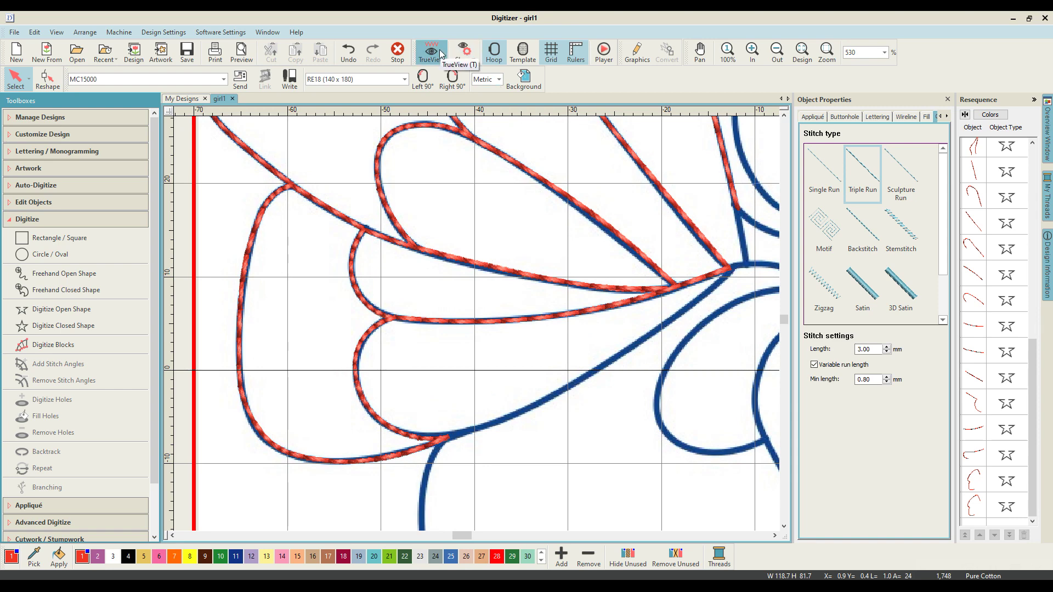
pyautogui.press('0')
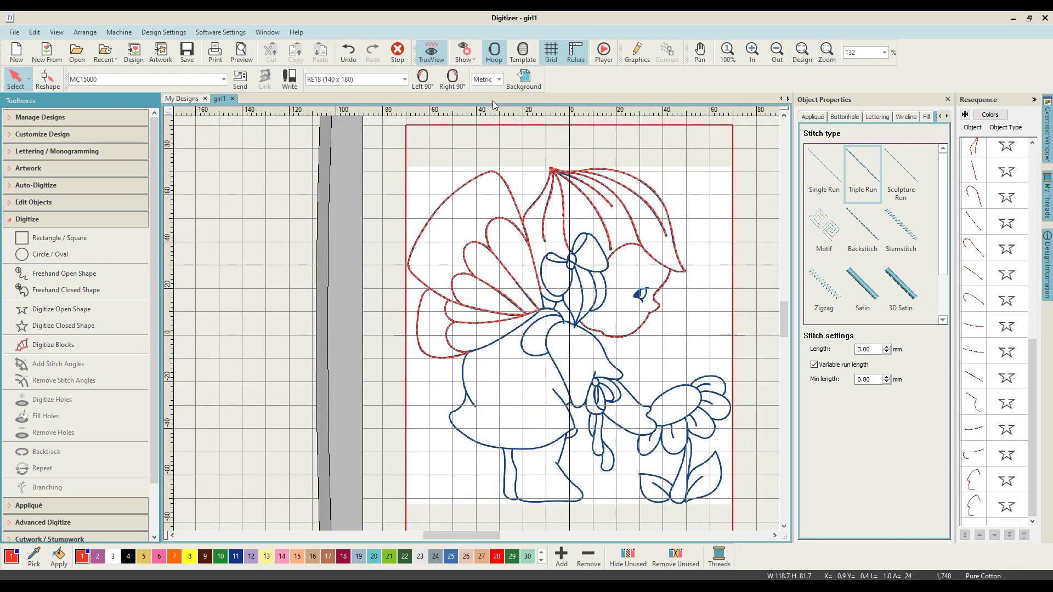
# Step: Compare TrueView on and off, browse the View and Design Settings menus, and zoom into the left wing
pyautogui.click(436, 58)
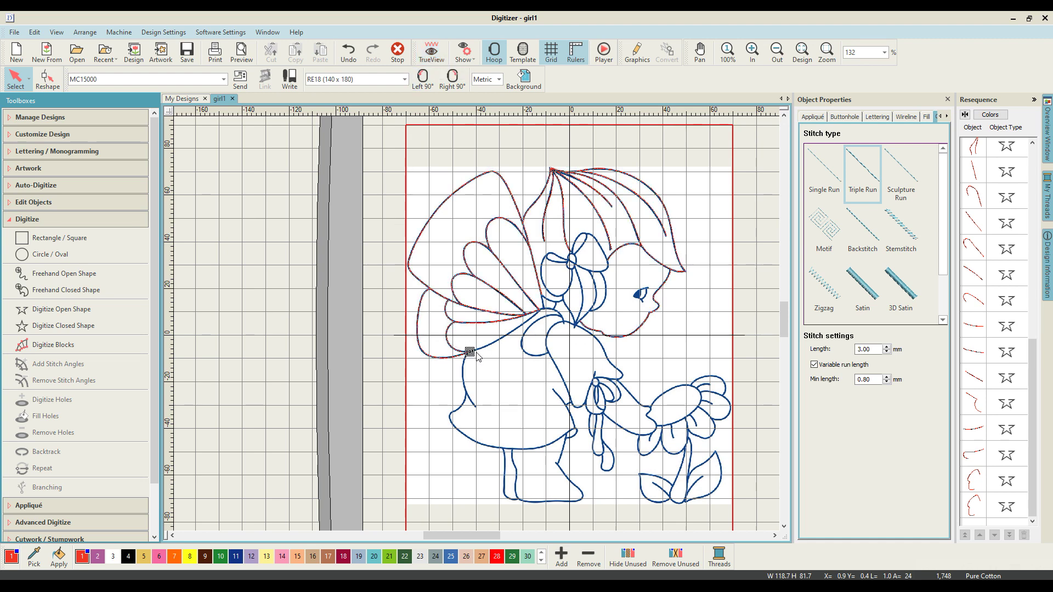
pyautogui.click(431, 52)
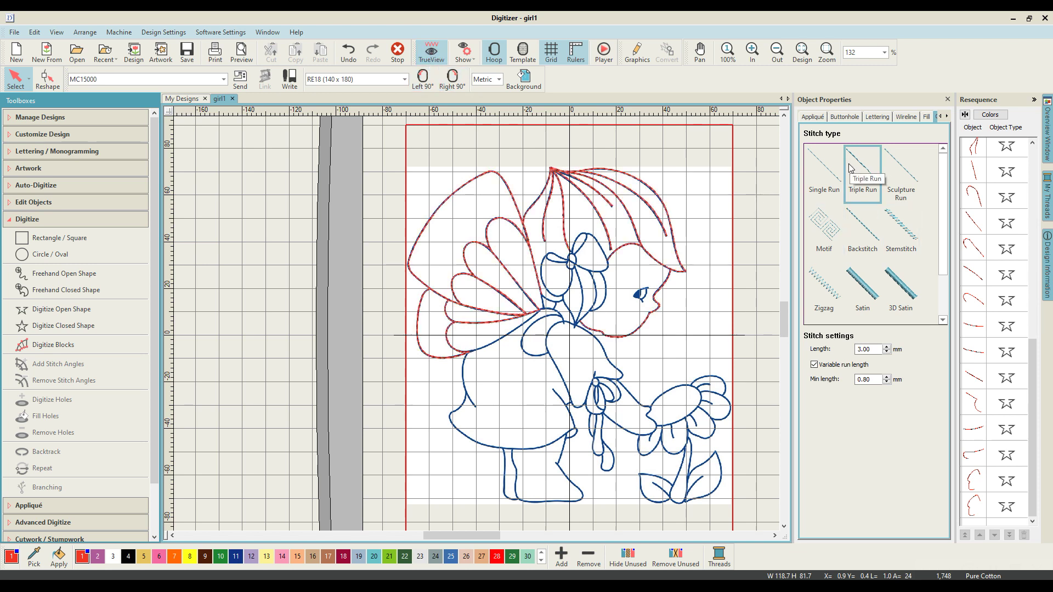
pyautogui.click(433, 57)
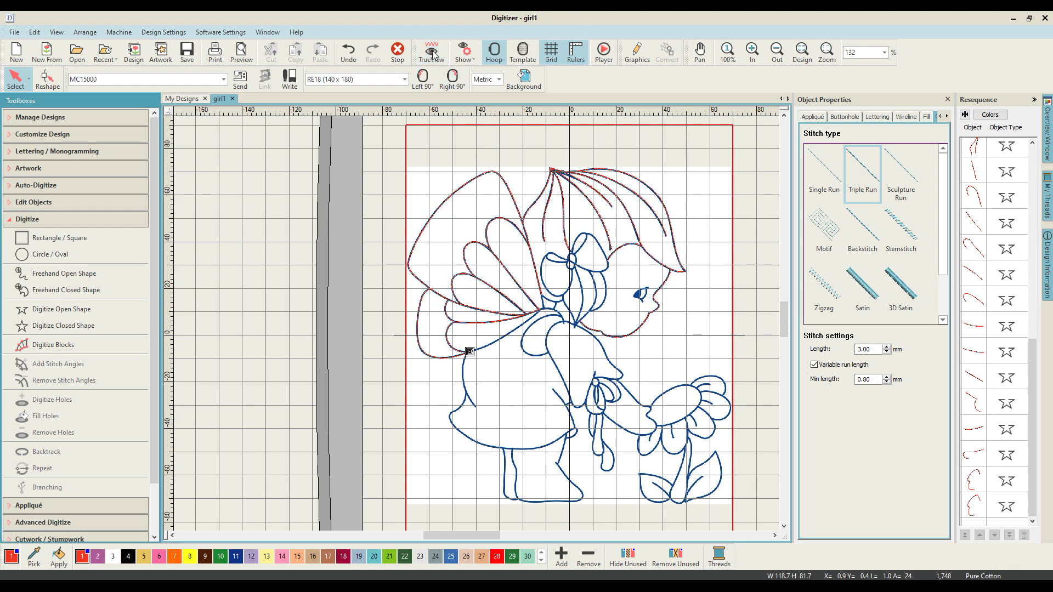
pyautogui.click(57, 32)
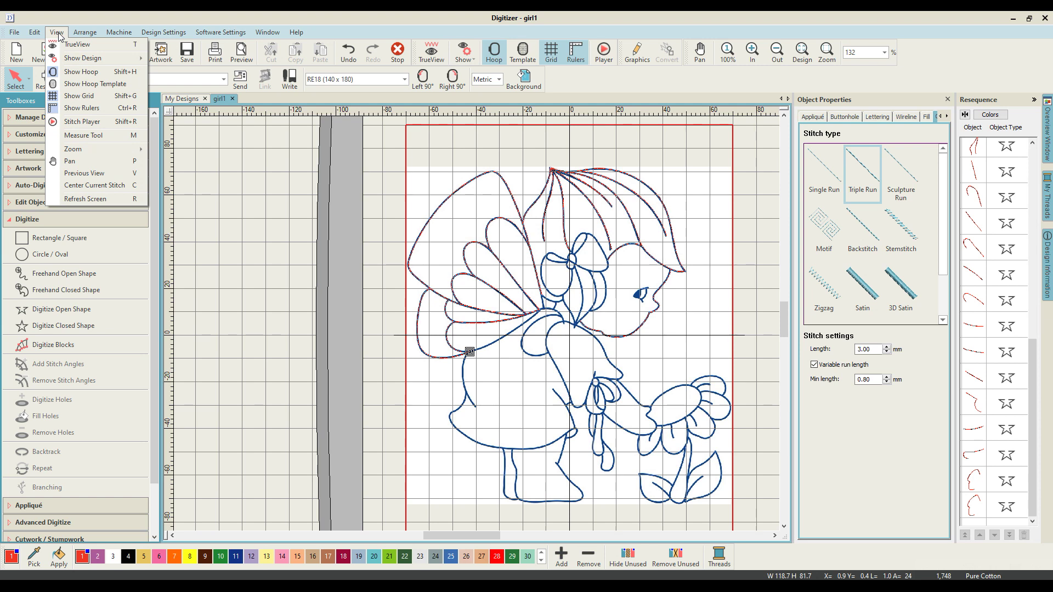
pyautogui.moveTo(85, 34)
pyautogui.moveTo(169, 36)
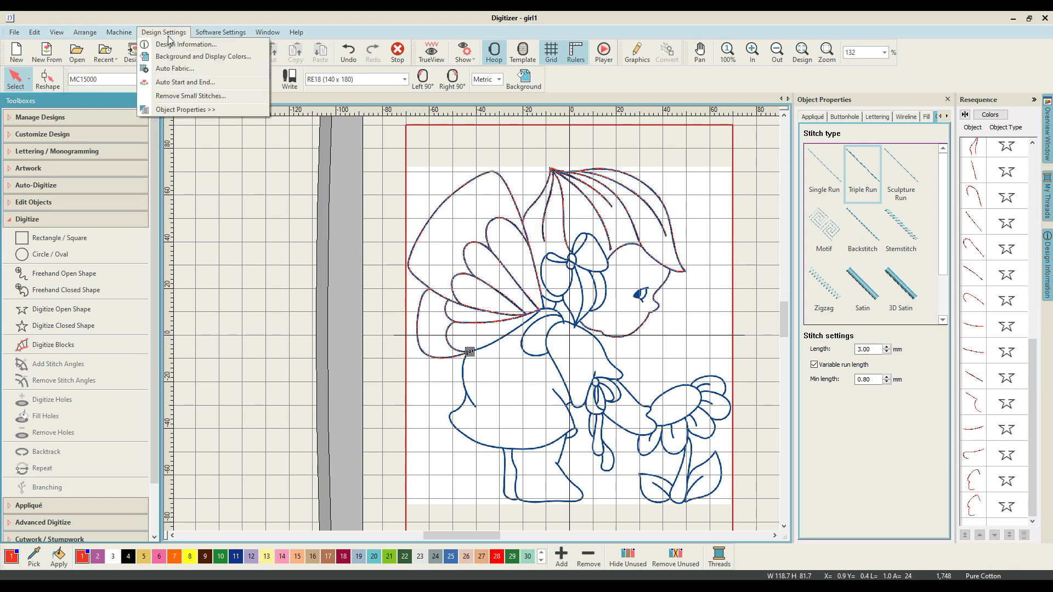
pyautogui.click(490, 247)
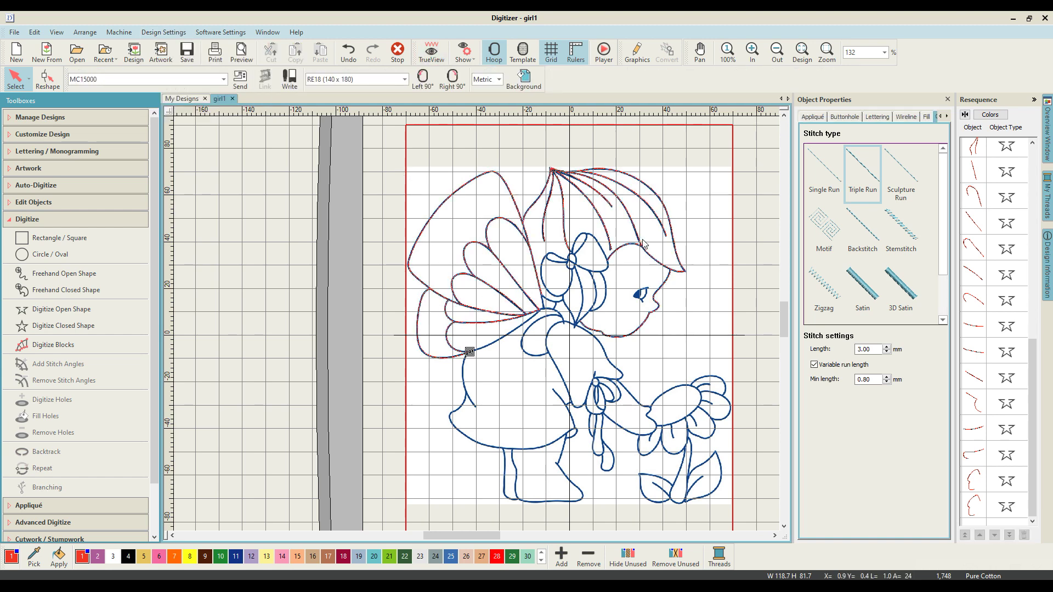
pyautogui.press('t')
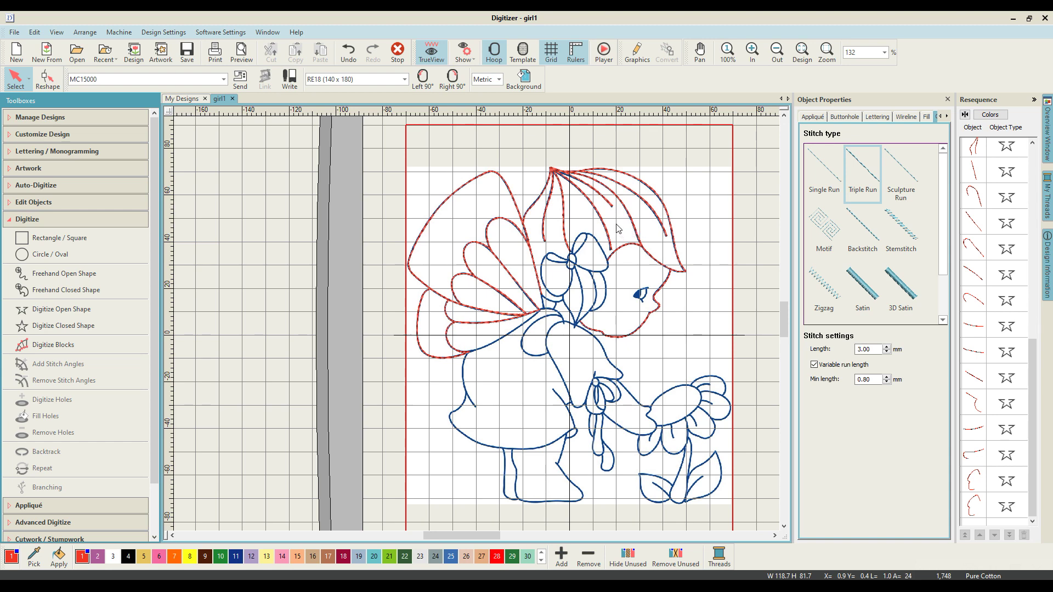
pyautogui.press('z')
pyautogui.press('z')
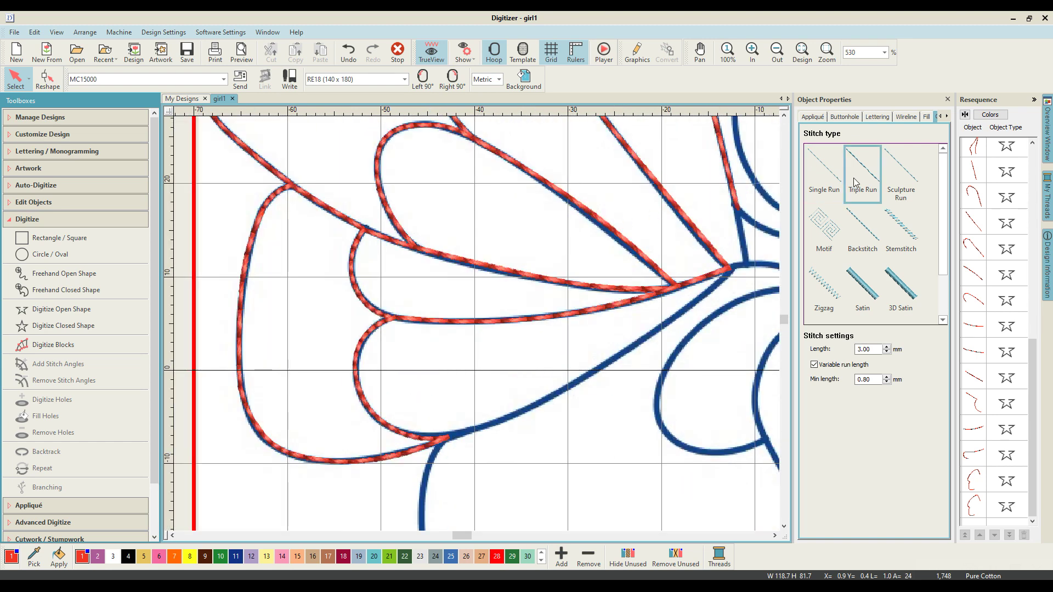
# Step: Trace the lower wing edge up to the petal tip as a triple-run line
pyautogui.click(451, 440)
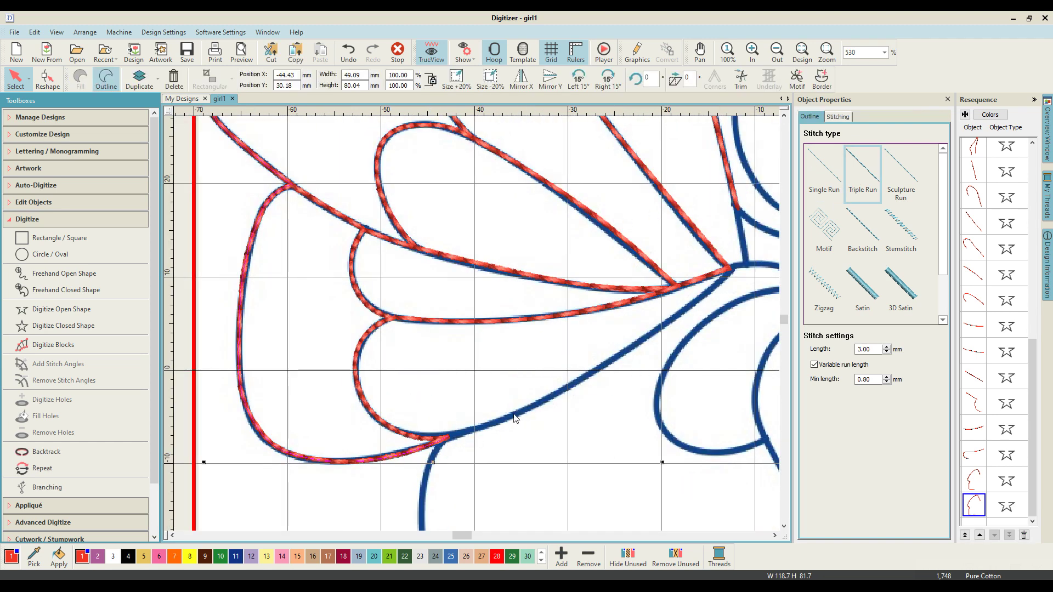
pyautogui.click(305, 513)
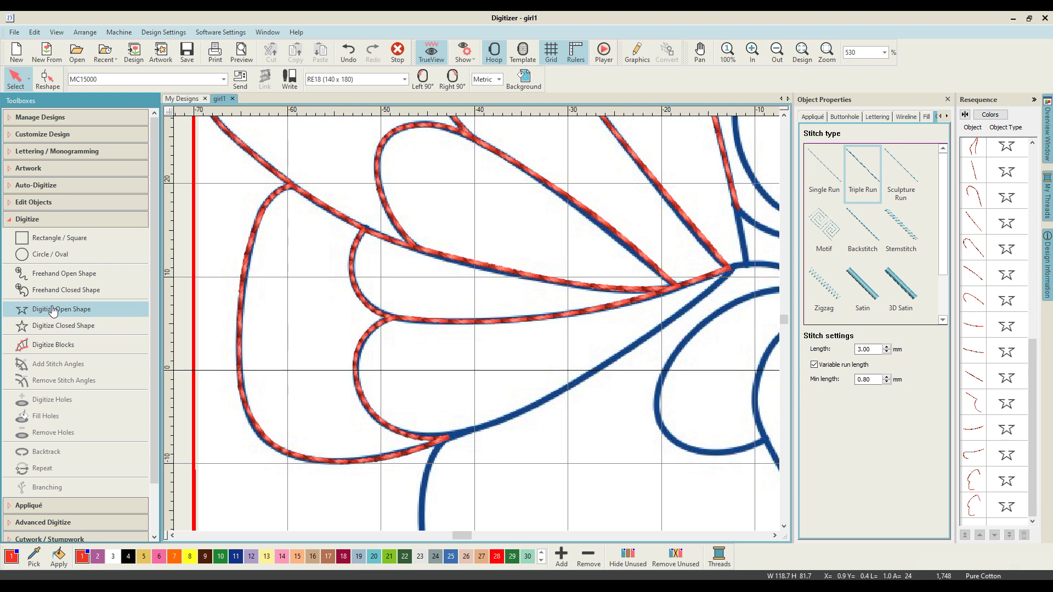
pyautogui.click(32, 311)
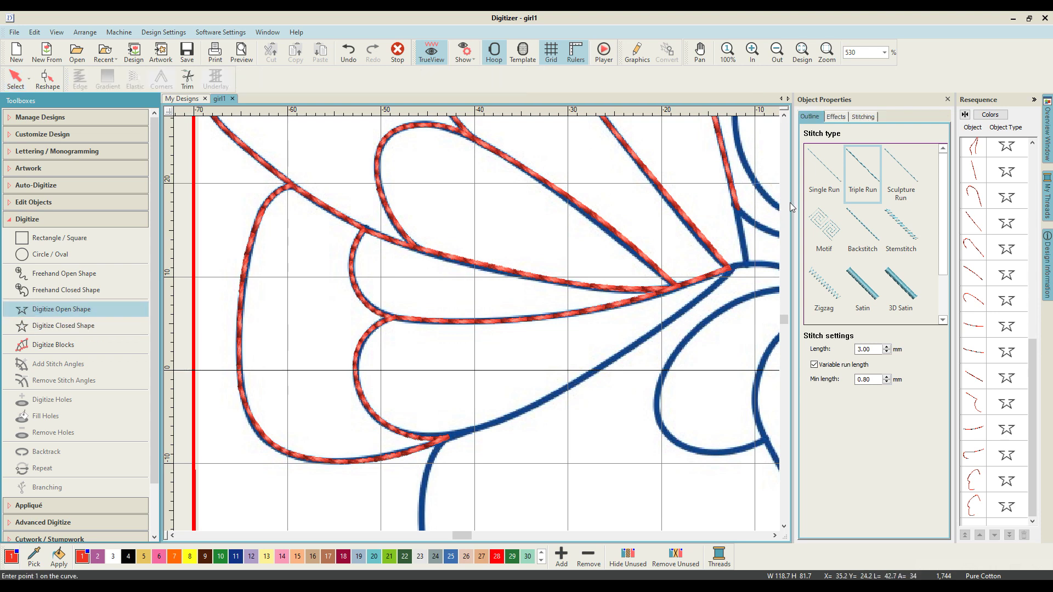
pyautogui.click(447, 438)
pyautogui.click(531, 409)
pyautogui.click(630, 347)
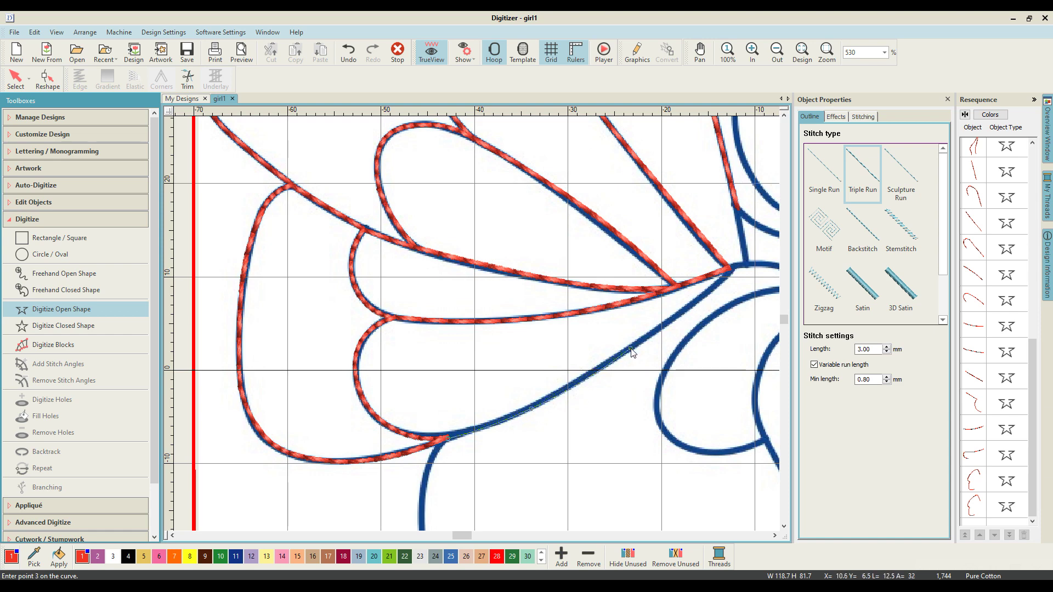
pyautogui.click(723, 278)
pyautogui.click(732, 267)
pyautogui.click(748, 266)
pyautogui.press('Return')
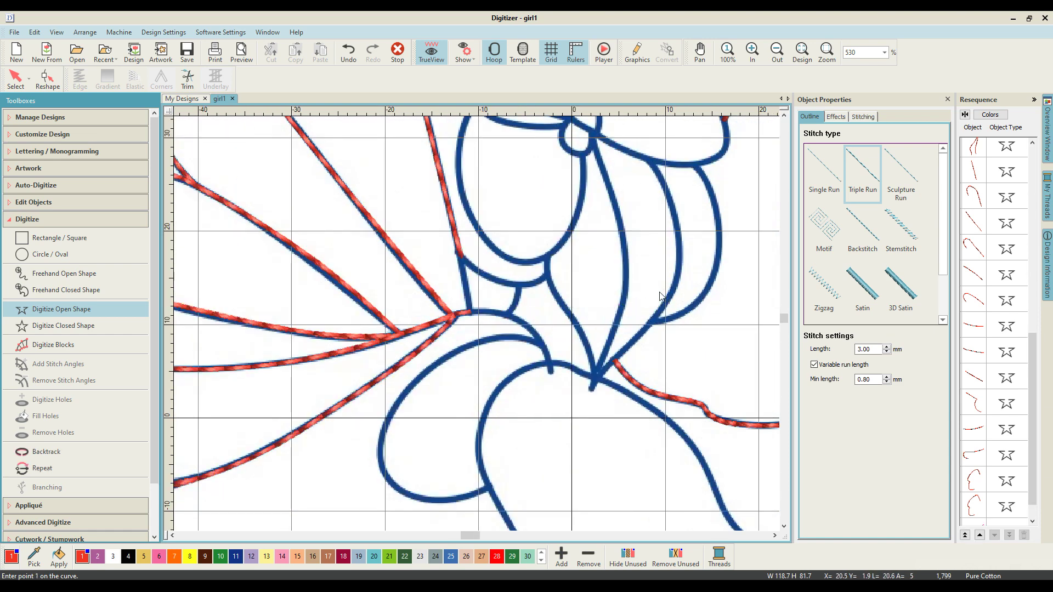
# Step: Inspect the wing centre up close and switch new lines to Single Run at 2.50 mm
pyautogui.hotkey('shift', 'z')
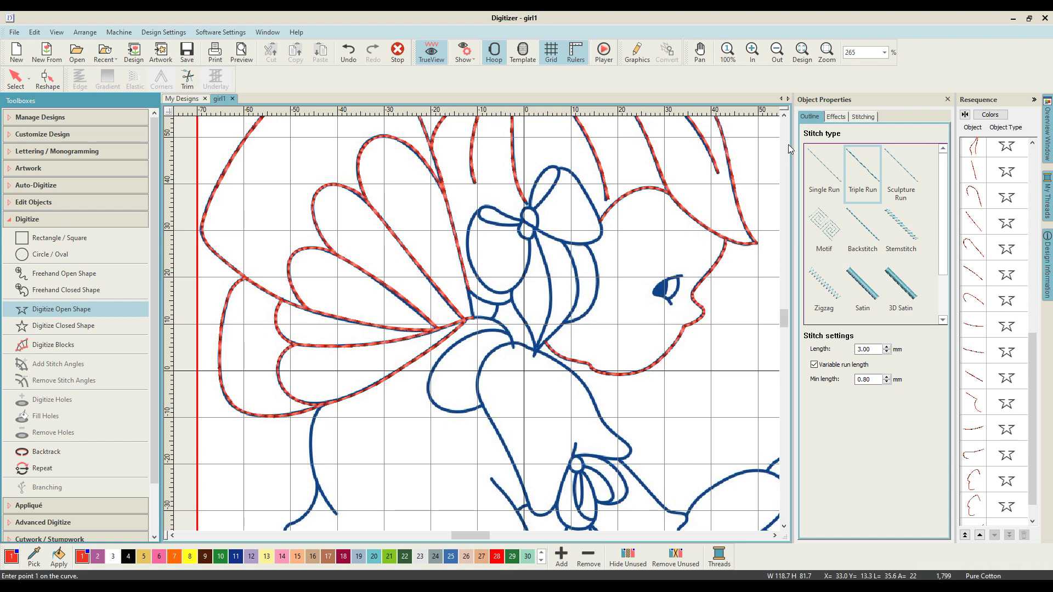
pyautogui.press('z')
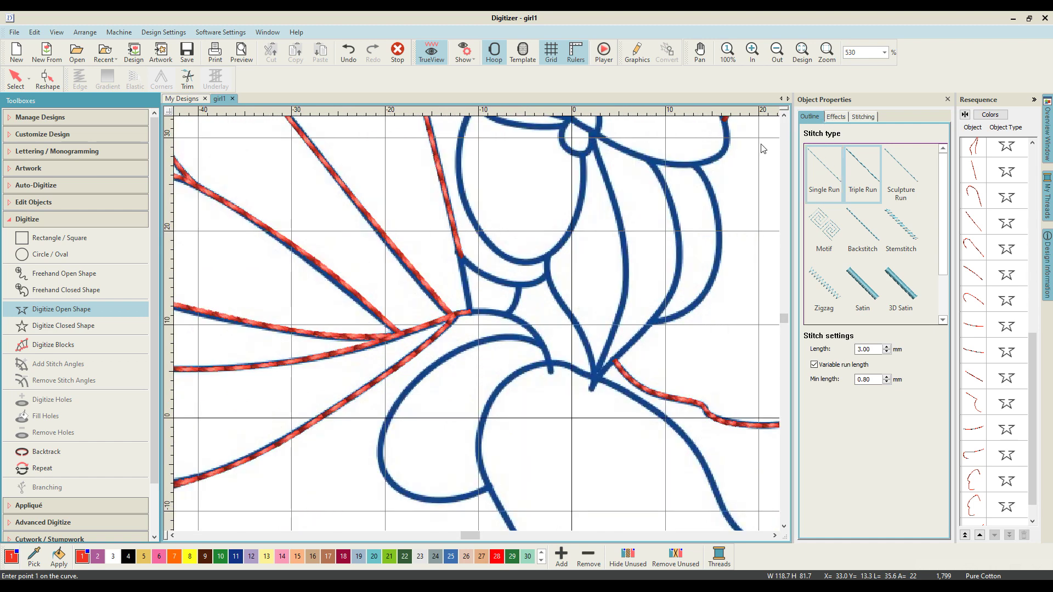
pyautogui.scroll(4, 519, 181)
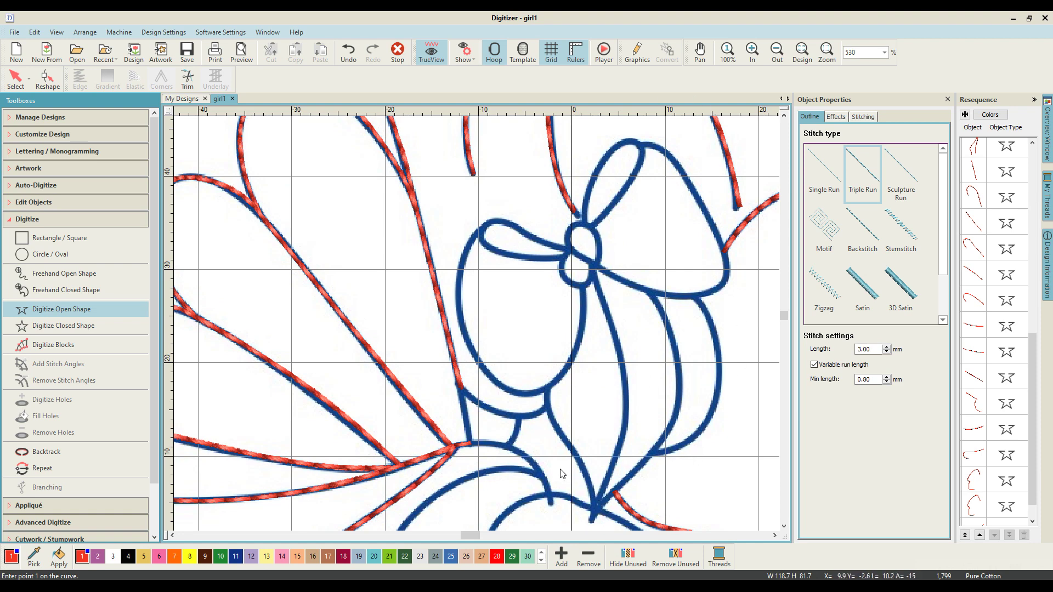
pyautogui.scroll(-4, 562, 474)
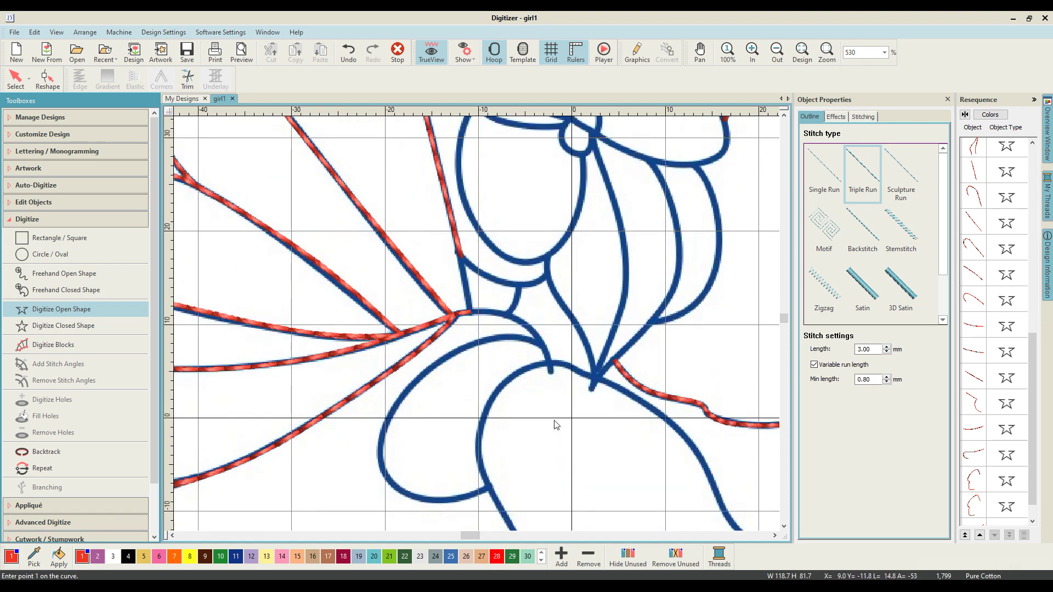
pyautogui.click(818, 173)
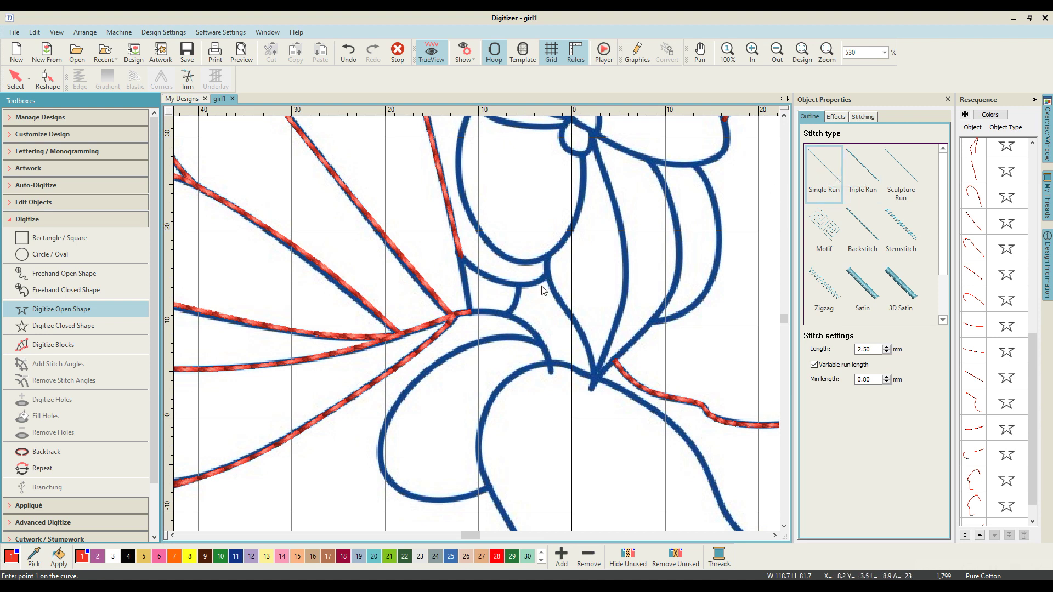
# Step: Trace a short single-run curve on the arm outline
pyautogui.click(470, 313)
pyautogui.click(486, 311)
pyautogui.click(509, 319)
pyautogui.press('Return')
# Step: Trace a triple-run line back along the arm and up the existing red line
pyautogui.click(872, 168)
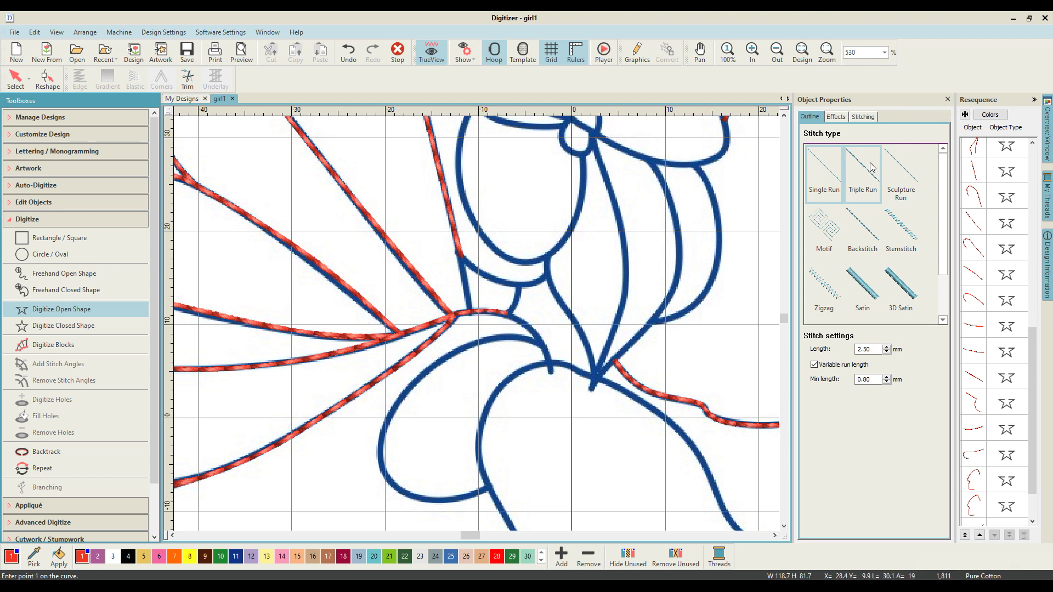
pyautogui.click(507, 313)
pyautogui.click(486, 313)
pyautogui.click(470, 313)
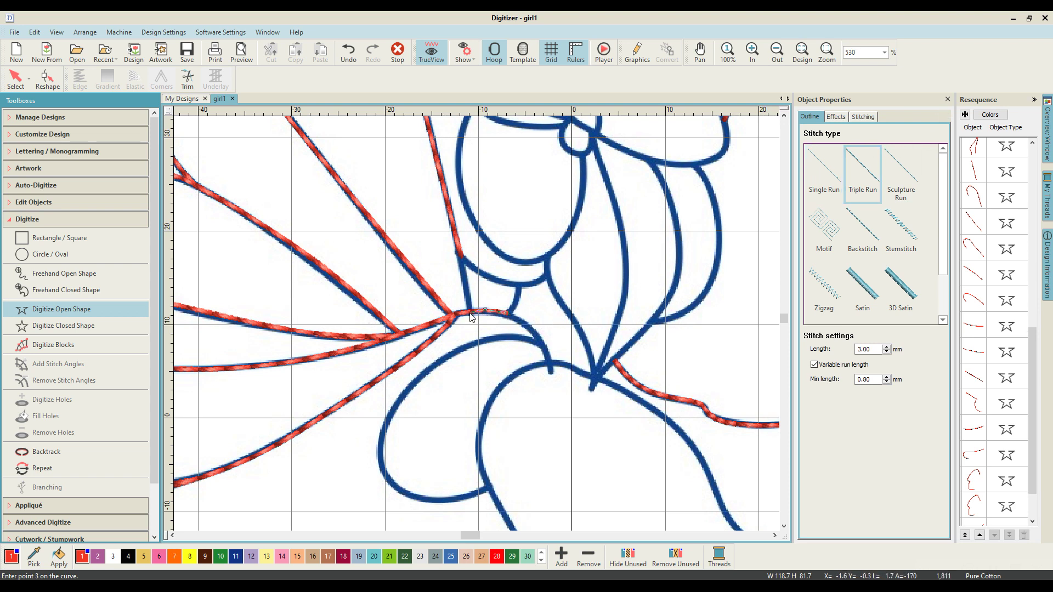
pyautogui.click(459, 255)
pyautogui.click(481, 272)
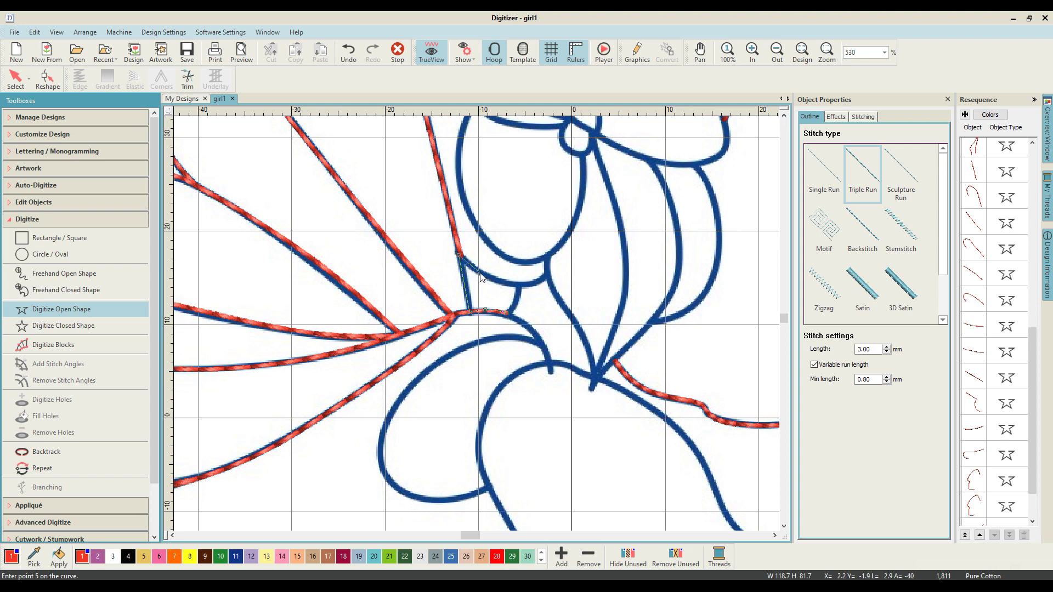
pyautogui.click(519, 285)
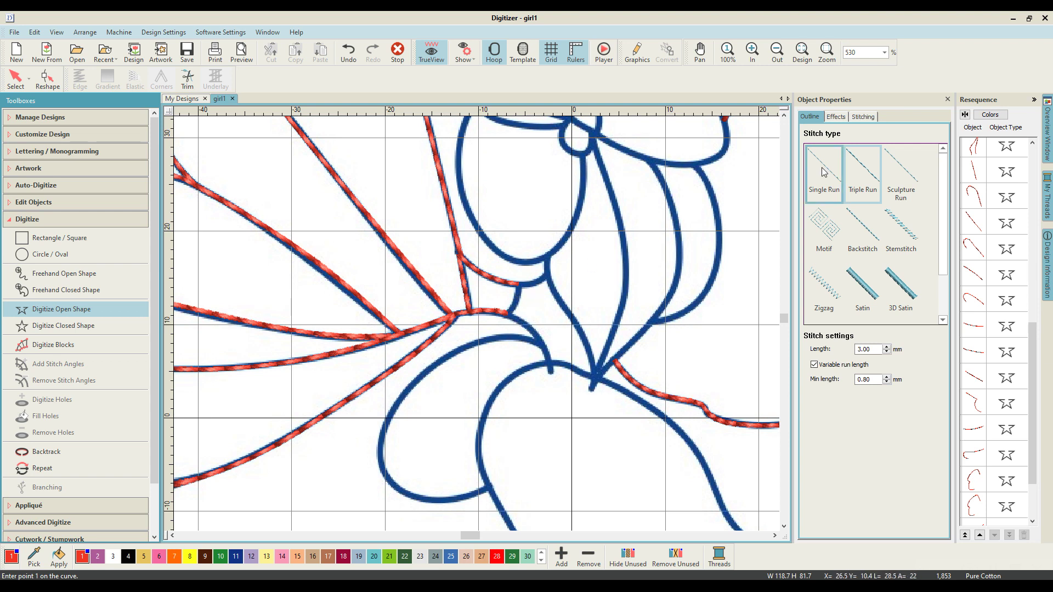
# Step: Trace a short chin line, colour it yellow with swatch 8, and reset new lines to Triple Run 3.00 mm
pyautogui.click(518, 285)
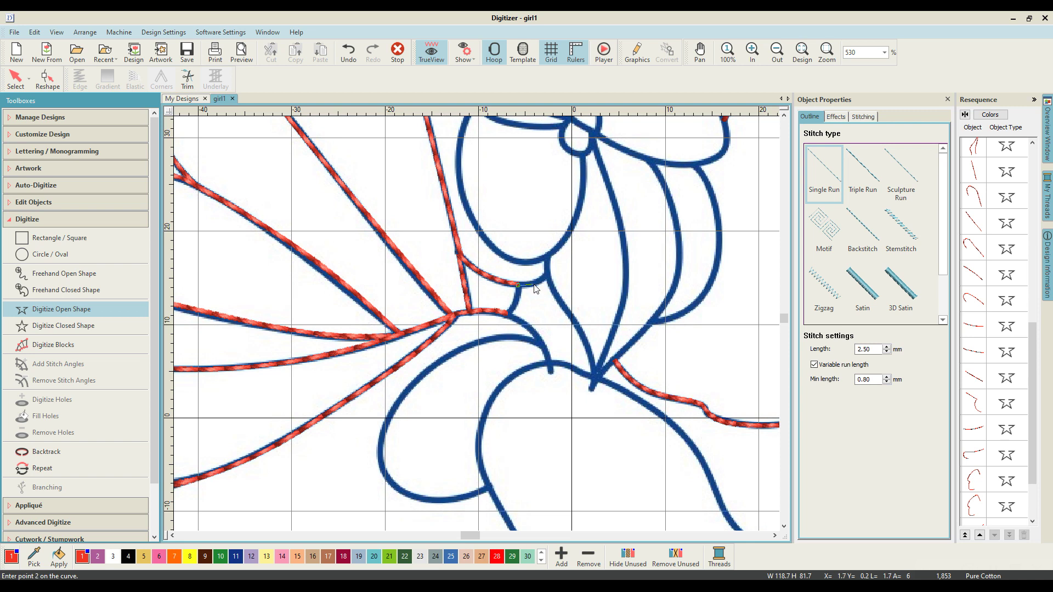
pyautogui.click(535, 285)
pyautogui.press('Return')
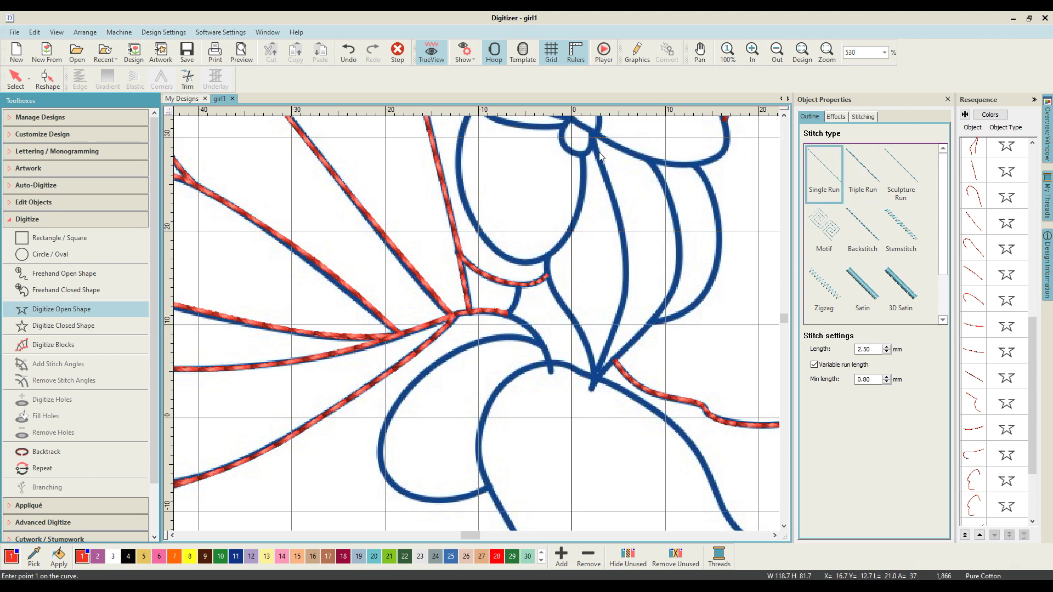
pyautogui.click(16, 78)
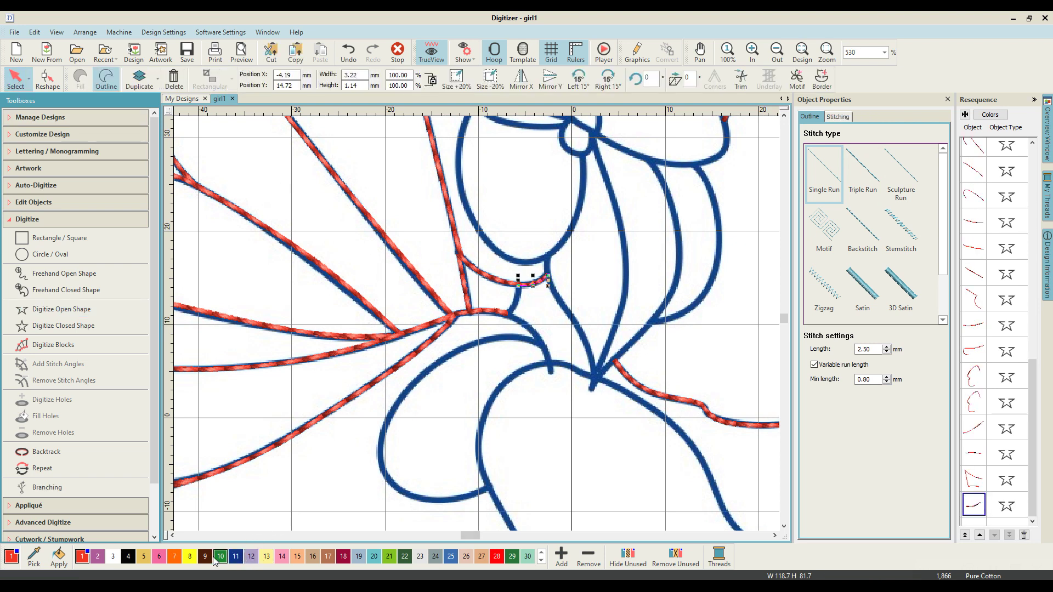
pyautogui.click(189, 556)
pyautogui.click(458, 513)
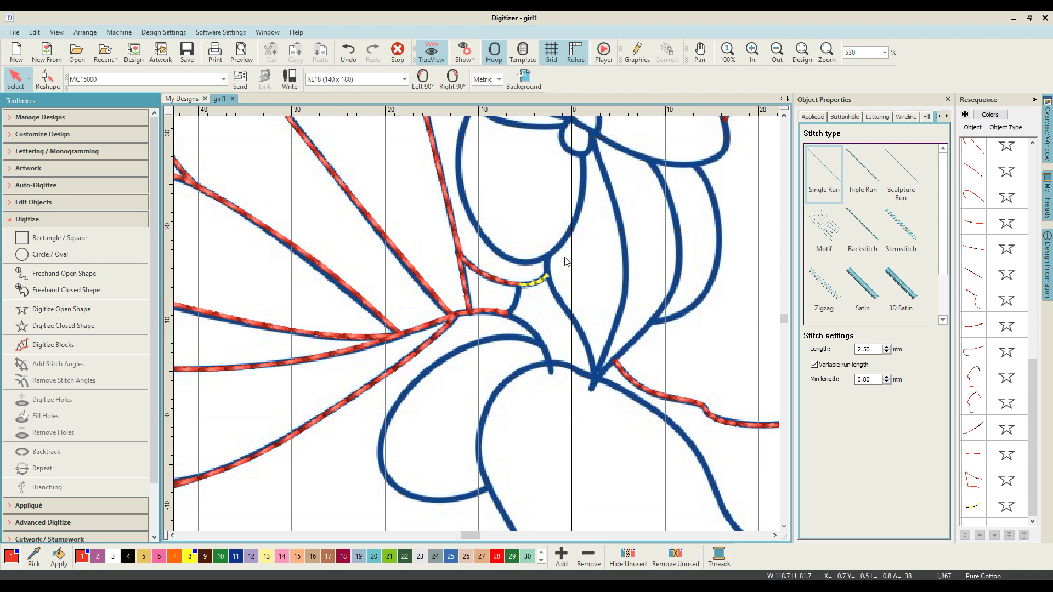
pyautogui.click(849, 172)
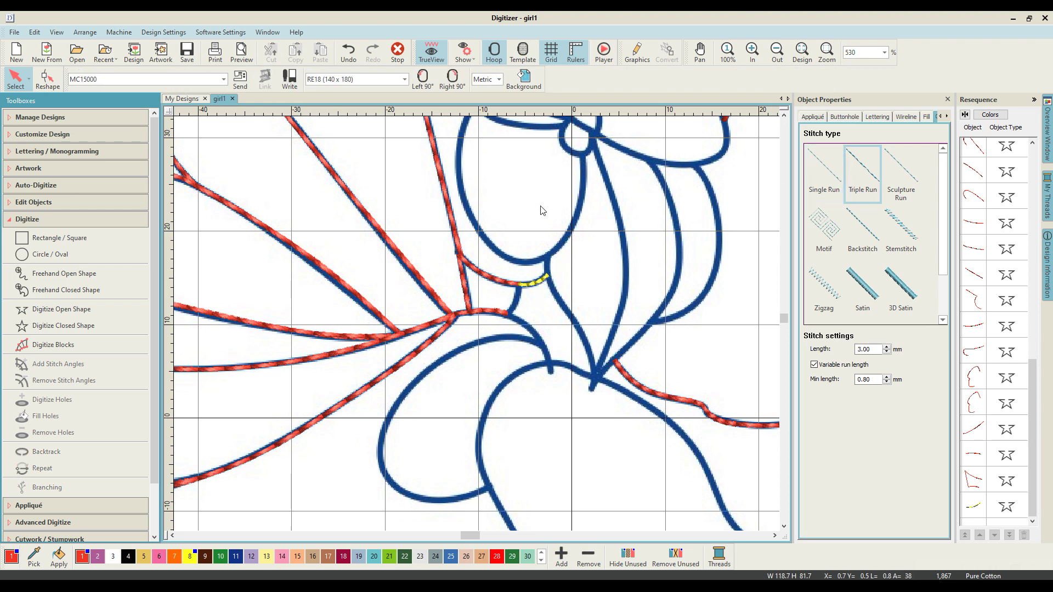
pyautogui.click(52, 310)
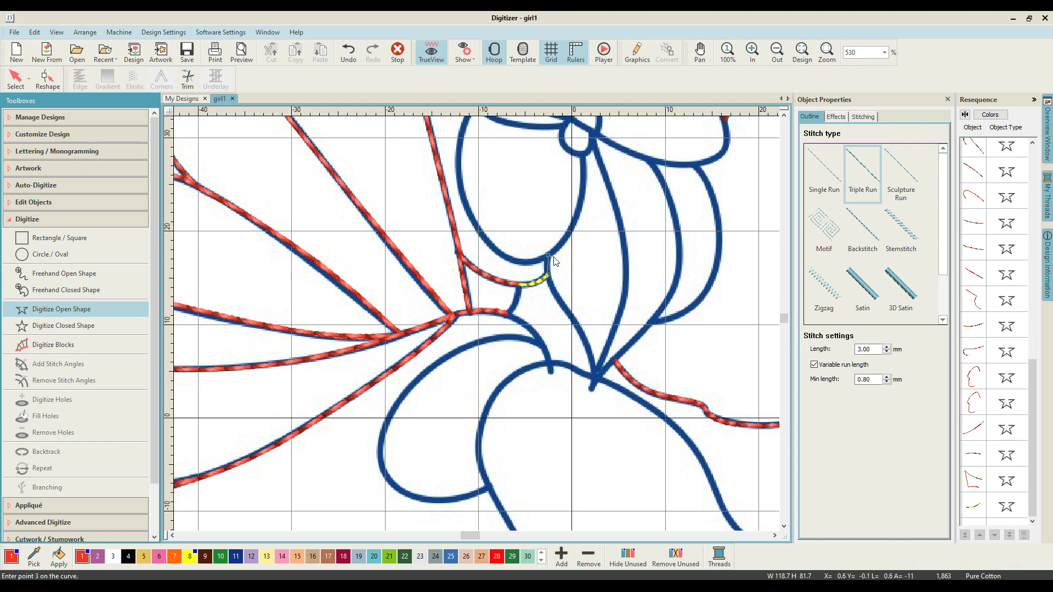
# Step: Finish the short segment, then stitch a single-run line up the face outline to the bow knot
pyautogui.scroll(2, 554, 262)
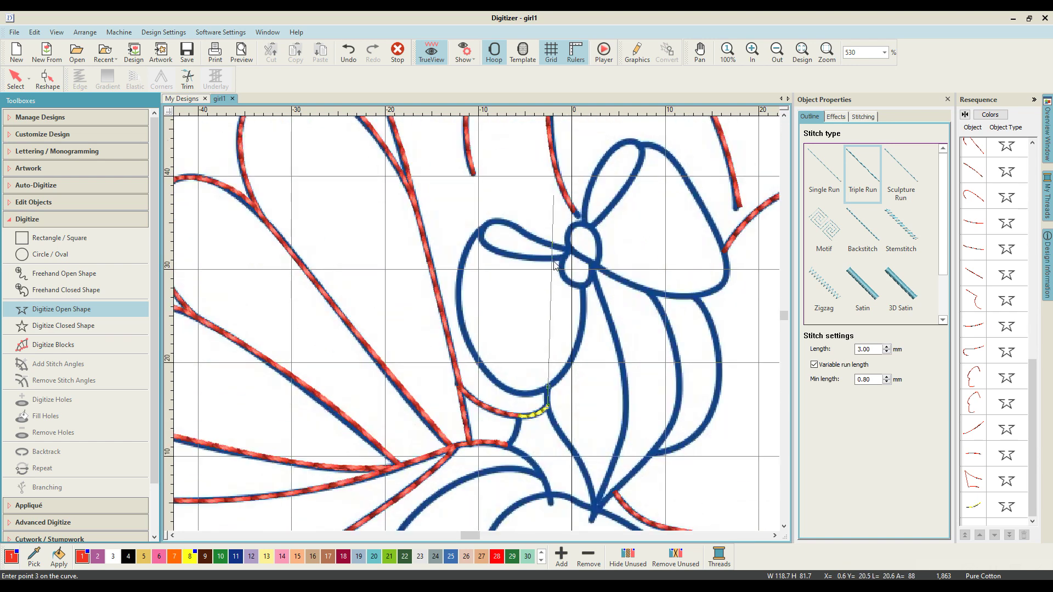
pyautogui.press('Return')
pyautogui.click(815, 162)
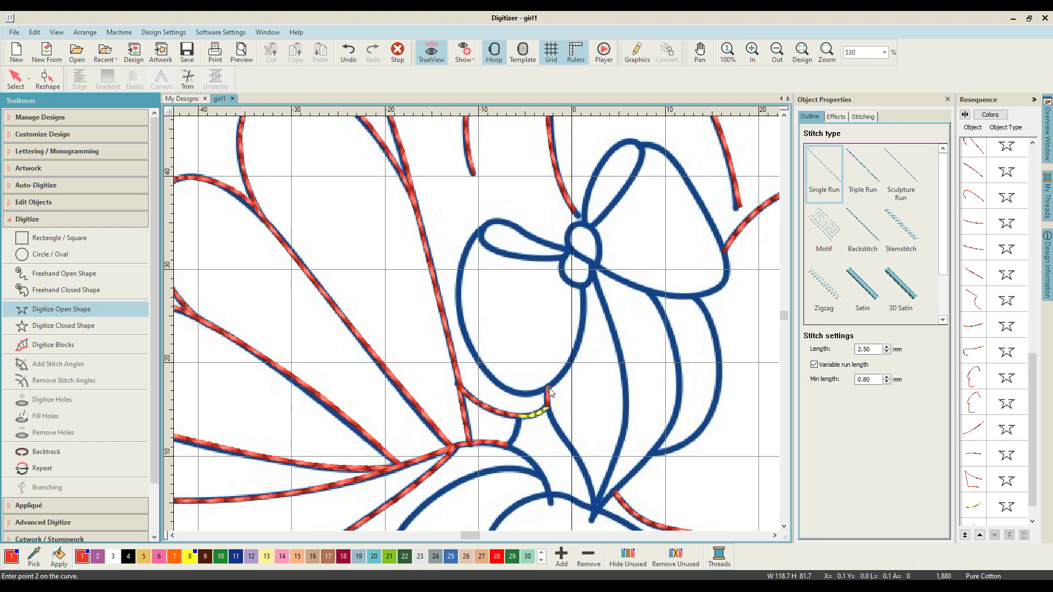
pyautogui.click(570, 363)
pyautogui.click(584, 311)
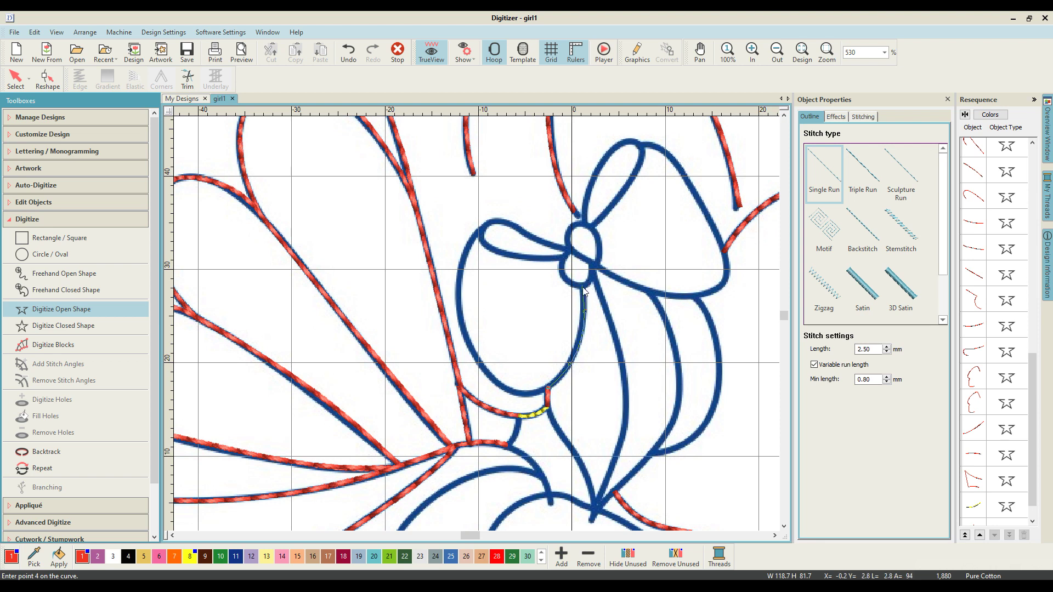
pyautogui.click(584, 292)
pyautogui.press('Return')
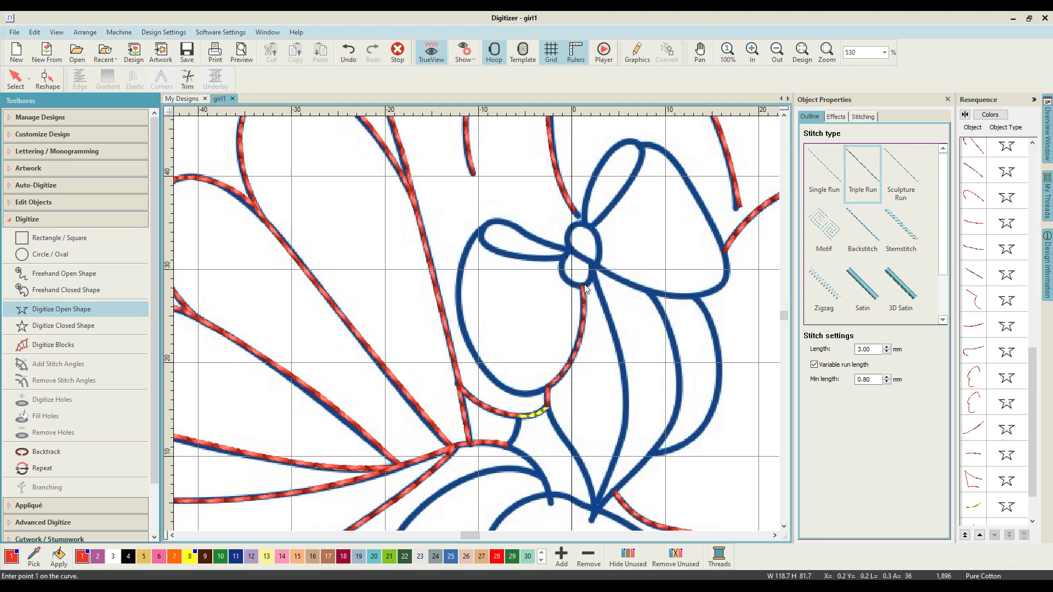
# Step: Trace the face outline from the knot around the neckline, left cheek and head back to the bow knot
pyautogui.click(583, 287)
pyautogui.click(583, 331)
pyautogui.click(567, 371)
pyautogui.click(510, 391)
pyautogui.click(471, 351)
pyautogui.click(459, 290)
pyautogui.click(465, 252)
pyautogui.click(480, 233)
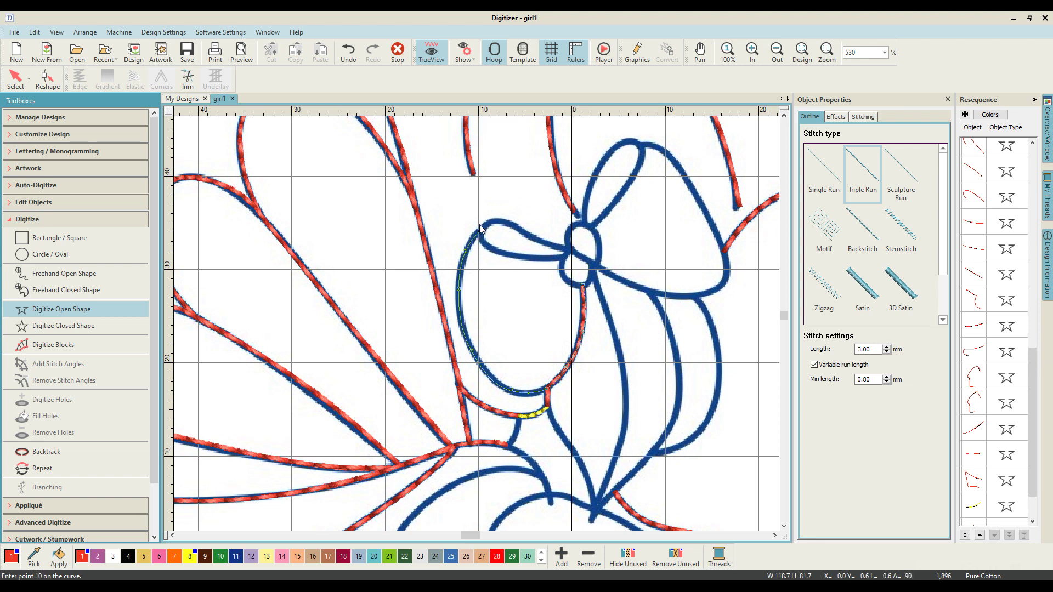
pyautogui.click(496, 220)
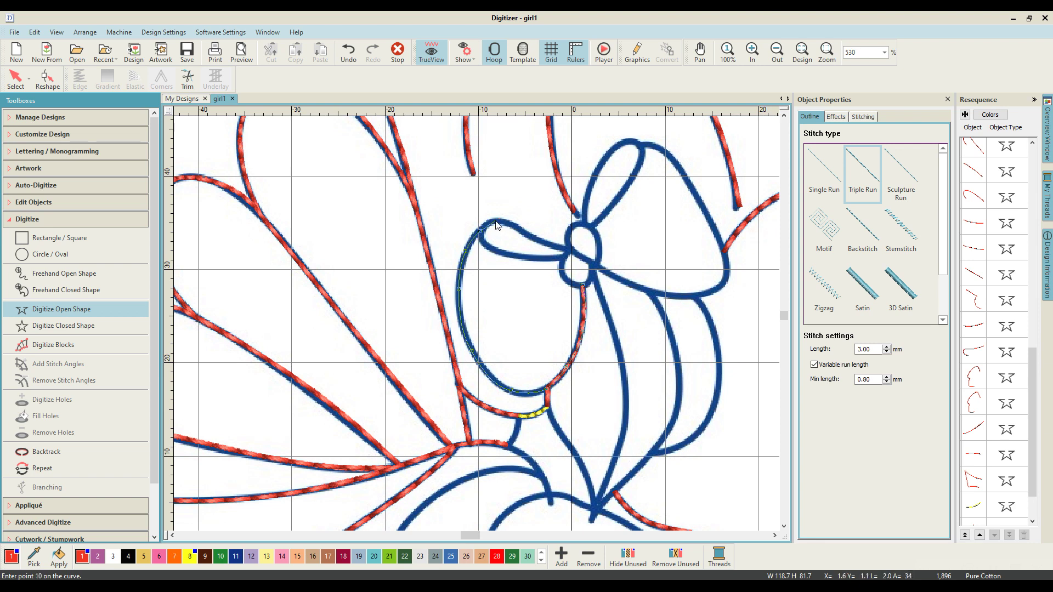
pyautogui.click(522, 232)
pyautogui.click(540, 242)
pyautogui.click(572, 249)
pyautogui.press('Return')
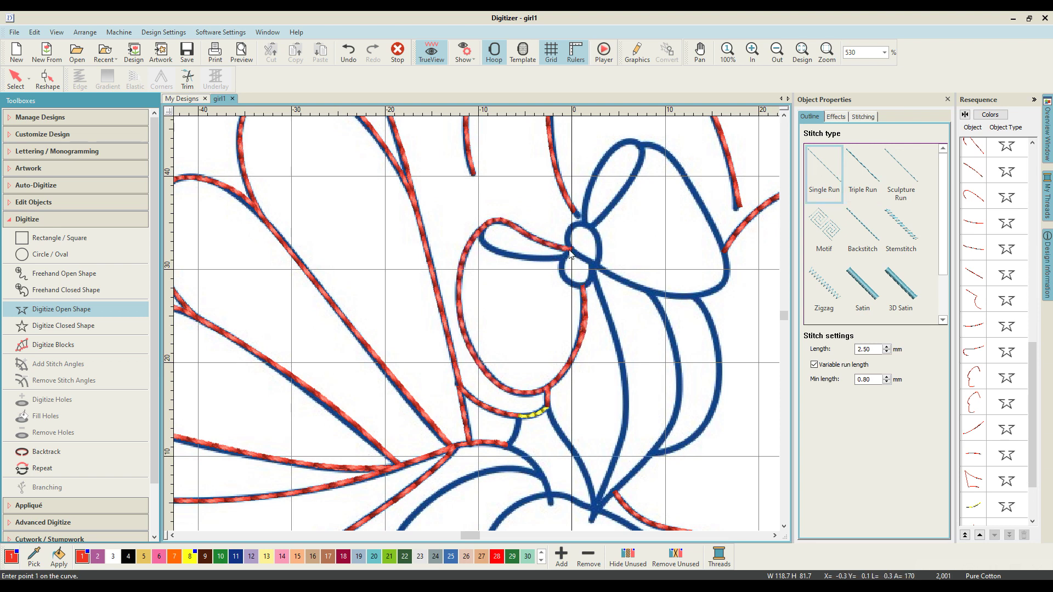
# Step: Stitch a single-run line along the bow loop, then trace the loop's lower edge around the knot
pyautogui.click(558, 258)
pyautogui.click(512, 256)
pyautogui.click(482, 231)
pyautogui.press('Return')
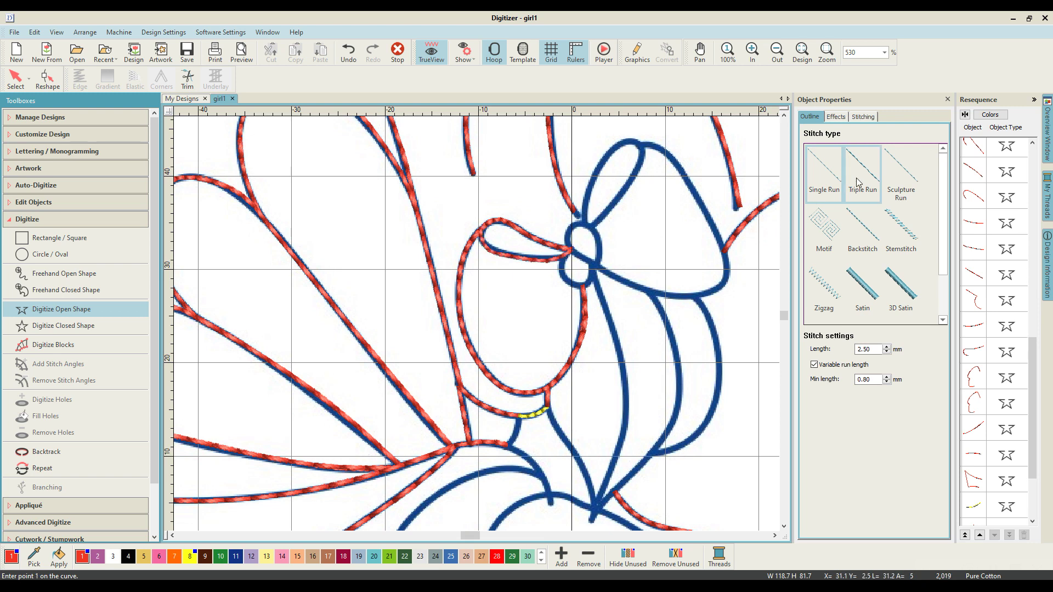
pyautogui.click(480, 233)
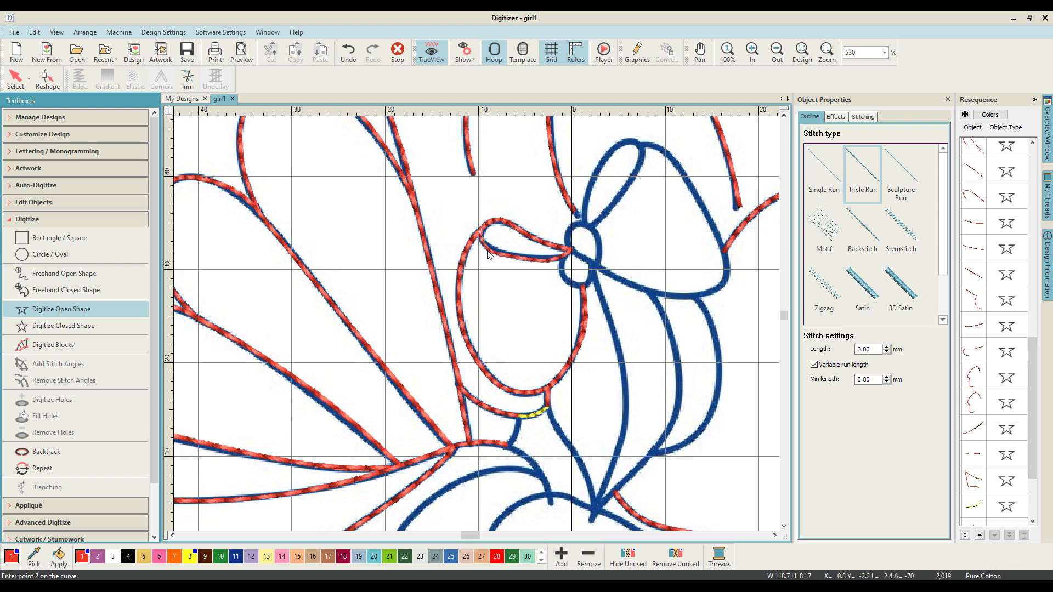
pyautogui.click(516, 261)
pyautogui.click(571, 251)
pyautogui.click(561, 267)
pyautogui.click(572, 285)
pyautogui.click(594, 263)
# Step: Trace the bow's upper loop, fix a misplaced point, and finish the bow outline in triple run
pyautogui.click(575, 222)
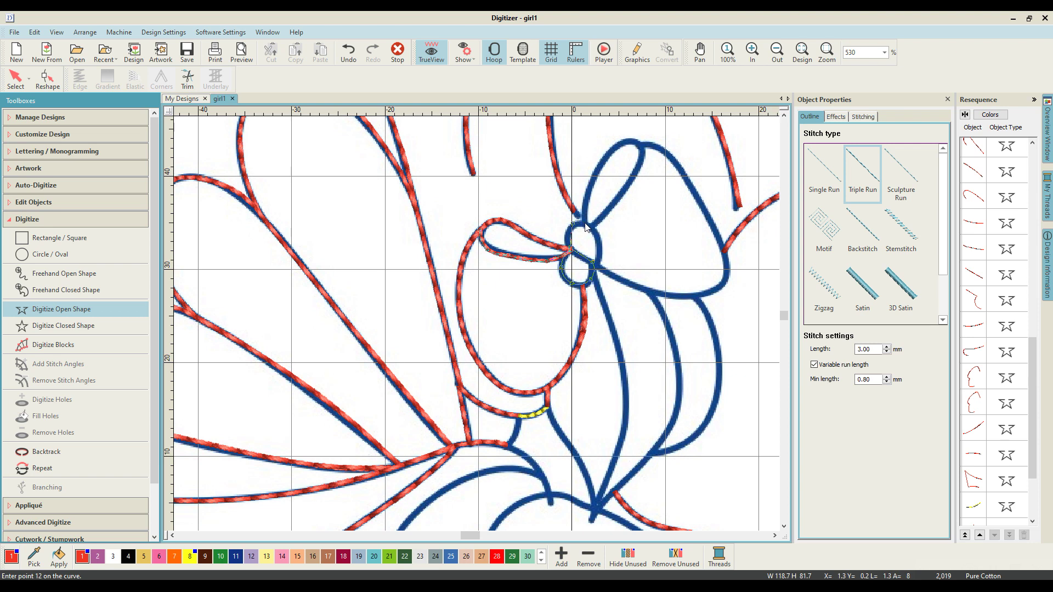
pyautogui.click(583, 221)
pyautogui.click(593, 174)
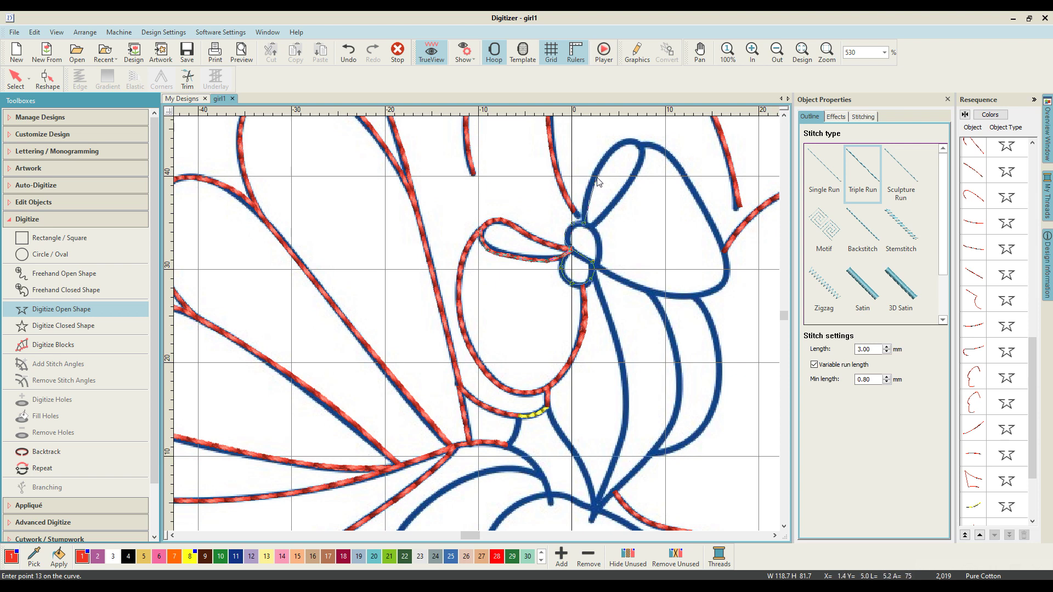
pyautogui.click(612, 147)
pyautogui.click(630, 142)
pyautogui.click(643, 149)
pyautogui.click(623, 195)
pyautogui.click(594, 231)
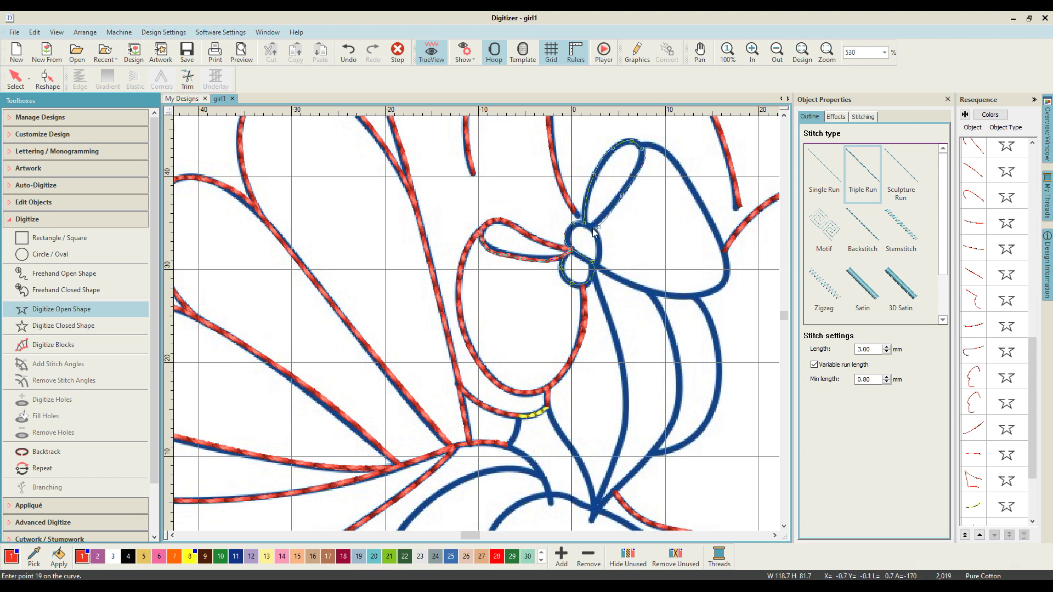
pyautogui.press('BackSpace')
pyautogui.click(610, 210)
pyautogui.press('Return')
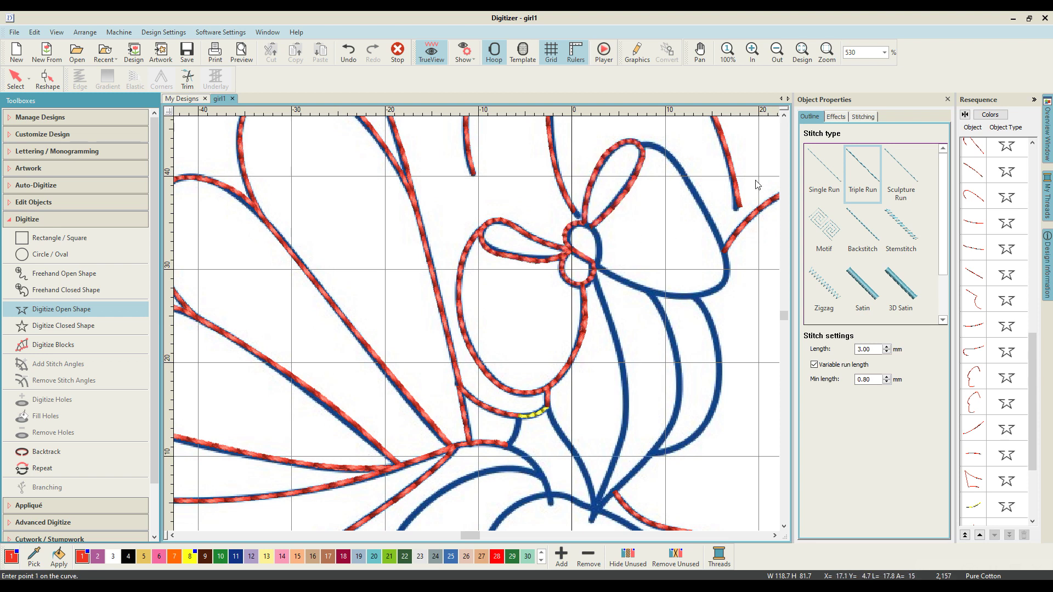
# Step: Add a short single-run bow line, then a triple-run line around the knot and along the bow
pyautogui.click(813, 175)
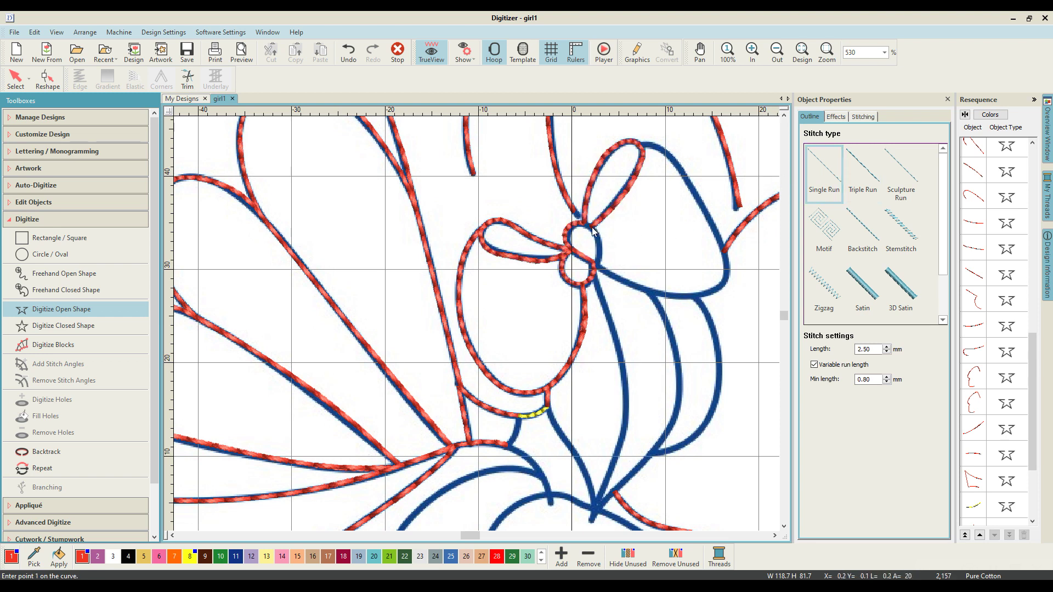
pyautogui.click(592, 230)
pyautogui.press('Return')
pyautogui.click(862, 174)
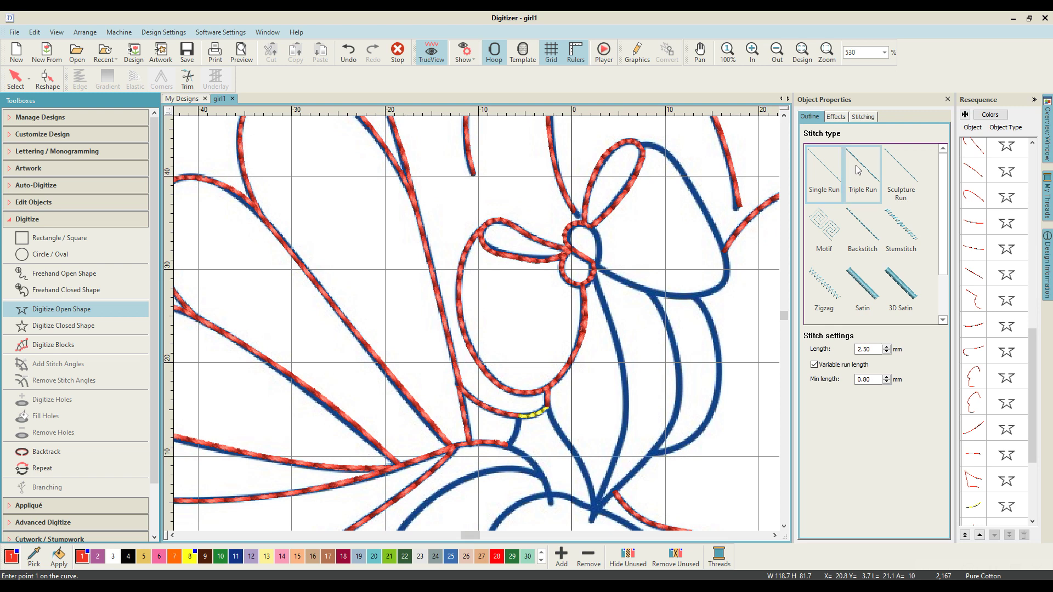
pyautogui.click(584, 227)
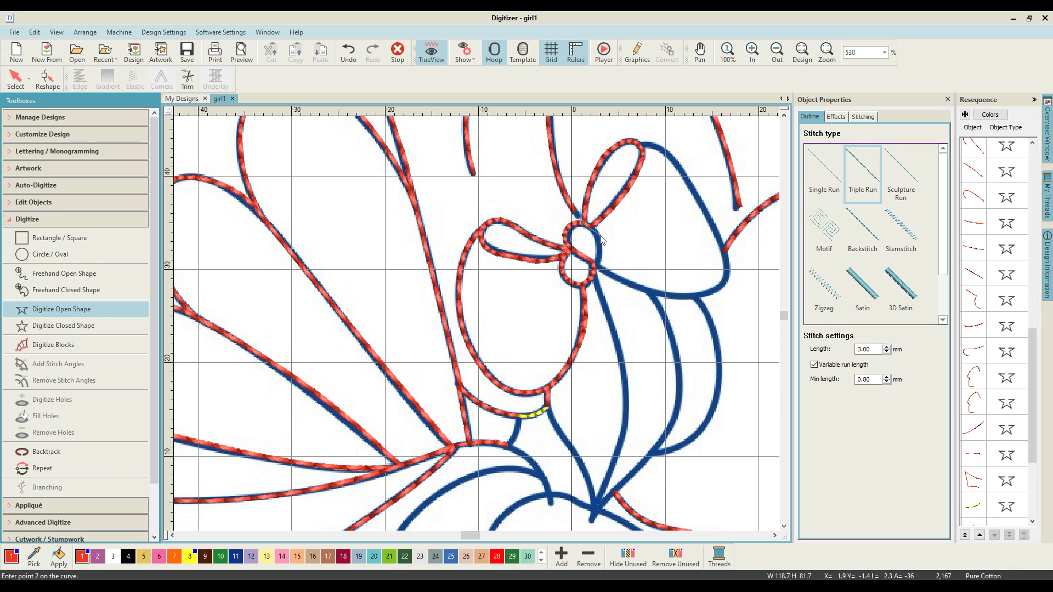
pyautogui.click(598, 241)
pyautogui.click(597, 267)
pyautogui.click(655, 295)
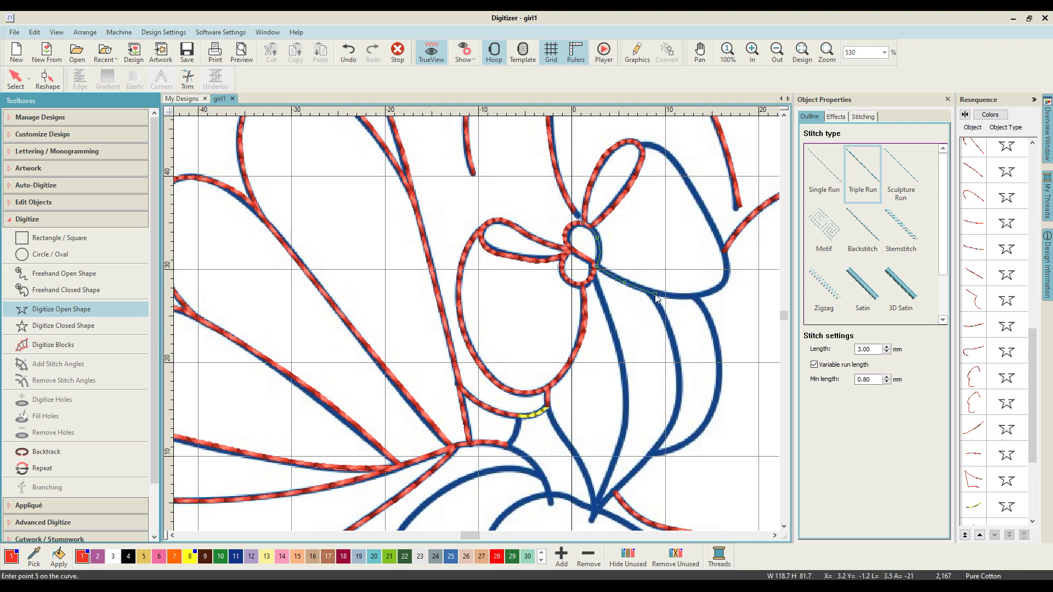
pyautogui.click(699, 300)
pyautogui.press('Return')
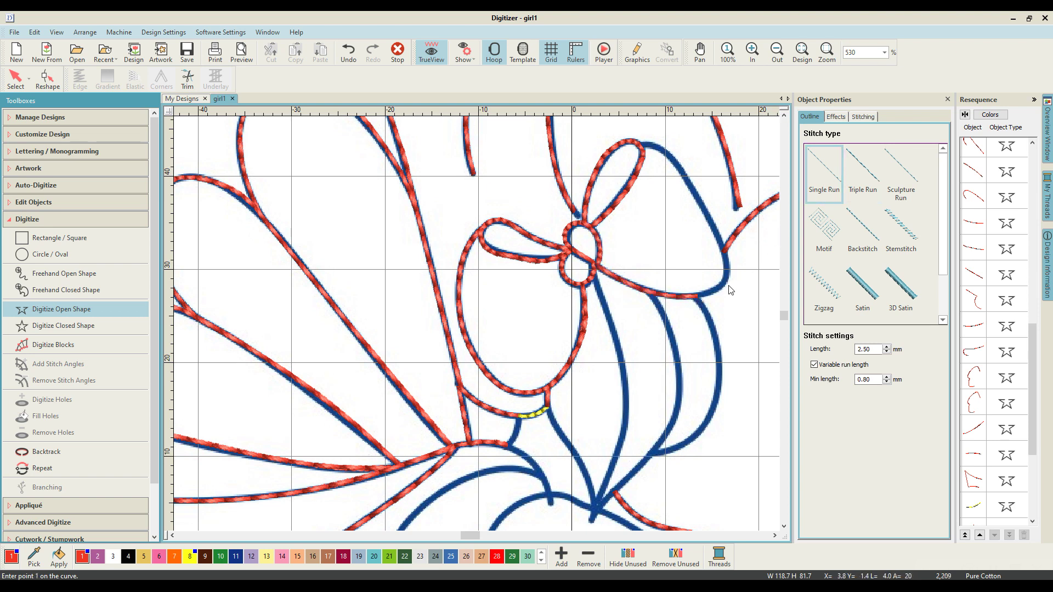
# Step: Stitch a single-run line along the large loop's lower edge and up its right side
pyautogui.click(695, 297)
pyautogui.click(717, 287)
pyautogui.click(726, 272)
pyautogui.click(722, 250)
pyautogui.click(693, 187)
pyautogui.click(663, 147)
pyautogui.press('Return')
# Step: Trace the large loop's outer edge and down the long hair outline in triple run
pyautogui.click(856, 172)
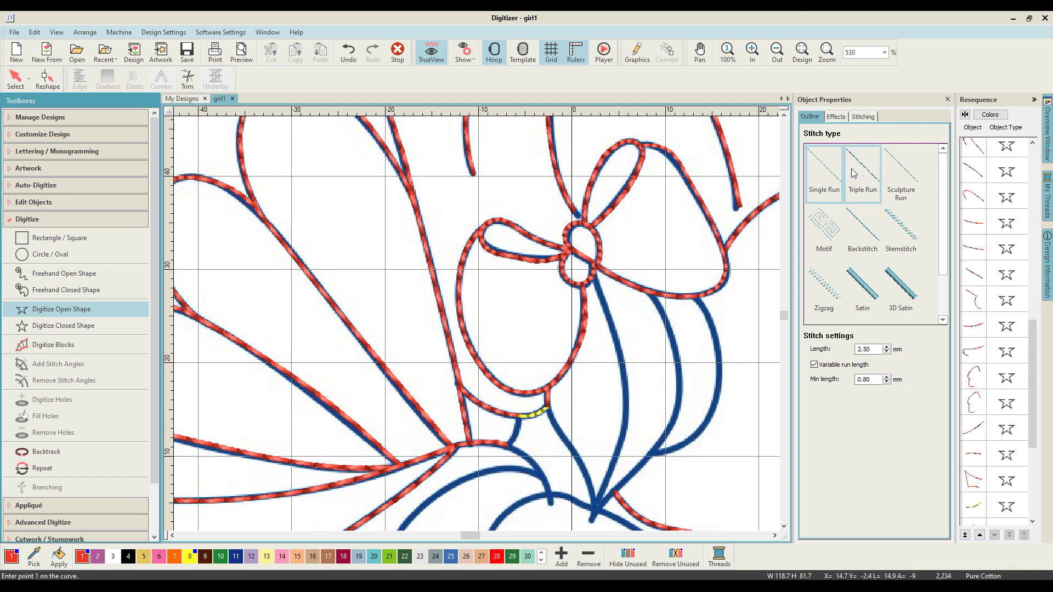
pyautogui.click(663, 148)
pyautogui.click(710, 219)
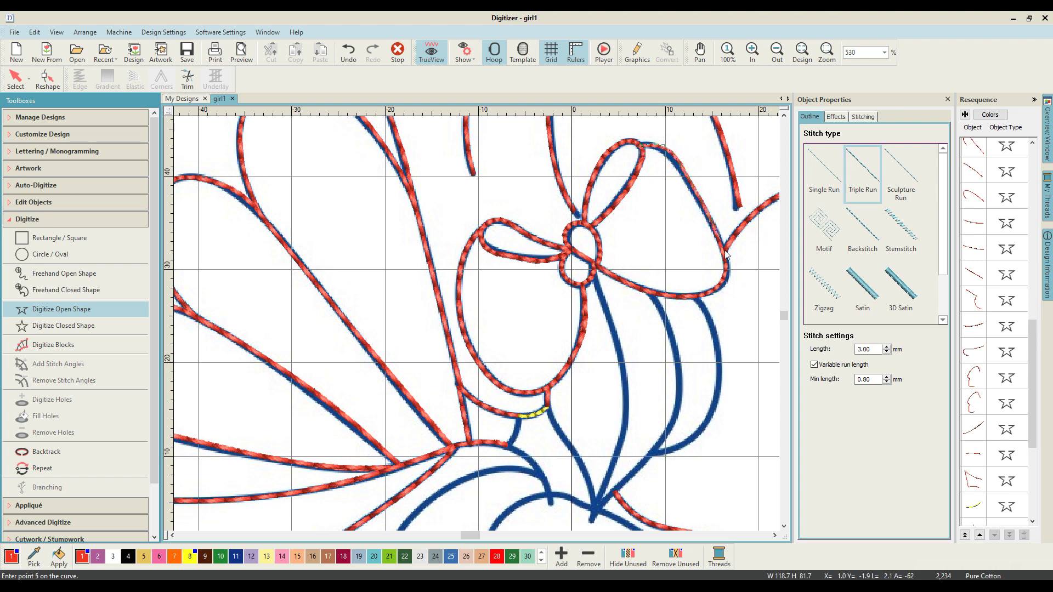
pyautogui.click(726, 265)
pyautogui.click(723, 282)
pyautogui.click(697, 297)
pyautogui.click(719, 374)
pyautogui.click(696, 436)
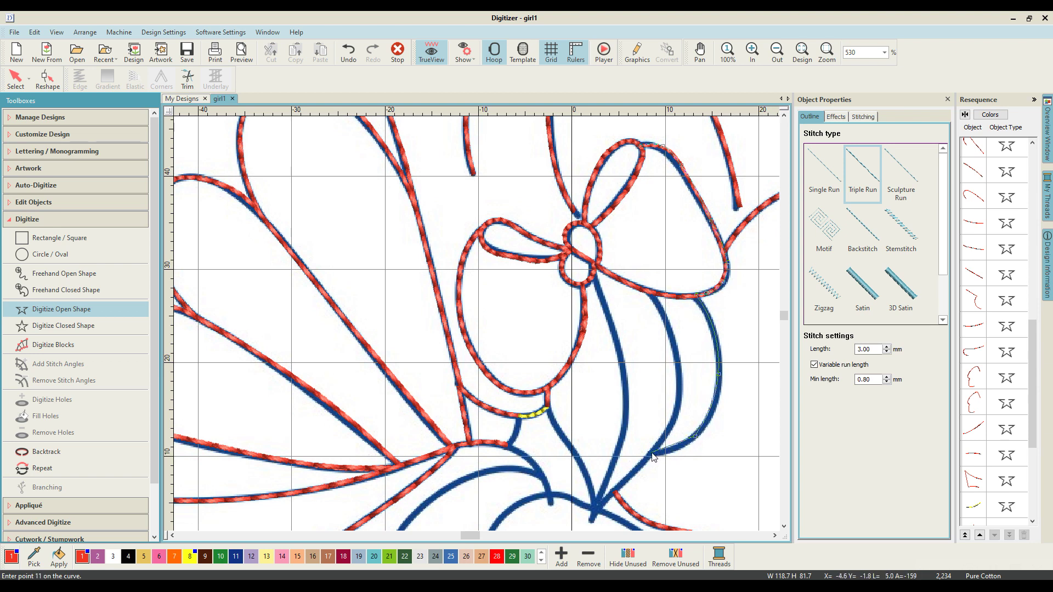
pyautogui.click(653, 456)
pyautogui.press('Return')
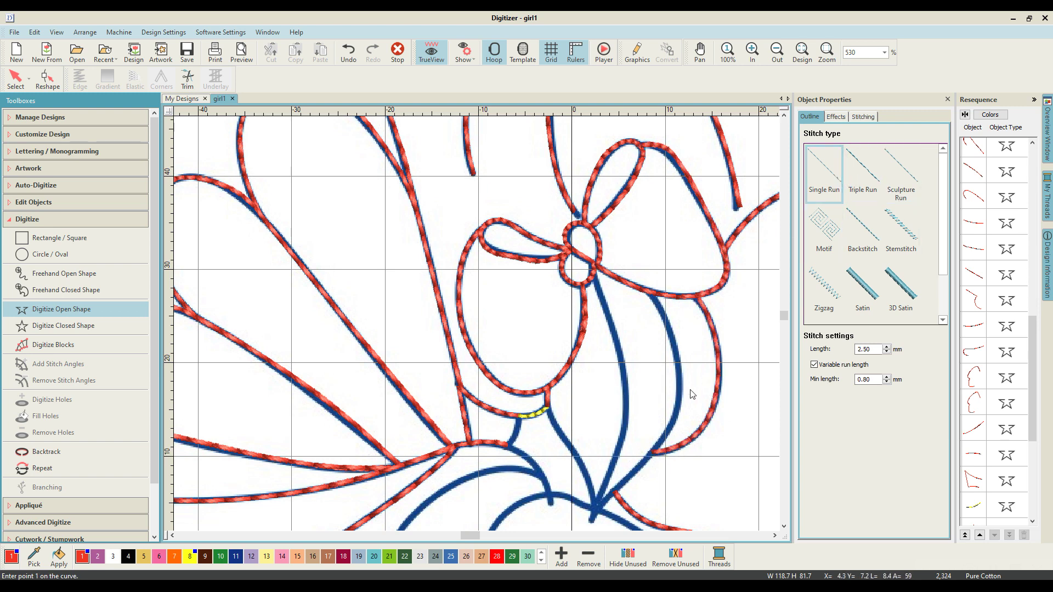
# Step: Stitch a single-run line up the right hair outline
pyautogui.click(652, 452)
pyautogui.click(679, 410)
pyautogui.click(675, 349)
pyautogui.click(657, 306)
pyautogui.press('Return')
# Step: Trace the inner hair strand down to the bottom junction in triple run
pyautogui.click(862, 173)
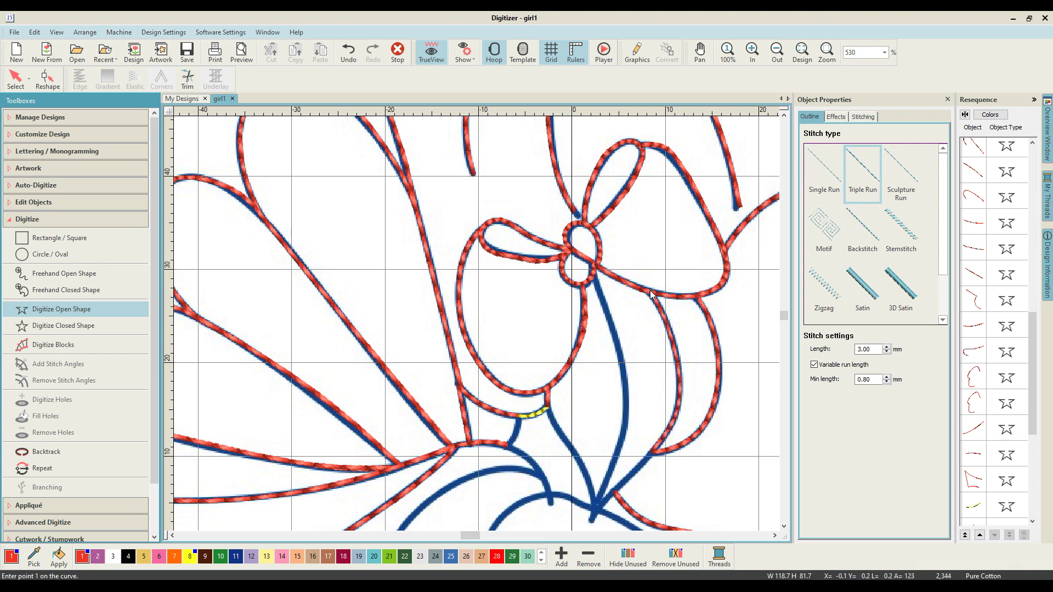
pyautogui.click(676, 351)
pyautogui.click(679, 411)
pyautogui.click(651, 453)
pyautogui.click(612, 497)
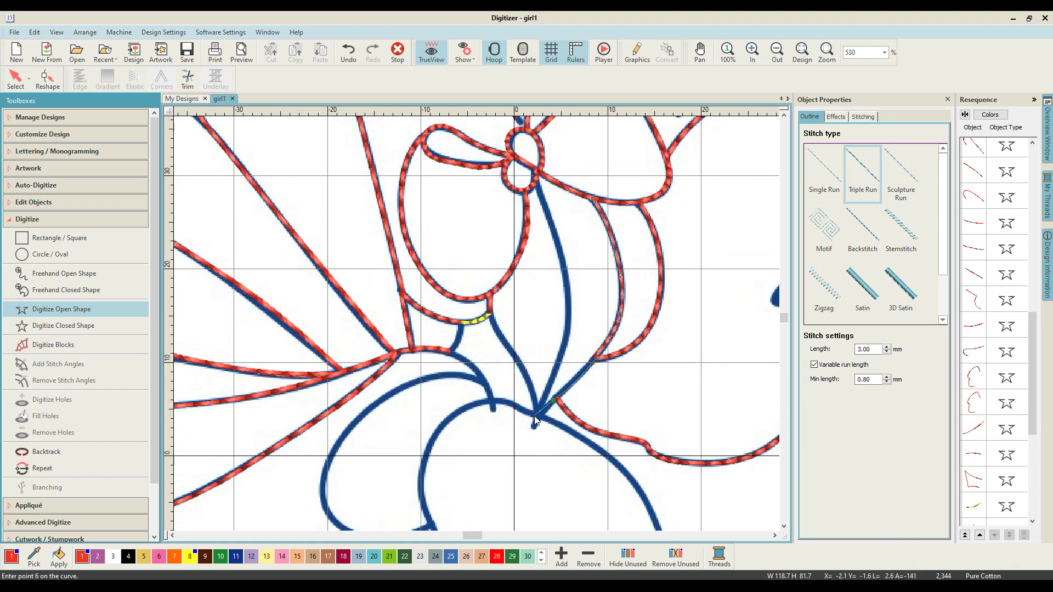
pyautogui.press('Return')
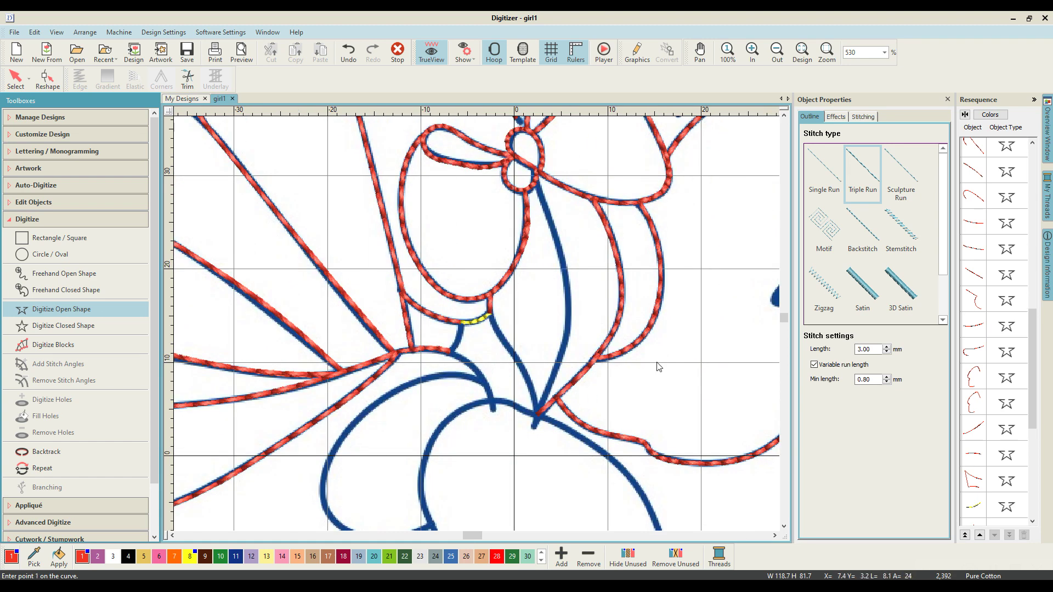
# Step: Stitch a single-run line up from the bottom toward the bow knot's top junction
pyautogui.click(536, 416)
pyautogui.click(566, 341)
pyautogui.click(560, 253)
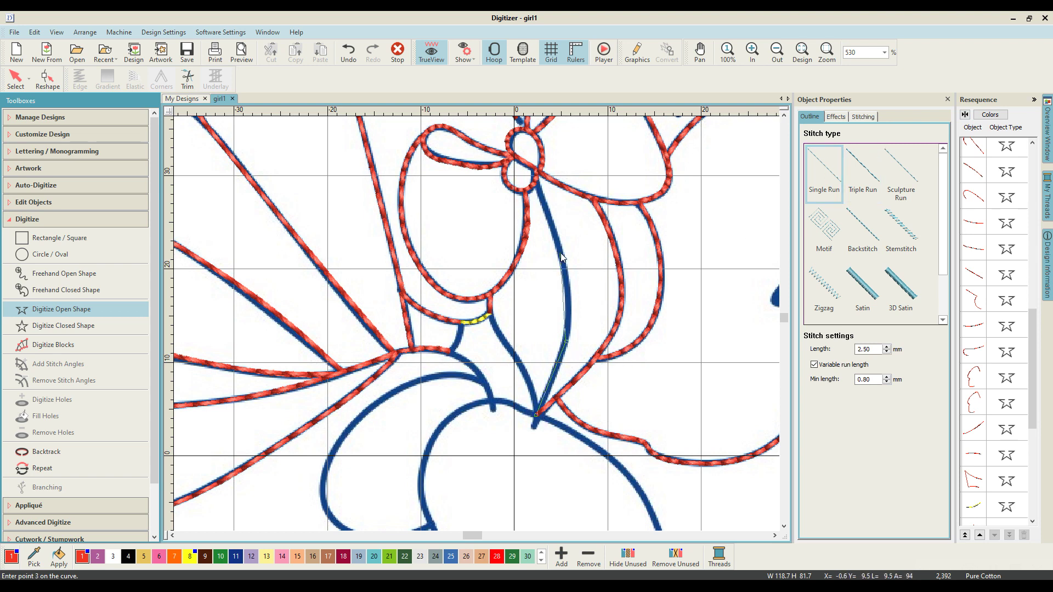
pyautogui.click(536, 183)
pyautogui.press('Return')
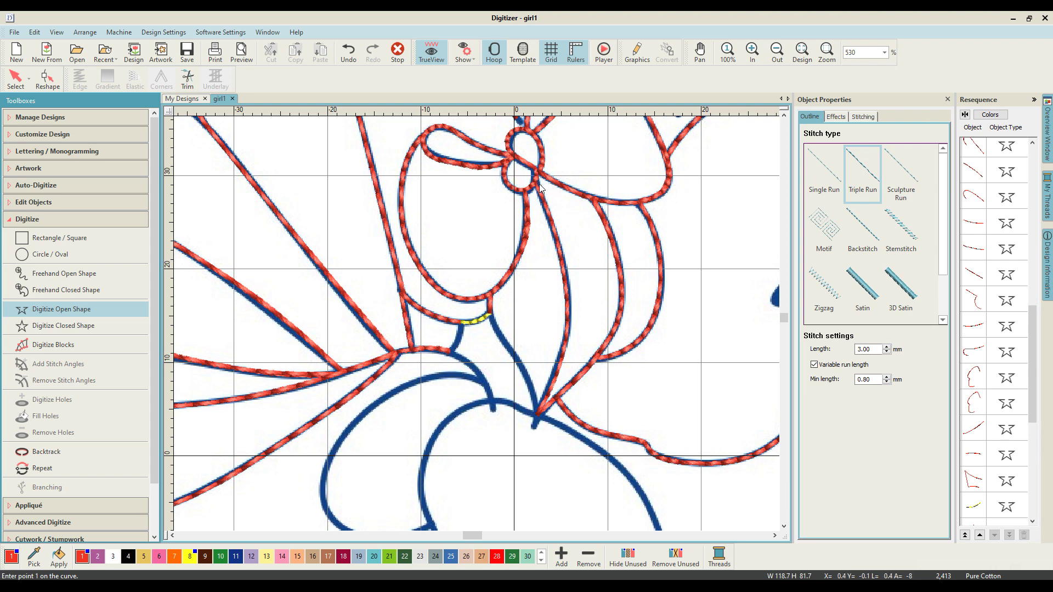
# Step: Start a triple-run line down from the bow knot, back up and along the chin segment
pyautogui.click(536, 186)
pyautogui.click(564, 270)
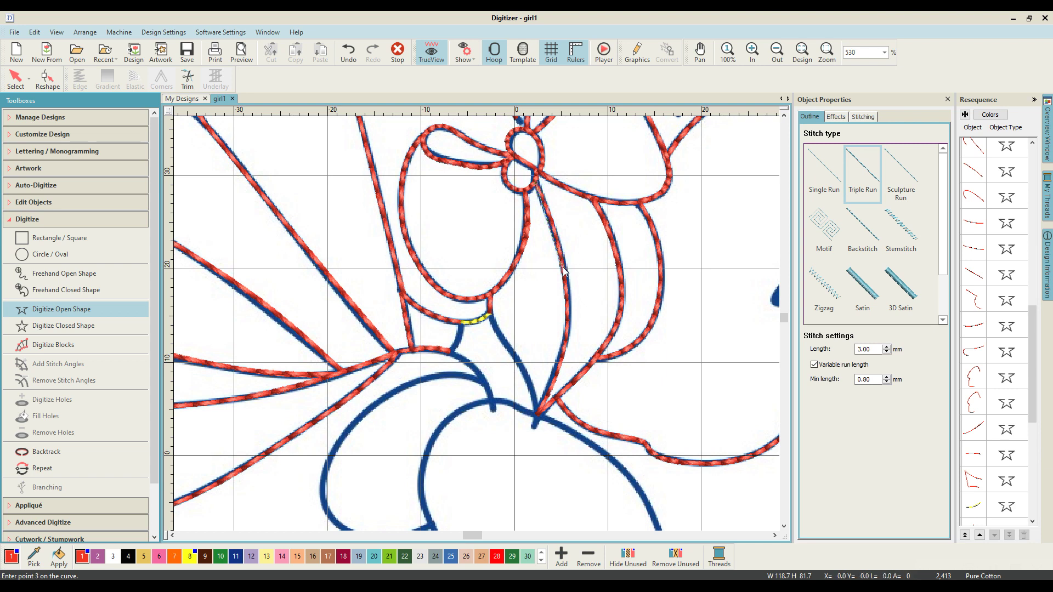
pyautogui.click(567, 328)
pyautogui.click(552, 390)
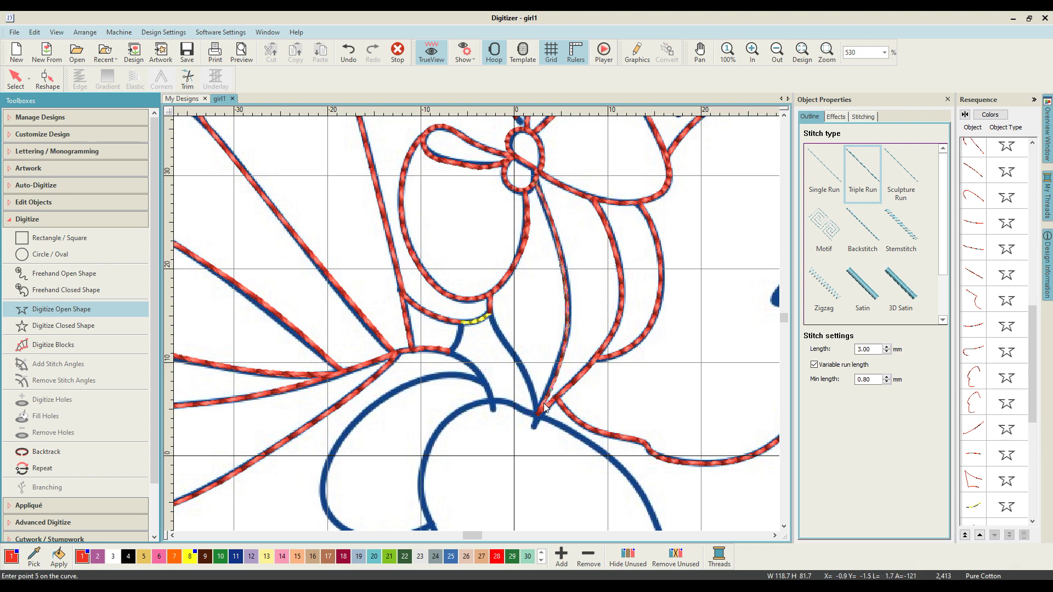
pyautogui.click(538, 412)
pyautogui.click(522, 366)
pyautogui.click(497, 332)
pyautogui.click(487, 317)
pyautogui.click(476, 321)
pyautogui.click(464, 323)
pyautogui.click(461, 340)
# Step: Continue the triple-run line along the shoulder curve
pyautogui.click(485, 379)
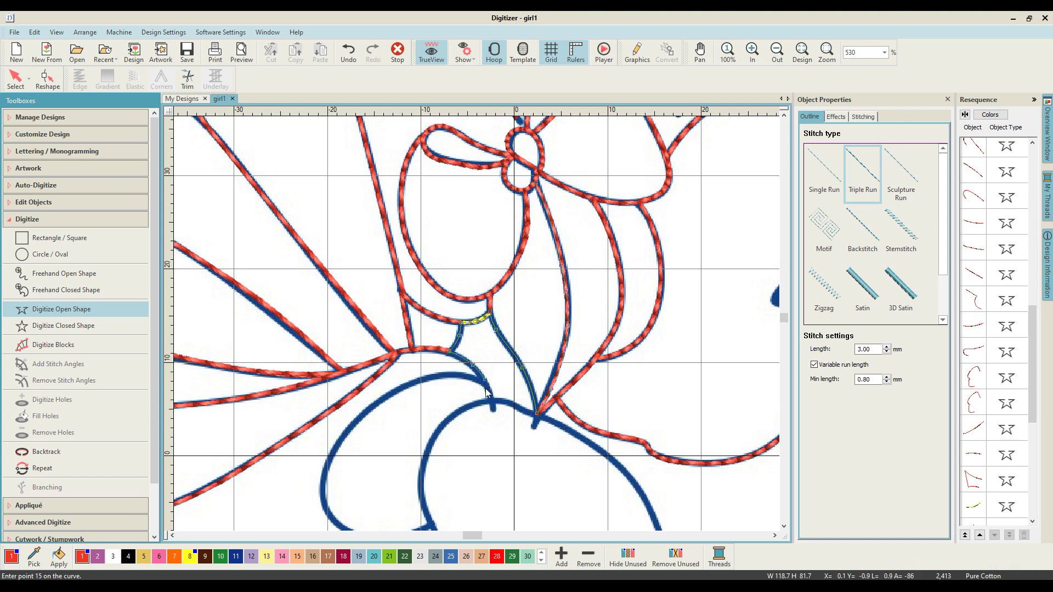
pyautogui.click(493, 403)
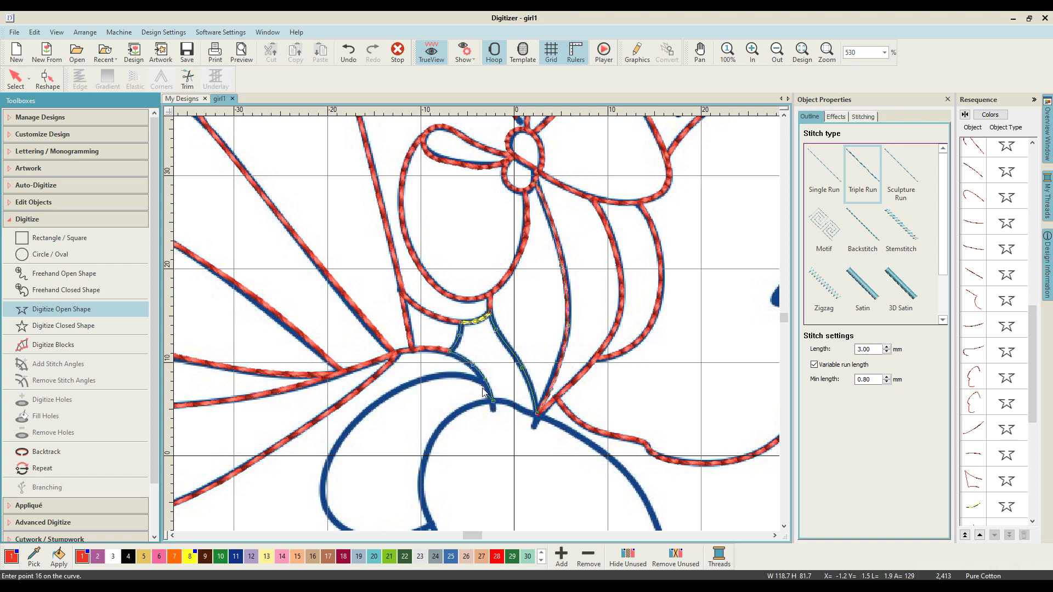
pyautogui.click(441, 376)
pyautogui.click(368, 411)
pyautogui.click(326, 477)
pyautogui.scroll(-5, 496, 384)
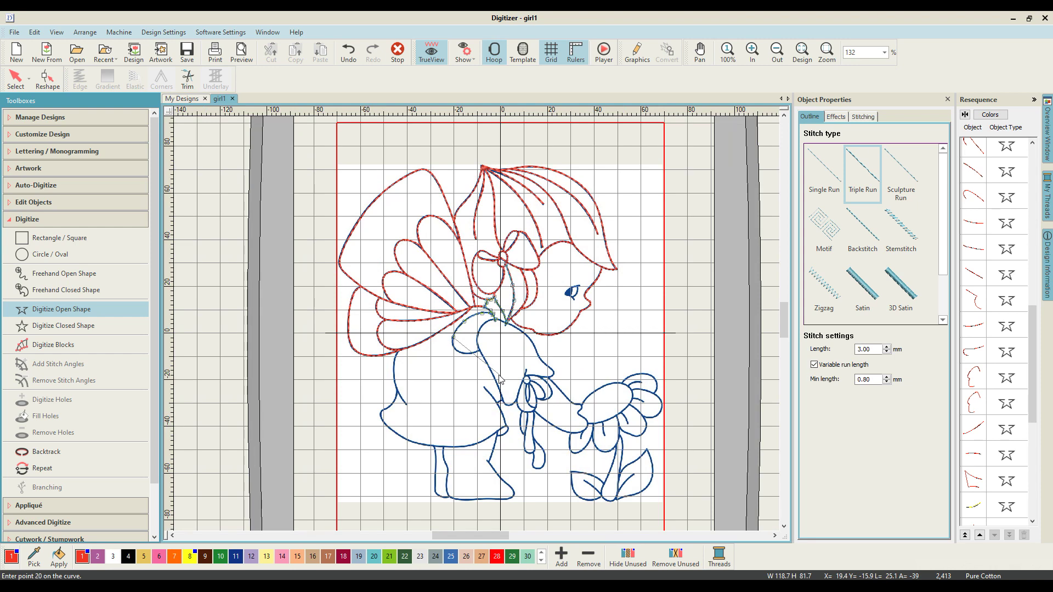
# Step: Extend the triple-run line along the shoulder's lower curve, then up to the top junction
pyautogui.scroll(5, 499, 379)
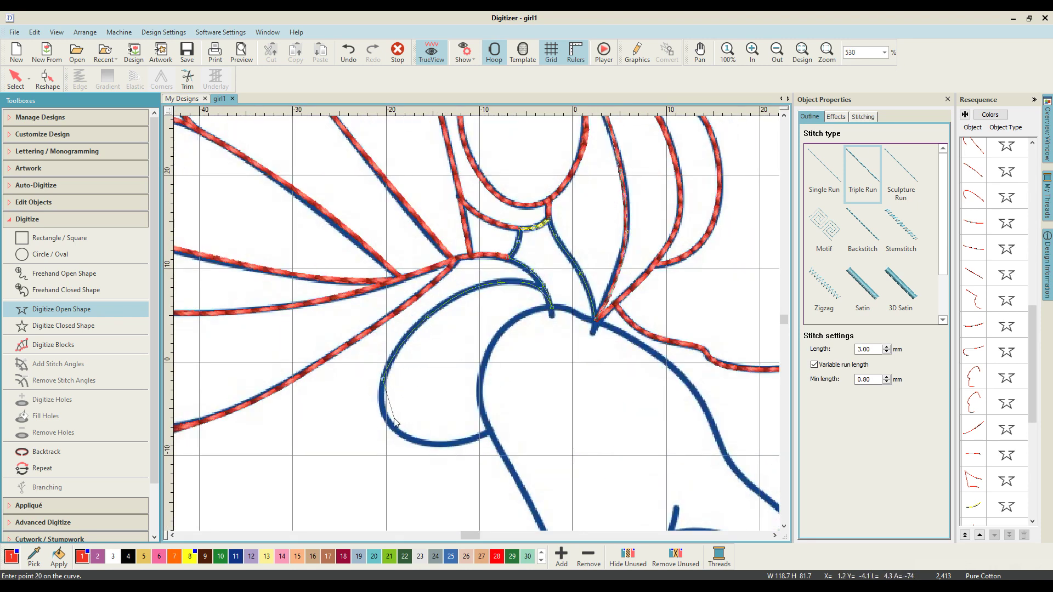
pyautogui.scroll(2, 395, 422)
pyautogui.click(441, 333)
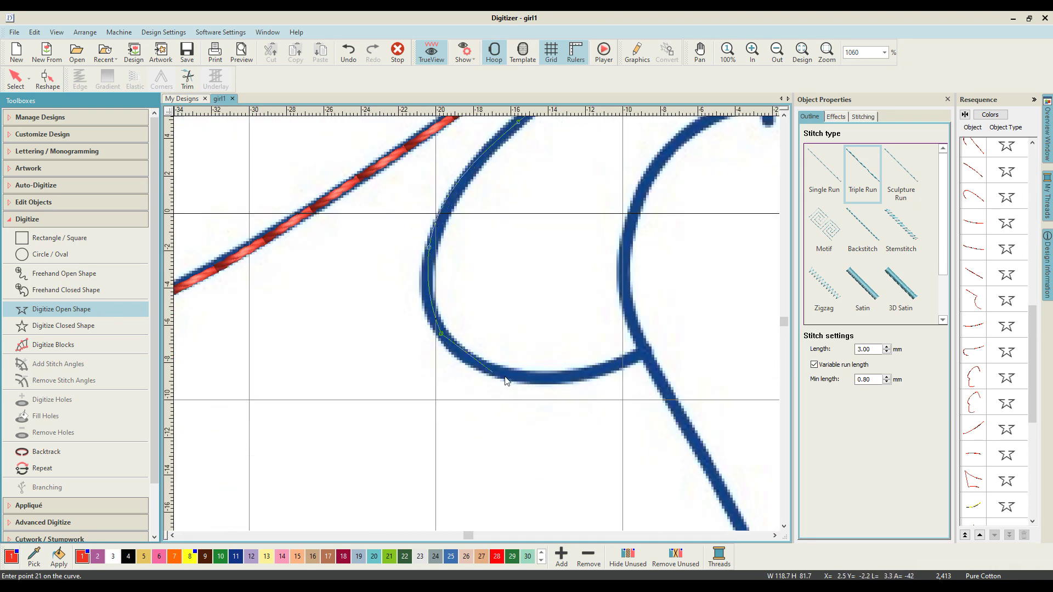
pyautogui.click(531, 376)
pyautogui.click(590, 371)
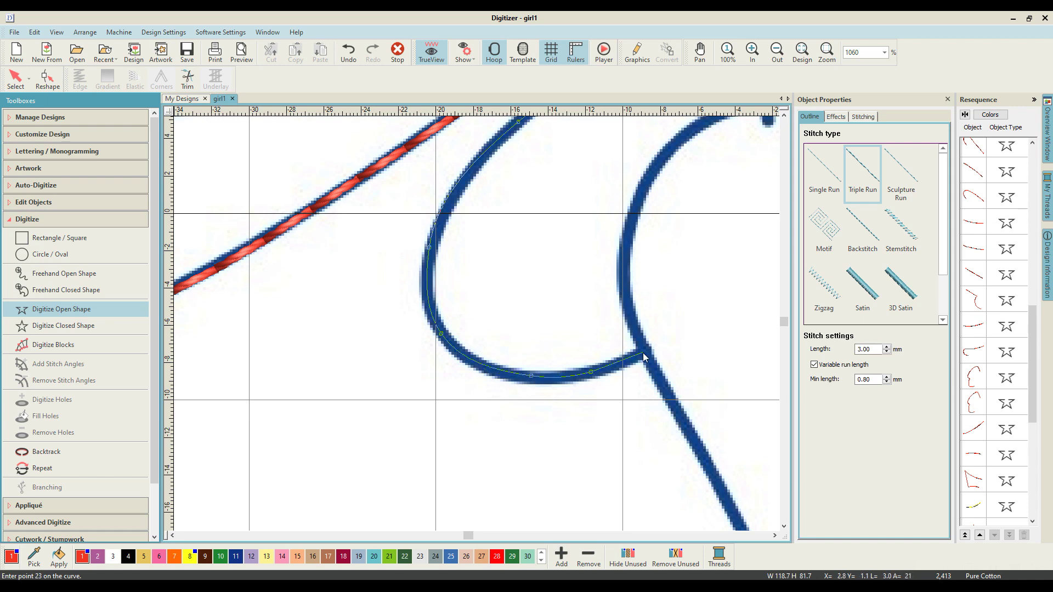
pyautogui.click(643, 356)
pyautogui.scroll(-1, 643, 356)
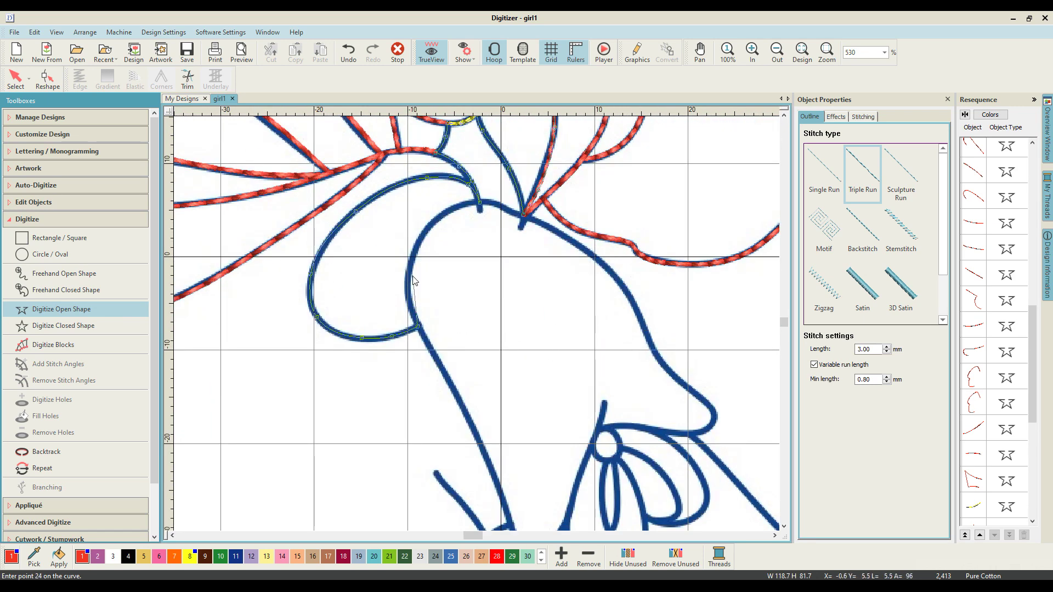
pyautogui.click(407, 288)
pyautogui.click(421, 237)
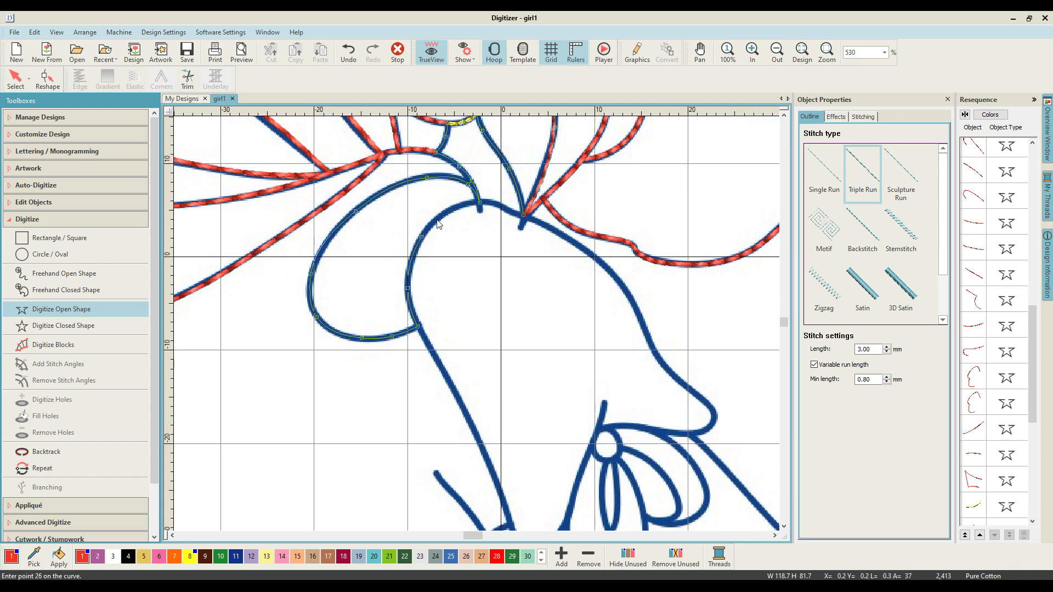
pyautogui.click(463, 204)
pyautogui.click(492, 203)
pyautogui.click(524, 215)
# Step: Trace the arm outline down to the hand and finish the line, reaching 2,689 stitches
pyautogui.click(571, 242)
pyautogui.click(623, 284)
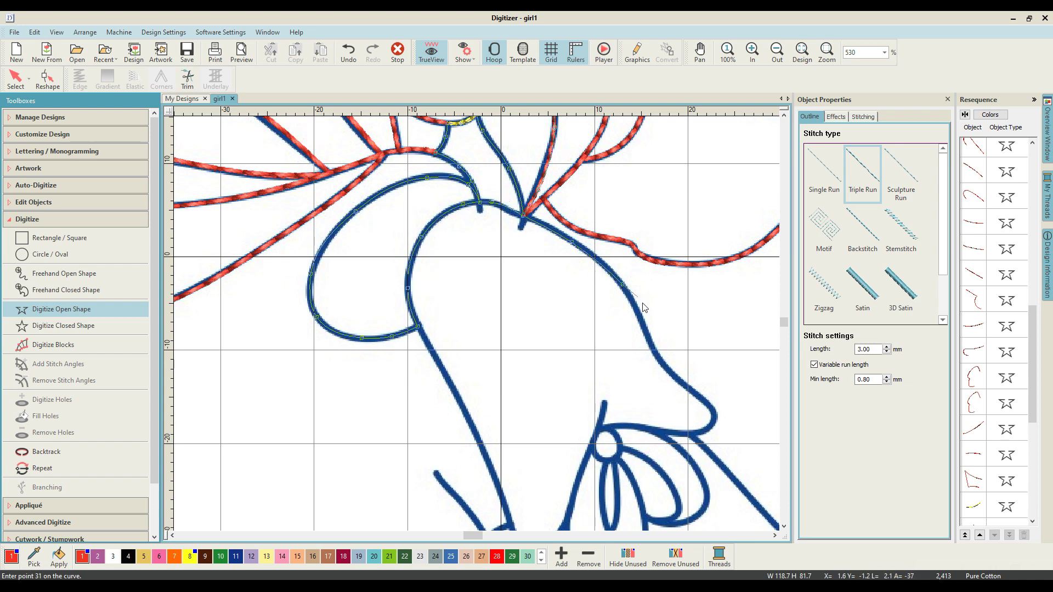
pyautogui.click(649, 344)
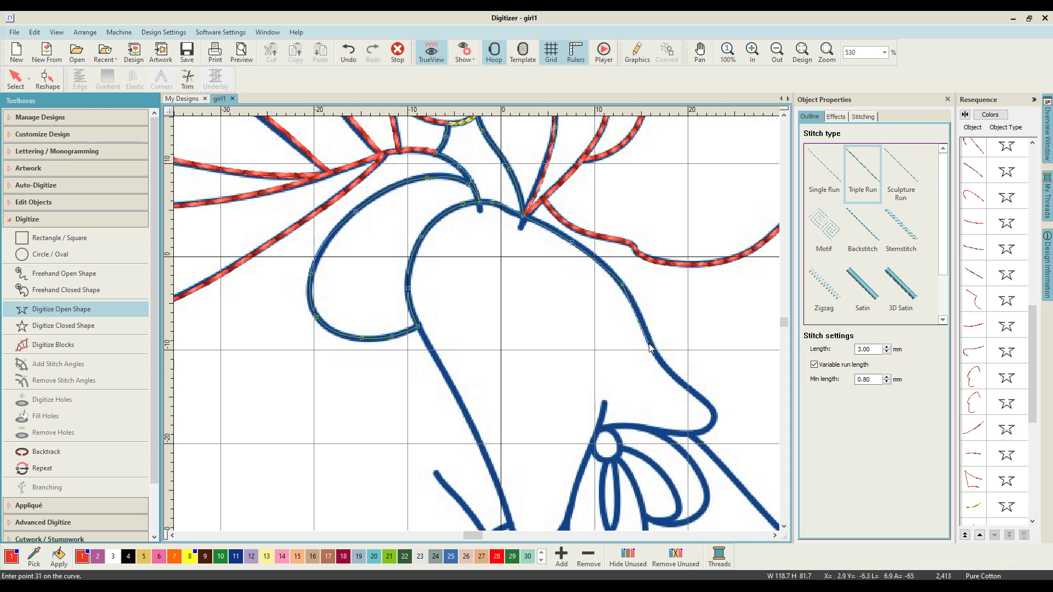
pyautogui.click(670, 371)
pyautogui.click(707, 403)
pyautogui.click(715, 418)
pyautogui.click(704, 432)
pyautogui.scroll(-3, 713, 431)
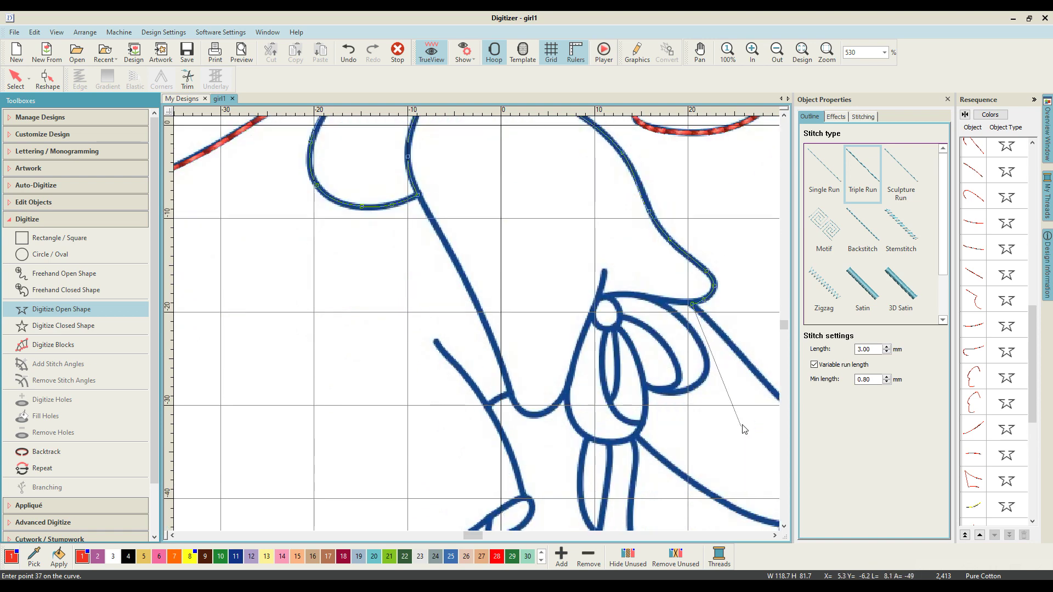
pyautogui.scroll(-2, 735, 422)
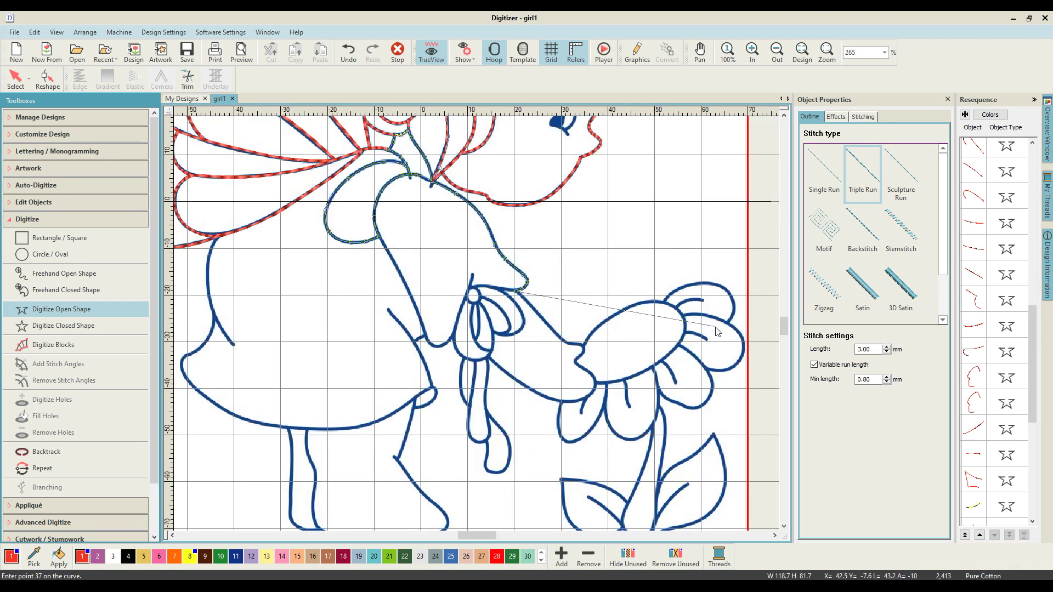
pyautogui.press('Return')
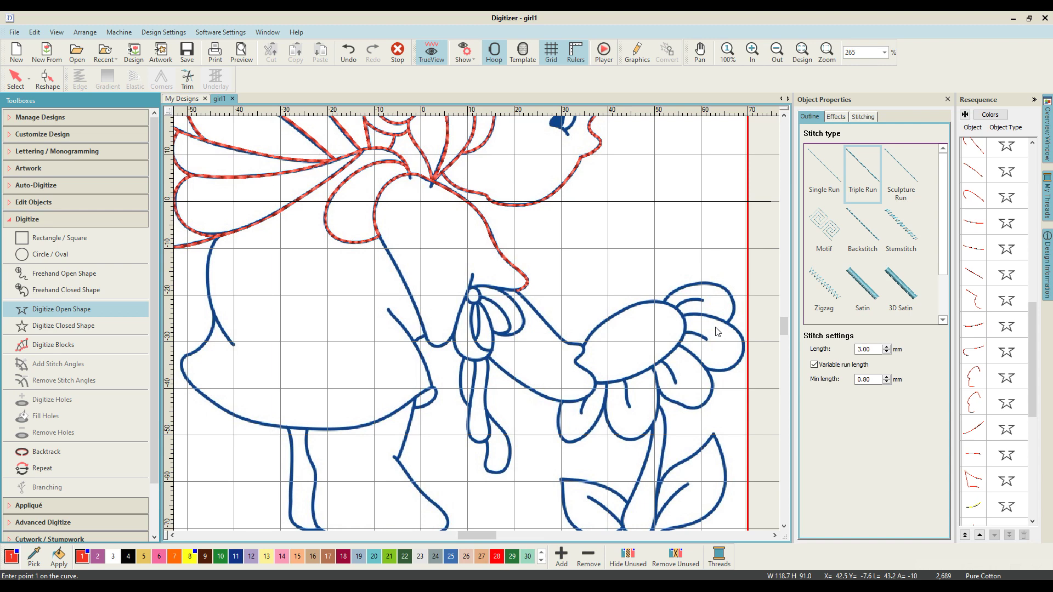
pyautogui.scroll(-2, 683, 299)
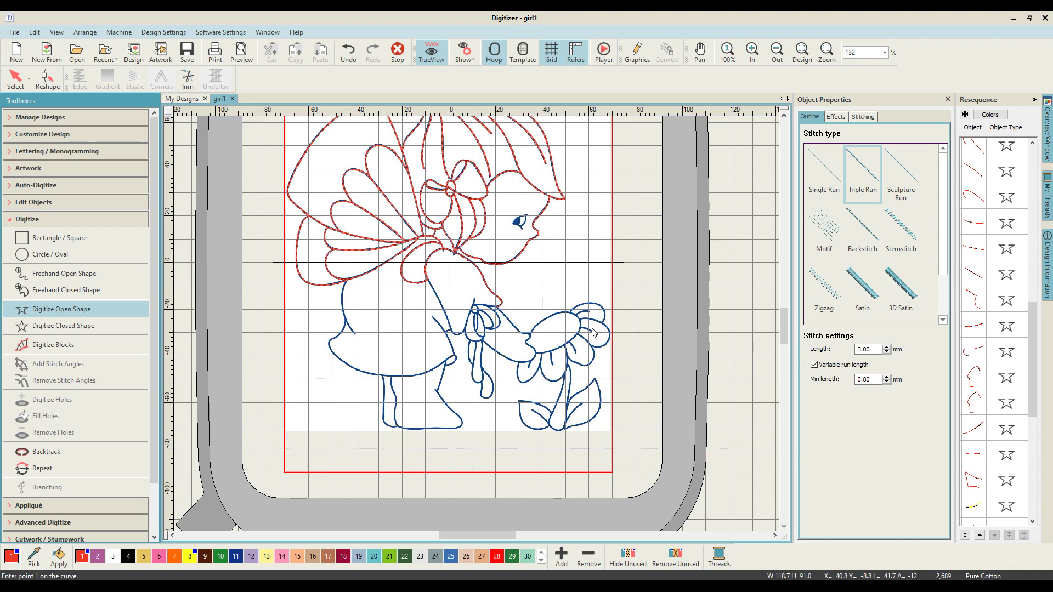
pyautogui.scroll(2, 592, 333)
pyautogui.scroll(-2, 568, 353)
pyautogui.click(775, 535)
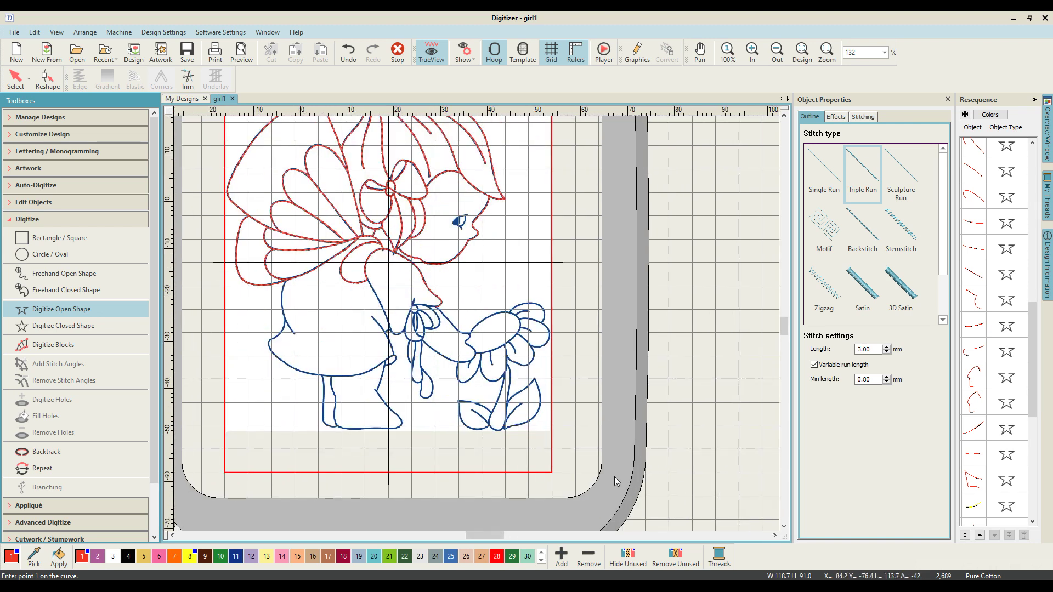
pyautogui.press('z')
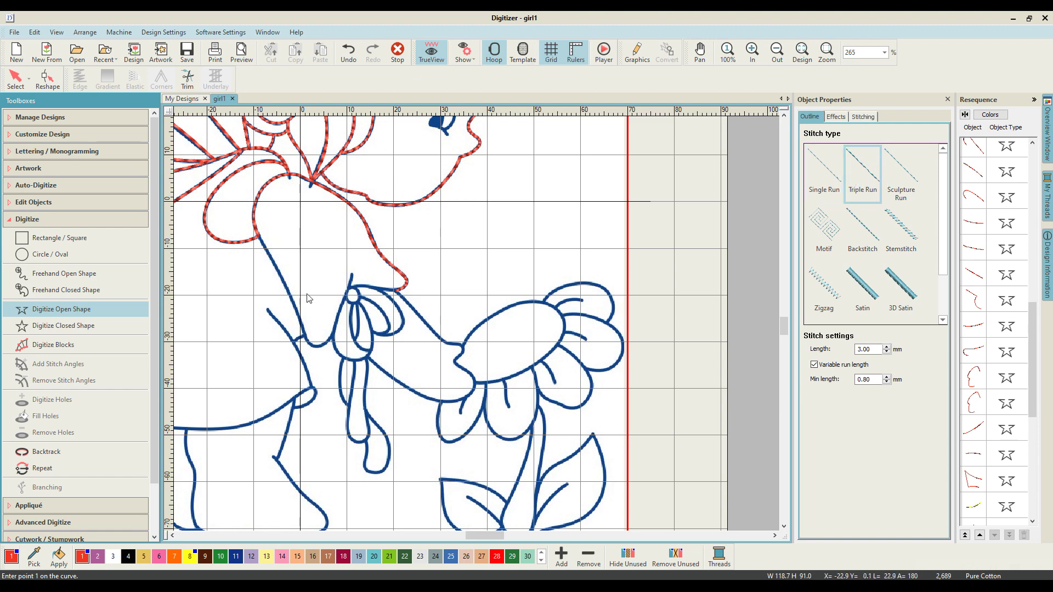
pyautogui.hotkey('shift', 'z')
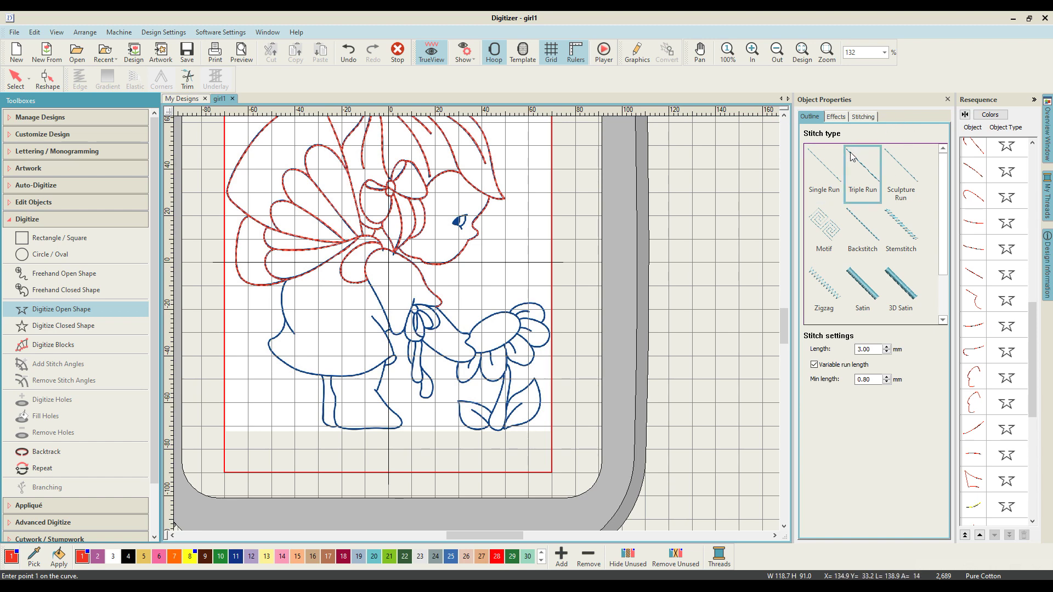
pyautogui.press('z')
pyautogui.press('z')
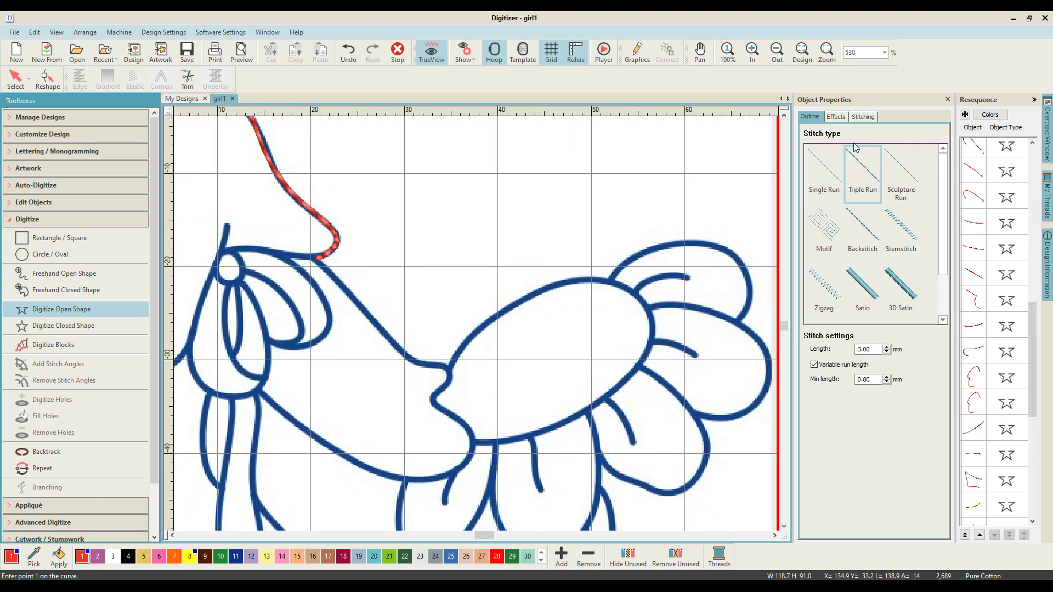
# Step: Add a short single-run connector line
pyautogui.click(824, 170)
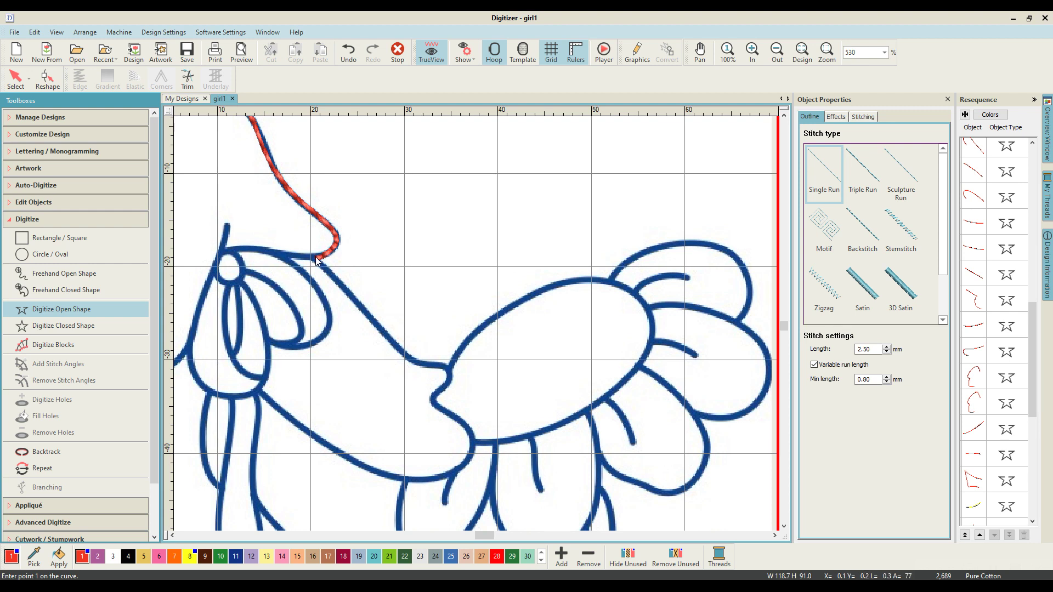
pyautogui.click(283, 256)
pyautogui.press('Return')
# Step: Trace the arm in triple run into the flower head and around the top petal
pyautogui.click(854, 173)
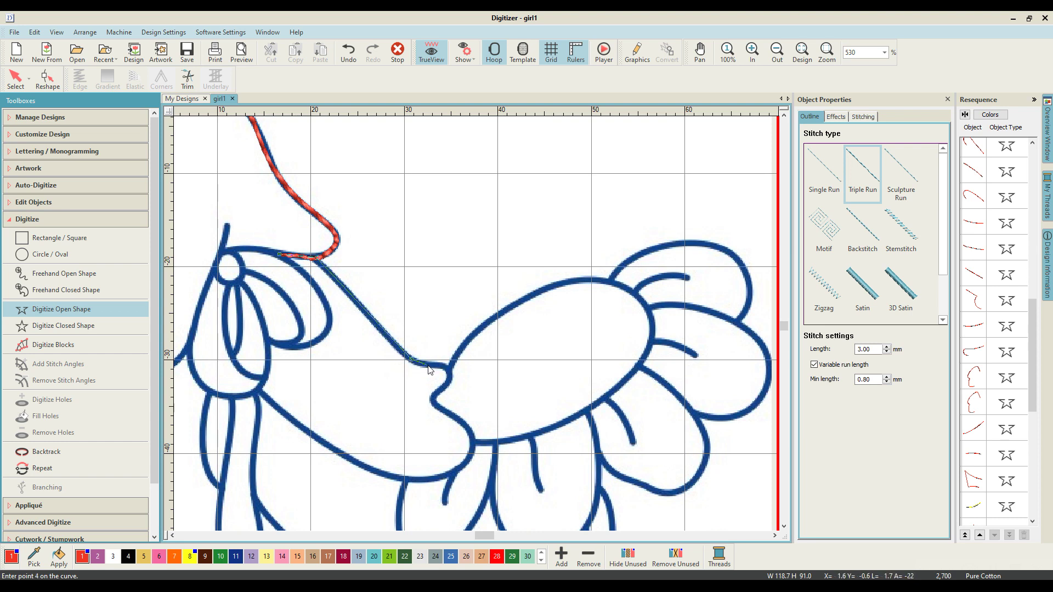
pyautogui.click(487, 322)
pyautogui.click(565, 282)
pyautogui.click(611, 280)
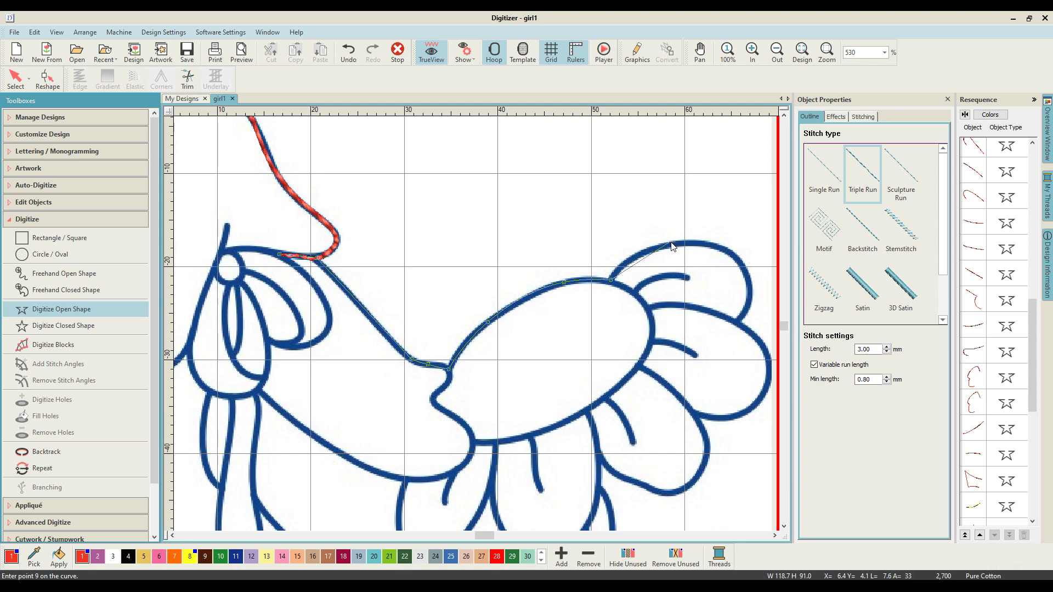
pyautogui.click(671, 245)
pyautogui.click(737, 256)
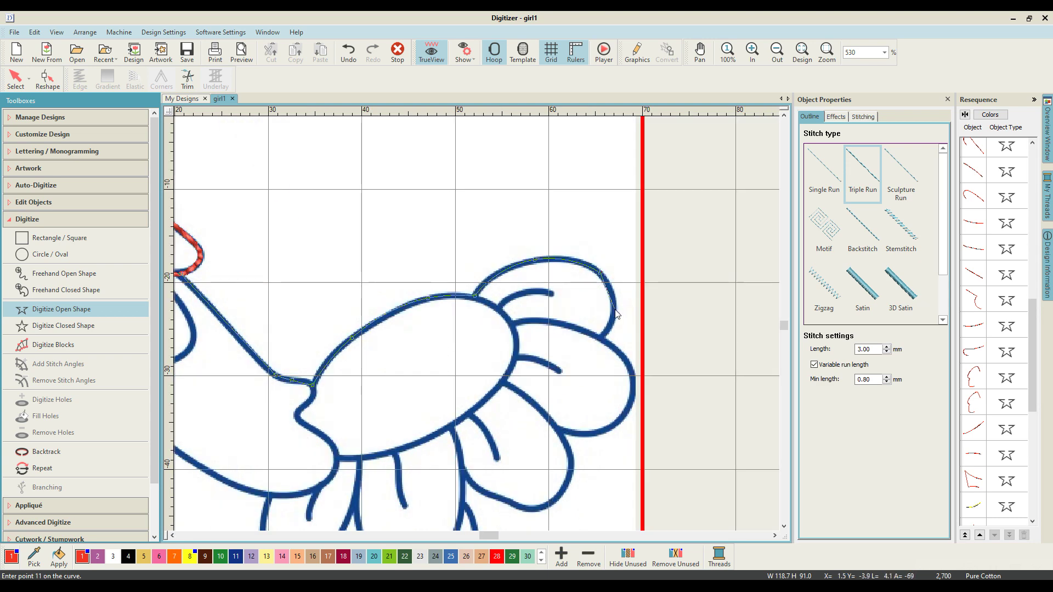
pyautogui.click(615, 310)
pyautogui.click(602, 340)
pyautogui.press('Return')
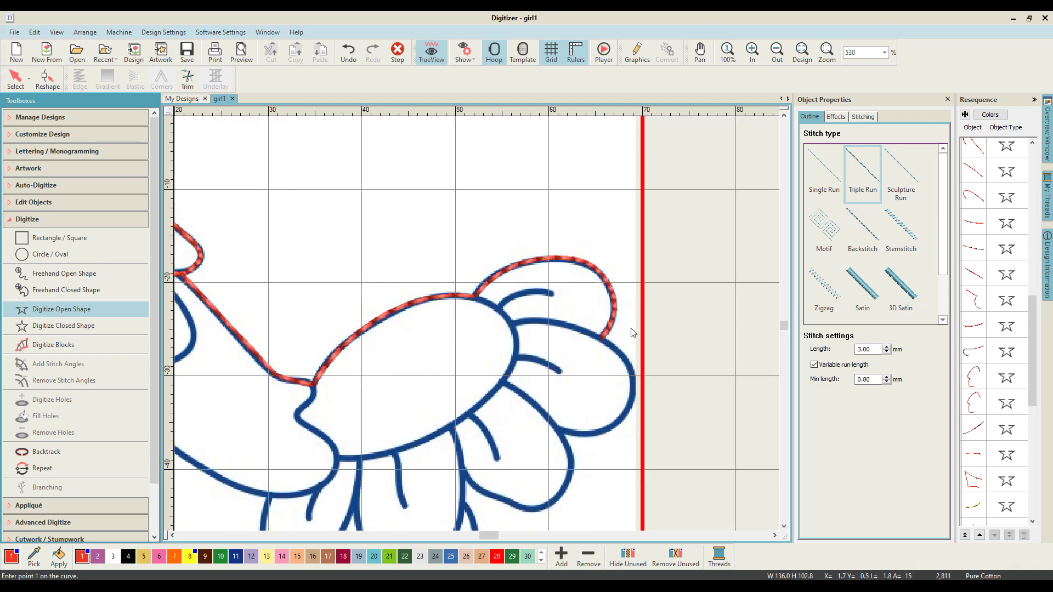
# Step: Link the petal tip back to the flower head with a single-run connector
pyautogui.click(809, 181)
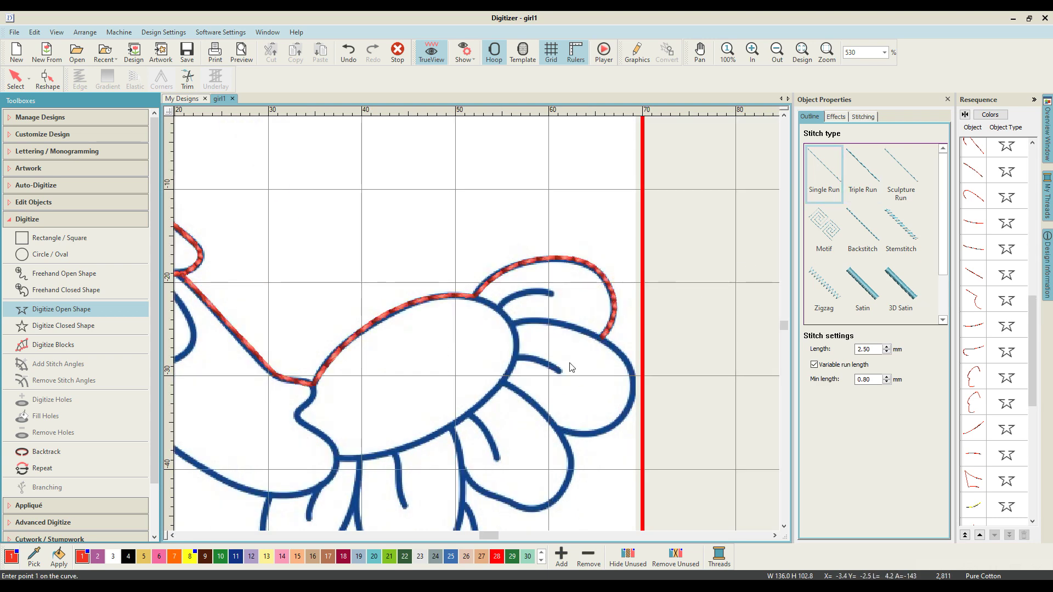
pyautogui.click(602, 338)
pyautogui.click(512, 324)
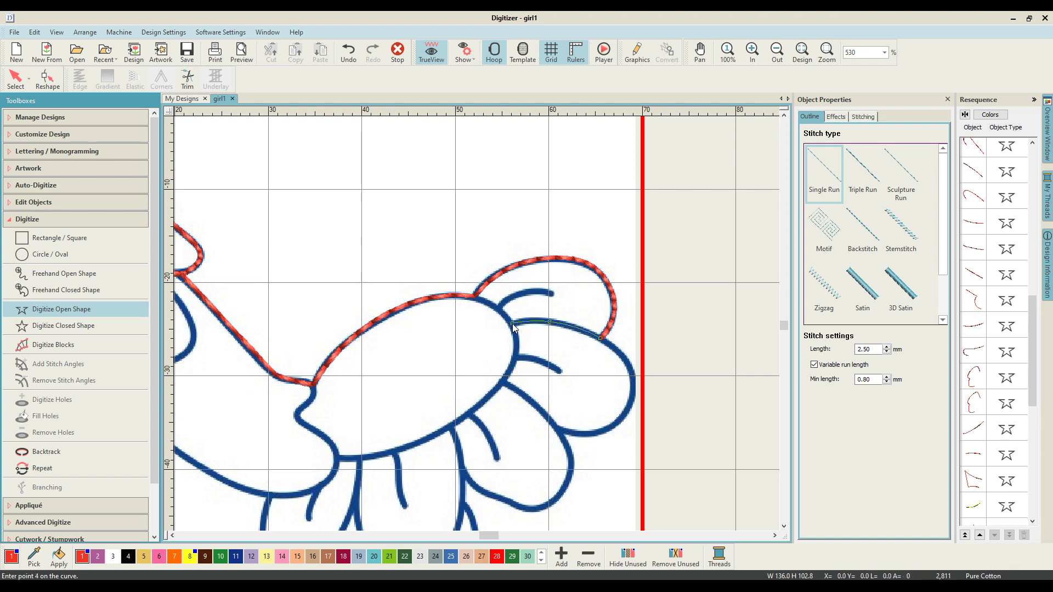
pyautogui.press('Return')
# Step: Triple-run along the flower head edge and around the next petal
pyautogui.click(863, 173)
pyautogui.click(510, 324)
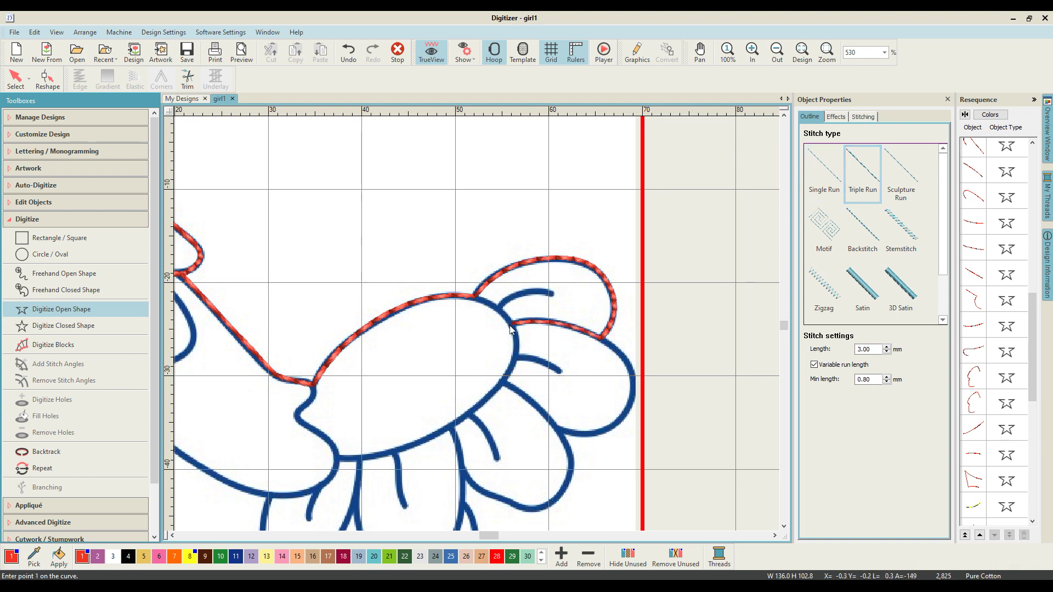
pyautogui.click(569, 326)
pyautogui.click(607, 342)
pyautogui.click(633, 386)
pyautogui.click(606, 431)
pyautogui.click(566, 434)
pyautogui.press('Return')
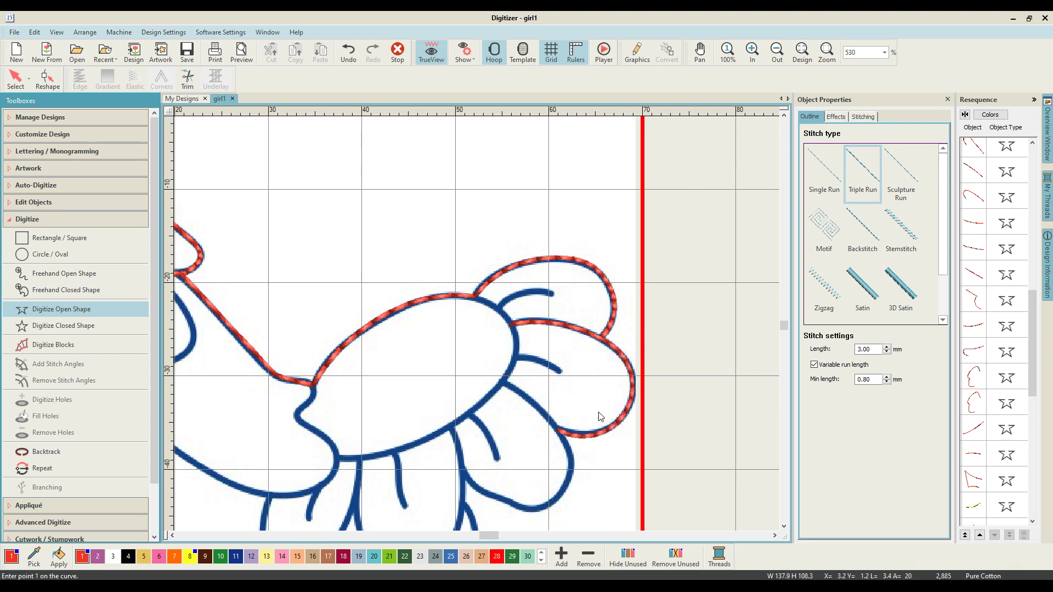
# Step: Add a single-run connector from the petal's end to the next petal
pyautogui.click(841, 174)
pyautogui.click(558, 432)
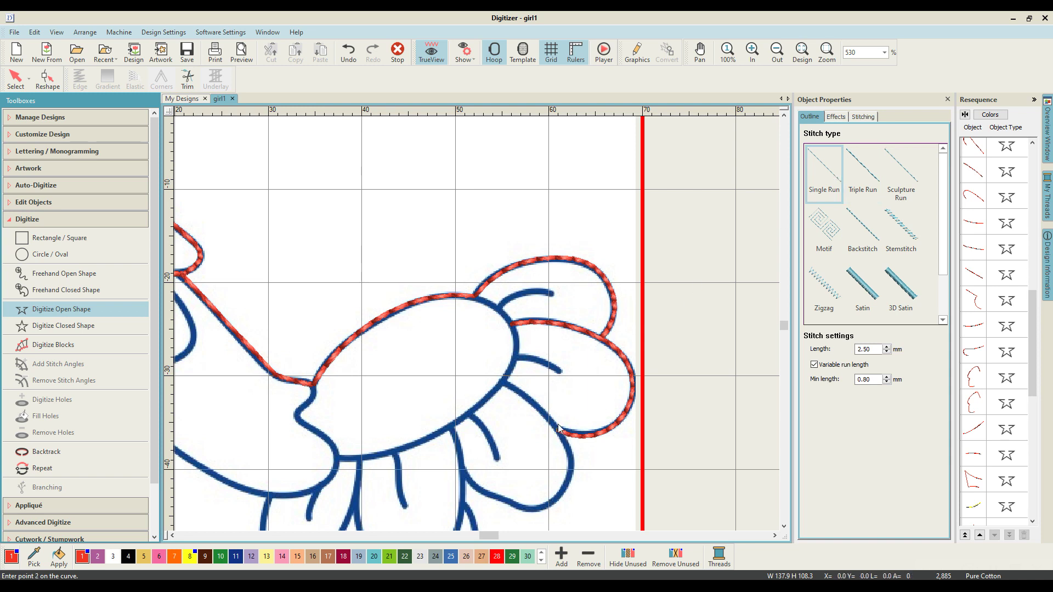
pyautogui.click(526, 399)
pyautogui.click(502, 386)
pyautogui.press('Return')
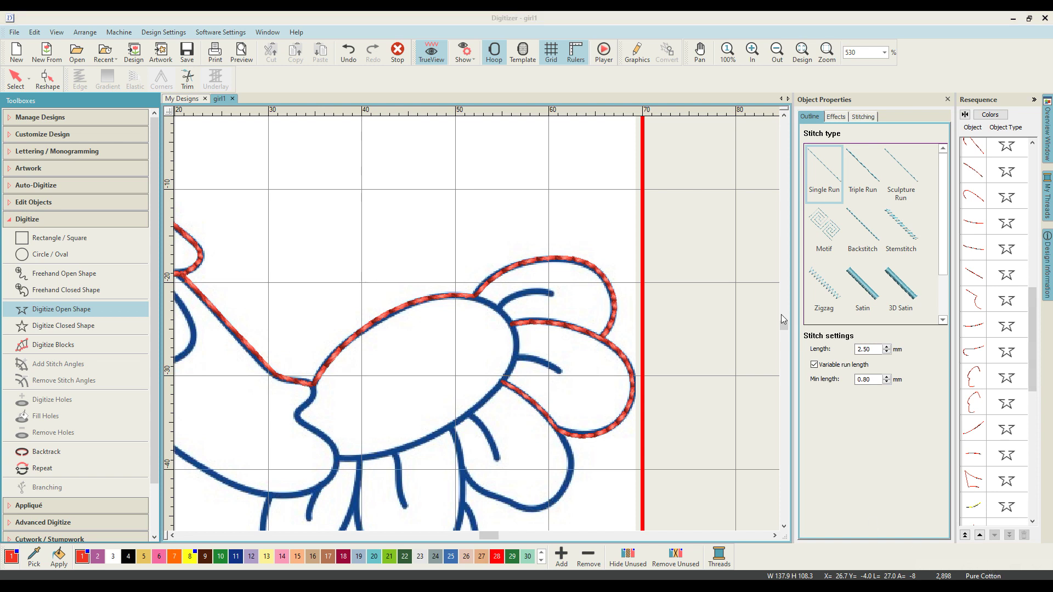
# Step: Triple-run the lower petal outline down toward the stem
pyautogui.click(868, 165)
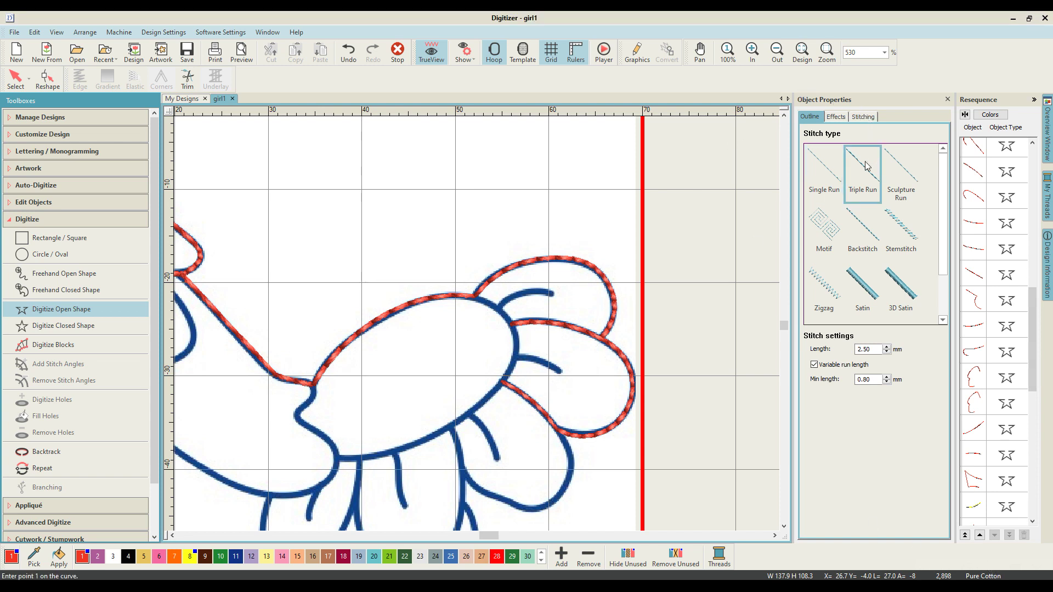
pyautogui.click(503, 385)
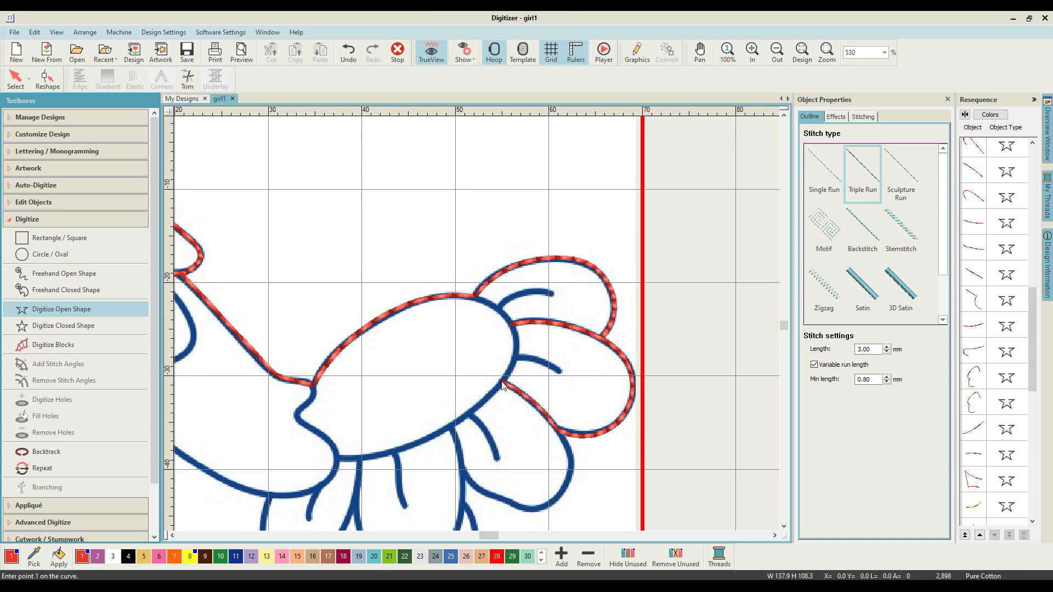
pyautogui.click(558, 436)
pyautogui.click(461, 464)
pyautogui.scroll(-4, 466, 384)
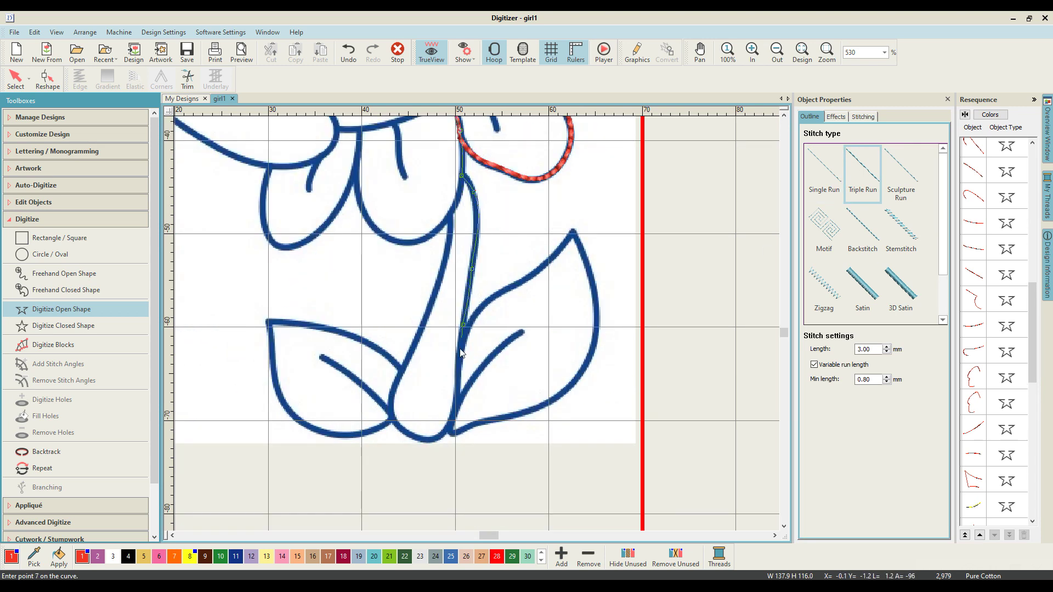
pyautogui.press('Return')
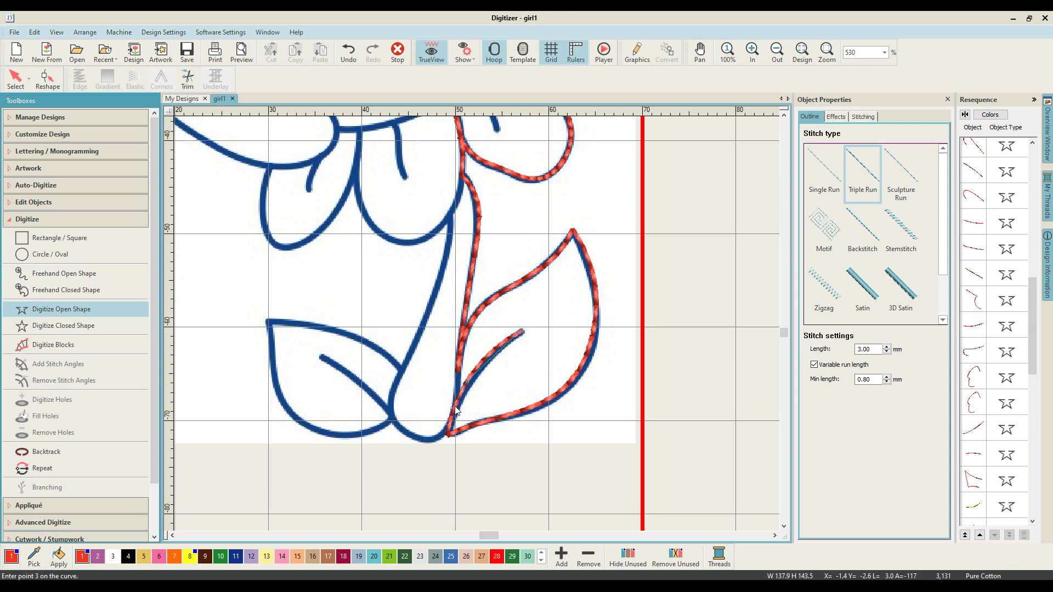
# Step: Run stitches from the stem base along the left leaf's vein and outline
pyautogui.click(446, 436)
pyautogui.click(393, 420)
pyautogui.press('Return')
pyautogui.click(321, 356)
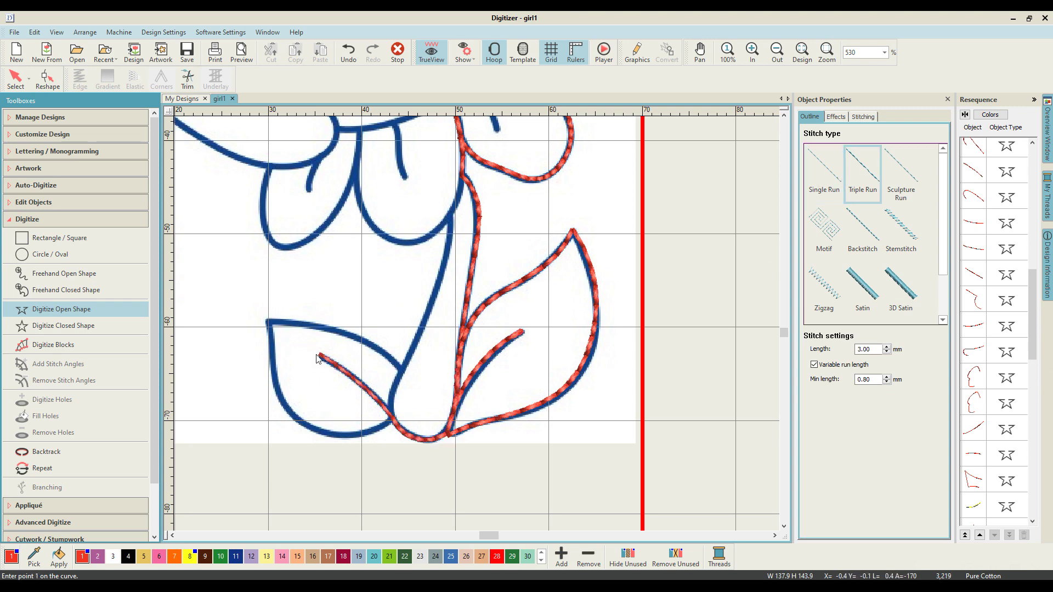
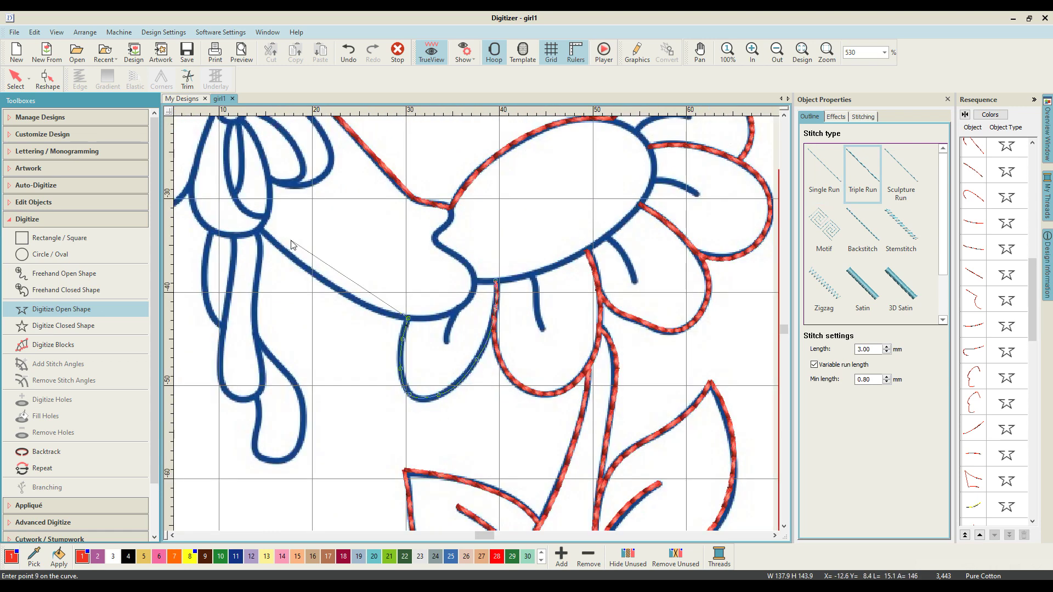
# Step: Finish the petal curve and trace the small vein as a run stitch line
pyautogui.press('Return')
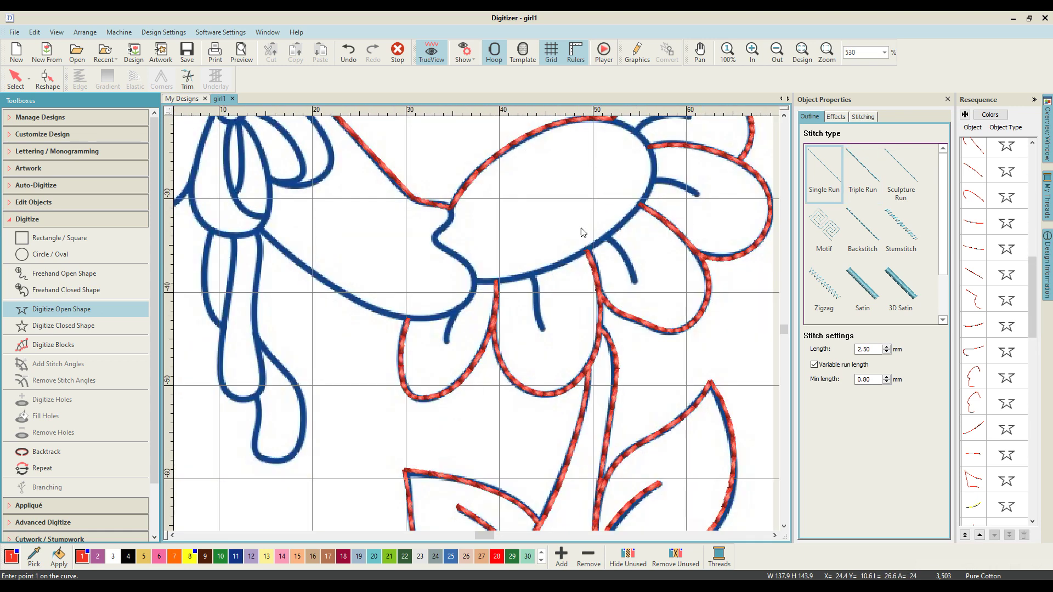
pyautogui.click(447, 343)
pyautogui.click(460, 313)
pyautogui.press('Return')
# Step: Trace the petal edge as a three-point run stitch line
pyautogui.click(475, 283)
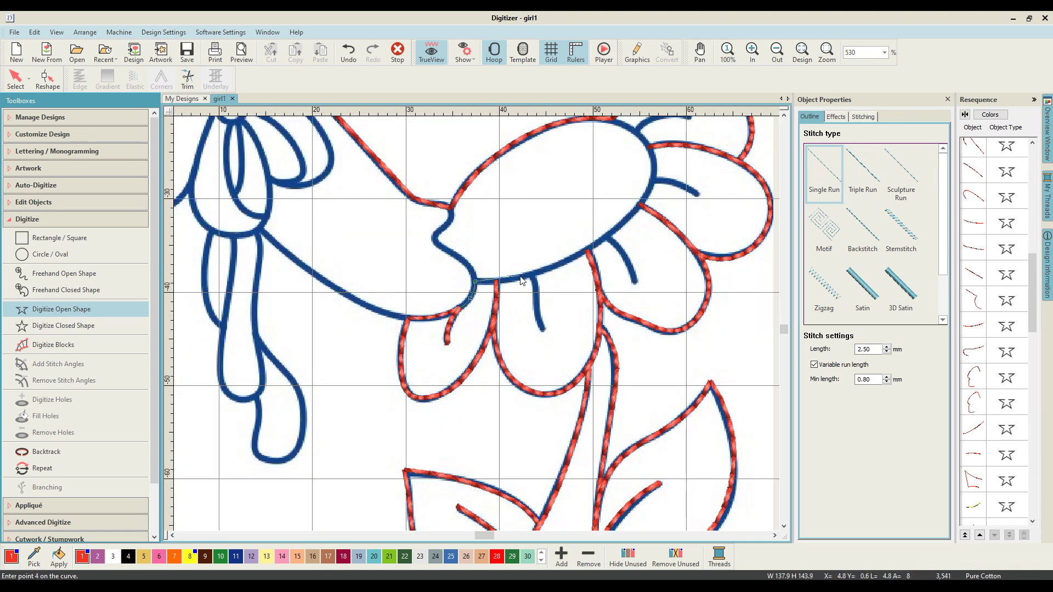
pyautogui.click(533, 275)
pyautogui.click(543, 331)
pyautogui.press('Return')
# Step: Stitch the oval's lower edge and the vein beside the oval
pyautogui.click(543, 330)
pyautogui.click(532, 274)
pyautogui.press('c')
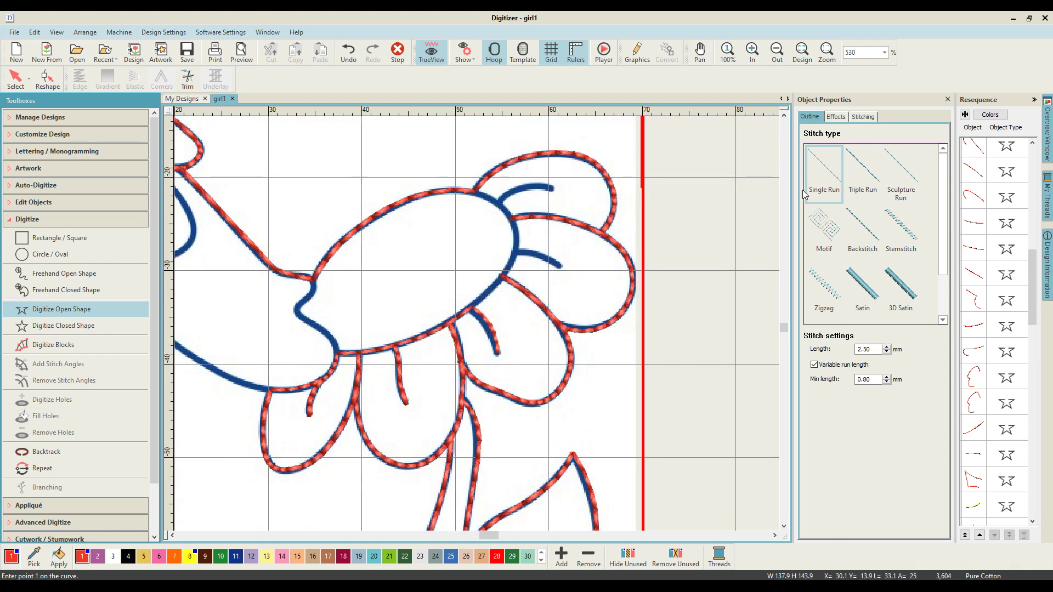
pyautogui.click(508, 272)
pyautogui.press('Return')
# Step: Switch to triple run and trace the oval's upper edge around toward the bow
pyautogui.click(859, 174)
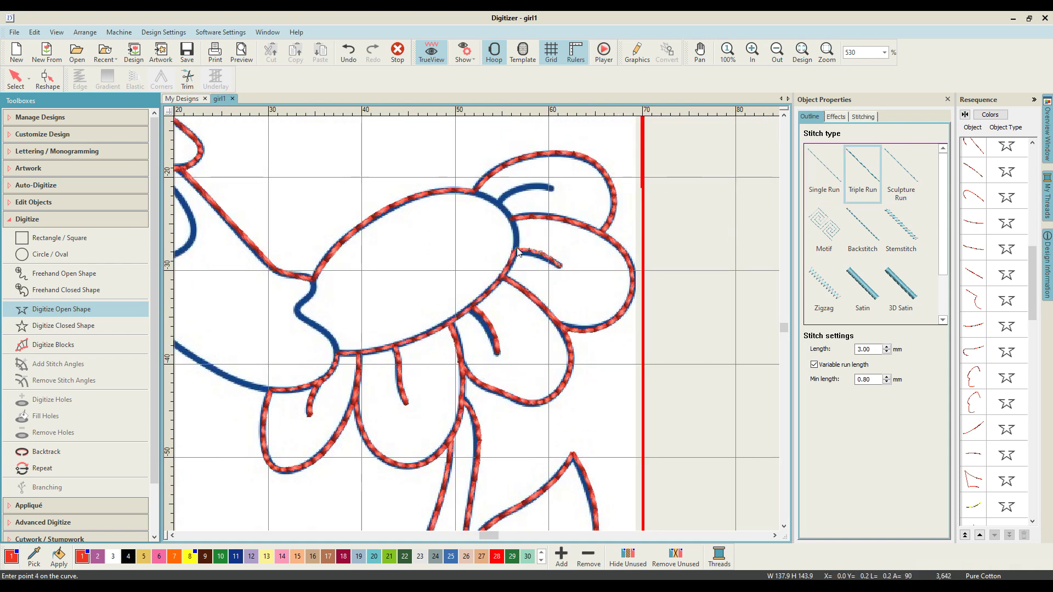
pyautogui.click(822, 173)
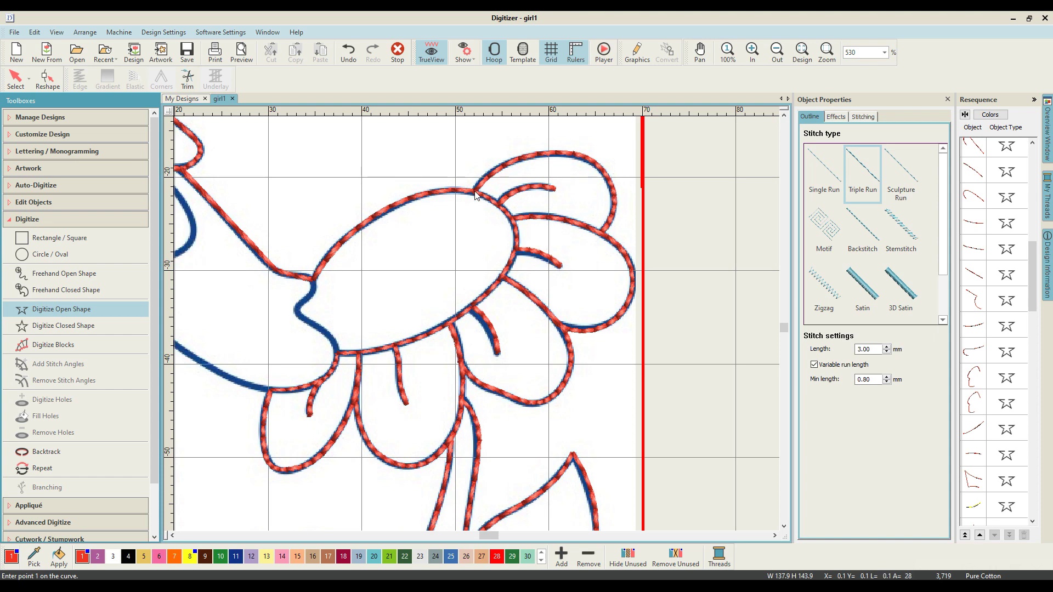
pyautogui.click(337, 353)
pyautogui.click(327, 333)
pyautogui.click(301, 316)
pyautogui.click(299, 306)
pyautogui.click(311, 295)
pyautogui.click(317, 291)
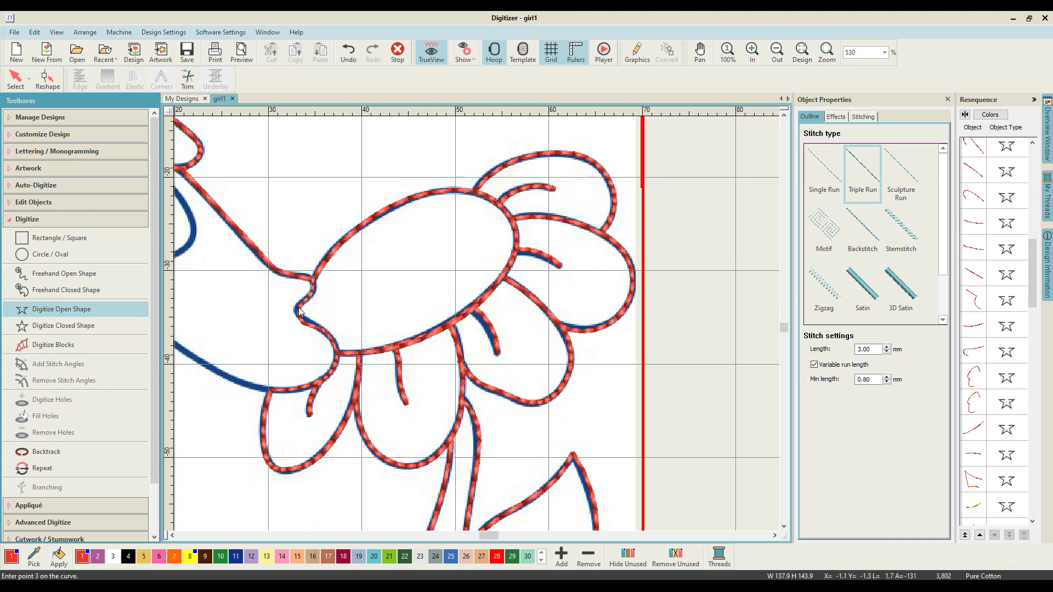
pyautogui.scroll(-2, 316, 290)
pyautogui.click(488, 351)
pyautogui.click(417, 286)
pyautogui.scroll(-2, 384, 247)
# Step: Commit the oval outline, then trace the bow's inner ellipse as a run line
pyautogui.press('Return')
pyautogui.scroll(8, 340, 160)
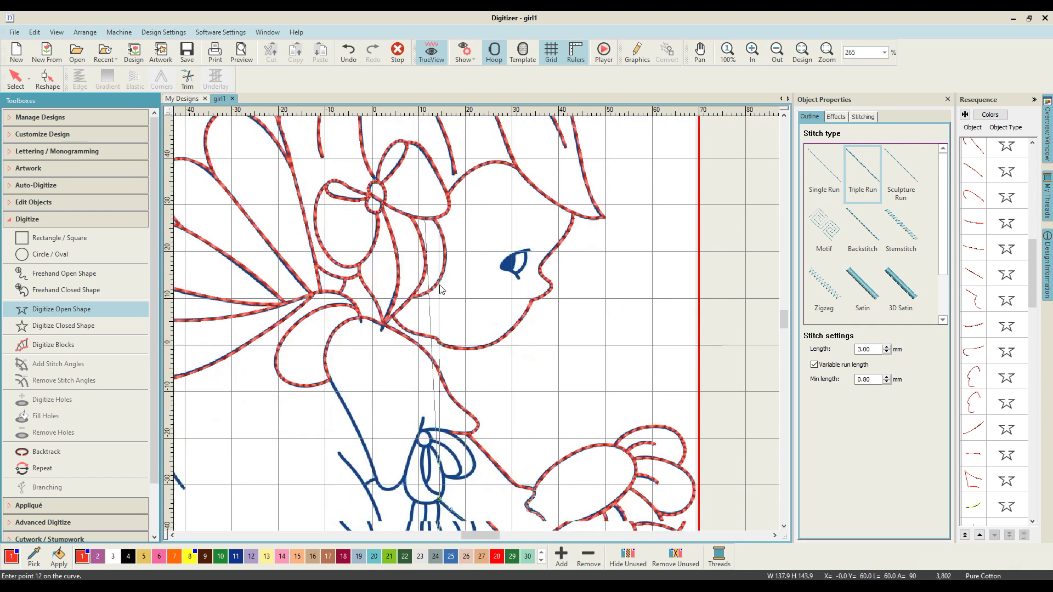
pyautogui.click(258, 257)
pyautogui.click(269, 164)
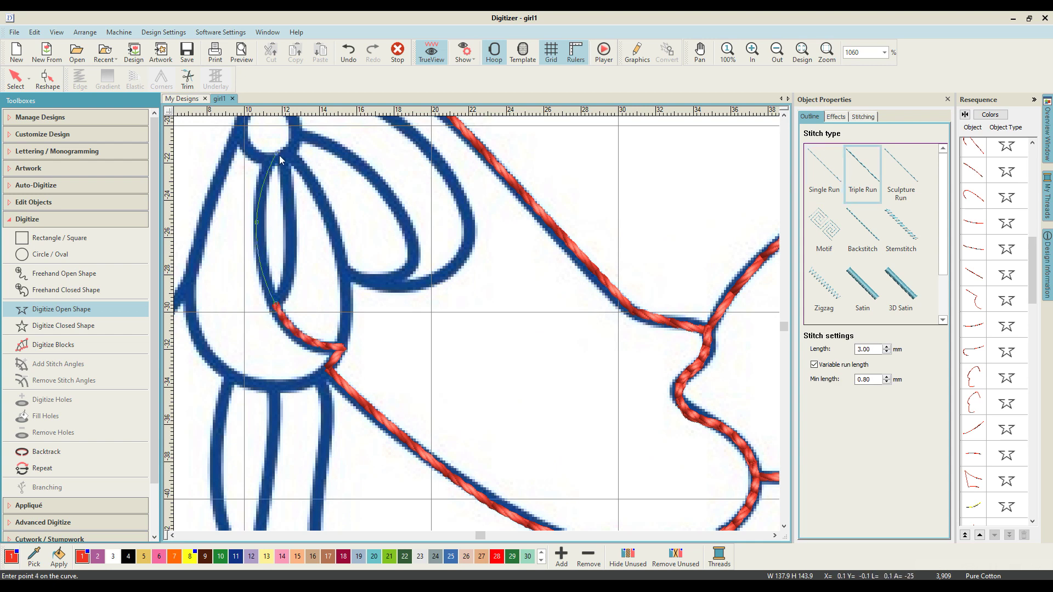
pyautogui.click(299, 151)
pyautogui.click(329, 236)
pyautogui.click(343, 346)
pyautogui.press('Return')
# Step: Trace the bow's knot circle, top line and both loop edges as run stitches
pyautogui.click(387, 225)
pyautogui.click(497, 334)
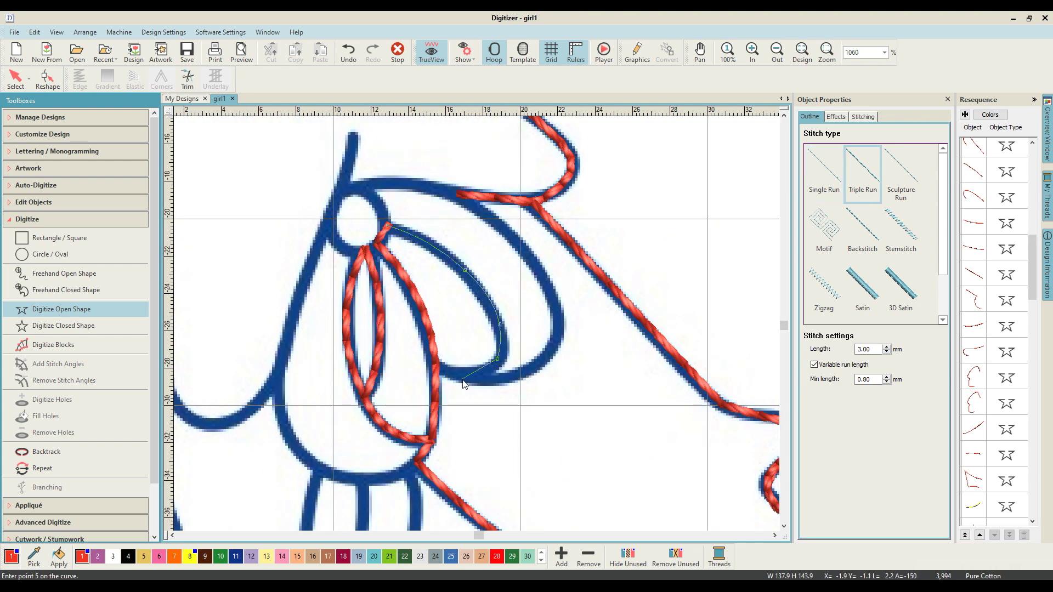
pyautogui.click(439, 375)
pyautogui.click(557, 329)
pyautogui.click(417, 183)
pyautogui.click(328, 222)
pyautogui.press('Return')
pyautogui.click(328, 221)
pyautogui.scroll(-5, 345, 189)
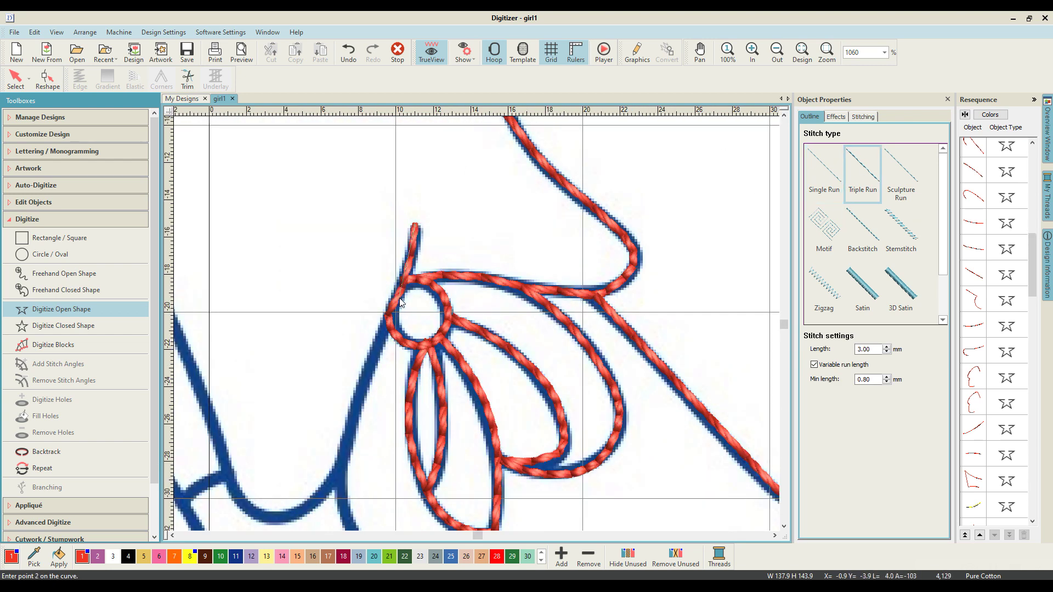
pyautogui.click(382, 163)
pyautogui.press('Return')
pyautogui.click(382, 163)
# Step: Trace the stem's left edge down to its lower curve
pyautogui.click(366, 261)
pyautogui.click(383, 338)
pyautogui.click(400, 360)
pyautogui.press('Return')
pyautogui.click(405, 362)
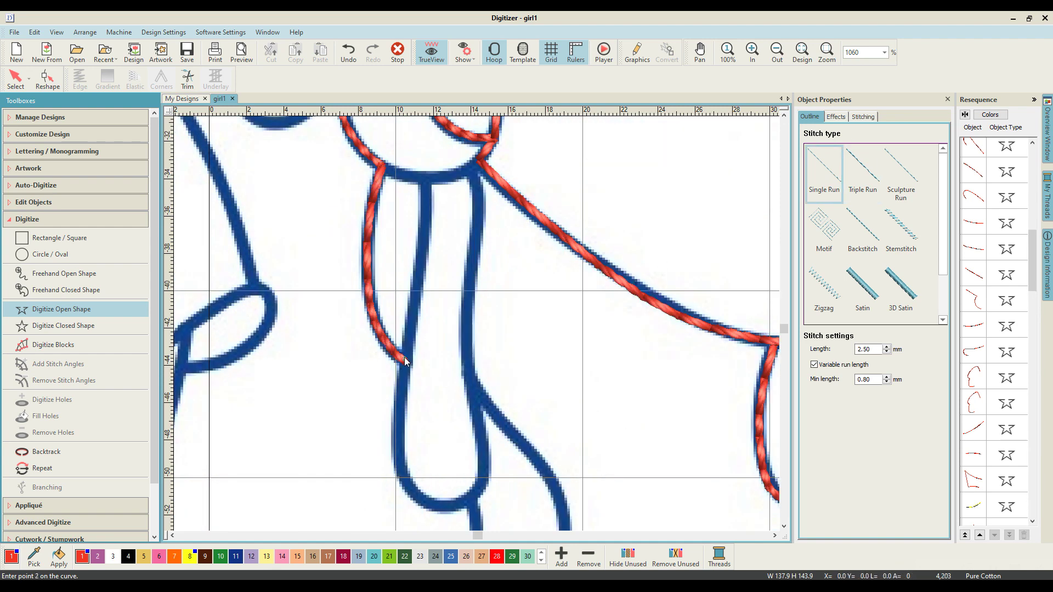
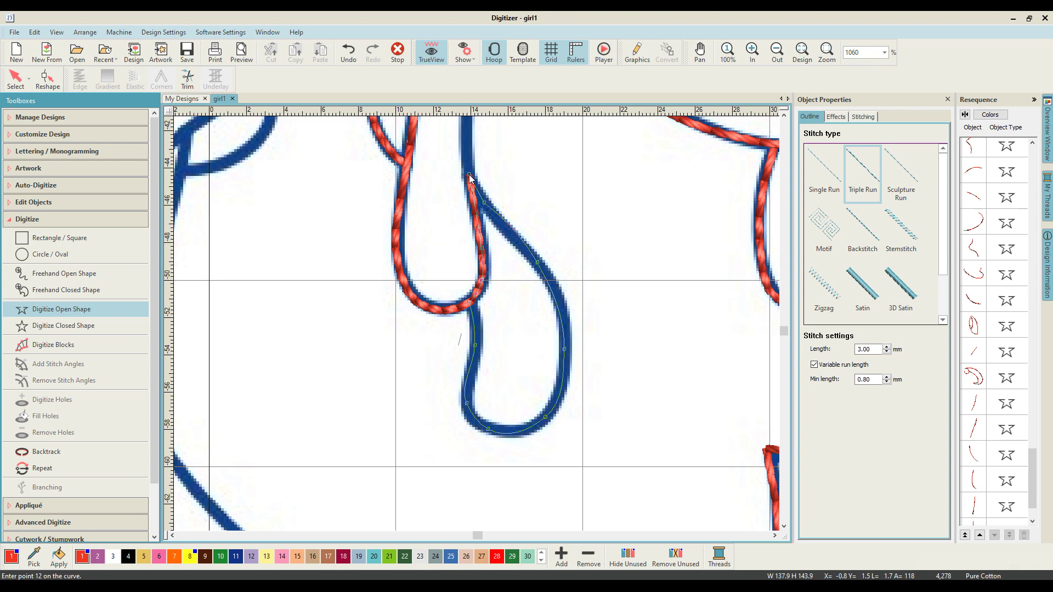
# Step: Finish the loop curve, then trace the circle's bottom edge as a triple-run line
pyautogui.press('Return')
pyautogui.click(551, 316)
pyautogui.click(536, 331)
pyautogui.click(475, 332)
pyautogui.click(417, 286)
pyautogui.click(412, 237)
pyautogui.press('Return')
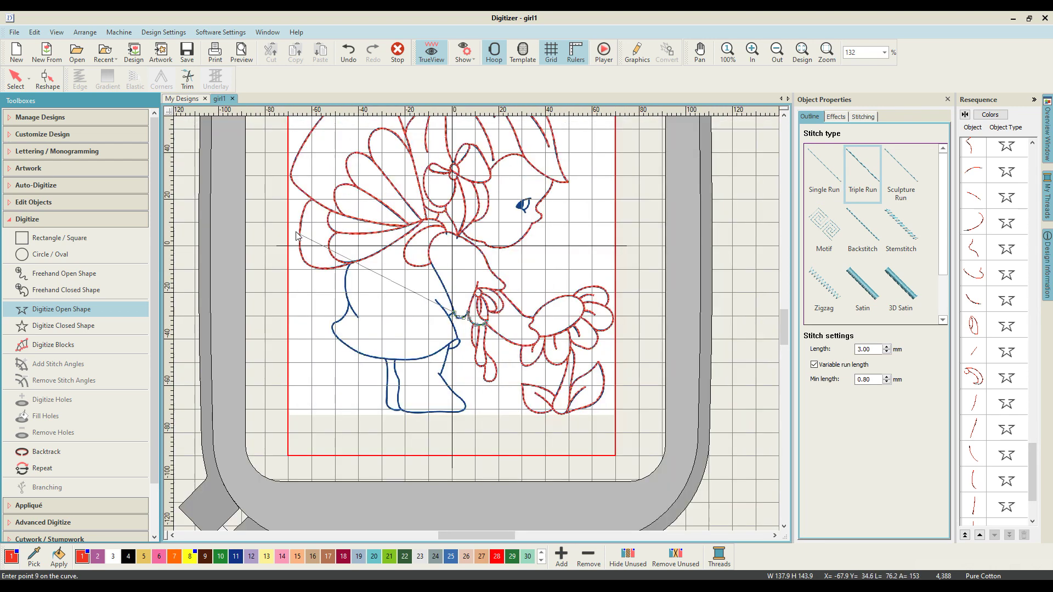
# Step: Trace the flower stem as a triple-run line, removing one misplaced point
pyautogui.click(415, 222)
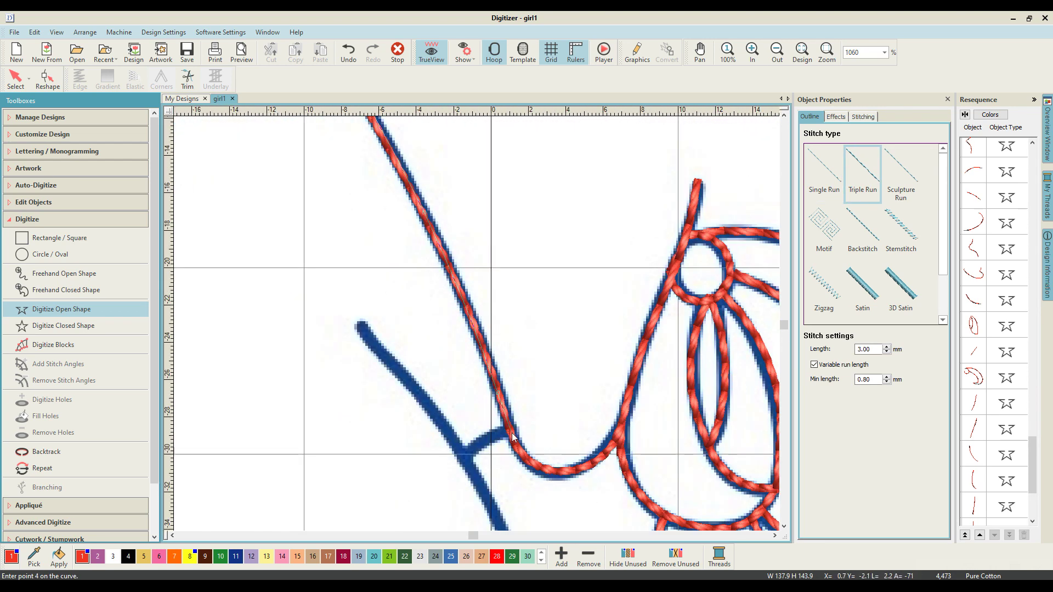
pyautogui.click(465, 200)
pyautogui.click(498, 272)
pyautogui.scroll(-1, 518, 321)
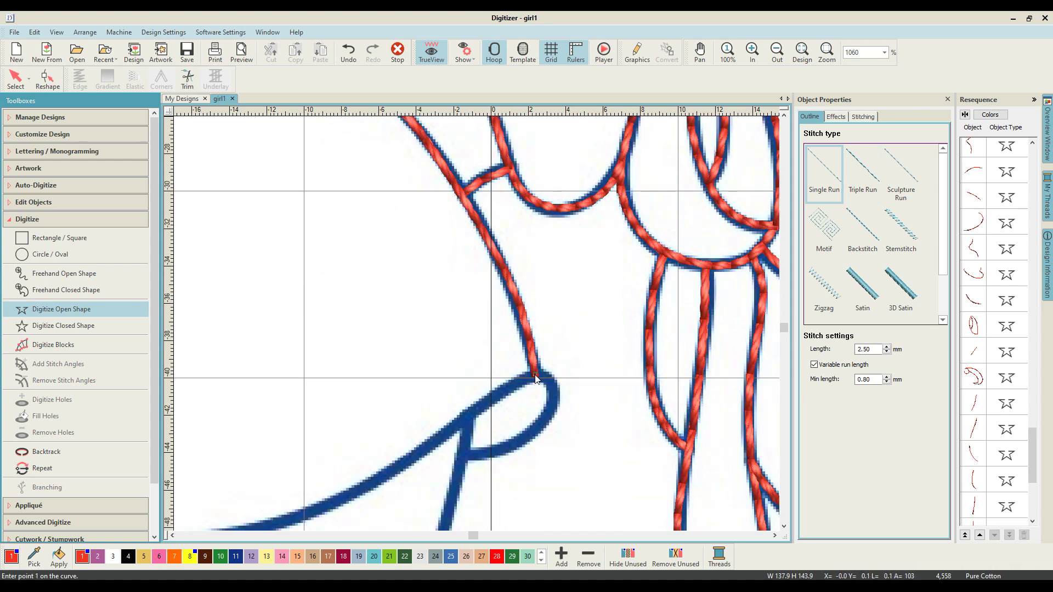
pyautogui.click(463, 422)
pyautogui.click(460, 442)
pyautogui.click(472, 453)
pyautogui.click(466, 461)
pyautogui.scroll(-2, 520, 272)
pyautogui.scroll(3, 520, 273)
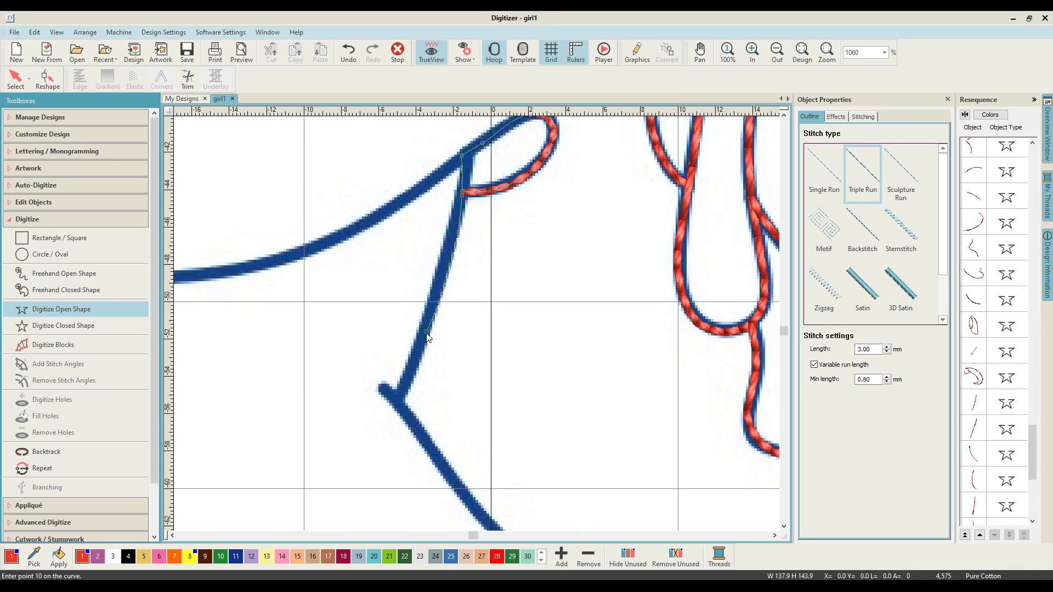
pyautogui.press('BackSpace')
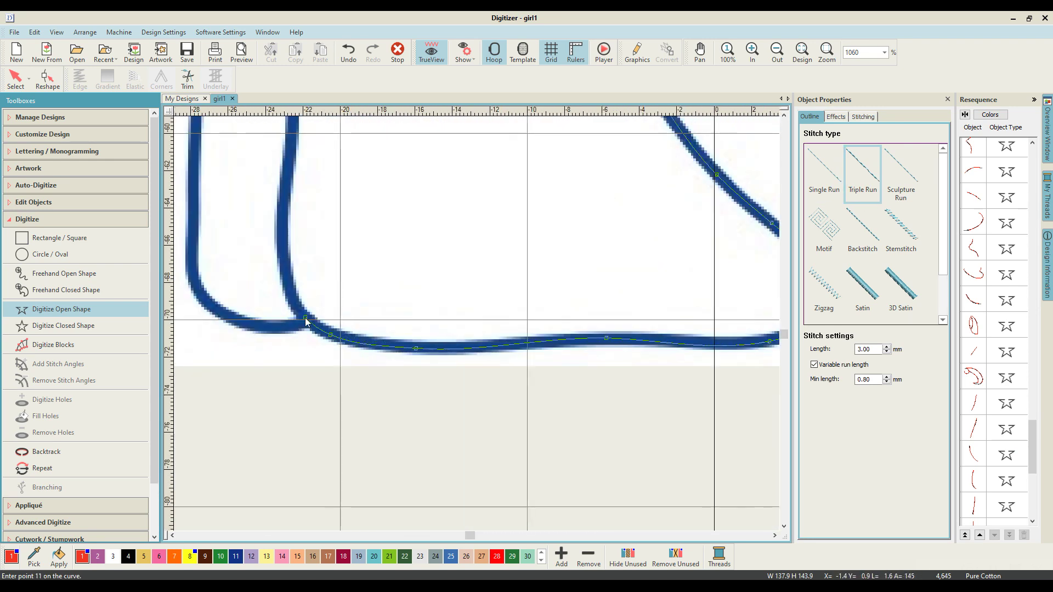
pyautogui.press('Return')
# Step: Trace the left leg and adjoining outline as a triple-run curve
pyautogui.click(447, 204)
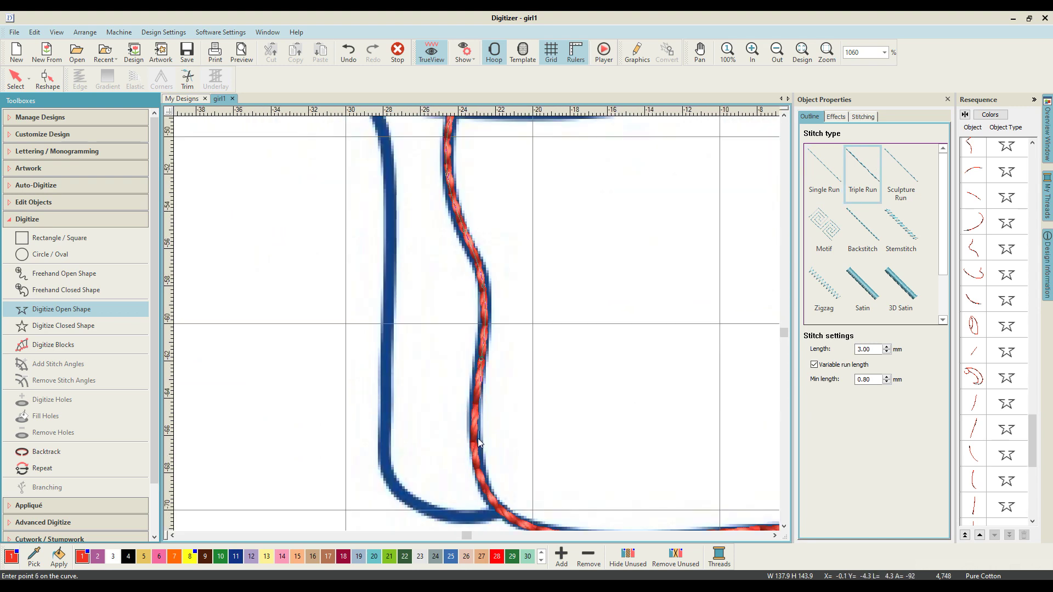
pyautogui.click(441, 397)
pyautogui.click(603, 216)
pyautogui.click(329, 341)
pyautogui.click(219, 335)
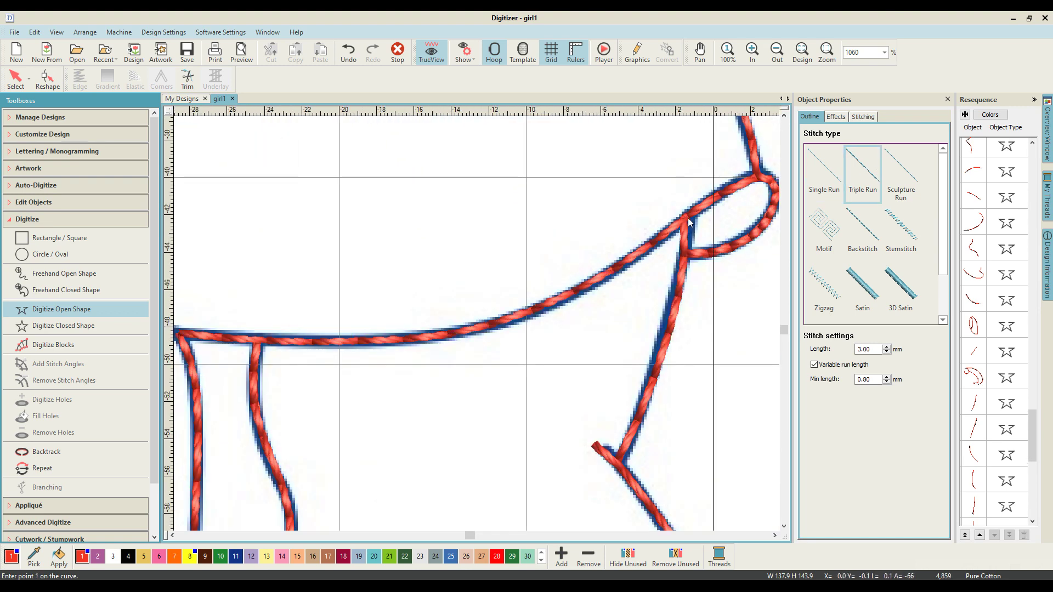
pyautogui.click(275, 307)
pyautogui.click(231, 285)
pyautogui.click(423, 435)
pyautogui.click(395, 380)
pyautogui.click(439, 326)
pyautogui.click(501, 268)
pyautogui.press('Return')
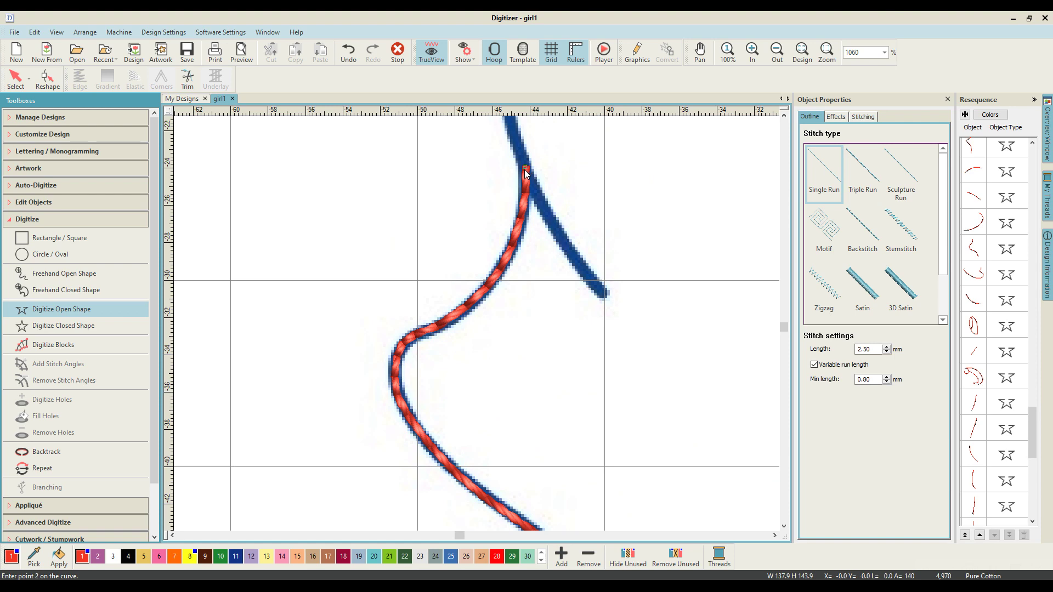
# Step: Trace a dress strand up to its junction as a triple-run line
pyautogui.click(408, 514)
pyautogui.click(381, 457)
pyautogui.click(357, 327)
pyautogui.click(361, 262)
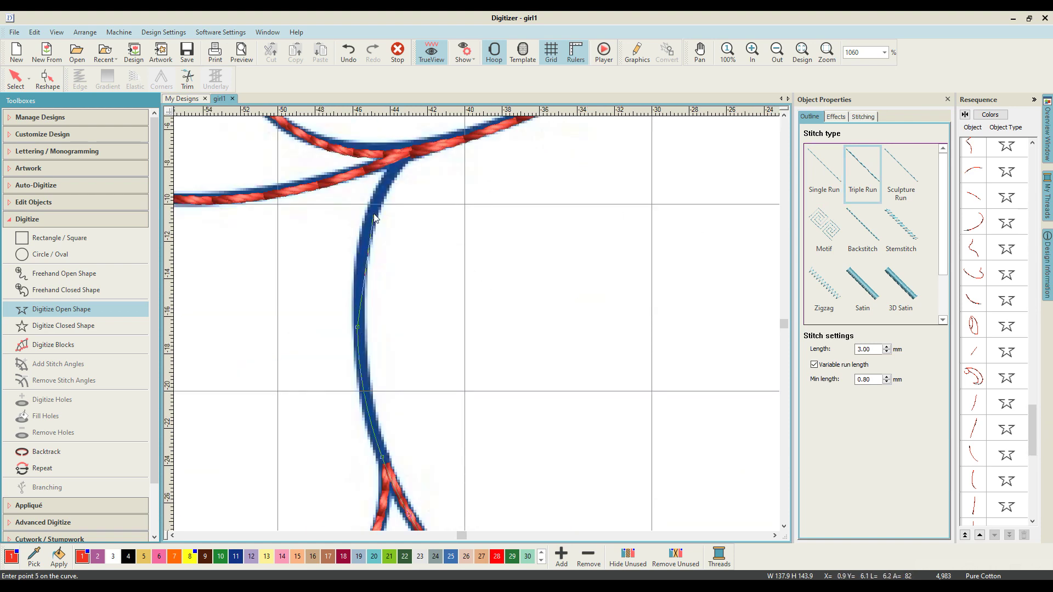
pyautogui.click(376, 220)
pyautogui.click(408, 159)
pyautogui.press('Return')
pyautogui.scroll(-6, 477, 268)
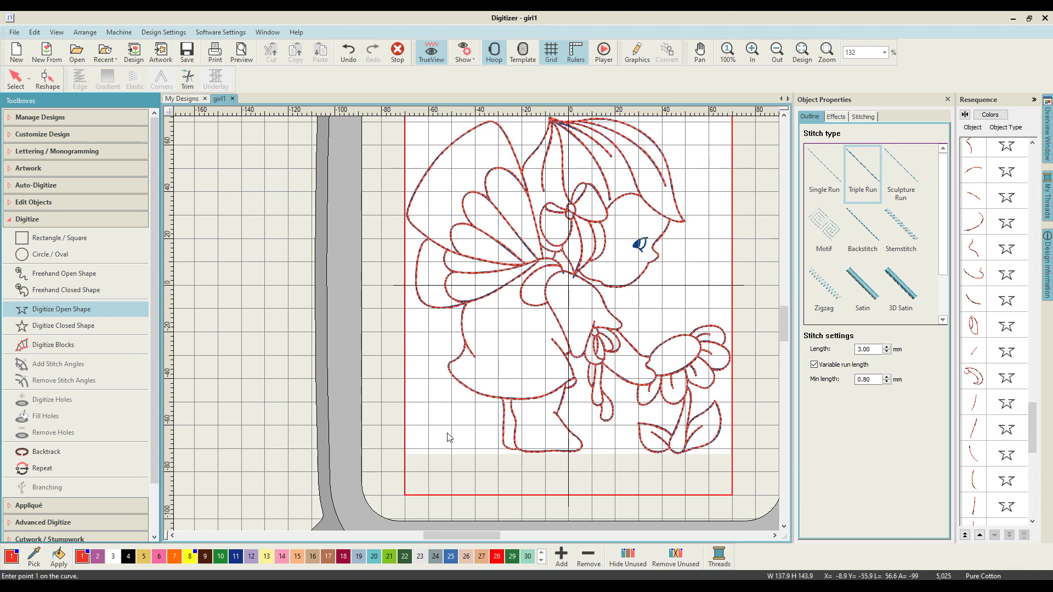
pyautogui.hotkey('shift', 'b')
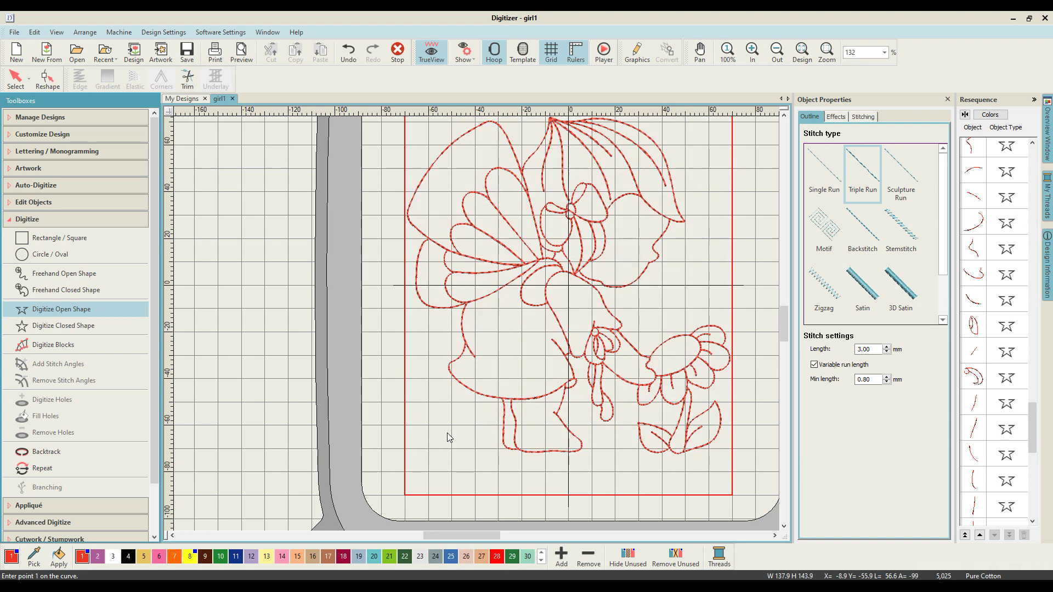
pyautogui.hotkey('shift', 'b')
pyautogui.hotkey('shift', 'b')
pyautogui.hotkey('shift', 'b')
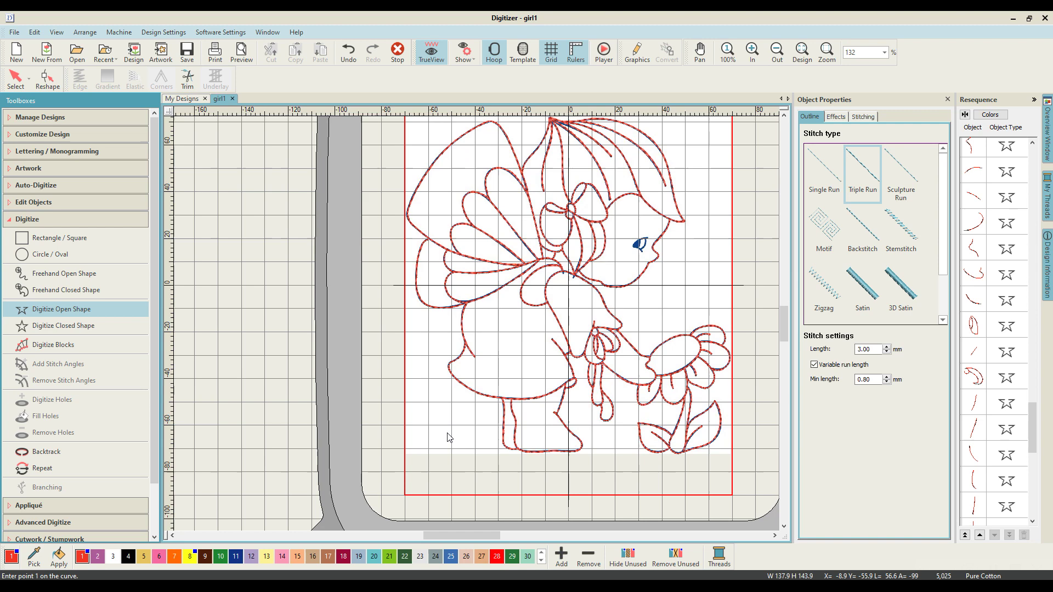
pyautogui.hotkey('shift', 'b')
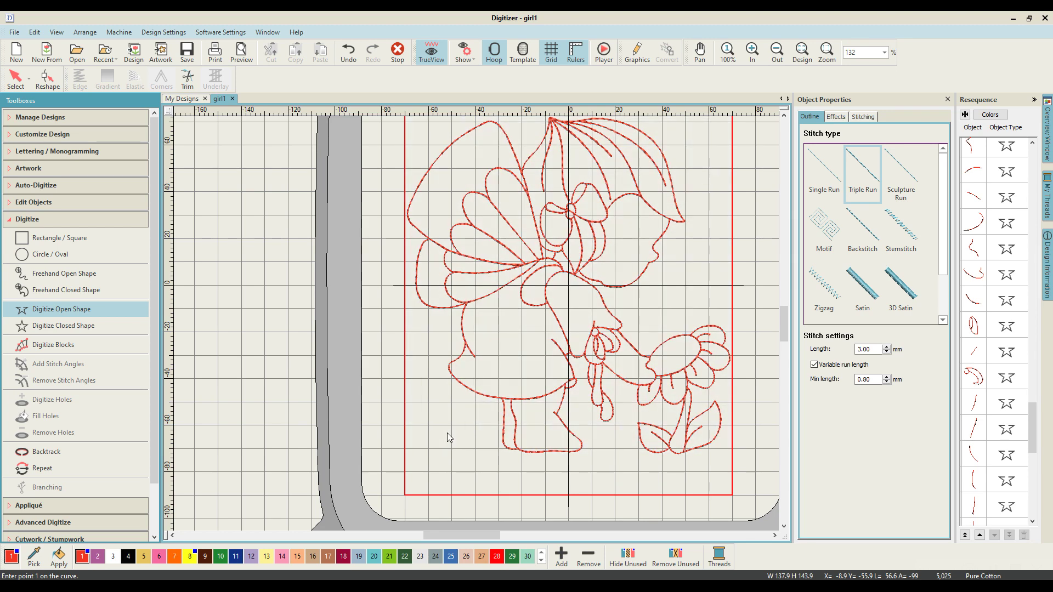
pyautogui.hotkey('shift', 'b')
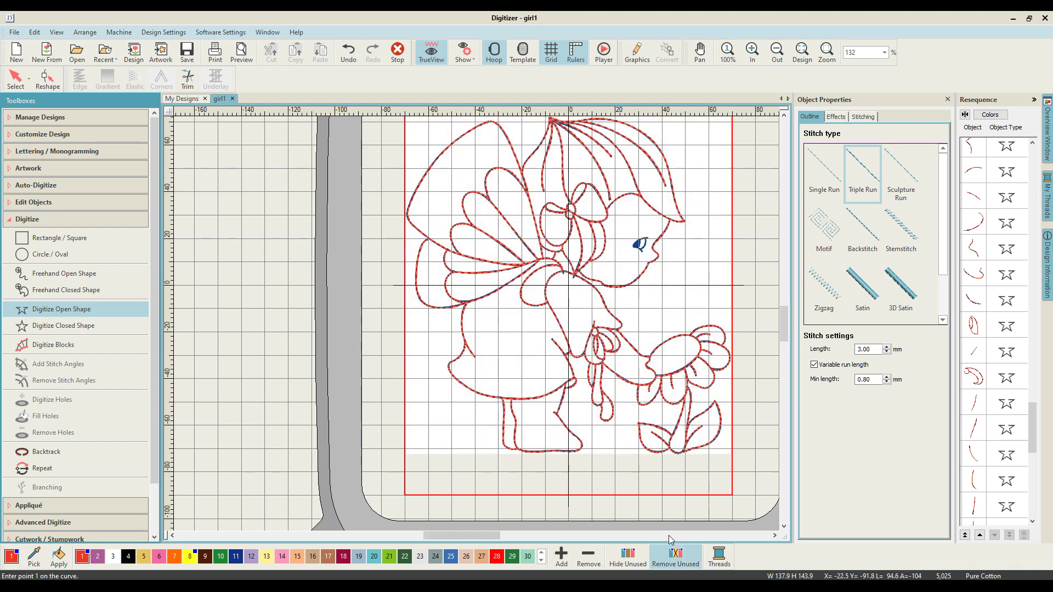
# Step: Switch to Digitize Blocks with a filled area using satin stitch
pyautogui.scroll(6, 639, 220)
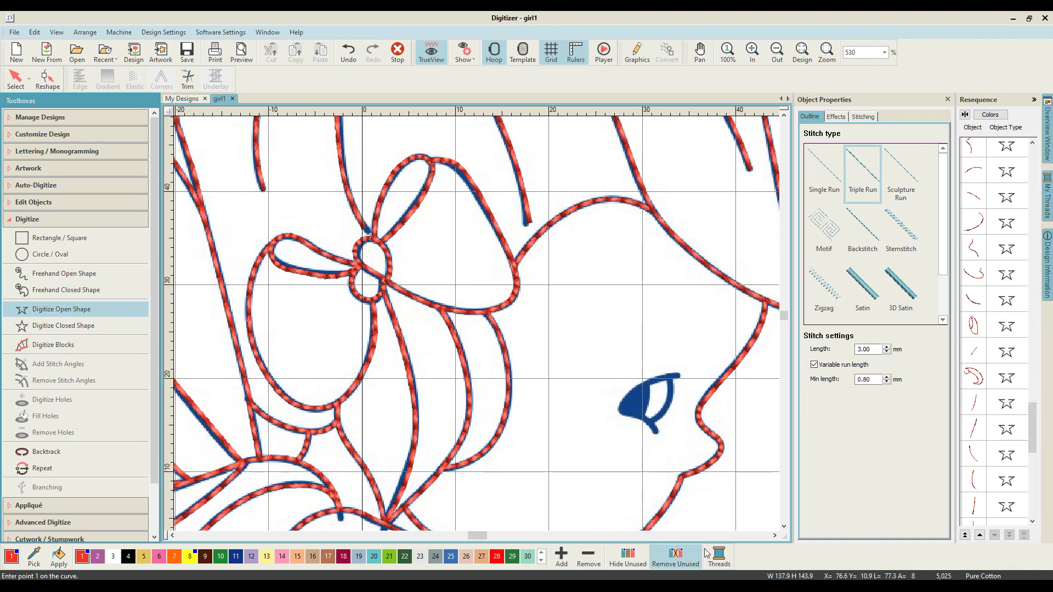
pyautogui.click(775, 535)
pyautogui.click(775, 536)
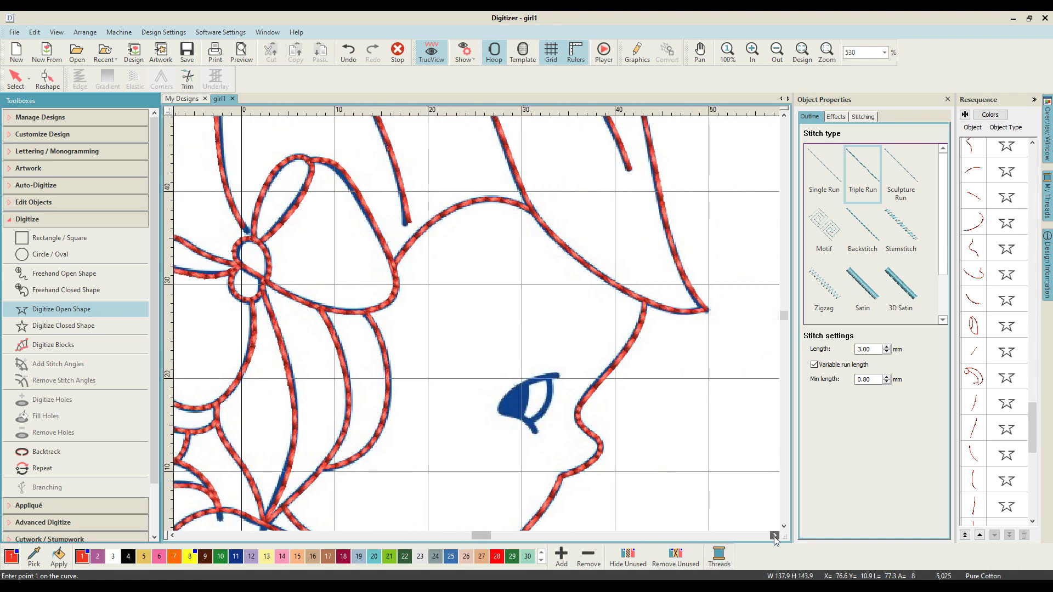
pyautogui.scroll(-1, 568, 475)
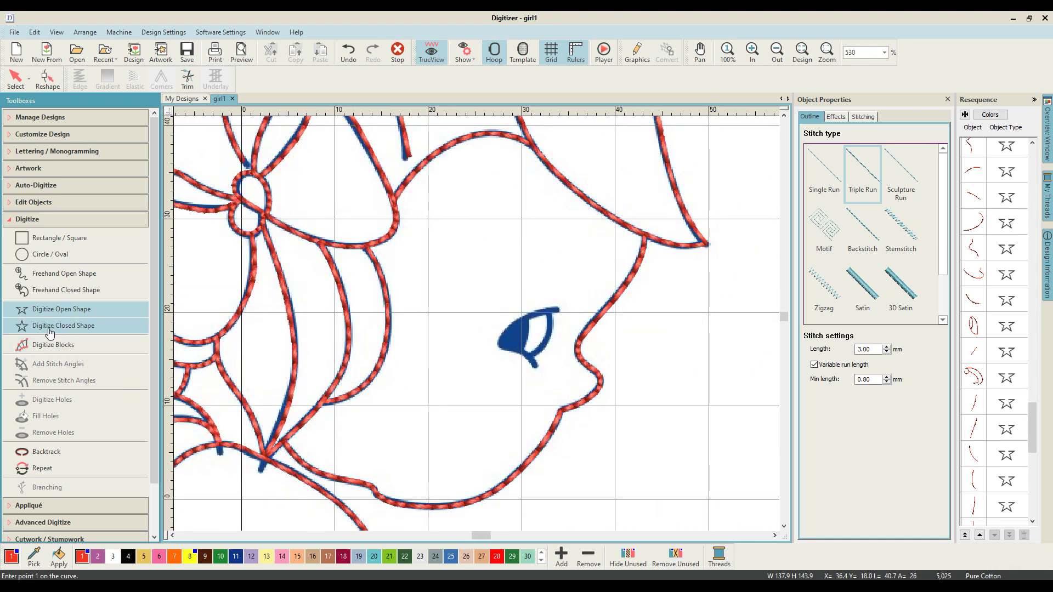
pyautogui.click(33, 345)
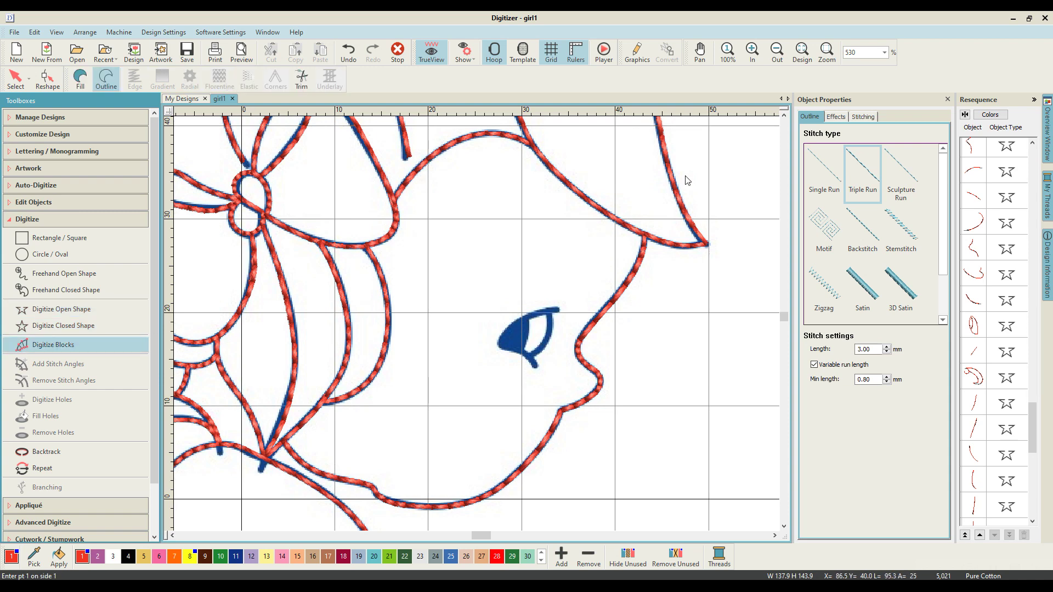
pyautogui.click(80, 77)
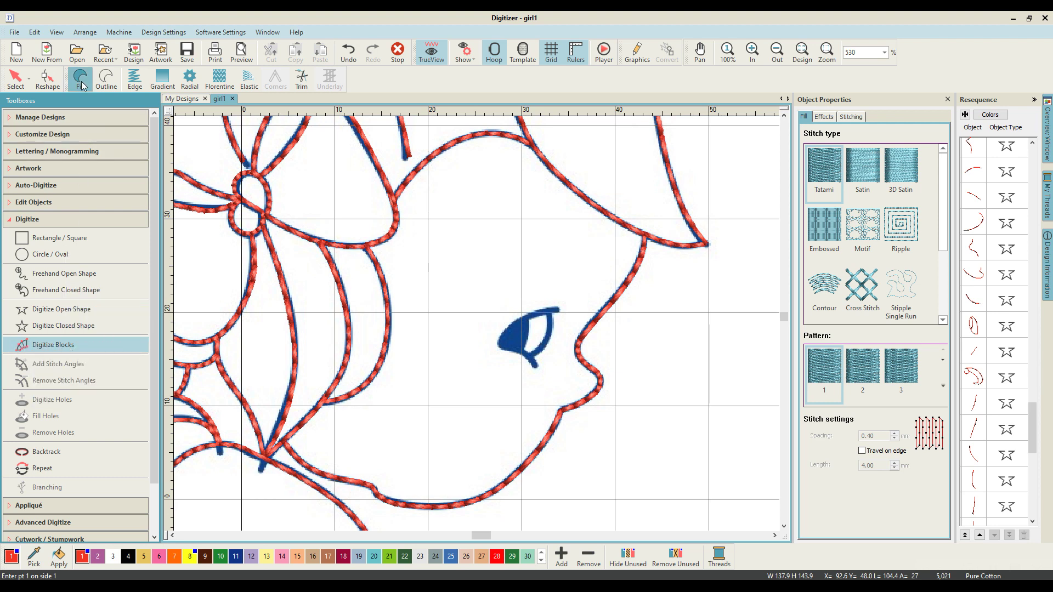
pyautogui.click(863, 166)
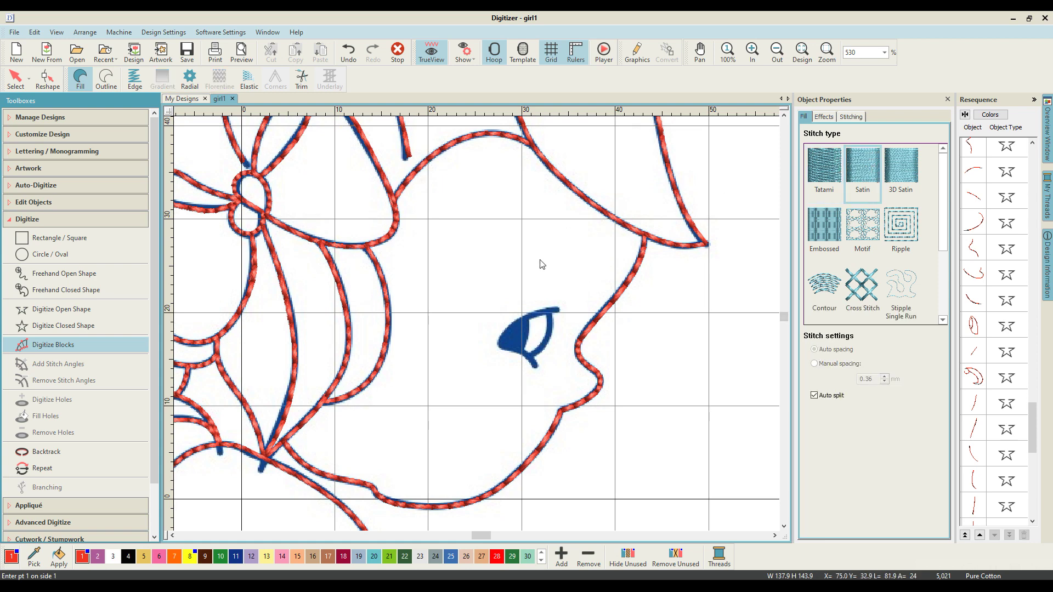
# Step: Zoom in and place seven block points across the eye's left tip, finishing the satin block
pyautogui.press('z')
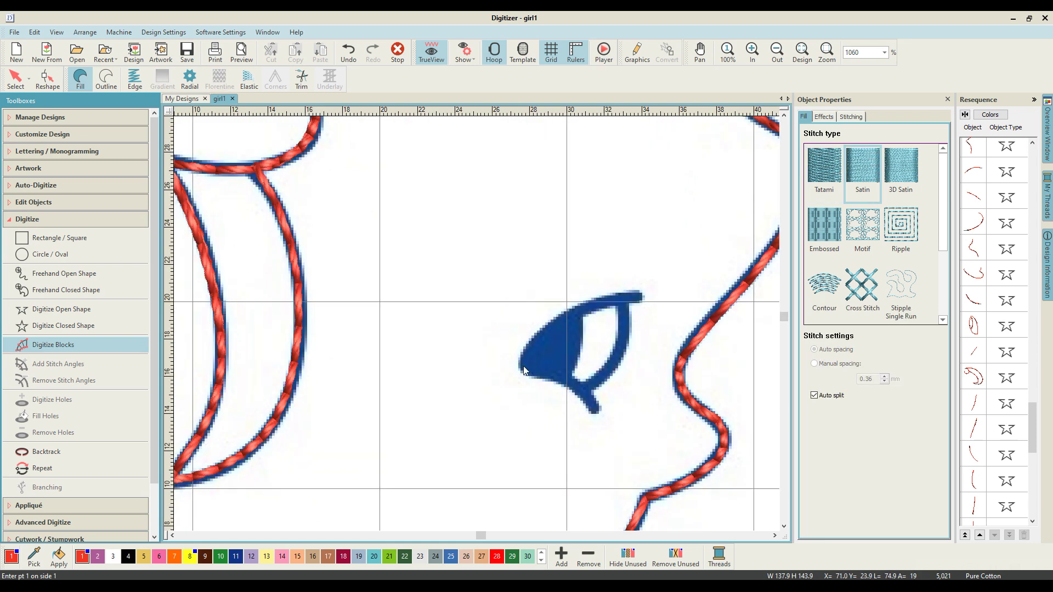
pyautogui.click(523, 372)
pyautogui.click(551, 378)
pyautogui.click(518, 364)
pyautogui.click(530, 346)
pyautogui.click(569, 377)
pyautogui.click(581, 337)
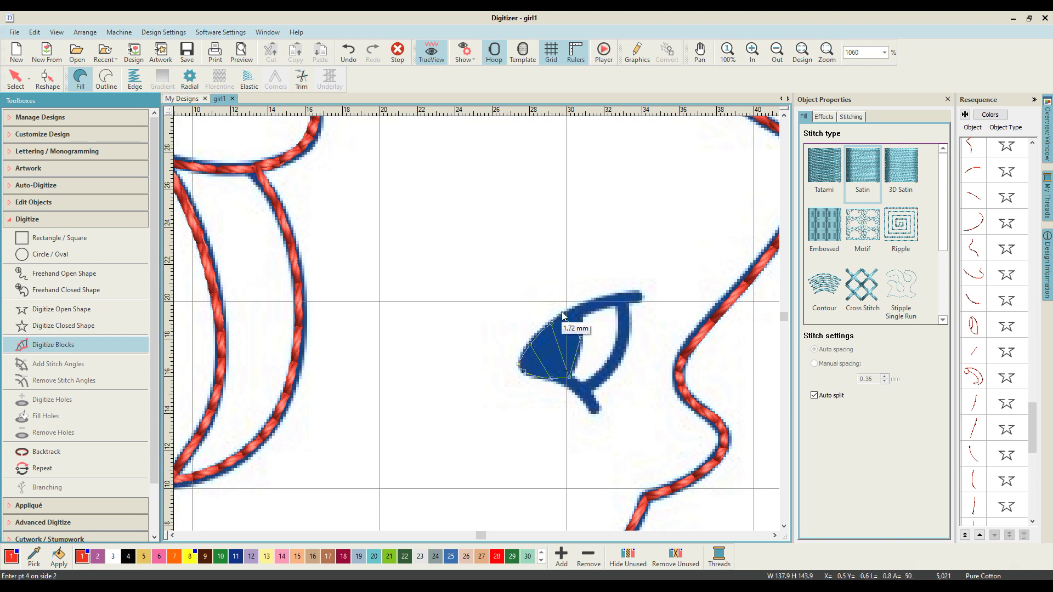
pyautogui.click(567, 314)
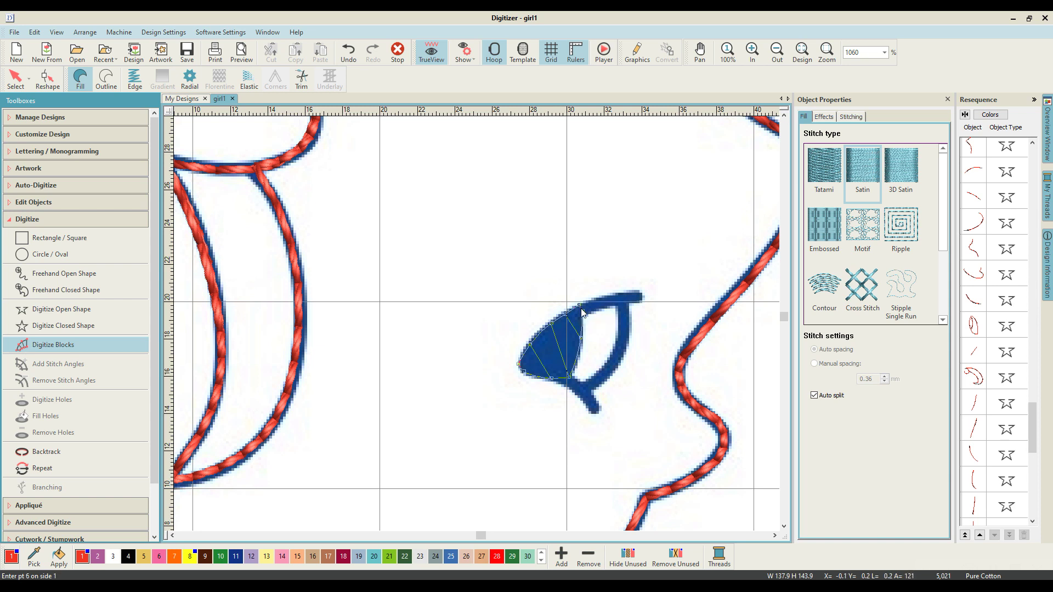
pyautogui.press('Return')
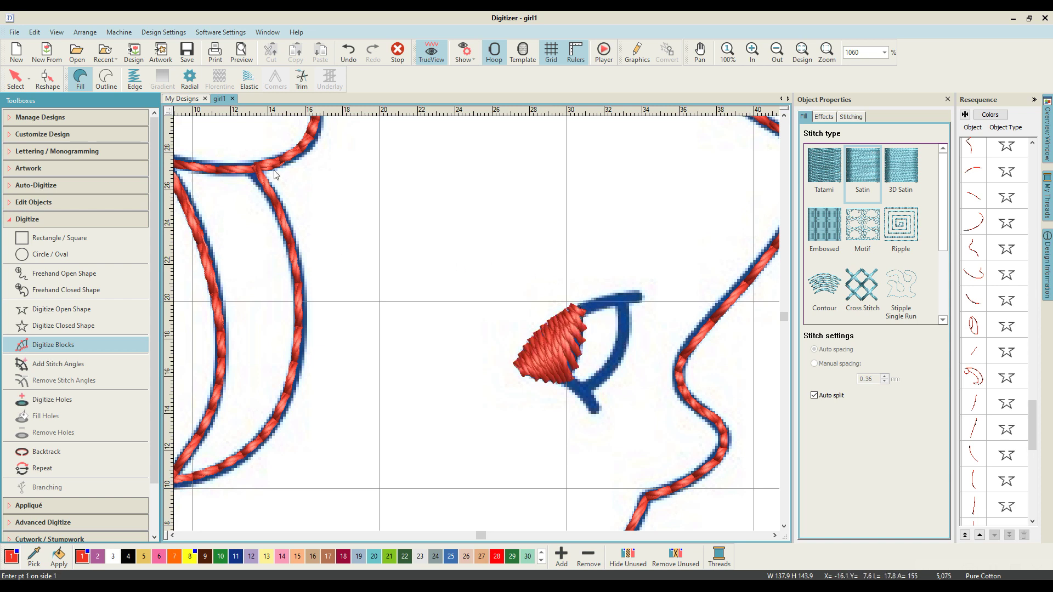
pyautogui.press('Escape')
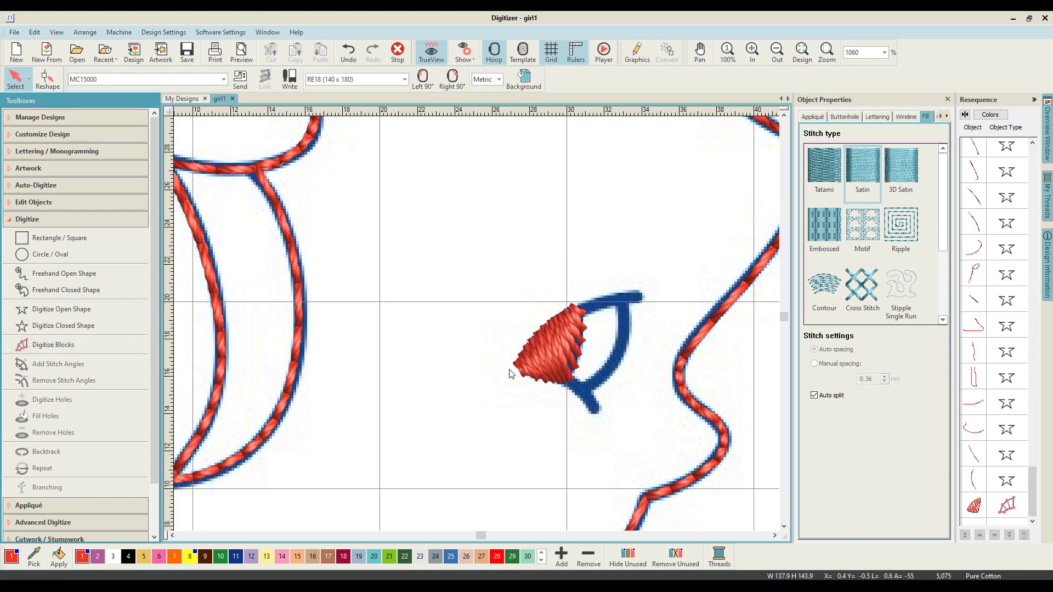
# Step: Trace an open triple-run line around the eye's satin block, then zoom out to the whole design
pyautogui.click(10, 307)
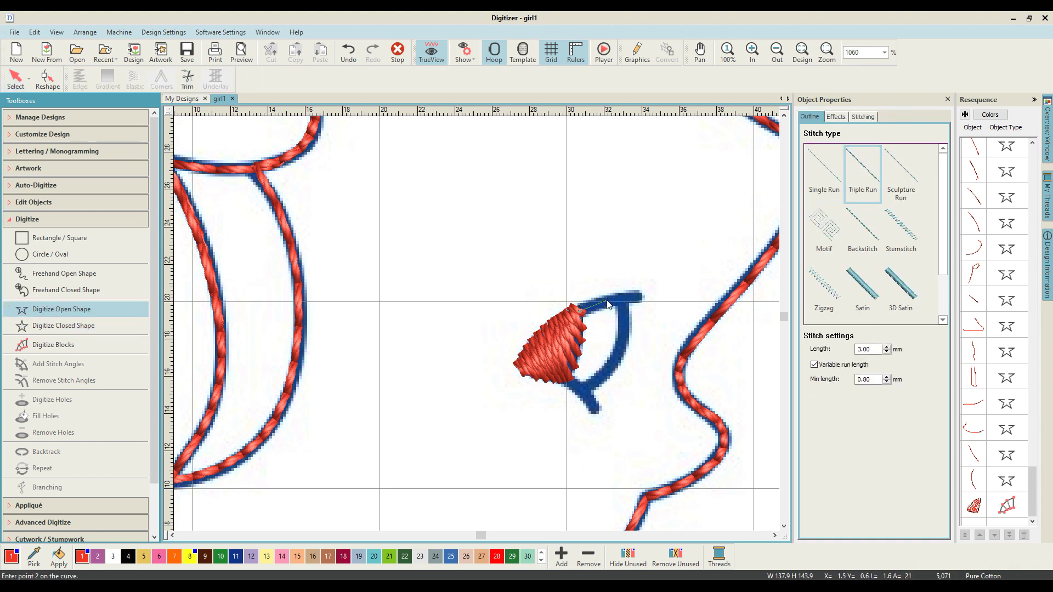
pyautogui.click(623, 337)
pyautogui.click(583, 391)
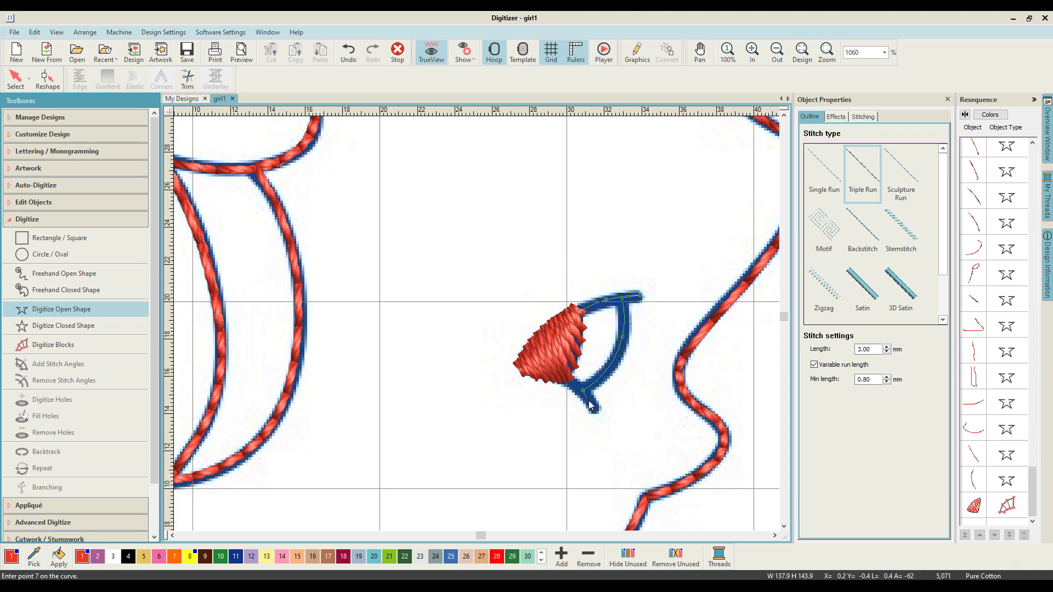
pyautogui.click(546, 376)
pyautogui.click(515, 370)
pyautogui.click(553, 324)
pyautogui.click(586, 307)
pyautogui.press('Return')
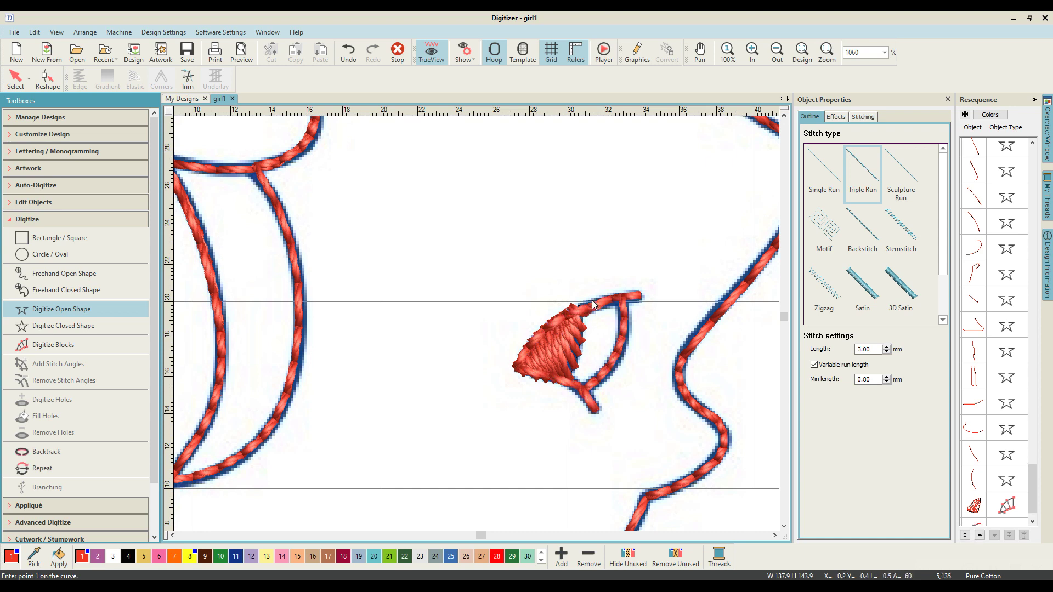
pyautogui.press('-')
pyautogui.press('-')
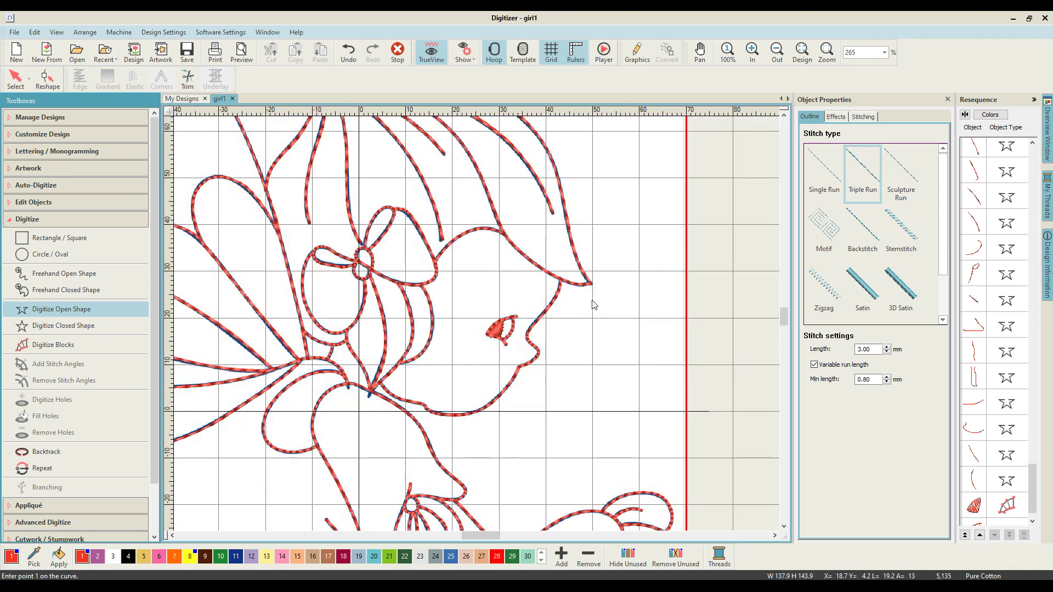
pyautogui.press('-')
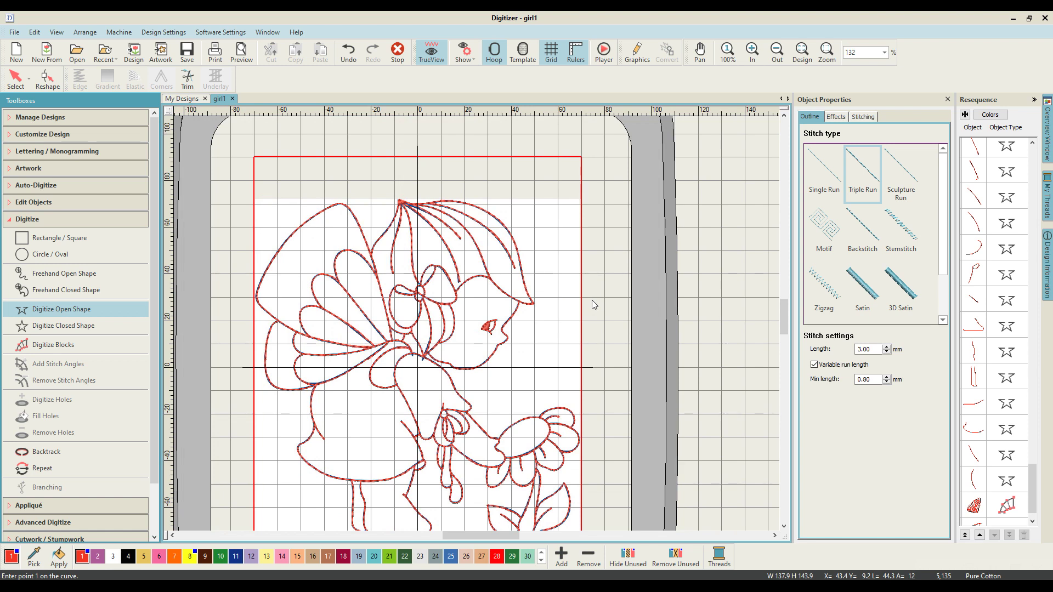
pyautogui.click(21, 81)
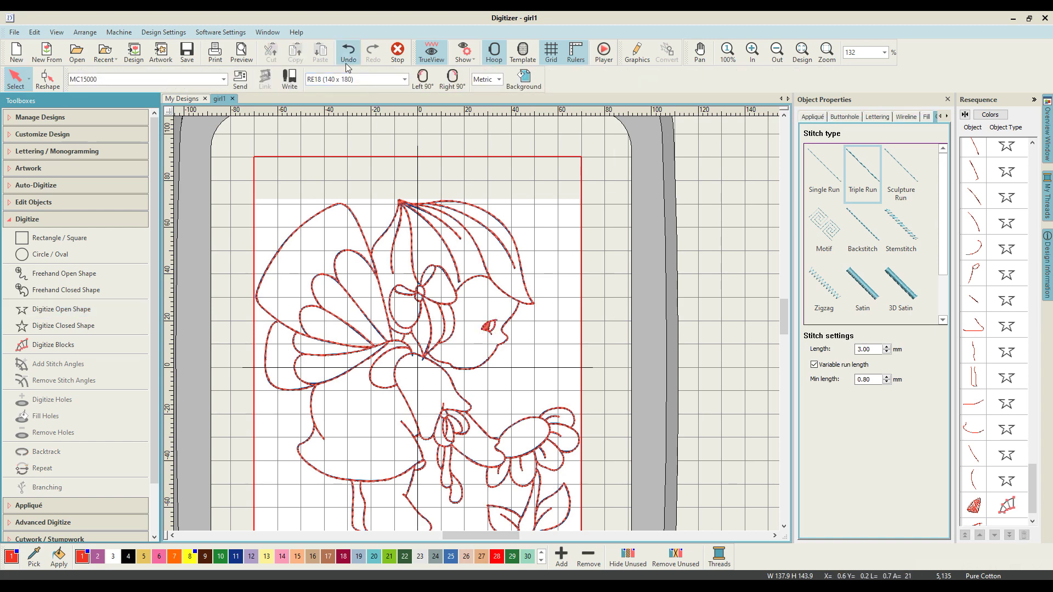
# Step: Save the design, then unlock all objects from the artwork's Resequence menu
pyautogui.click(187, 52)
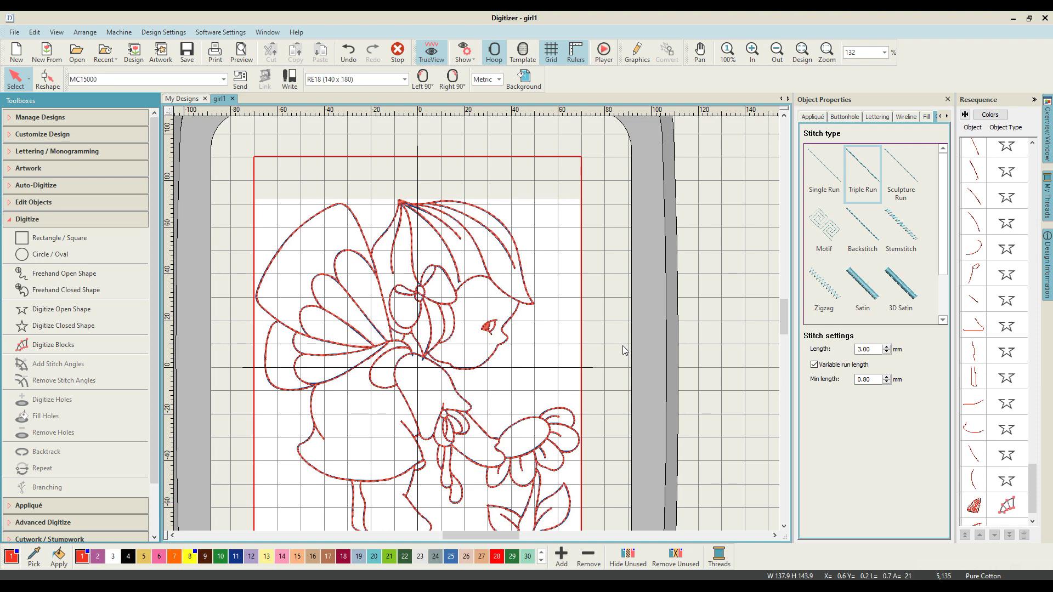
pyautogui.scroll(15, 972, 158)
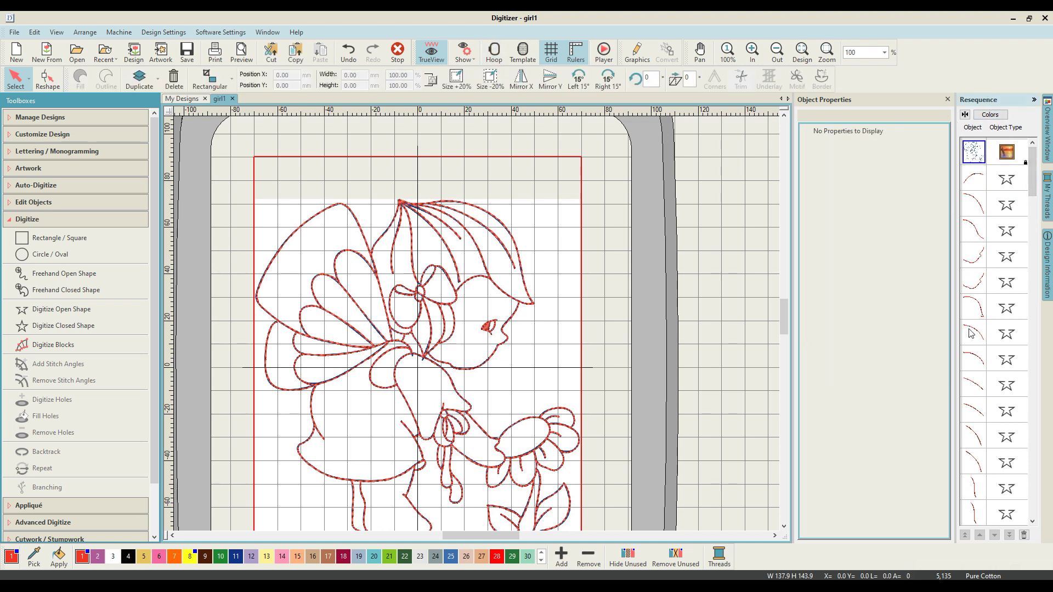
pyautogui.rightClick(976, 156)
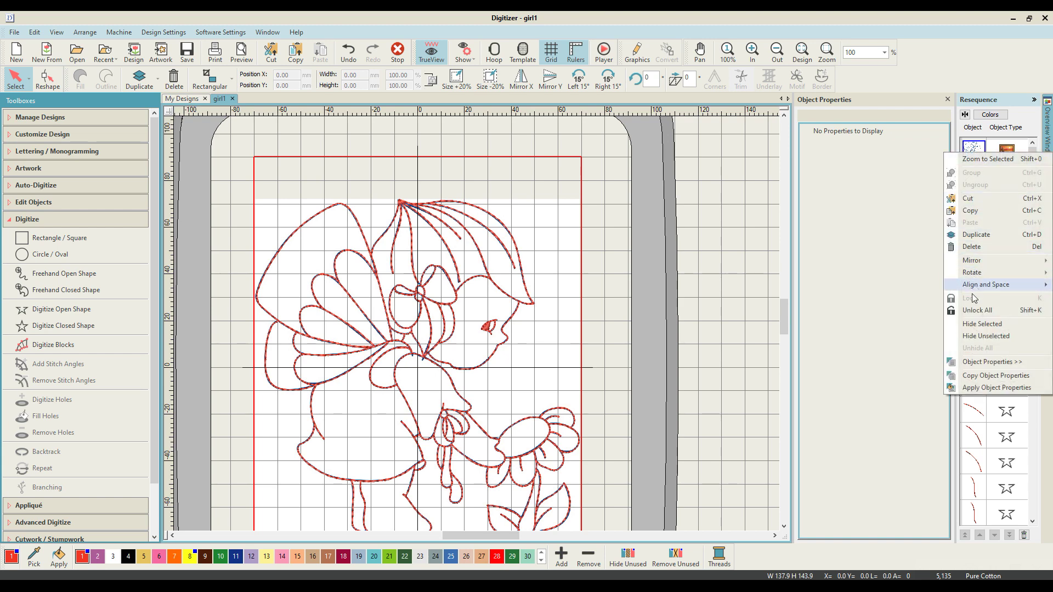
pyautogui.click(972, 312)
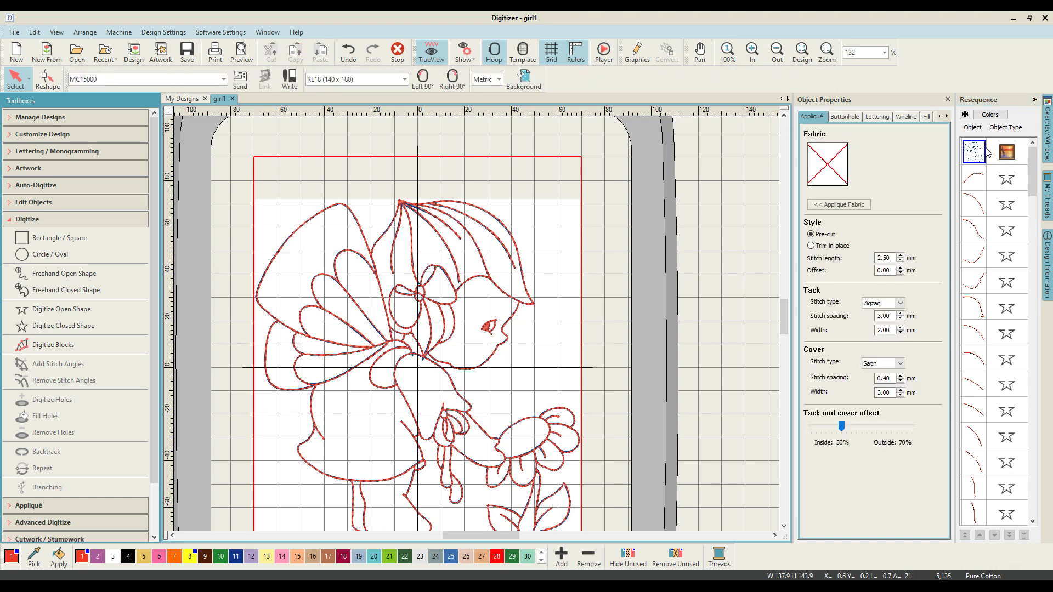
# Step: Remove the selected background artwork image and save the design again
pyautogui.click(985, 153)
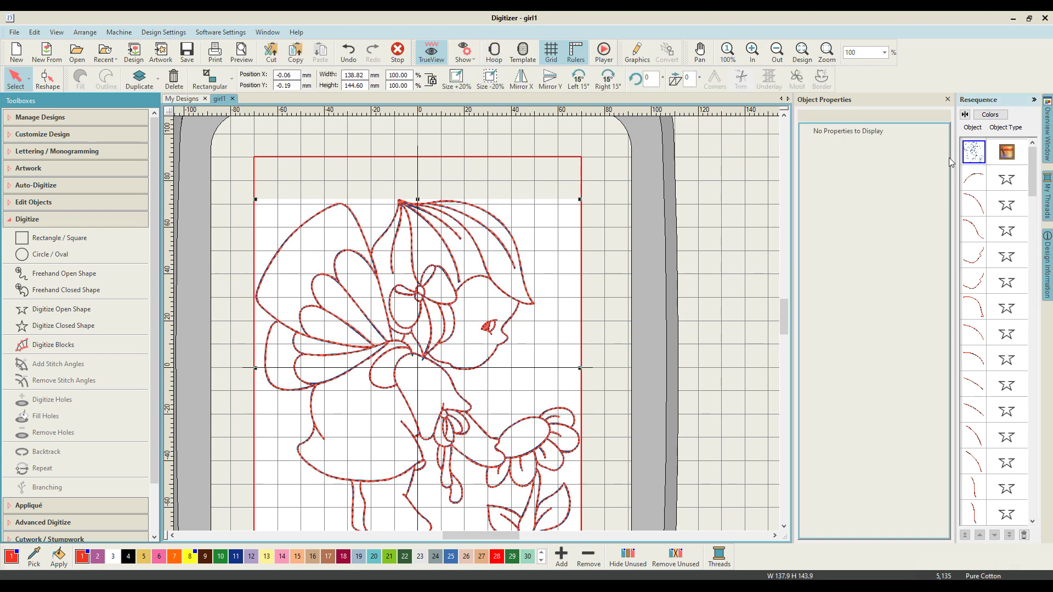
pyautogui.press('Escape')
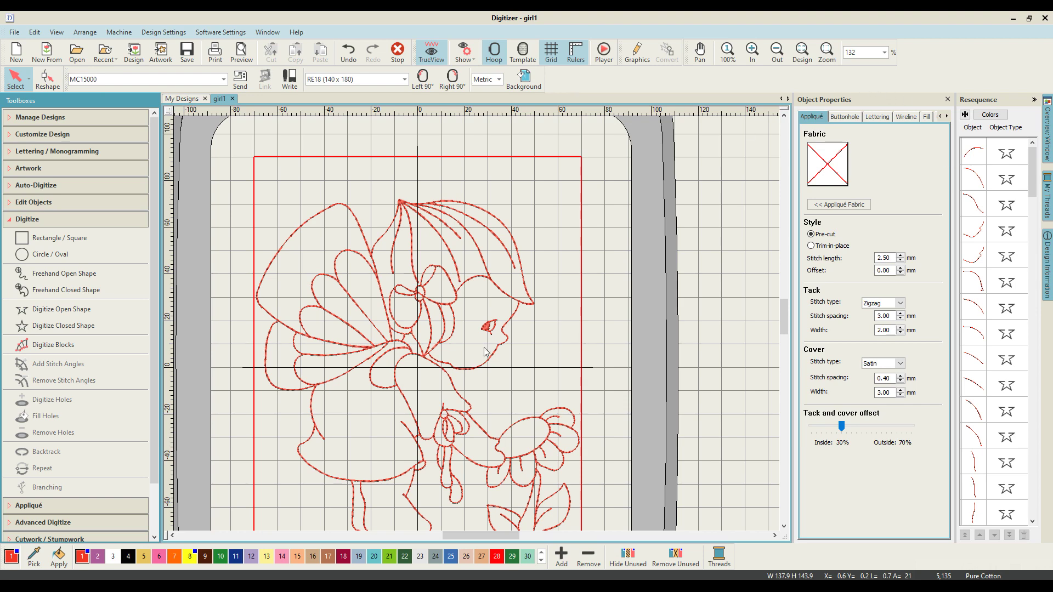
pyautogui.scroll(-1, 484, 351)
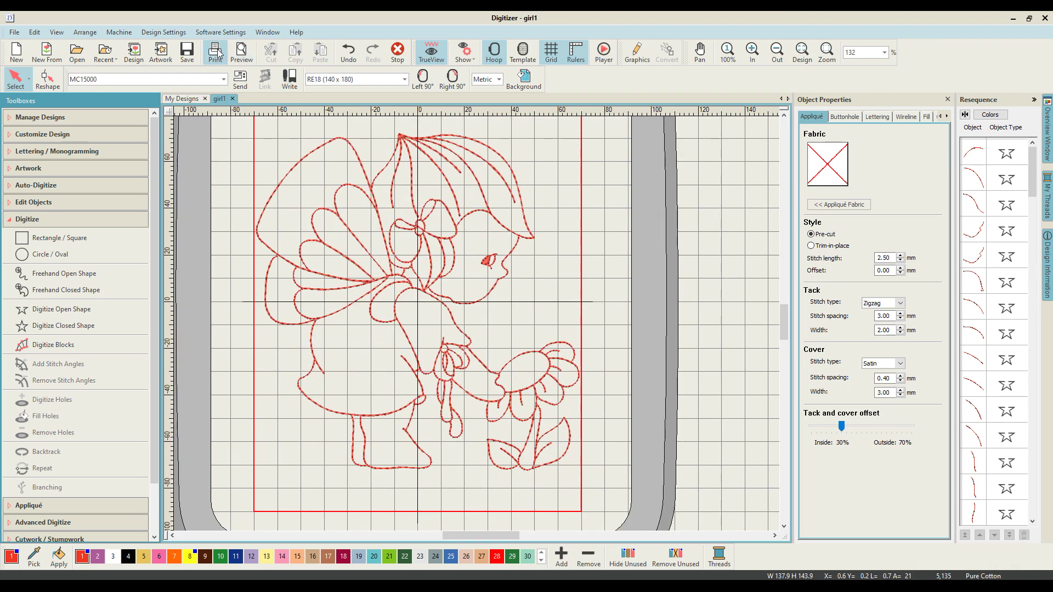
pyautogui.click(187, 57)
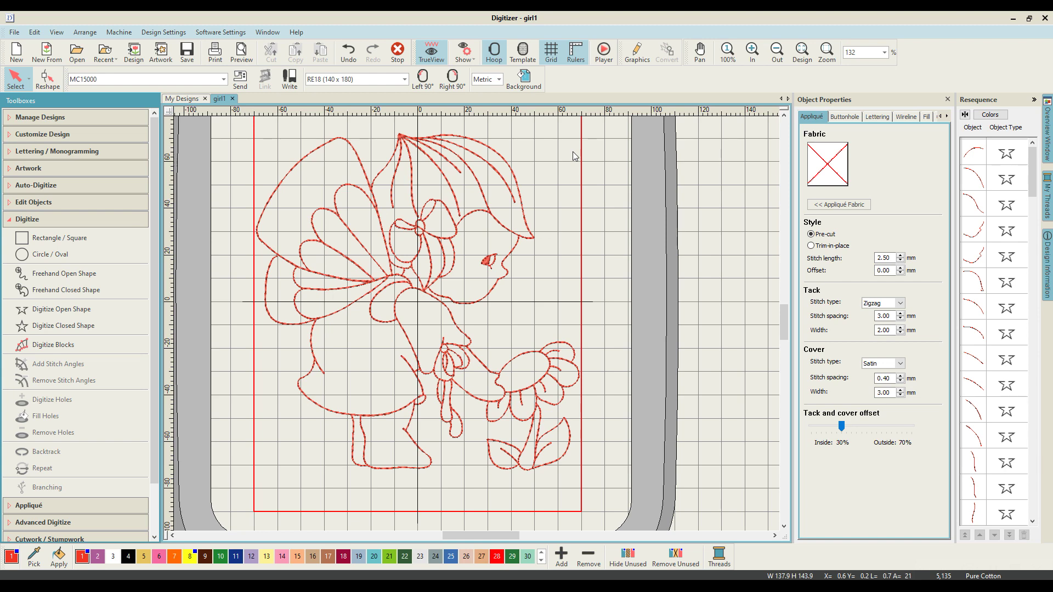
# Step: Select every object in the girl1 design with Ctrl+A
pyautogui.scroll(-1, 475, 274)
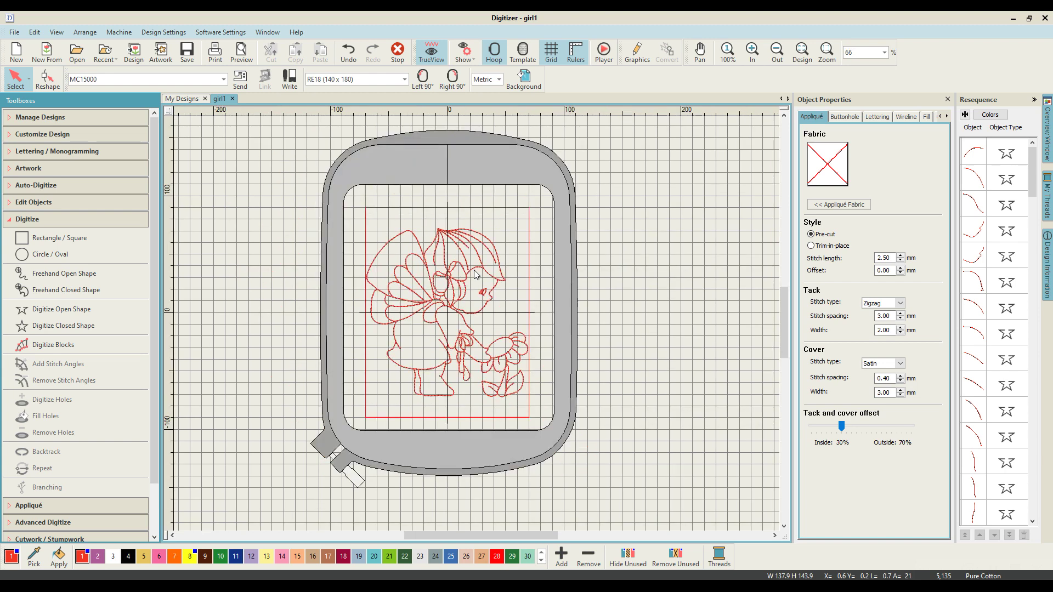
pyautogui.hotkey('ctrl', 'a')
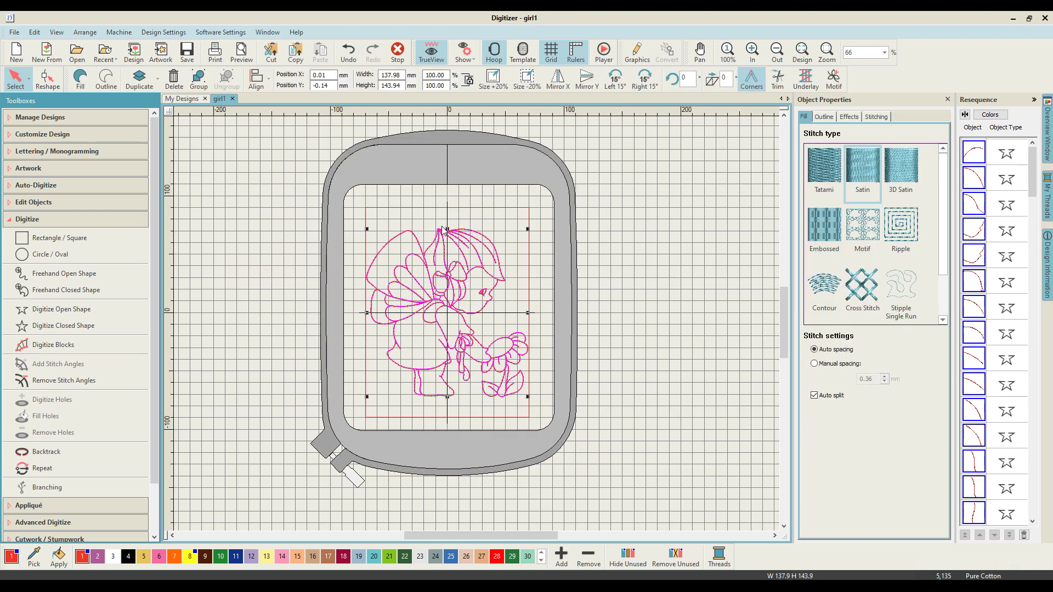
pyautogui.scroll(1, 447, 228)
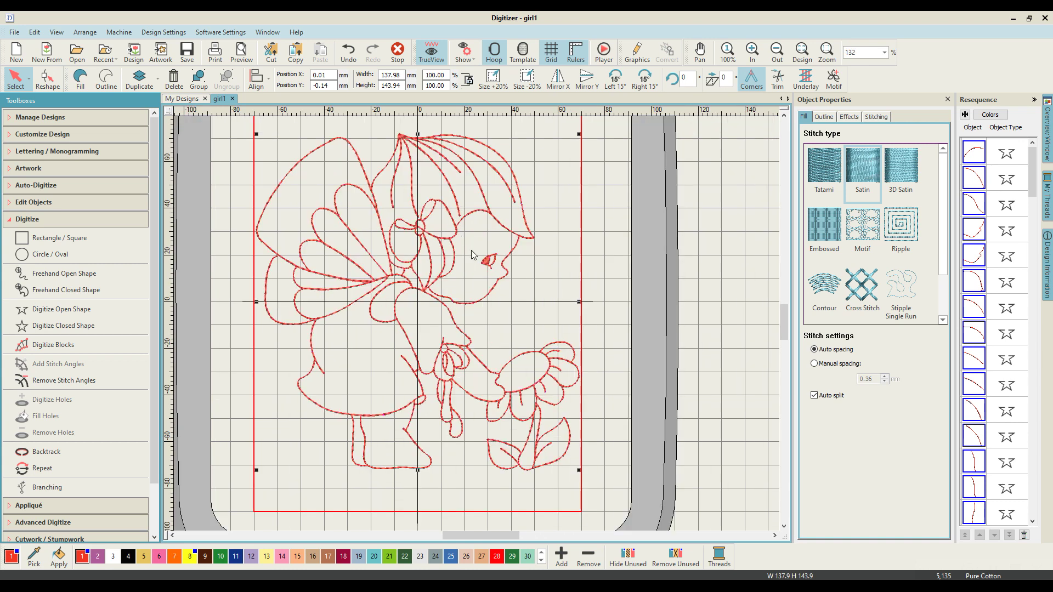
pyautogui.scroll(-1, 474, 256)
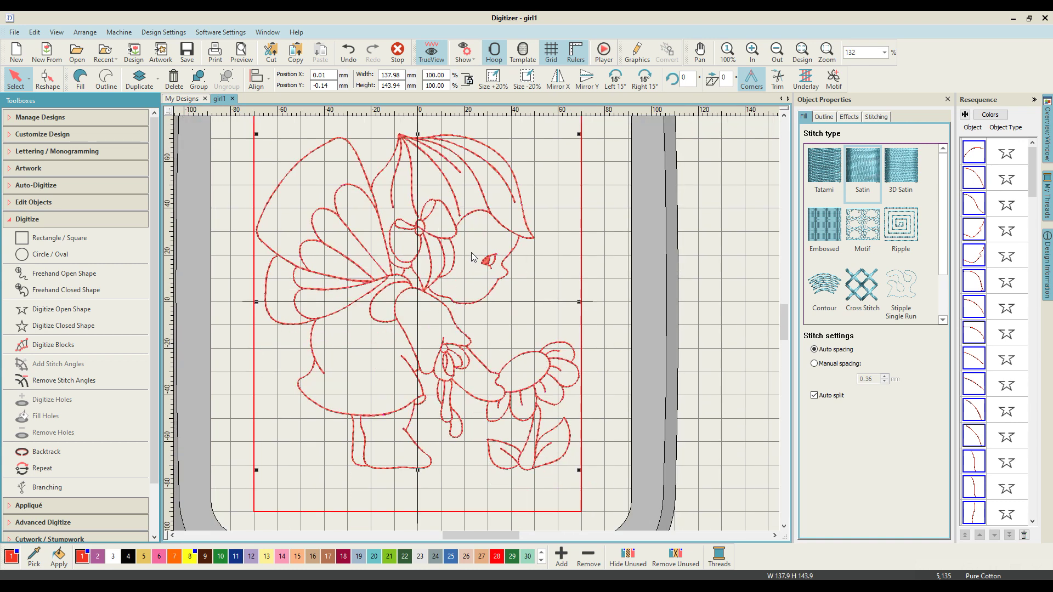
# Step: Set the zoom level to 100% and start stretching the design taller
pyautogui.click(884, 53)
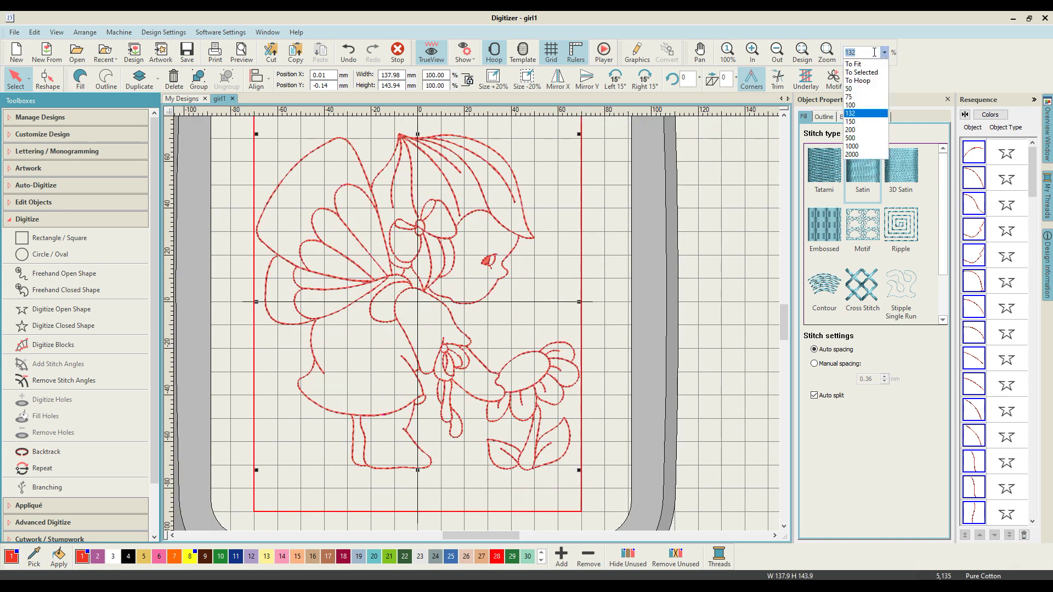
pyautogui.write('100')
pyautogui.press('Return')
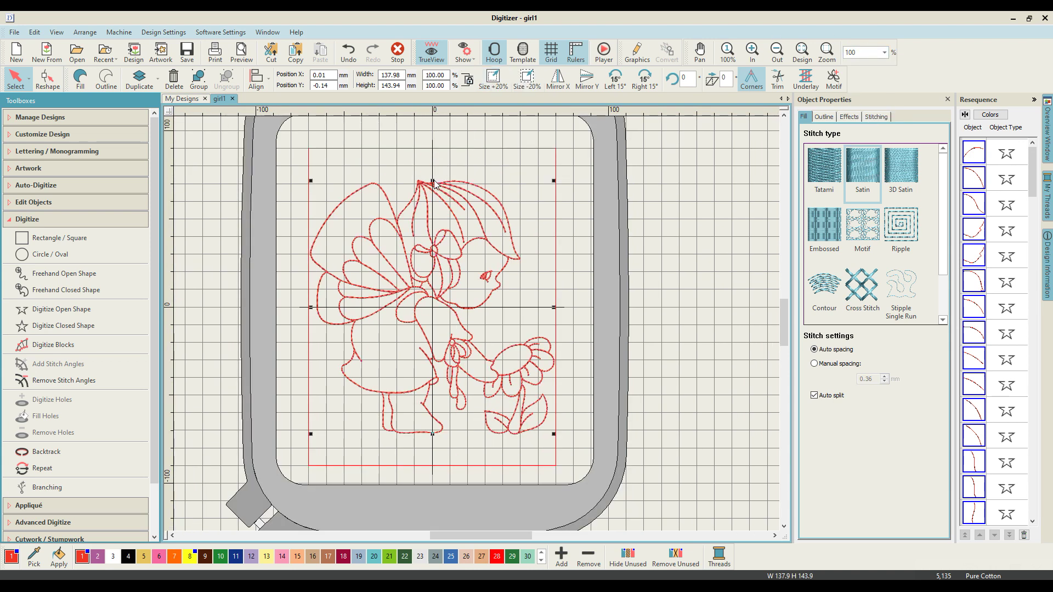
pyautogui.moveTo(432, 180); pyautogui.dragTo(436, 160)
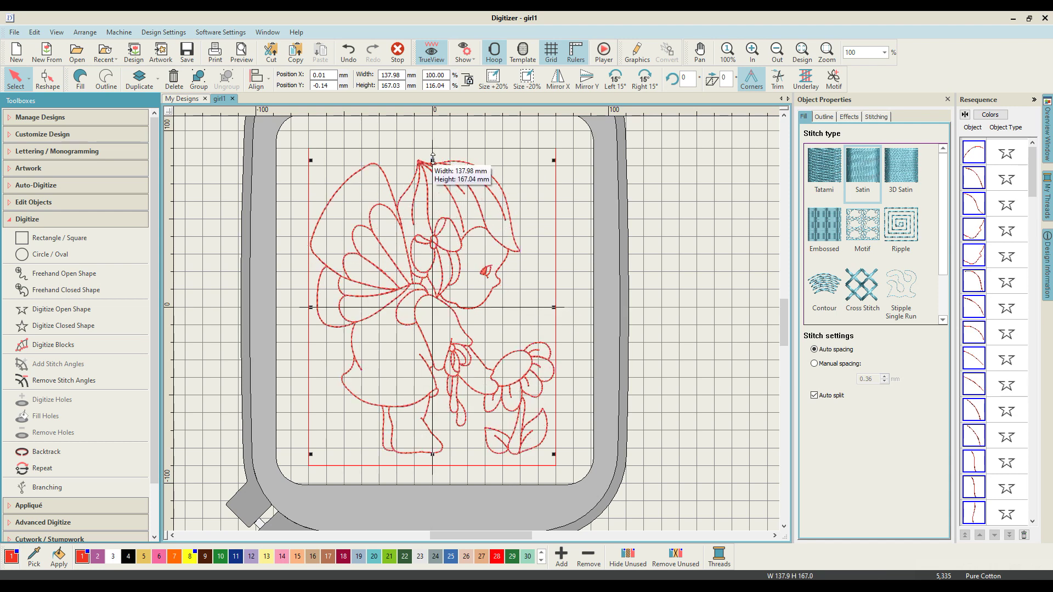
pyautogui.moveTo(433, 159); pyautogui.dragTo(433, 151)
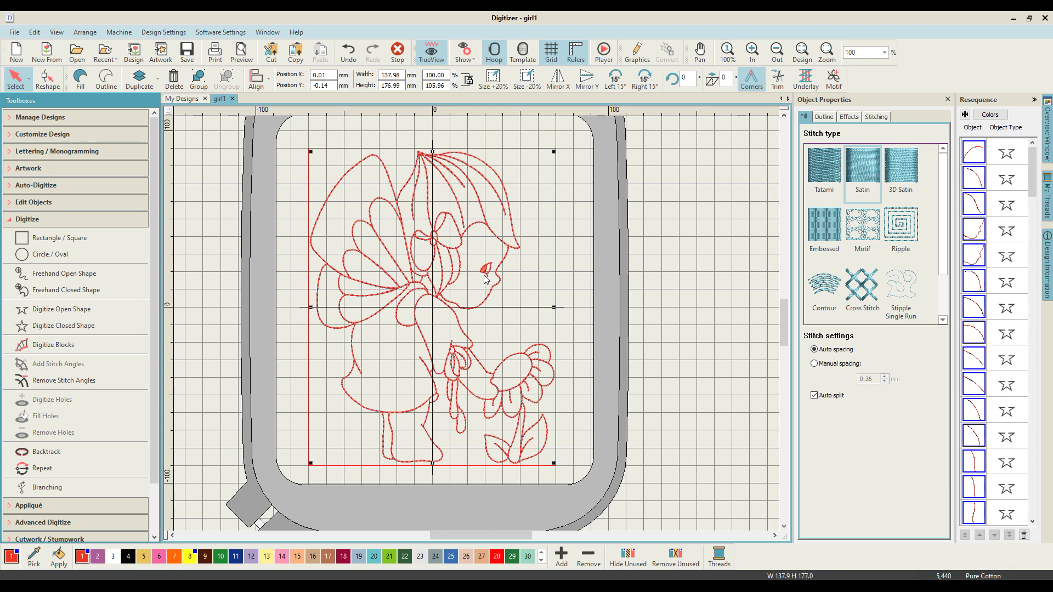
pyautogui.moveTo(554, 309); pyautogui.dragTo(606, 306)
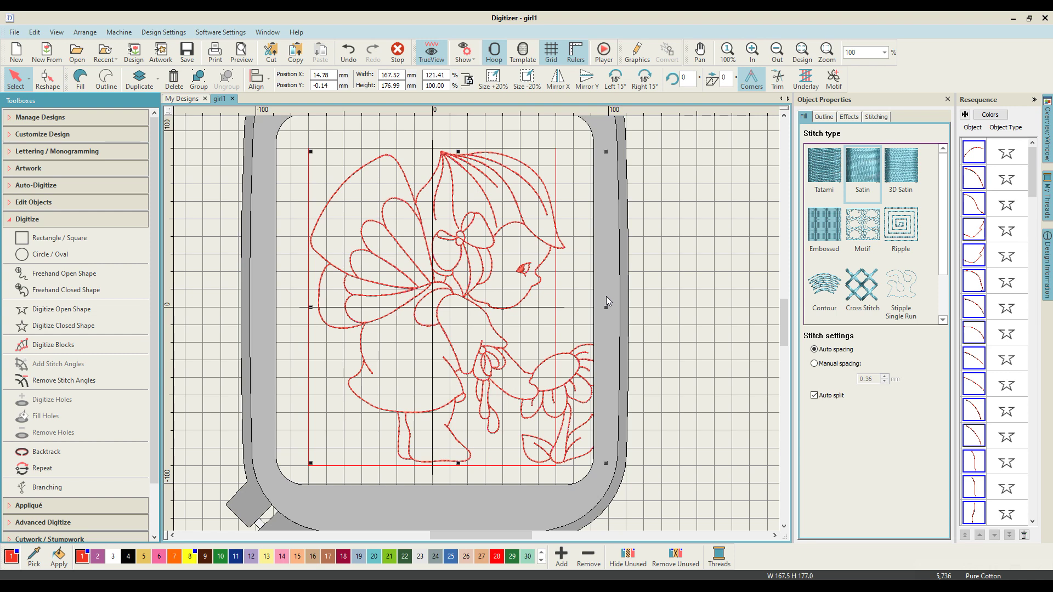
pyautogui.hotkey('ctrl', 'z')
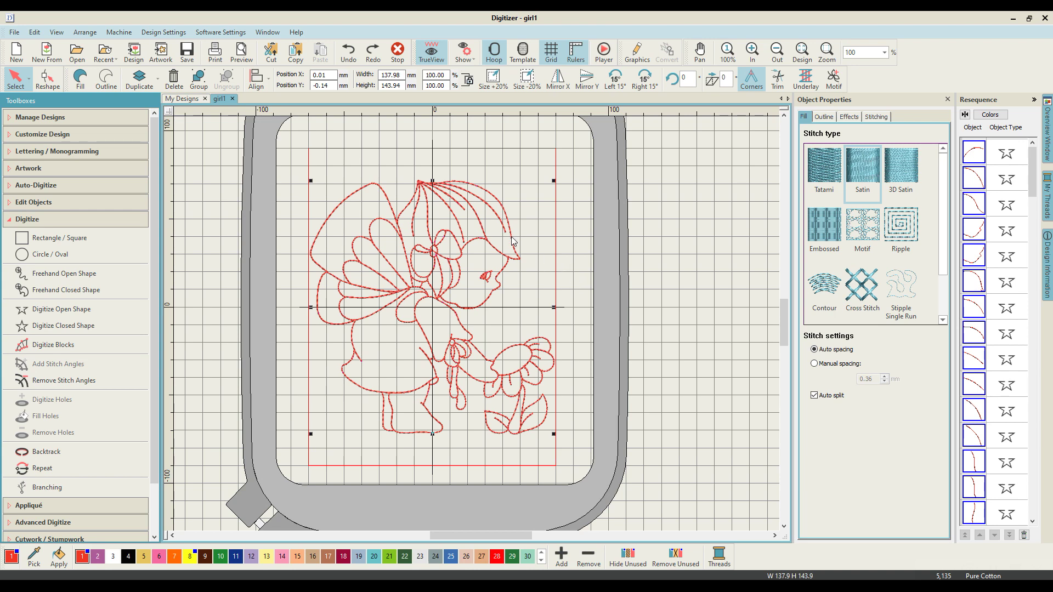
pyautogui.moveTo(433, 181); pyautogui.dragTo(435, 152)
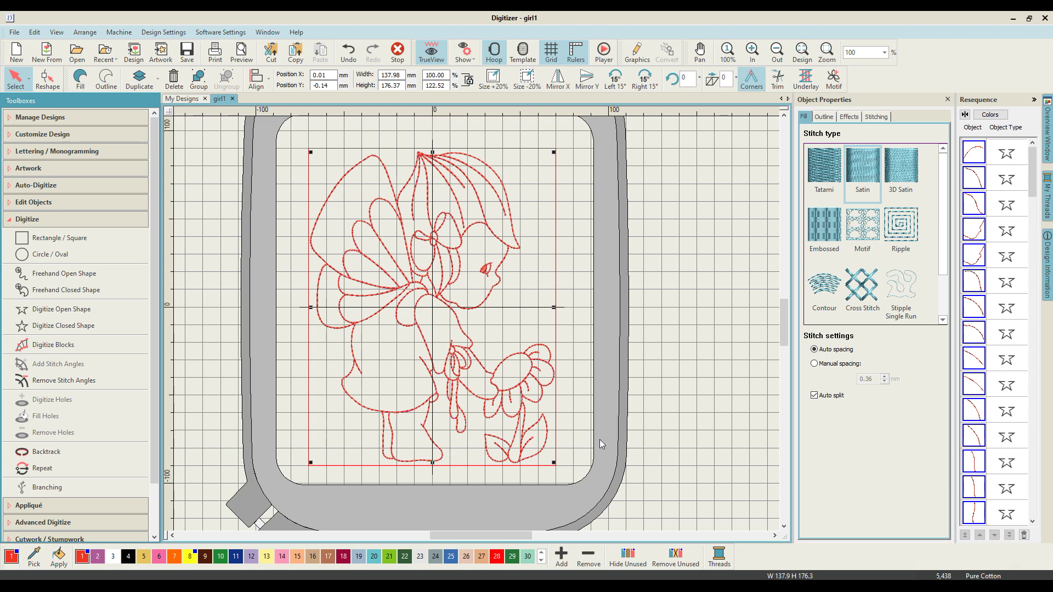
pyautogui.hotkey('ctrl', 'z')
pyautogui.press('Escape')
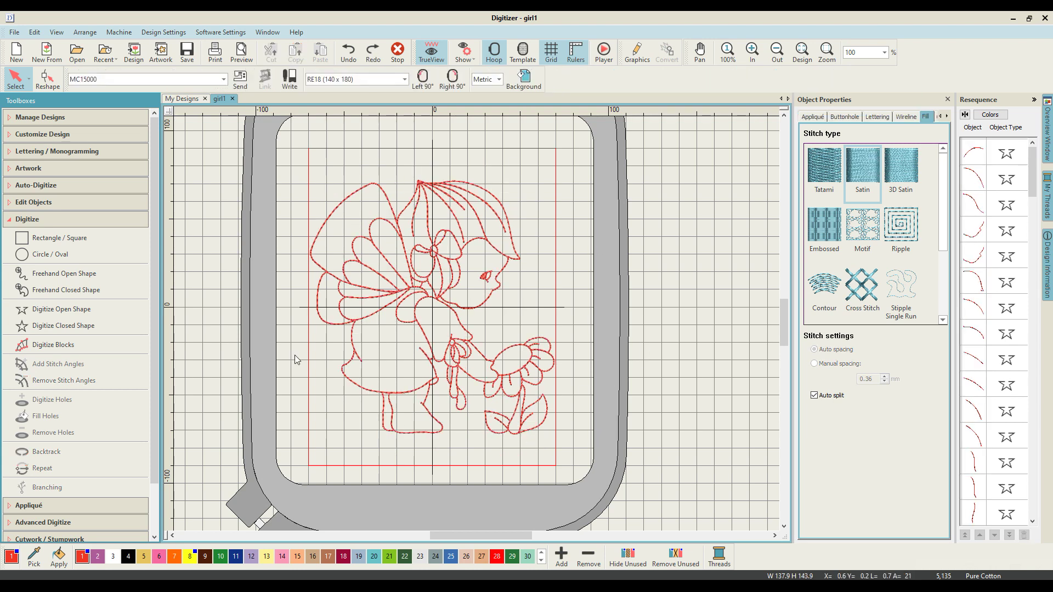
# Step: Switch the hoop to the square 230 × 230 size and select all objects
pyautogui.click(404, 79)
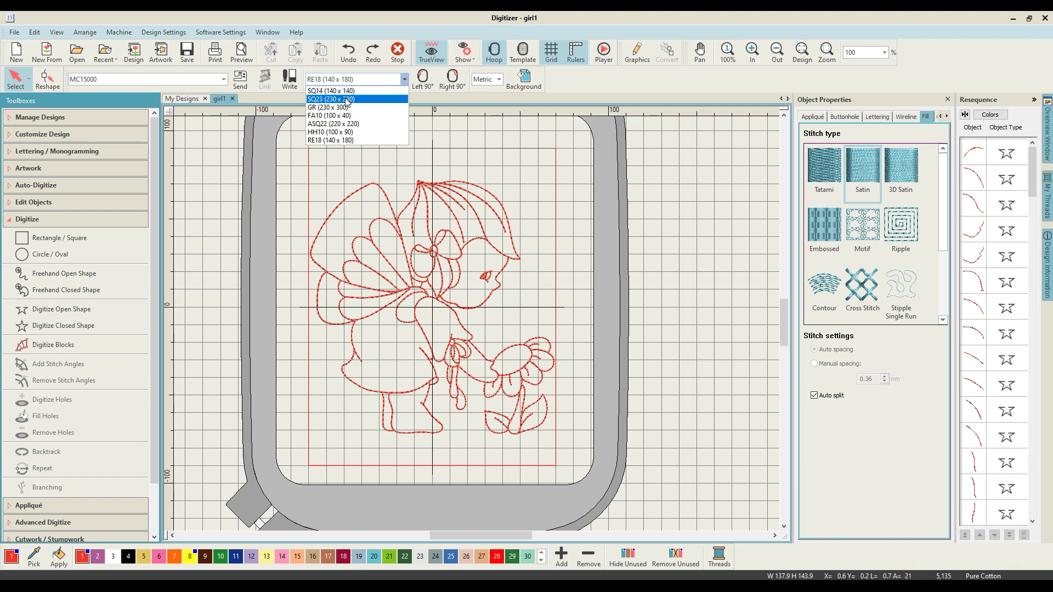
pyautogui.click(345, 100)
pyautogui.hotkey('ctrl', 'a')
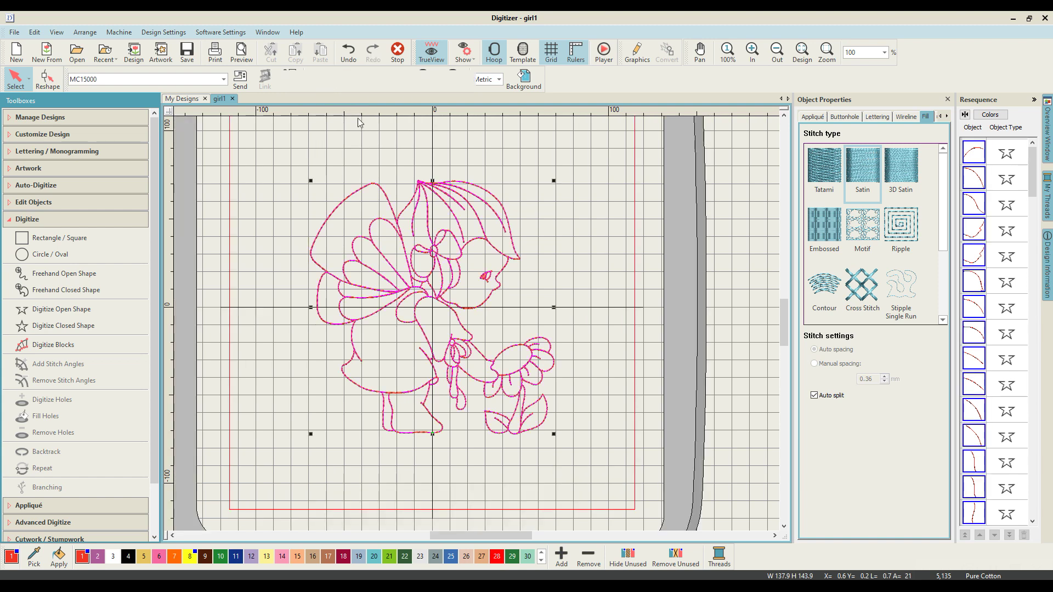
# Step: Enlarge the design proportionally to about 190.2 × 198.4 mm, then deselect it
pyautogui.scroll(2, 557, 216)
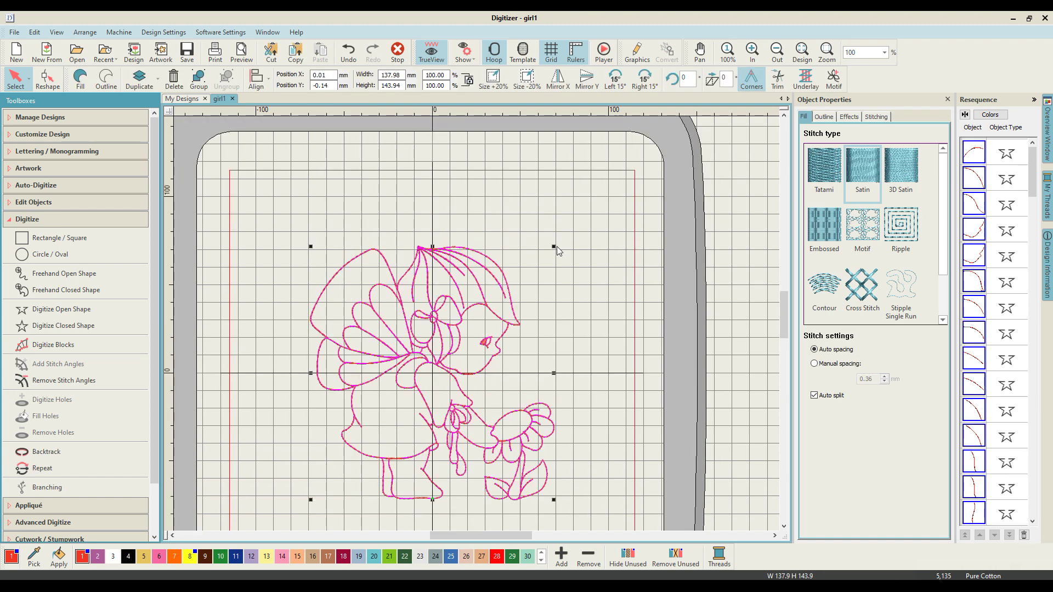
pyautogui.moveTo(553, 247); pyautogui.dragTo(601, 199)
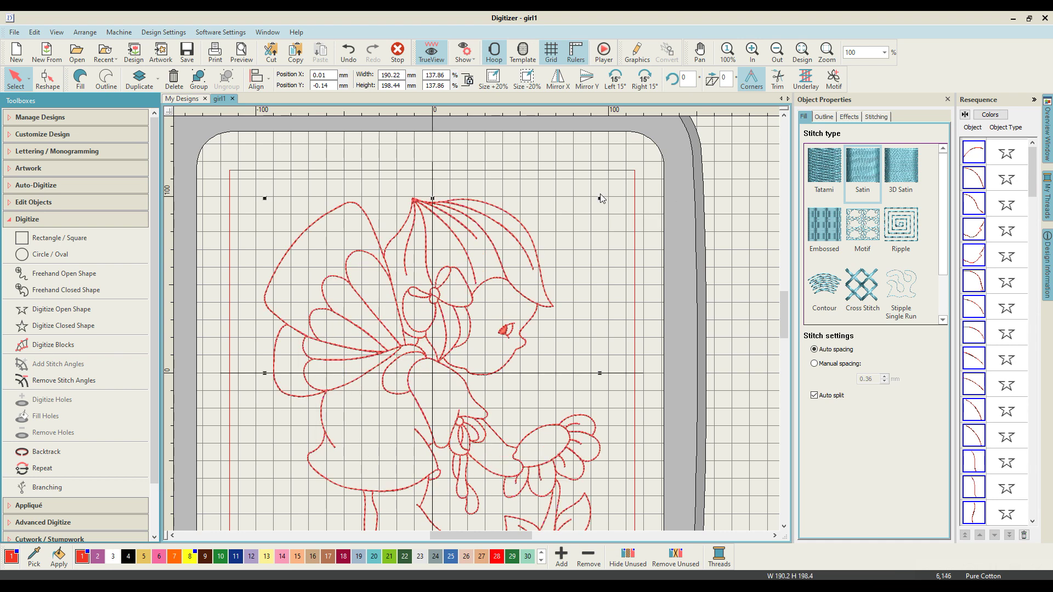
pyautogui.scroll(-1, 573, 247)
pyautogui.scroll(-2, 569, 253)
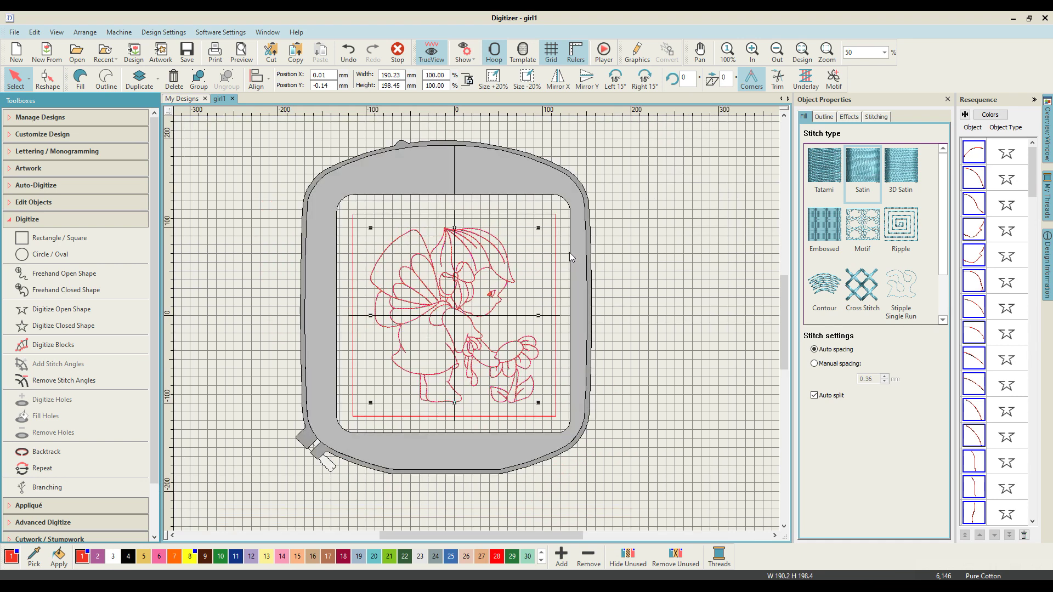
pyautogui.click(624, 301)
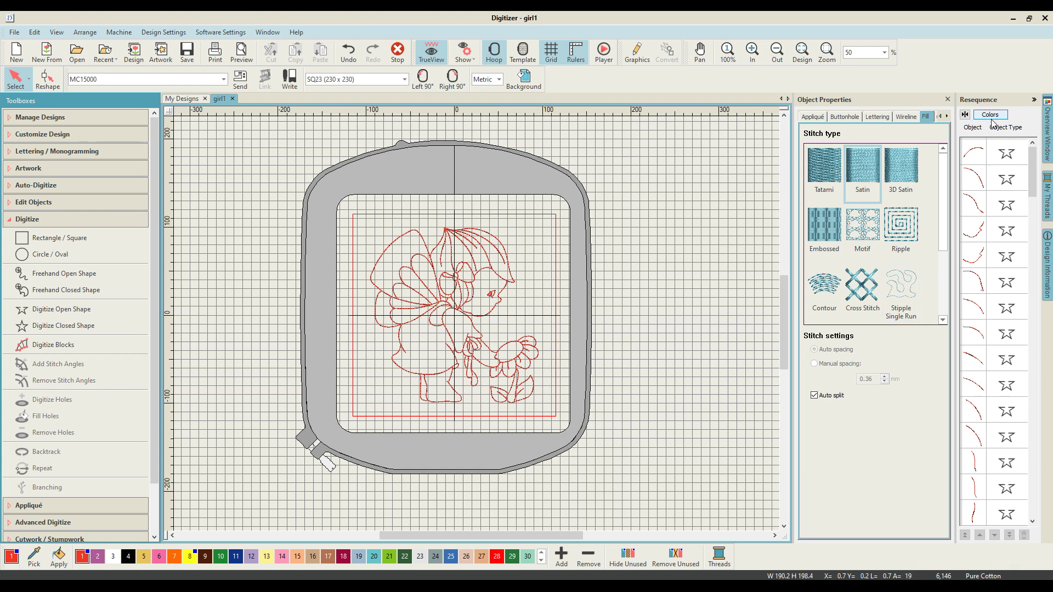
# Step: List the Resequence colour groups (red 202 objects 33 and 77) and pick out the stray yellow 204 segment
pyautogui.scroll(2, 542, 376)
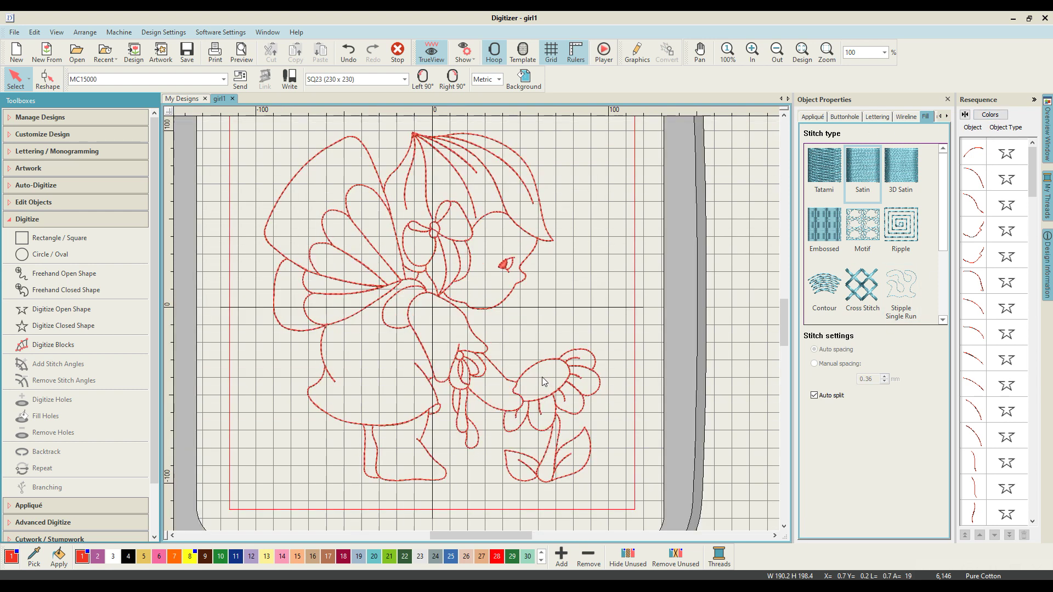
pyautogui.scroll(2, 542, 377)
pyautogui.scroll(2, 413, 330)
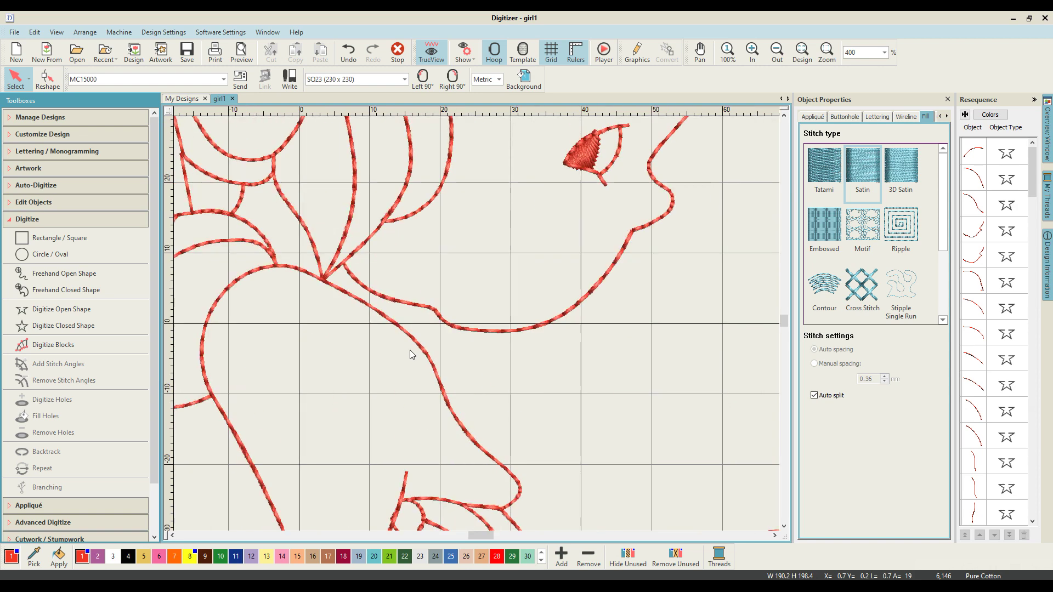
pyautogui.scroll(1, 410, 351)
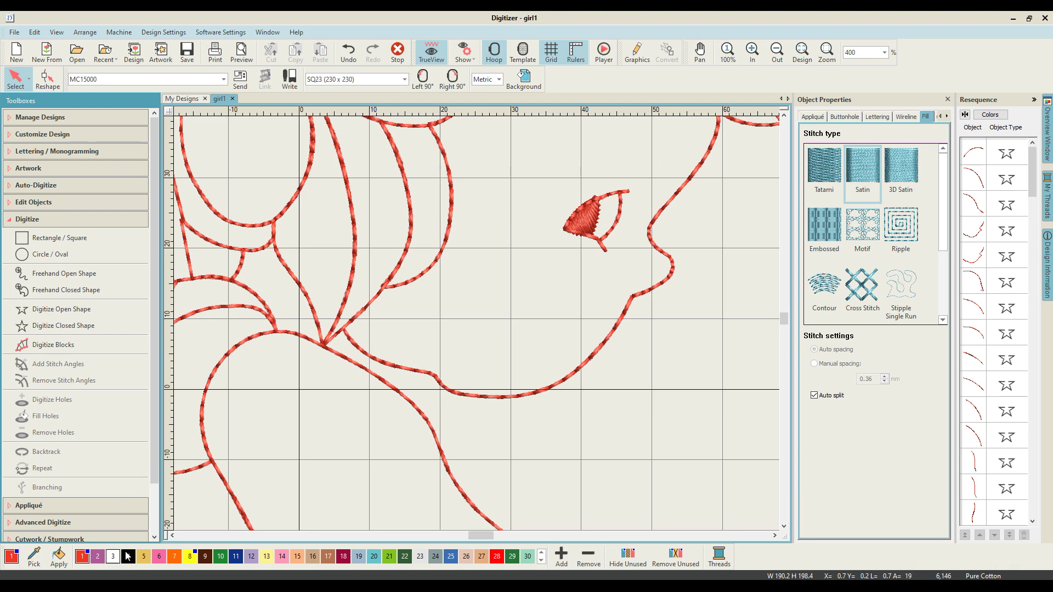
pyautogui.click(176, 534)
pyautogui.click(177, 534)
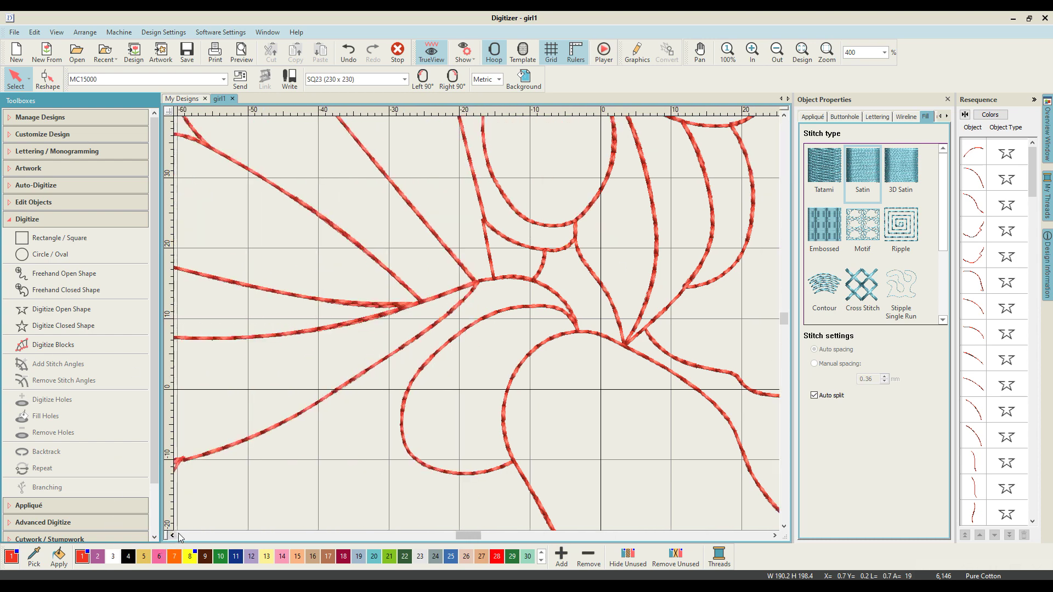
pyautogui.scroll(3, 416, 459)
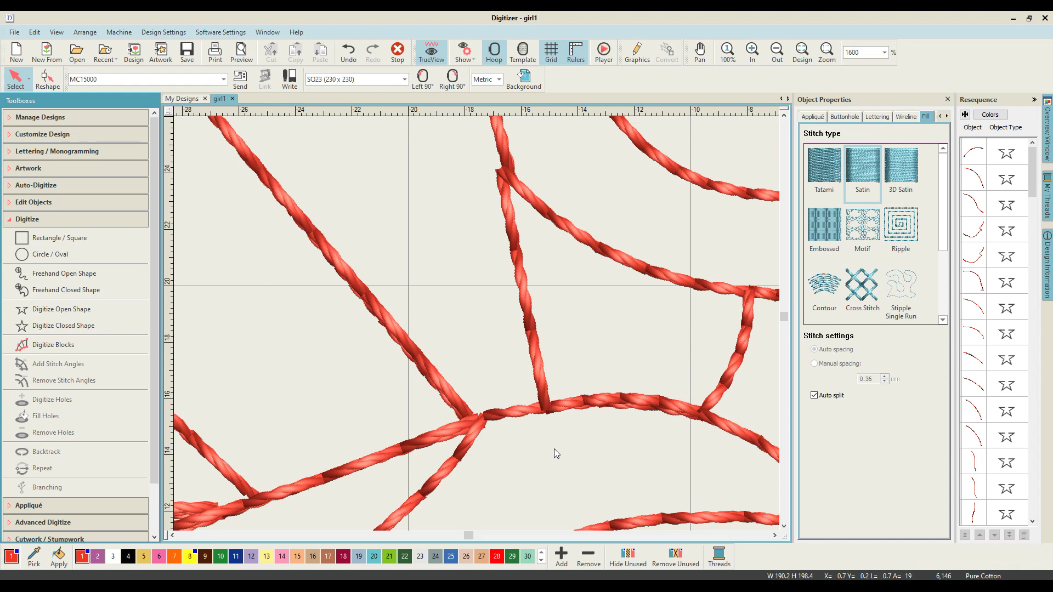
pyautogui.click(990, 114)
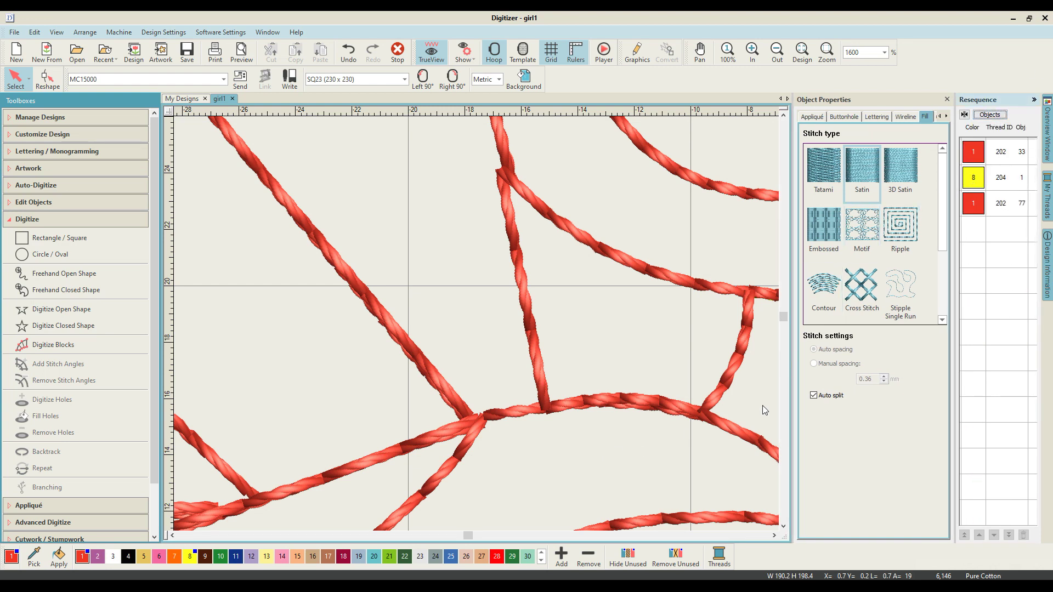
pyautogui.click(774, 535)
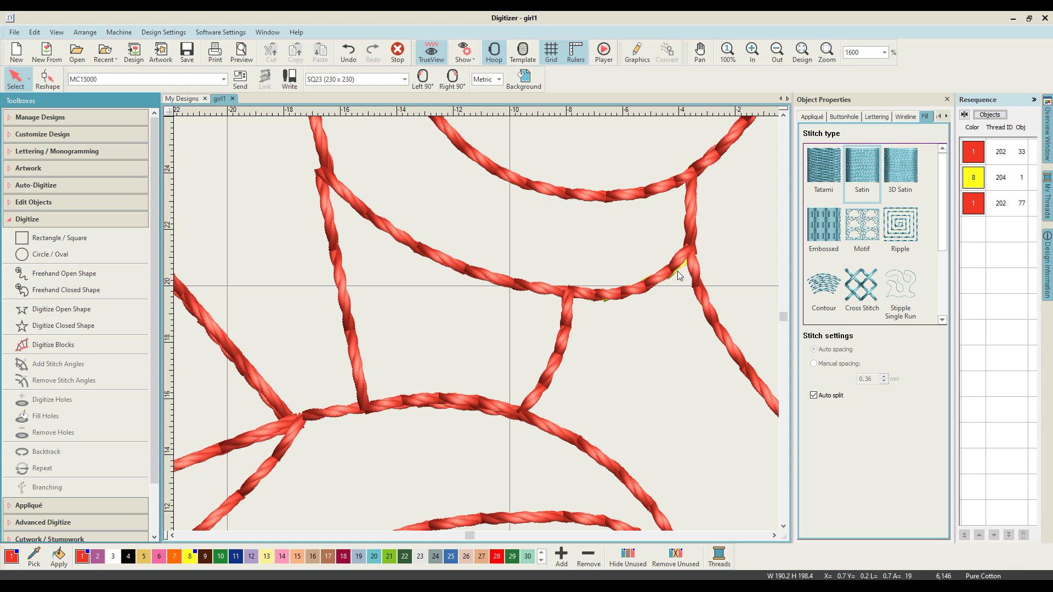
pyautogui.click(974, 177)
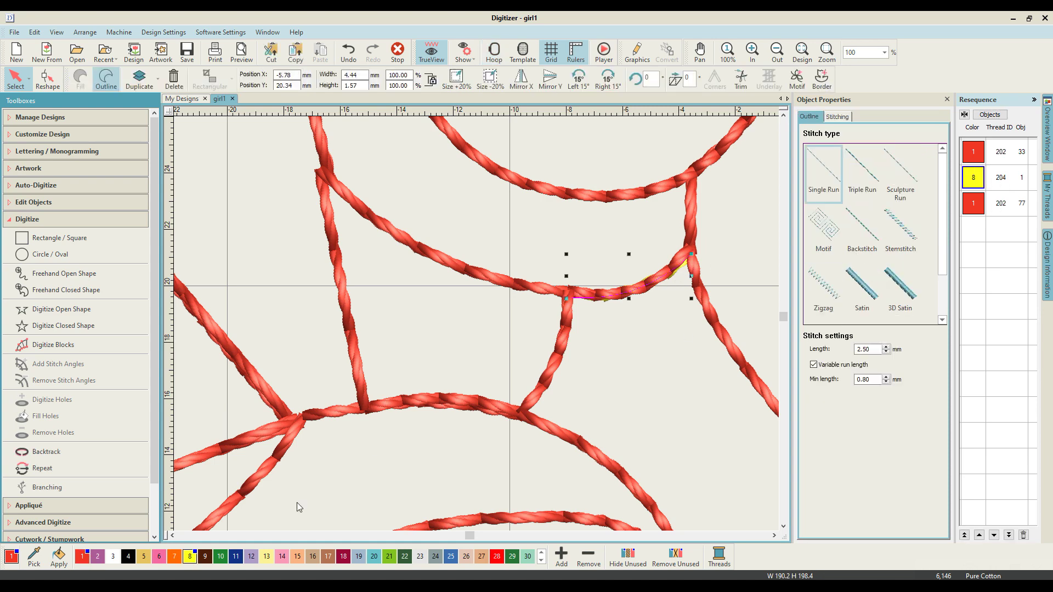
# Step: Recolour all 111 objects to dark-blue palette colour 11 (thread 207), then deselect
pyautogui.press('-')
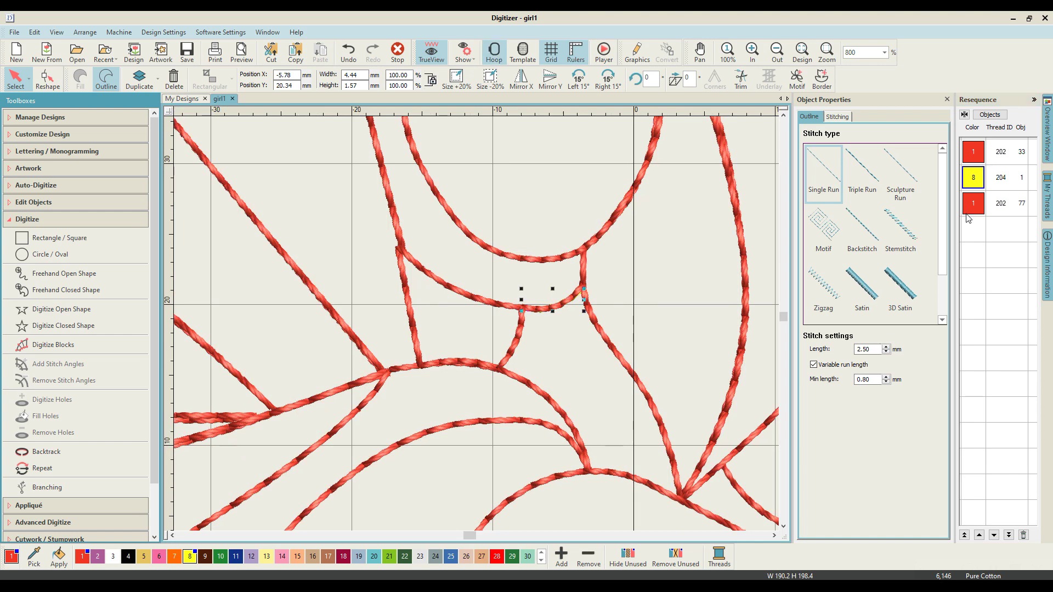
pyautogui.press('-')
pyautogui.press('-')
pyautogui.press('-')
pyautogui.press('-')
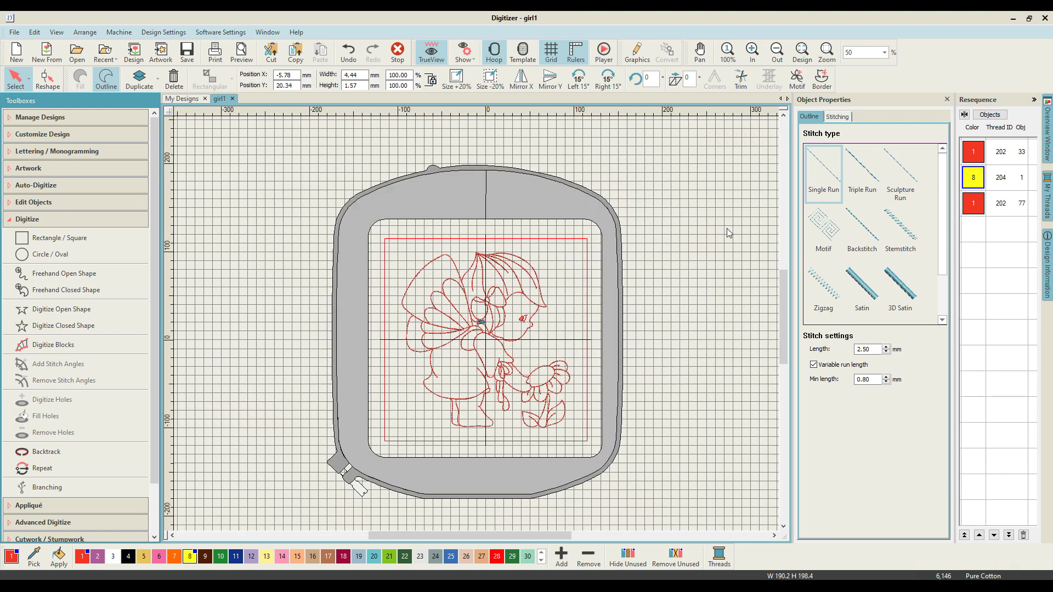
pyautogui.hotkey('ctrl', 'a')
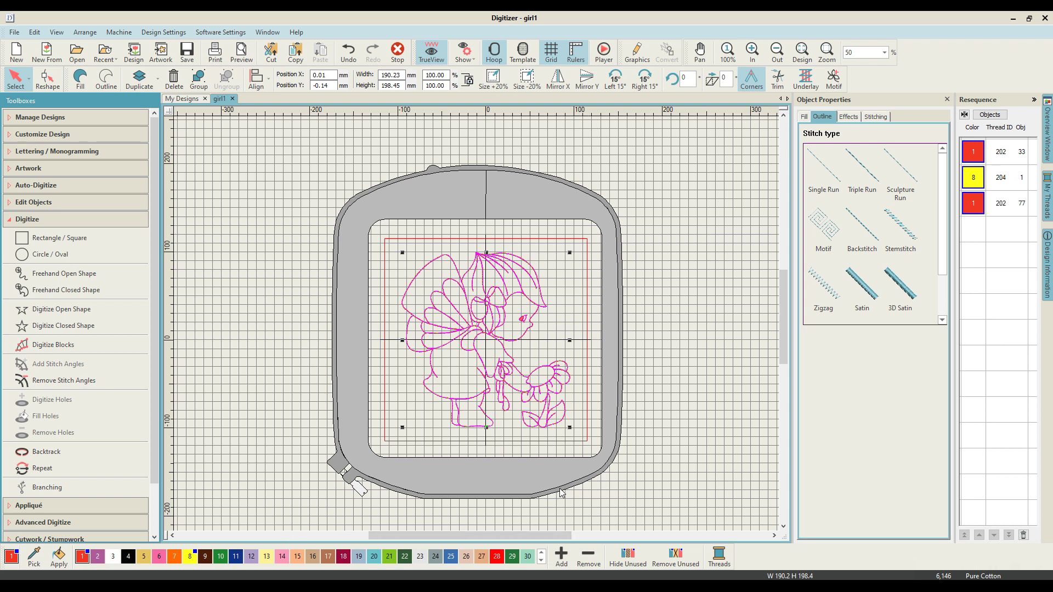
pyautogui.click(236, 557)
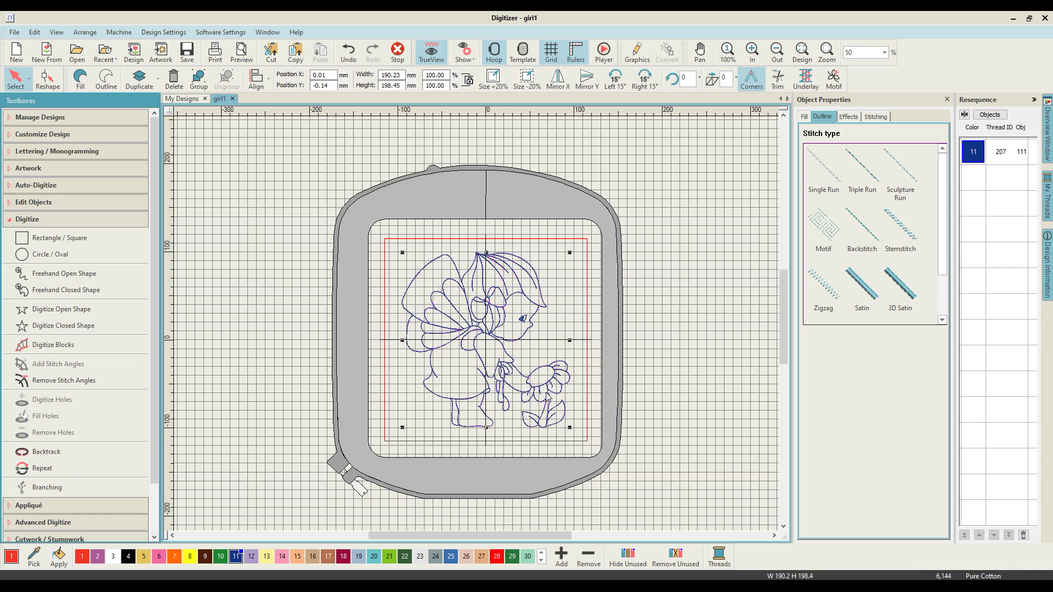
pyautogui.click(648, 349)
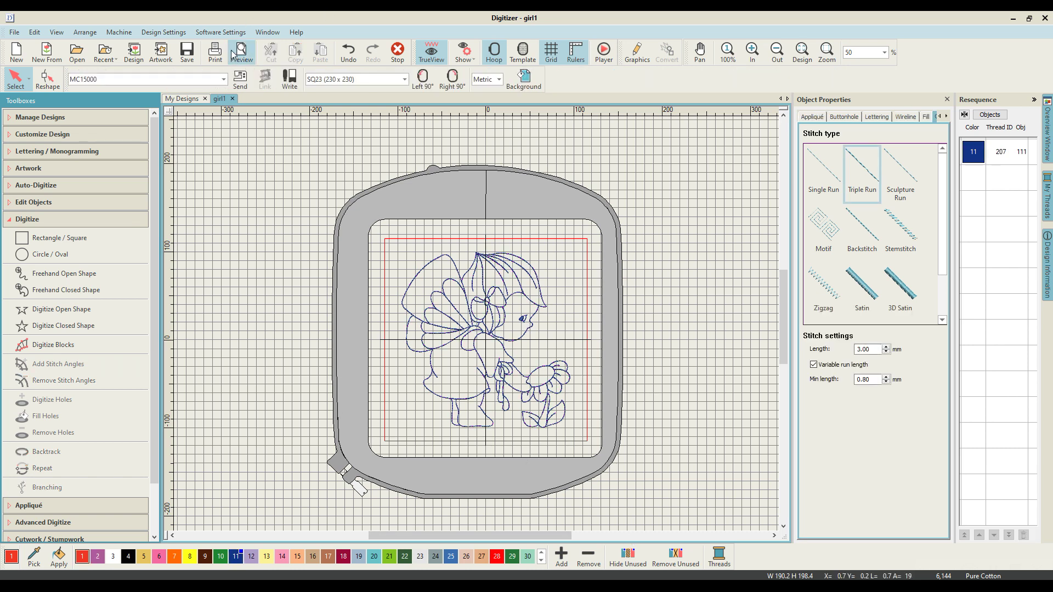
pyautogui.click(187, 55)
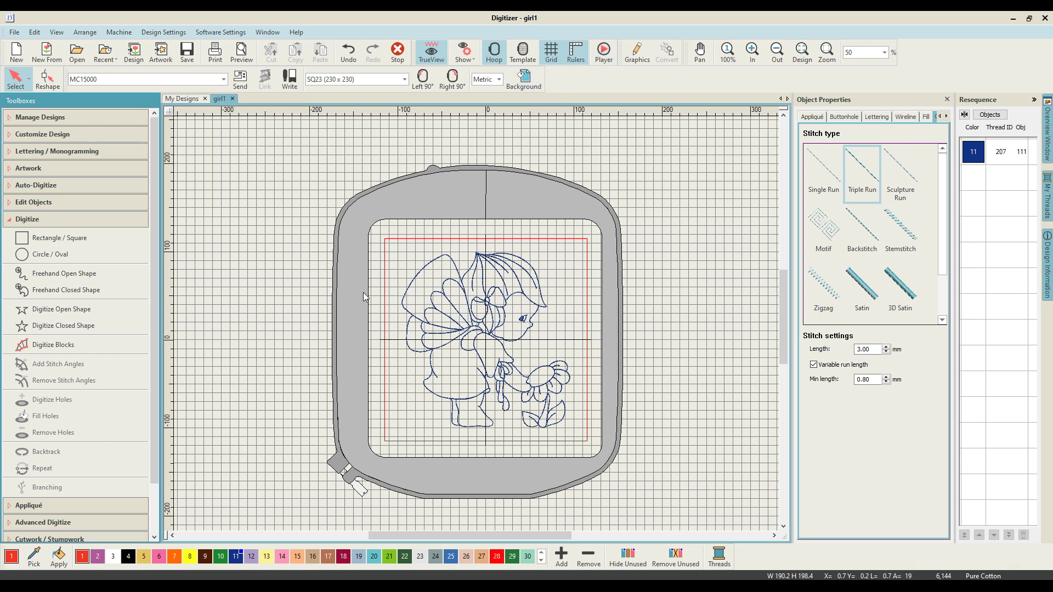
pyautogui.click(606, 53)
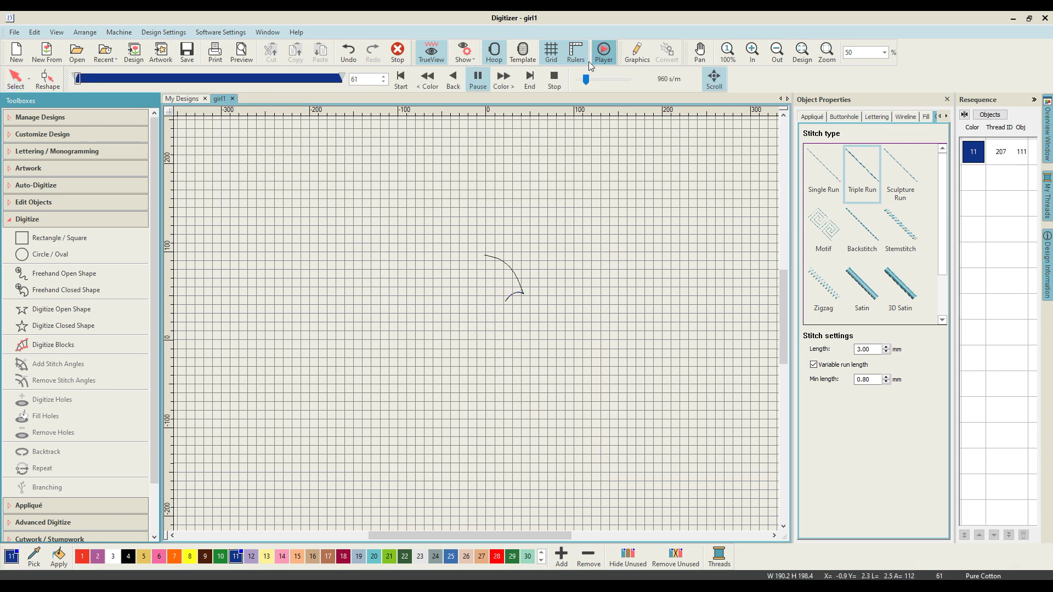
pyautogui.click(588, 85)
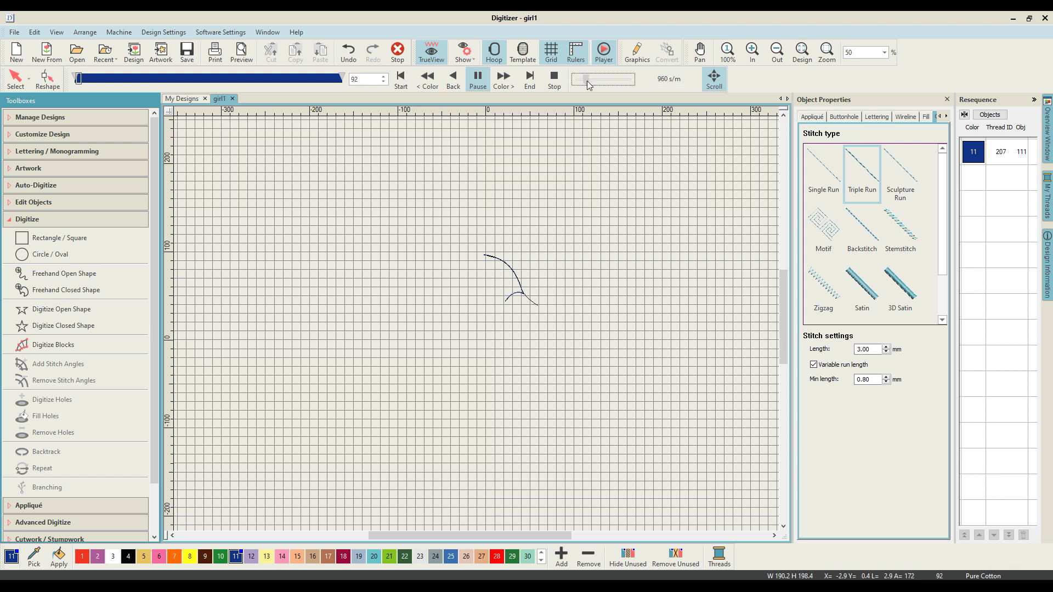
pyautogui.moveTo(607, 81); pyautogui.dragTo(609, 80)
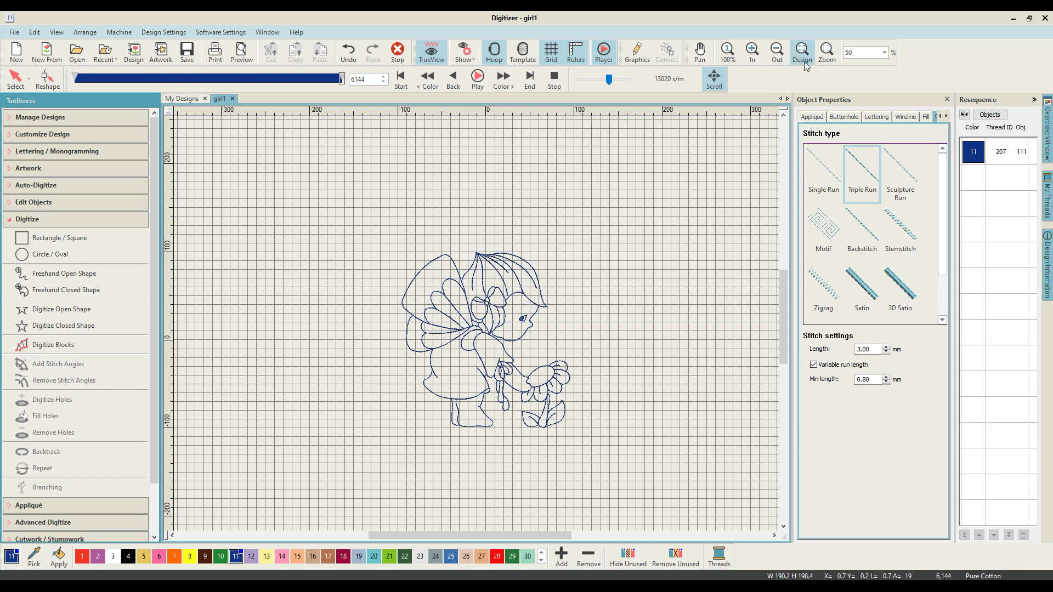
pyautogui.click(601, 51)
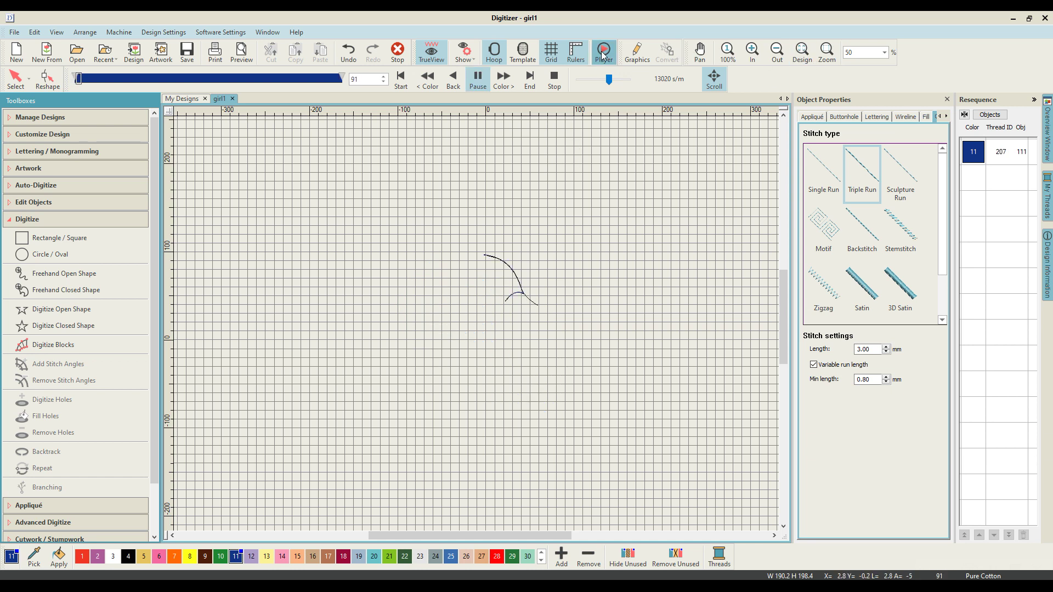
pyautogui.click(601, 51)
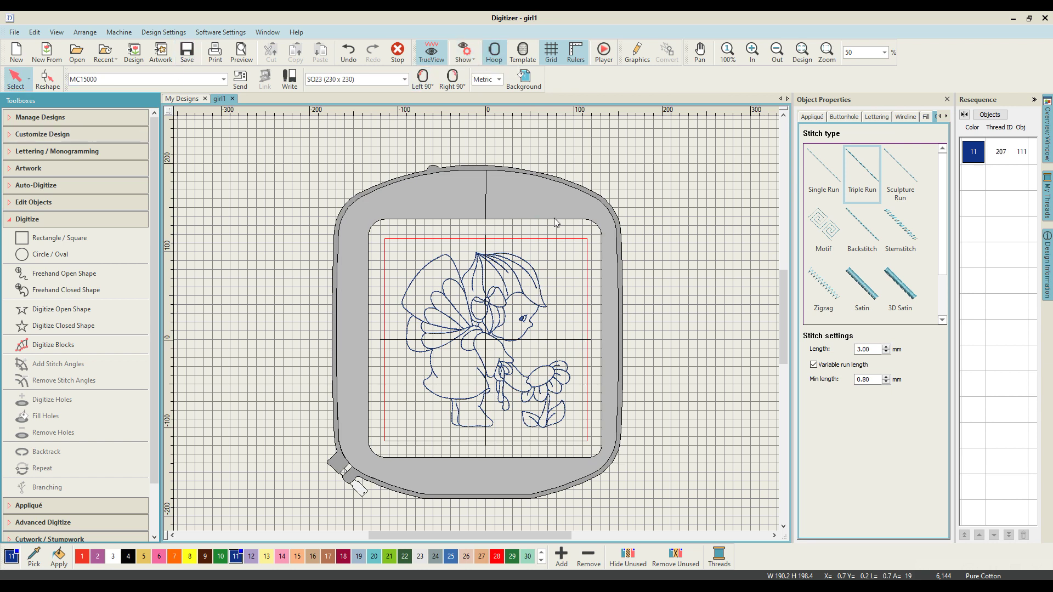
pyautogui.press('z')
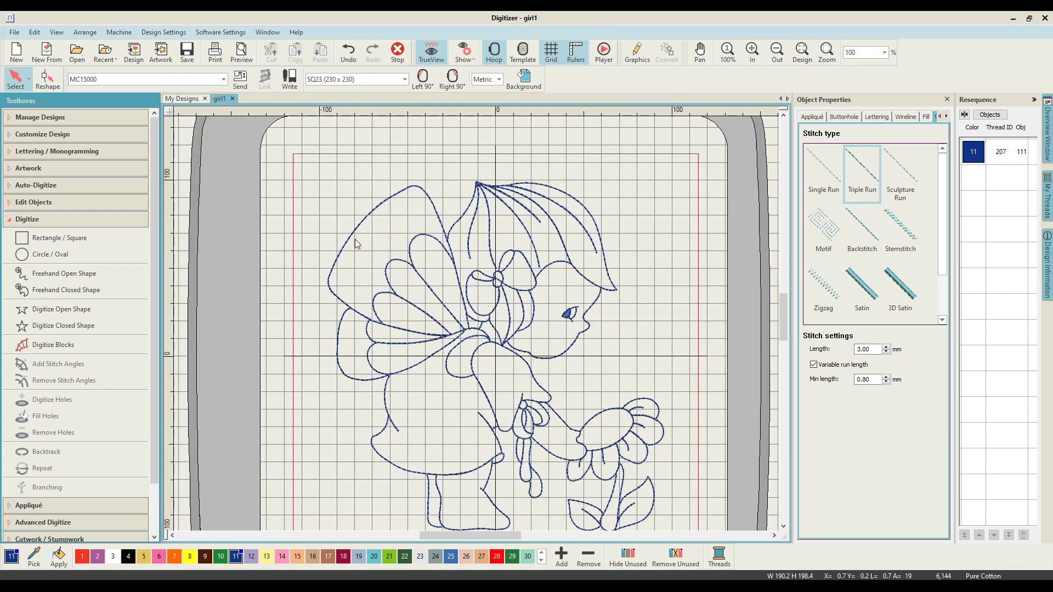
pyautogui.scroll(-3, 356, 243)
pyautogui.scroll(3, 355, 242)
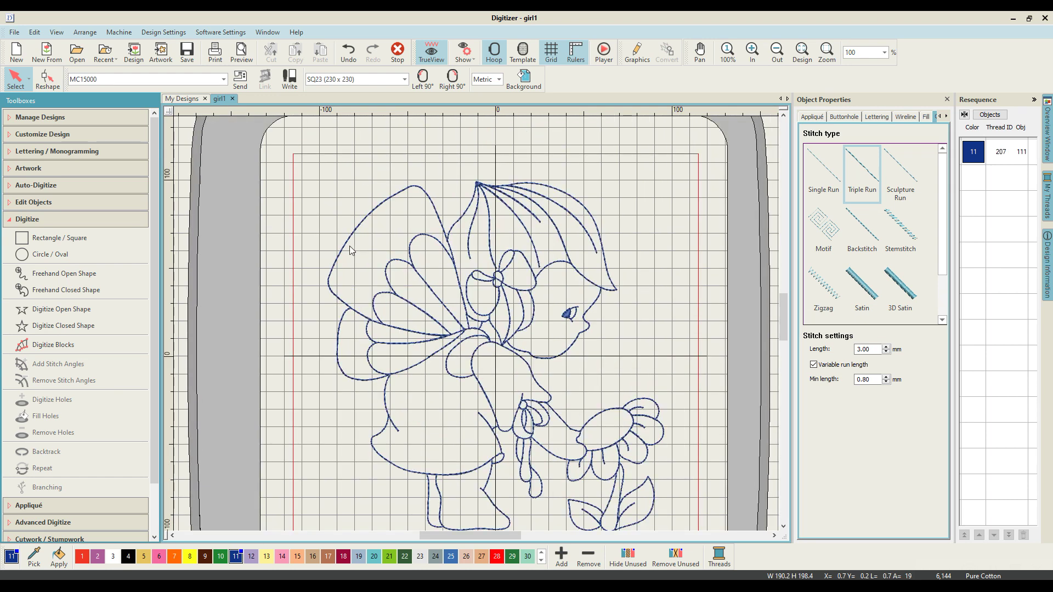